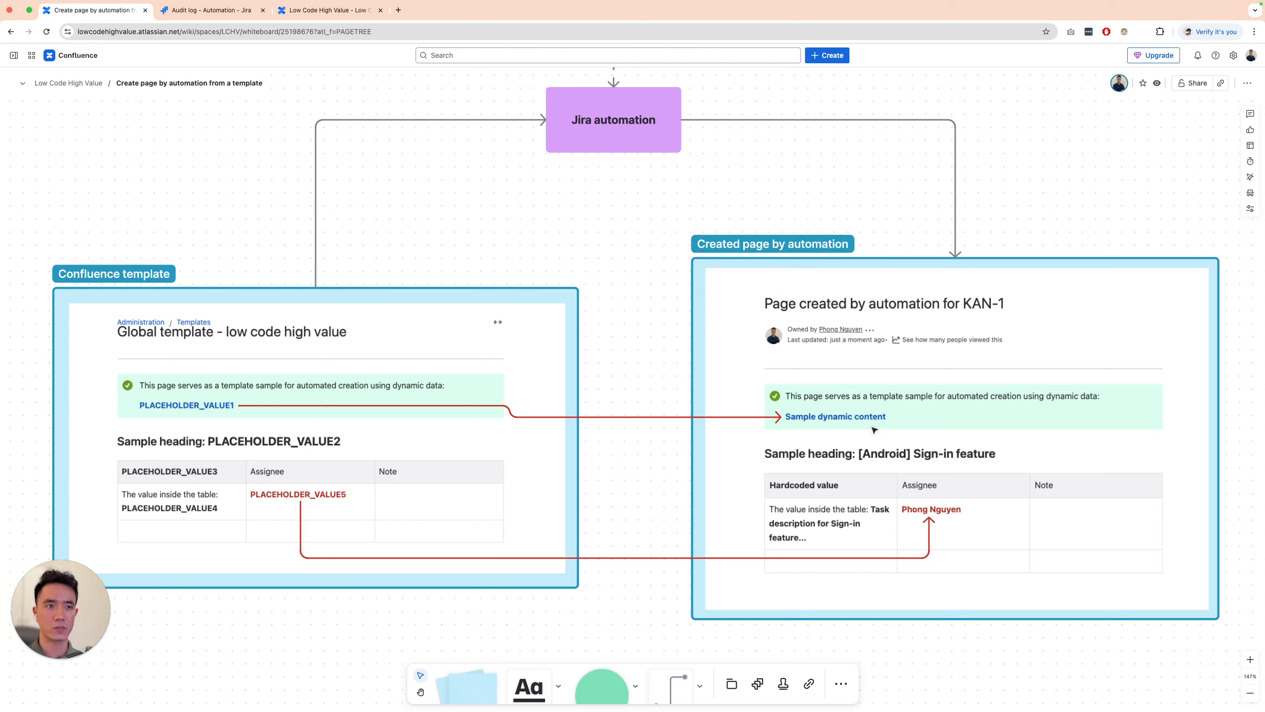
Review the automation steps flowchart on the whiteboard, from page creation through the PUT request
{"action": "scroll", "coordinate": [678, 218], "scroll_direction": "up", "scroll_amount": 10}
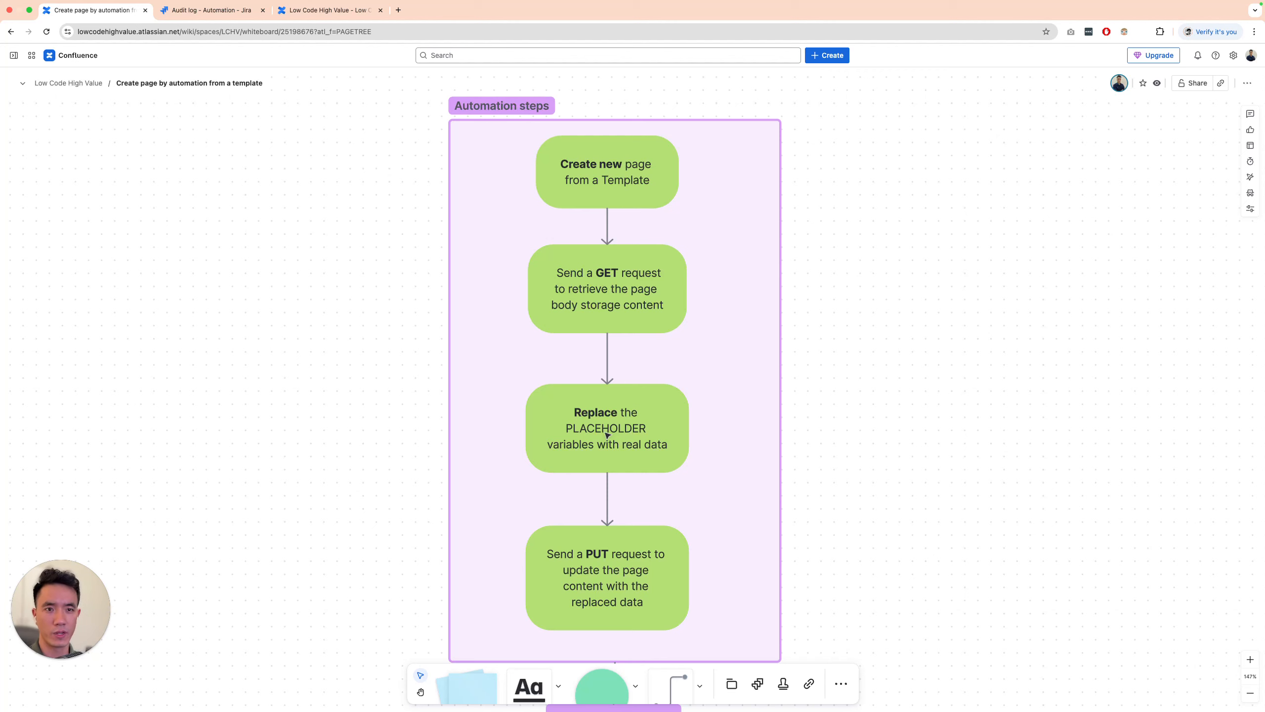
{"action": "scroll", "coordinate": [608, 498], "scroll_direction": "down", "scroll_amount": 2}
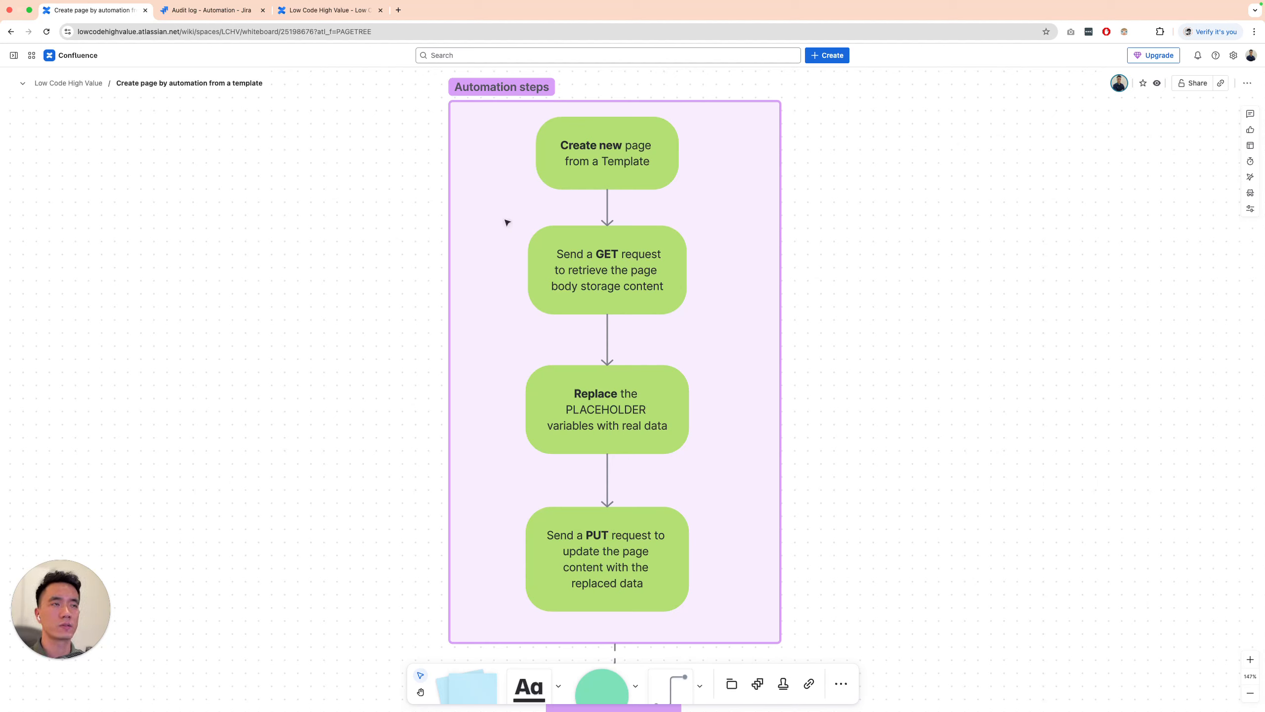
Open the Global templates and blueprints page in Confluence administration by searching the settings for "Templ"
{"action": "left_click", "coordinate": [311, 10]}
{"action": "left_click", "coordinate": [1233, 55]}
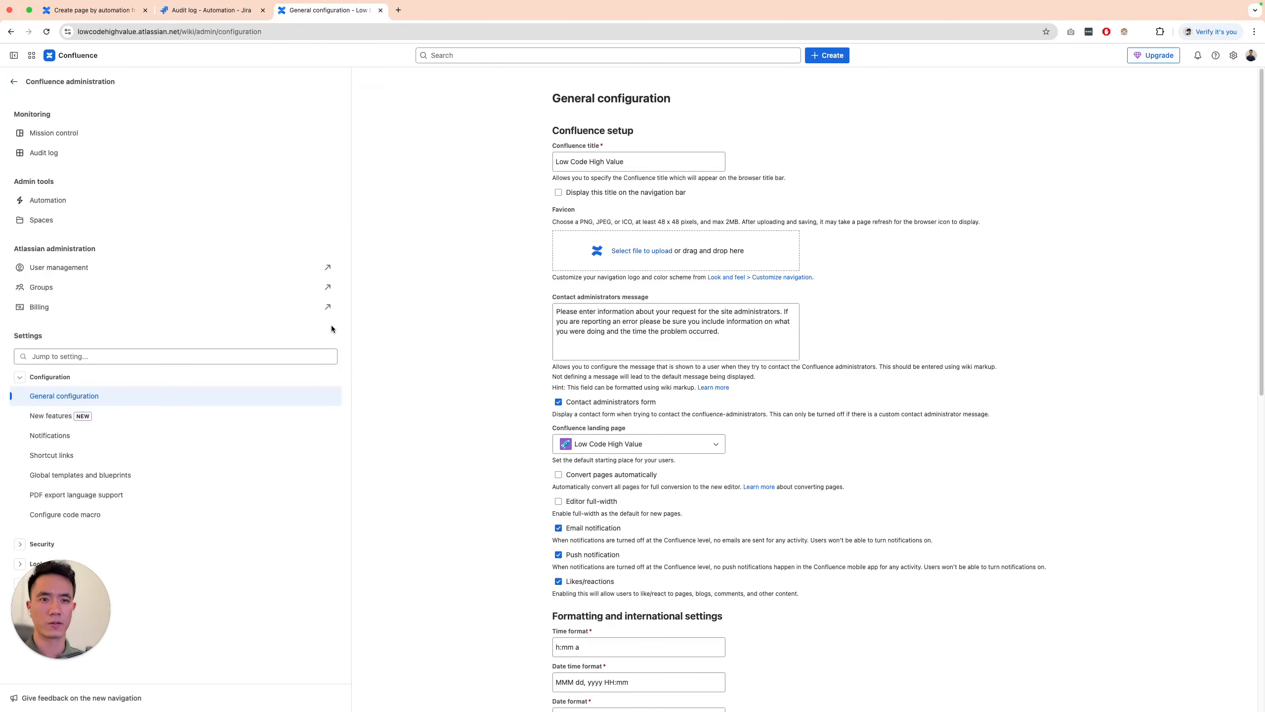
{"action": "left_click", "coordinate": [95, 358]}
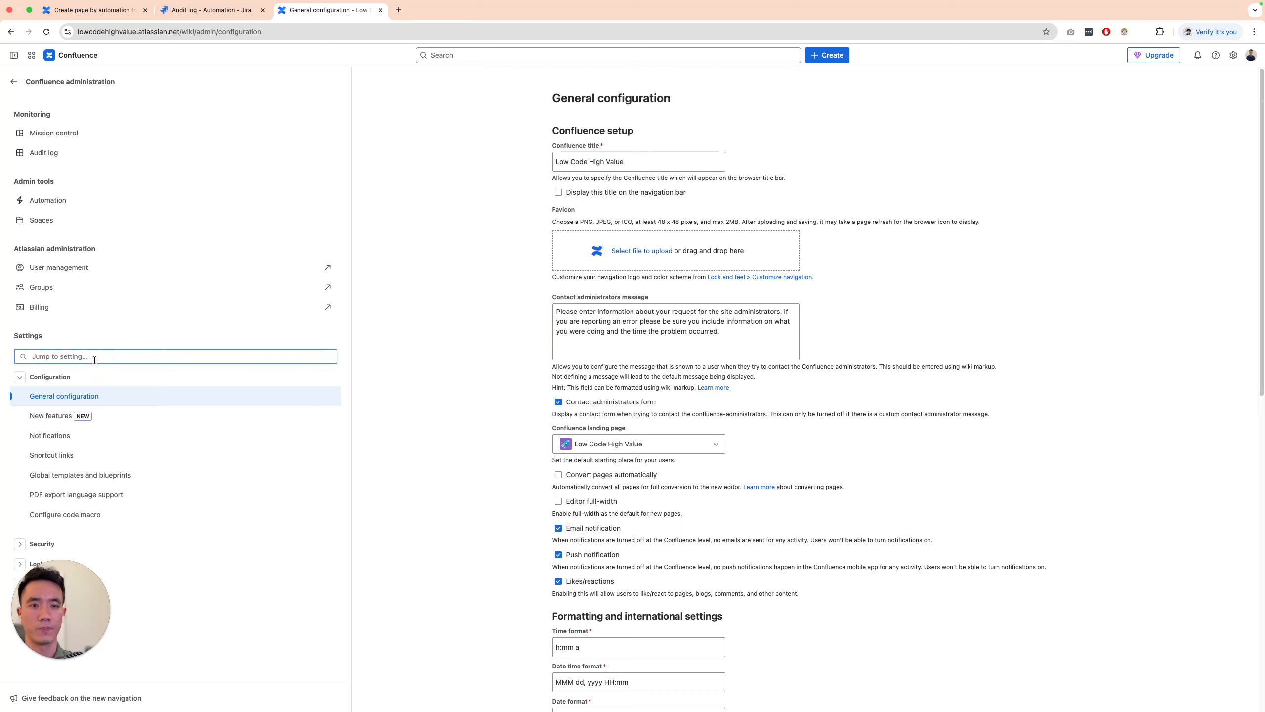
{"action": "type", "text": "Templ"}
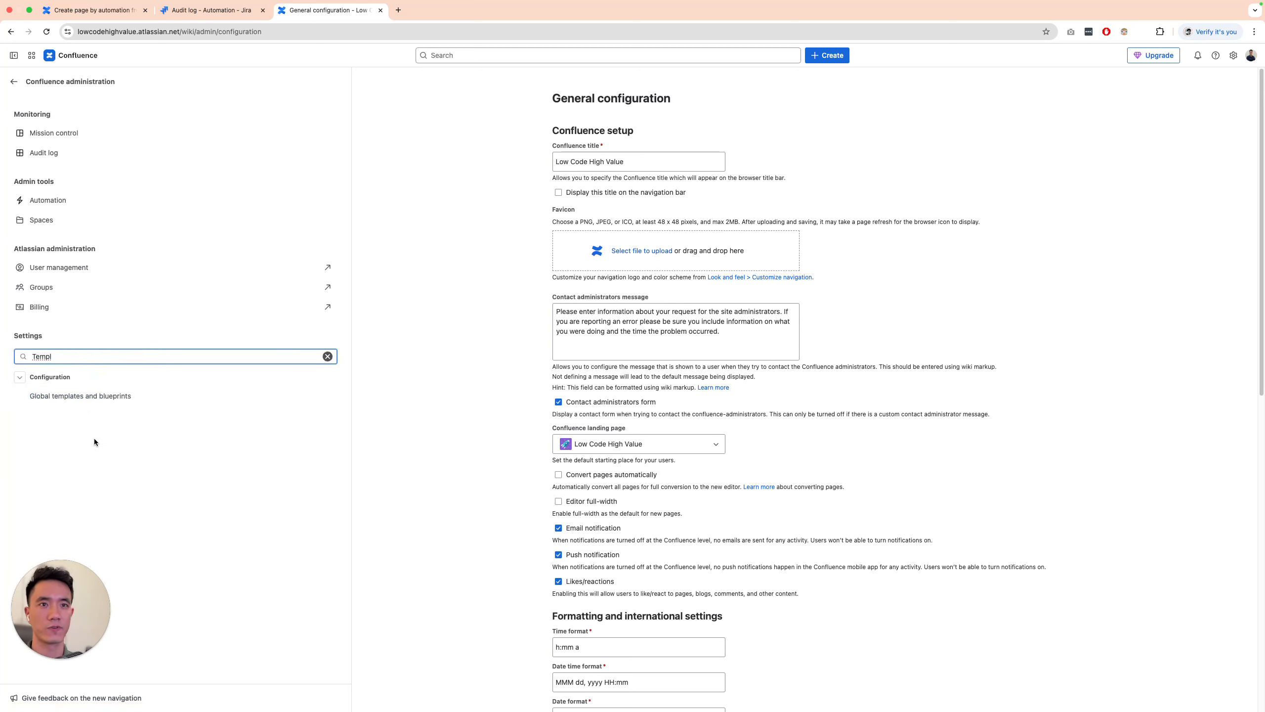
{"action": "left_click", "coordinate": [71, 405]}
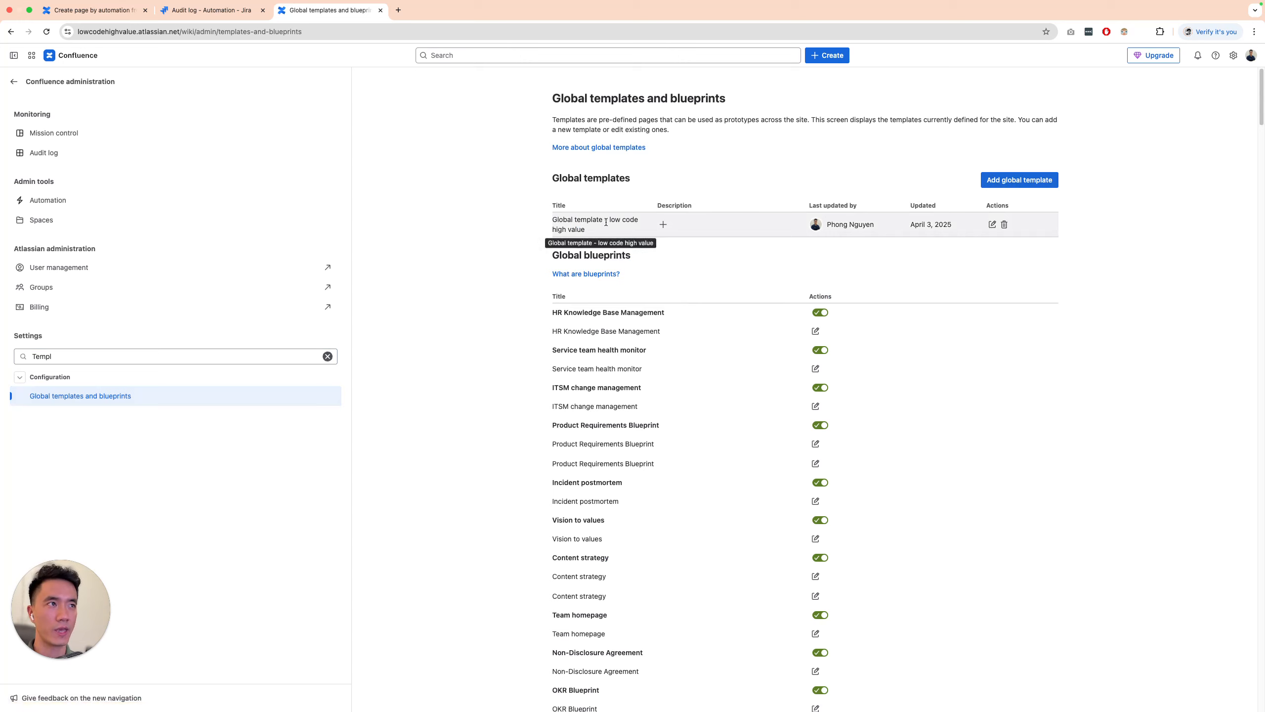
Open "Global template - low code high value" for editing and examine the placeholder values in its panel, heading and table
{"action": "left_click_drag", "start_coordinate": [605, 236], "coordinate": [540, 220]}
{"action": "left_click", "coordinate": [558, 226]}
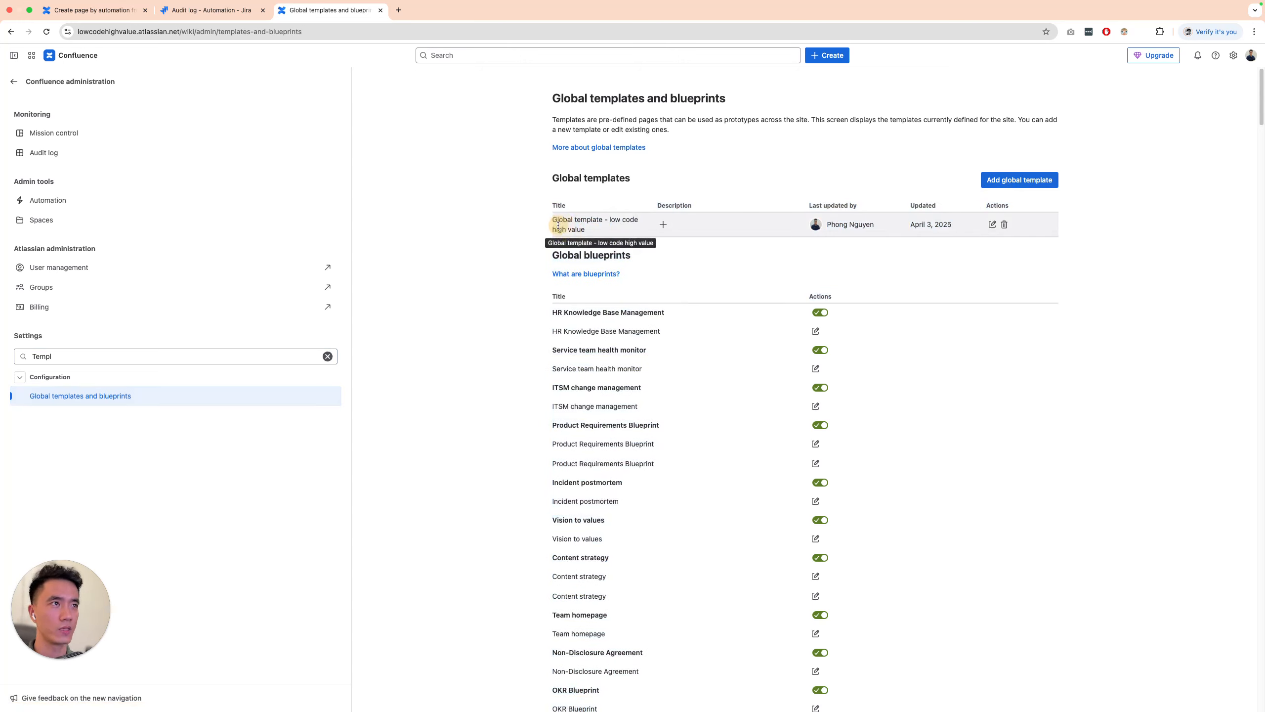
{"action": "left_click", "coordinate": [997, 227]}
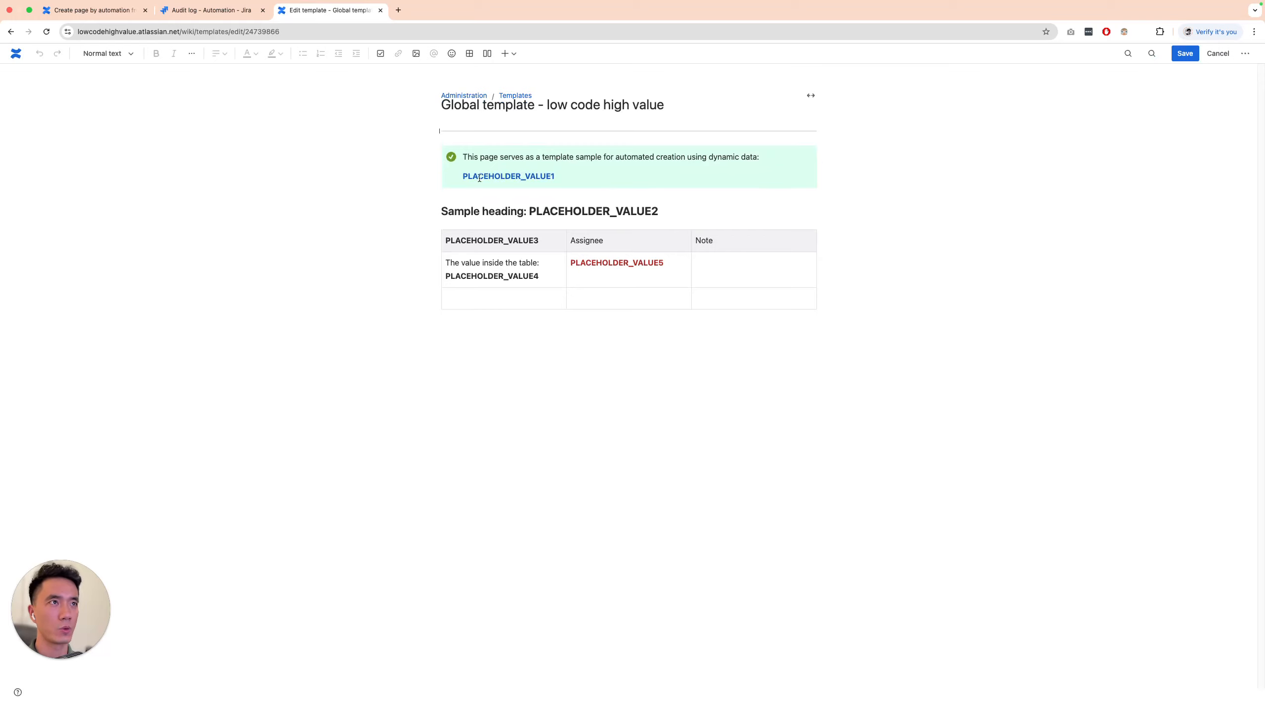
{"action": "double_click", "coordinate": [500, 176]}
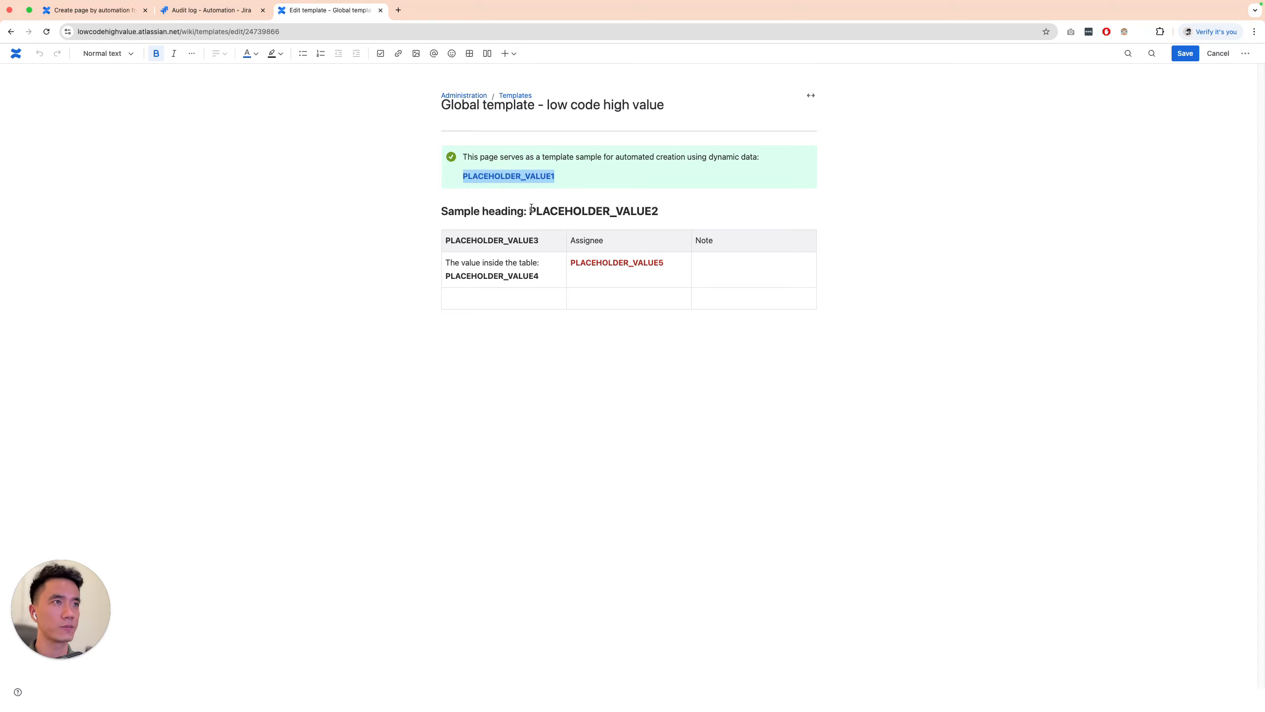
{"action": "left_click_drag", "start_coordinate": [529, 212], "coordinate": [664, 216]}
{"action": "double_click", "coordinate": [496, 277]}
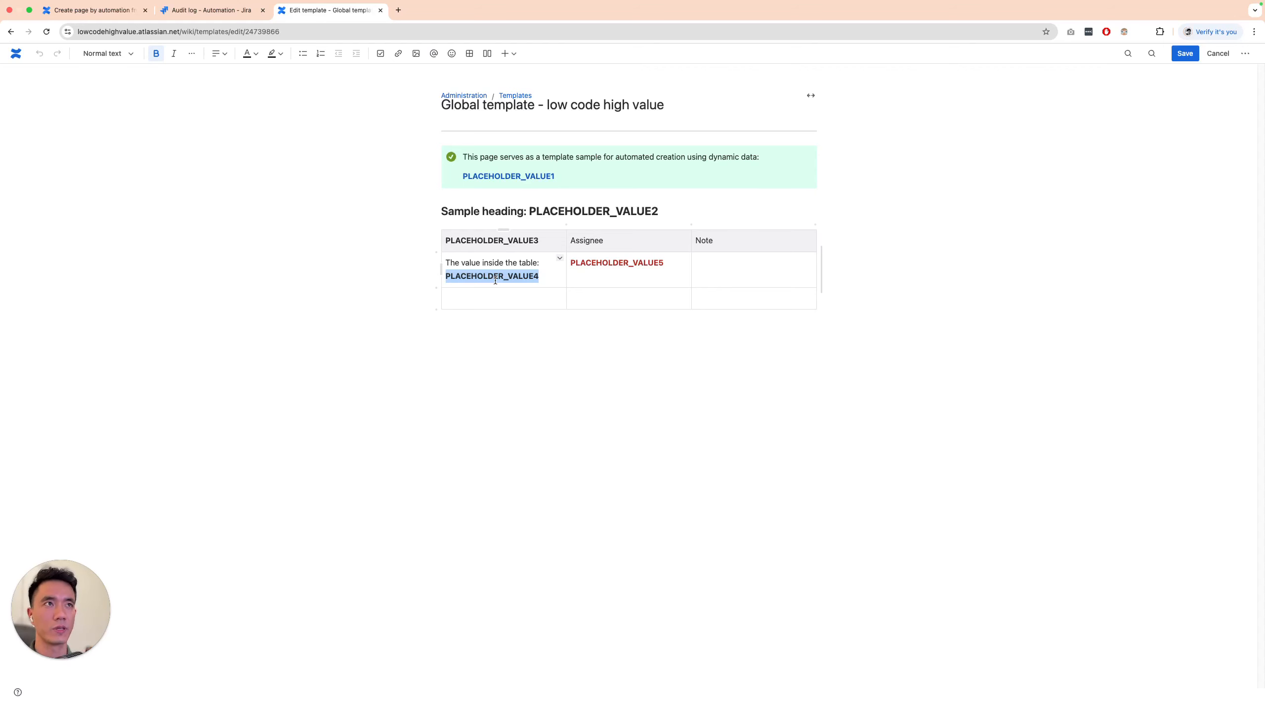
Switch to Jira and open the Global automation rule list in a new browser tab, closing the old audit log tab
{"action": "key", "text": "ctrl+Tab"}
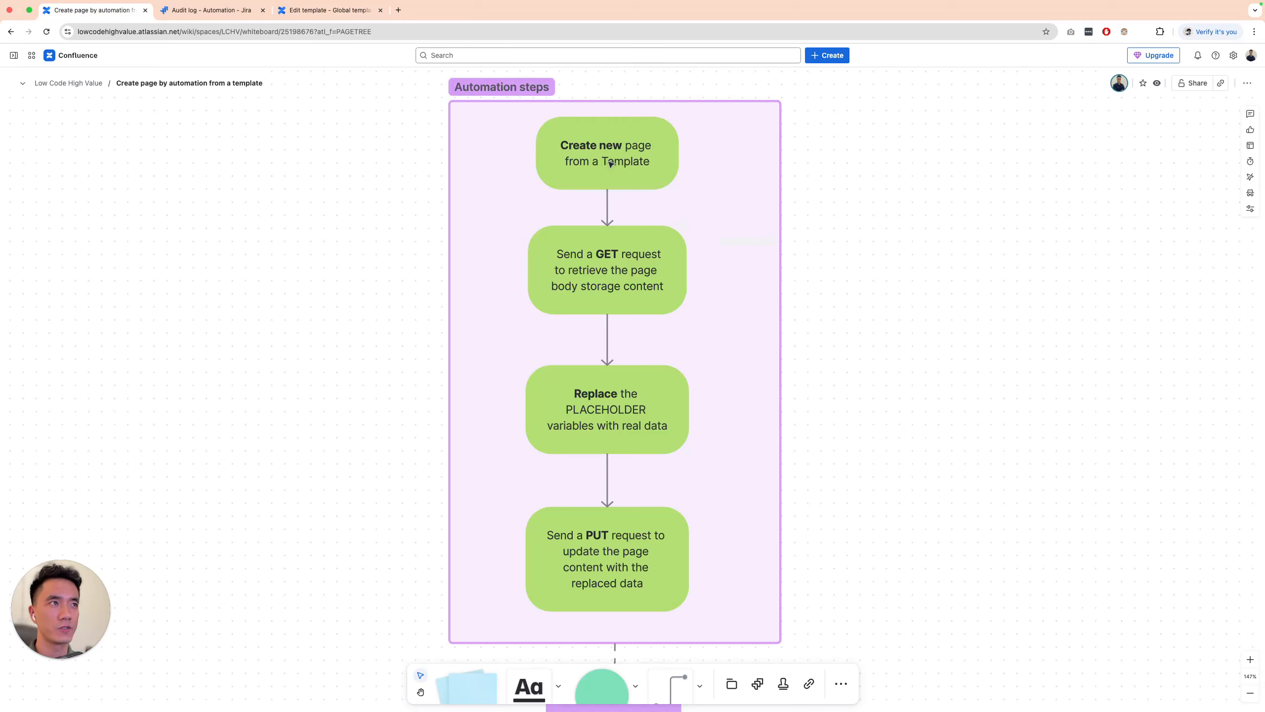
{"action": "left_click", "coordinate": [210, 11]}
{"action": "left_click", "coordinate": [56, 267]}
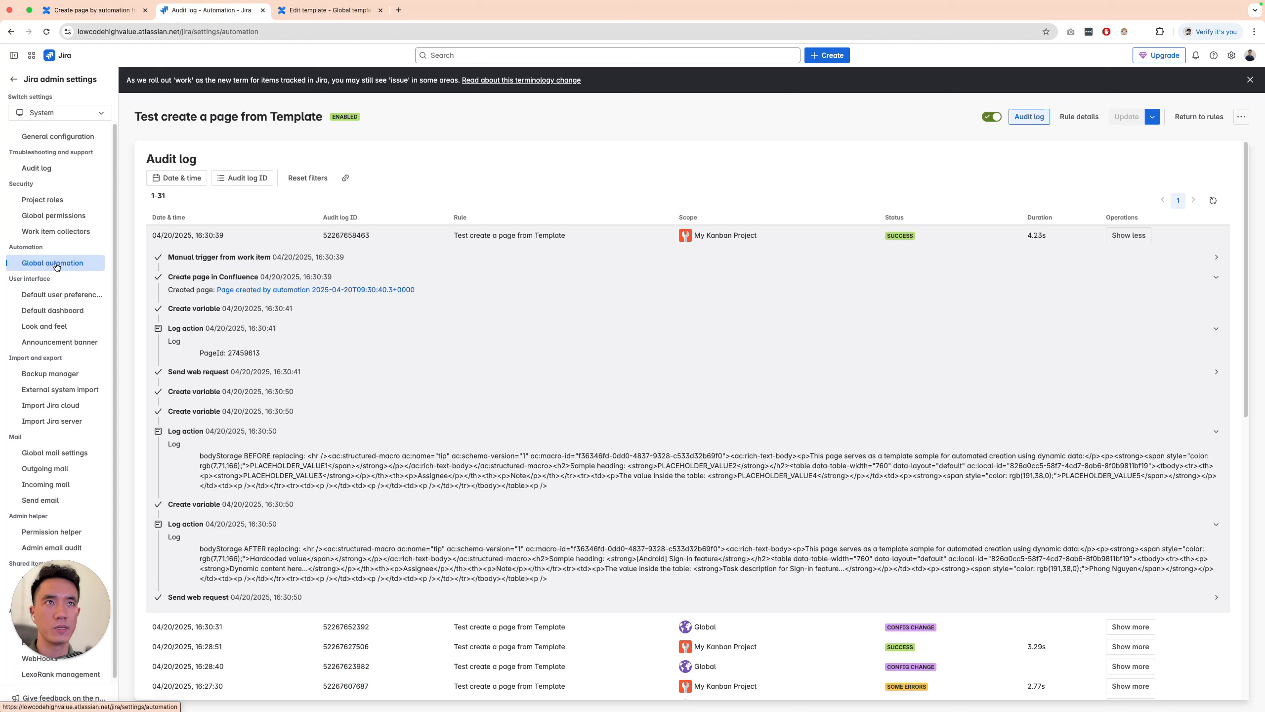
{"action": "right_click", "coordinate": [75, 264]}
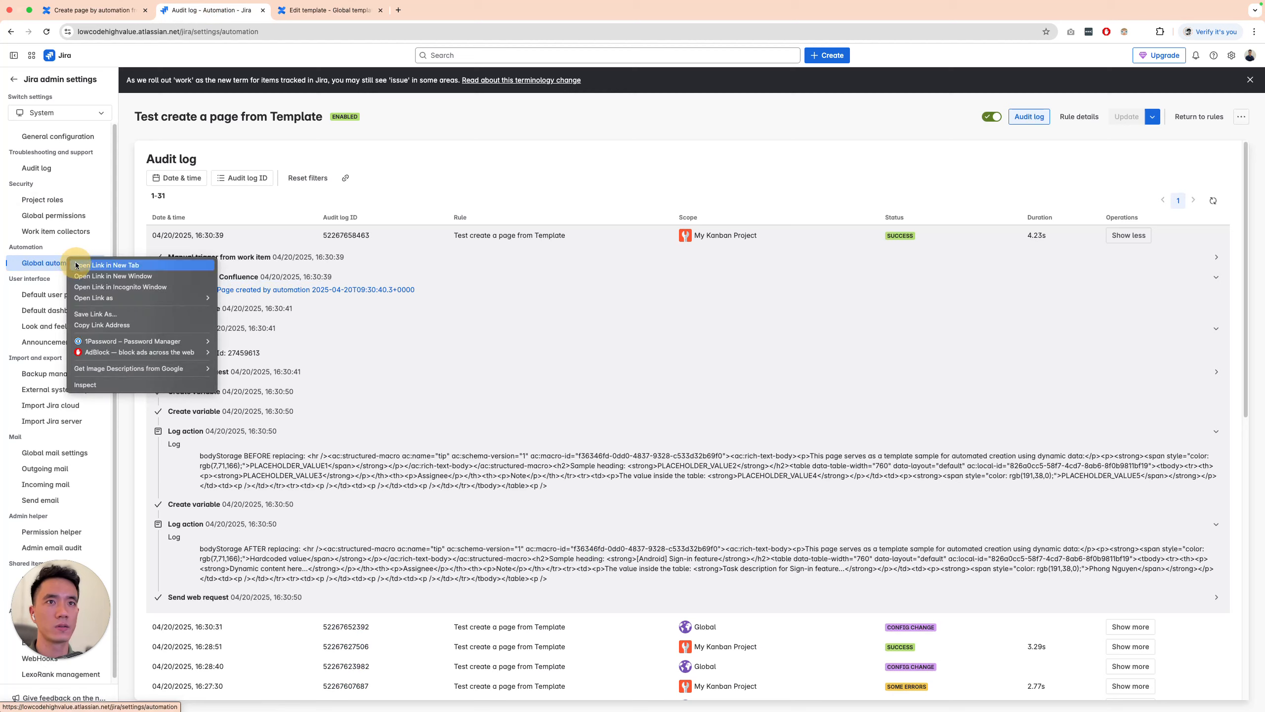
{"action": "left_click", "coordinate": [77, 266]}
{"action": "left_click", "coordinate": [263, 12]}
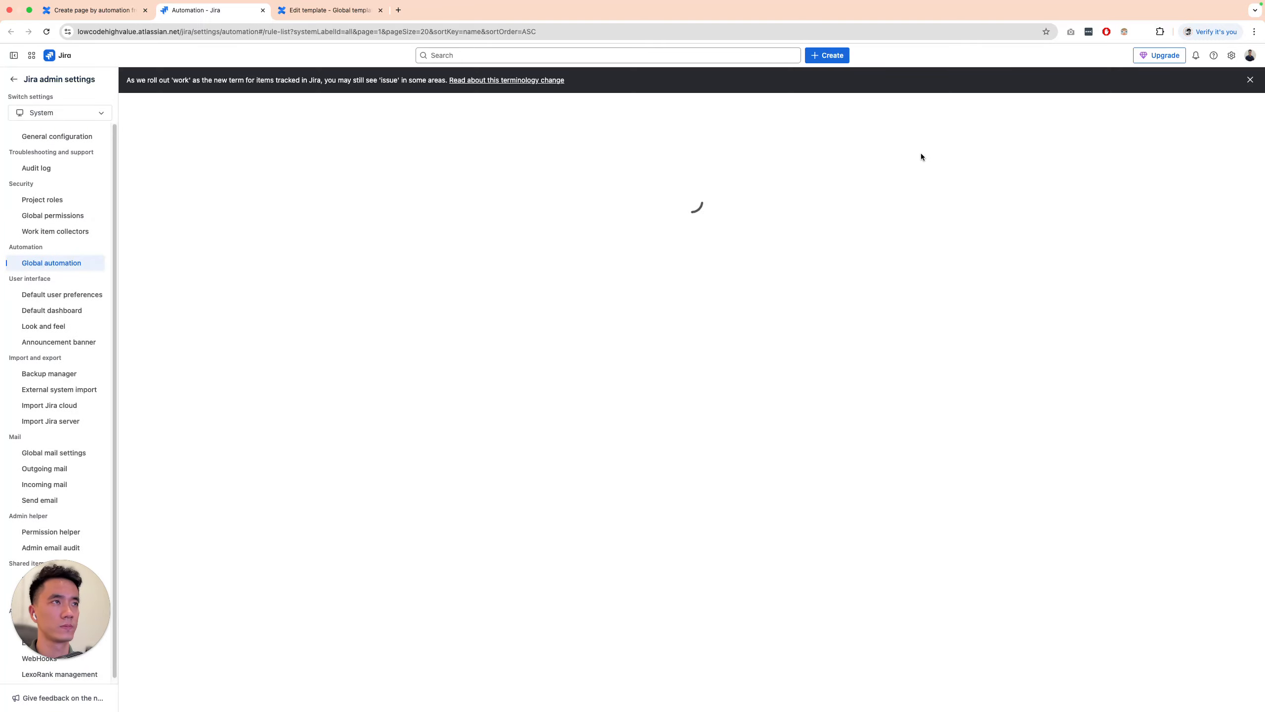
Create a new automation rule that starts with the "Manual trigger from work item" trigger
{"action": "left_click", "coordinate": [1201, 113]}
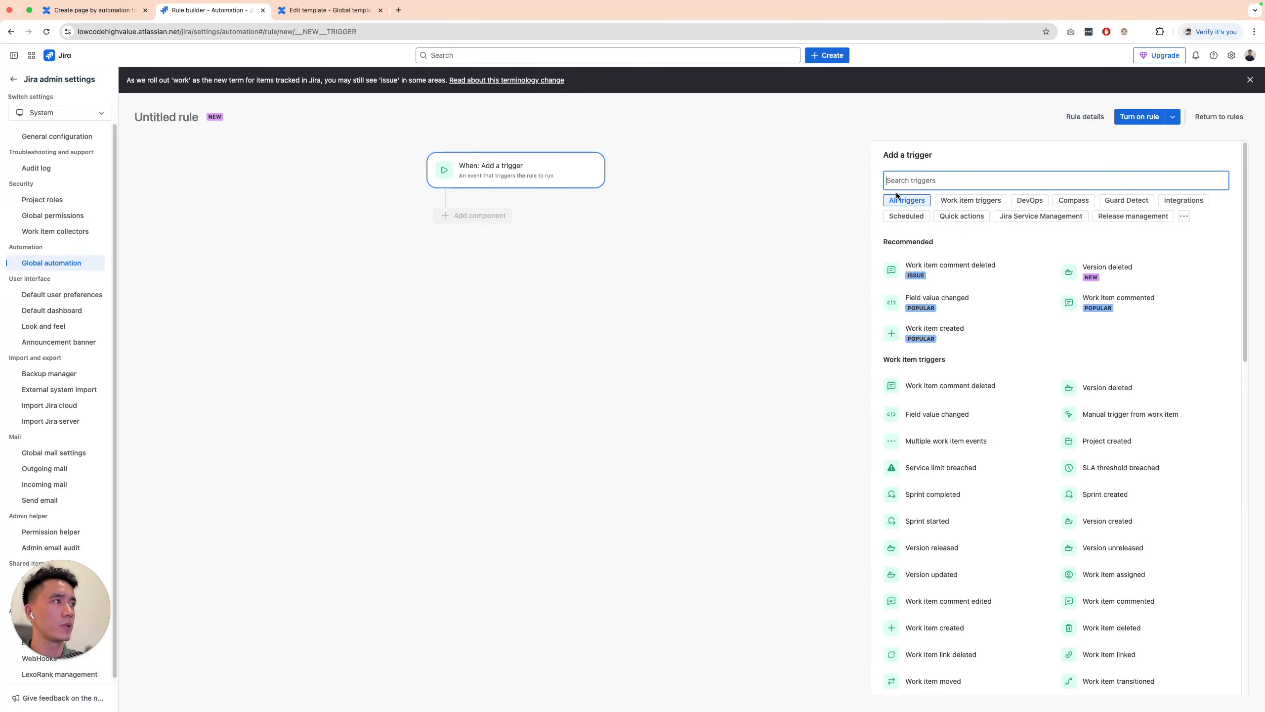
{"action": "type", "text": "Ma"}
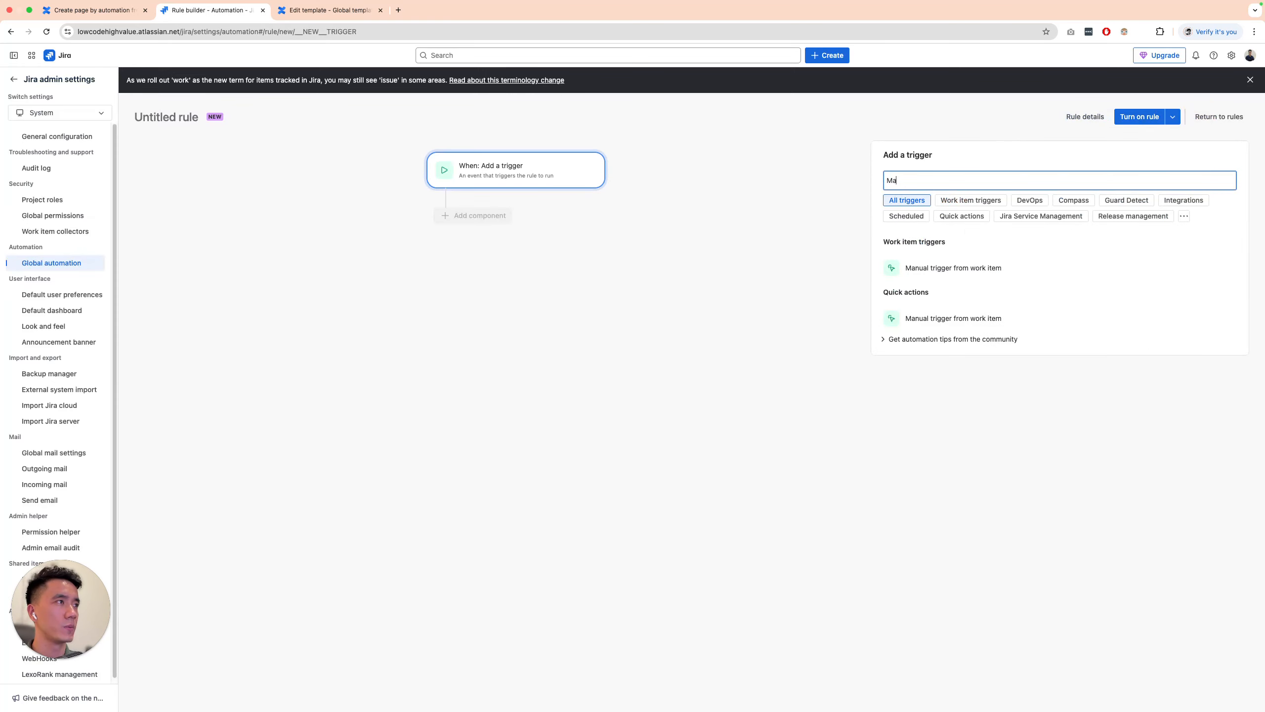
{"action": "left_click", "coordinate": [949, 272]}
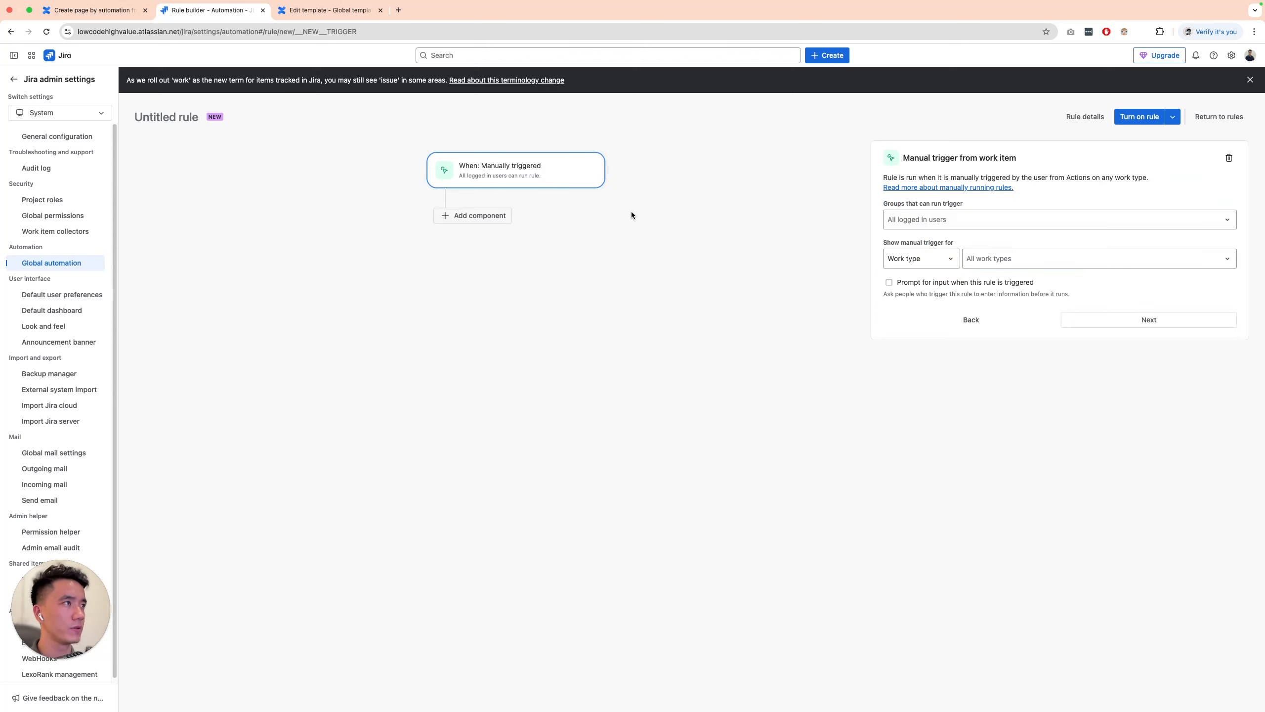
Add the "Publish new page in Confluence" action to the rule and create its Confluence connection
{"action": "left_click", "coordinate": [472, 215]}
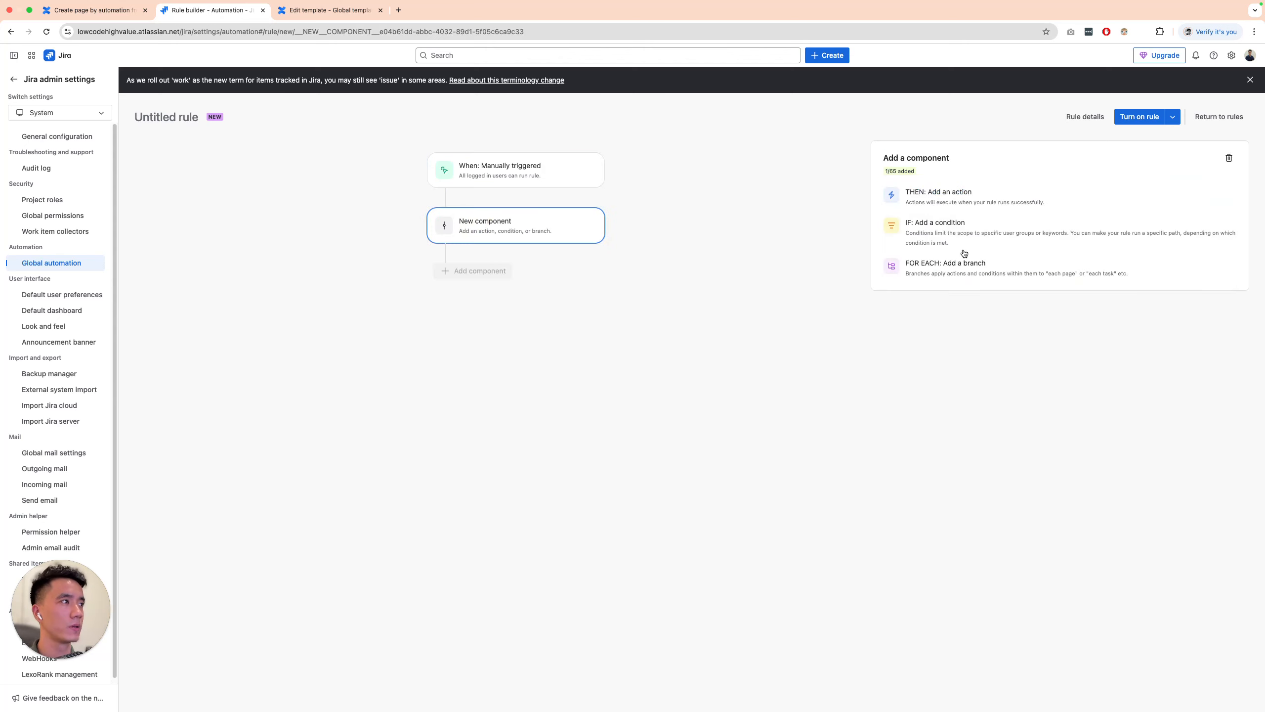
{"action": "left_click", "coordinate": [968, 200]}
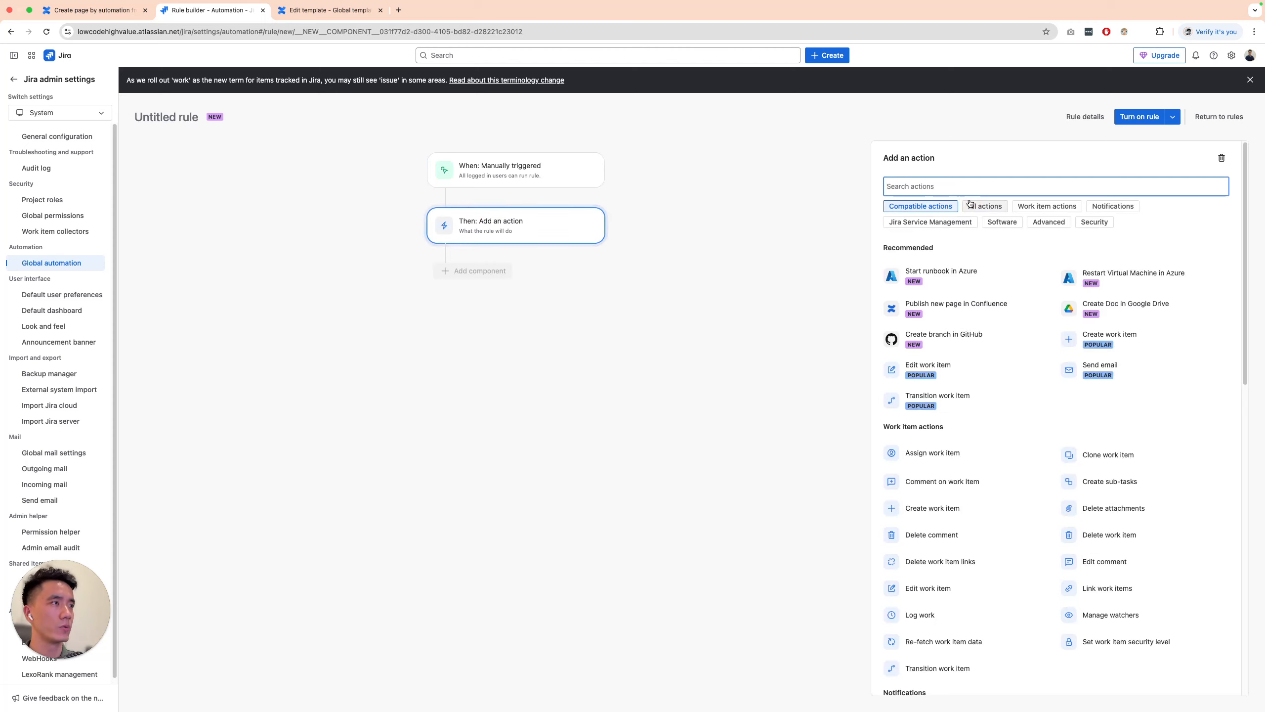
{"action": "type", "text": "Pul"}
{"action": "key", "text": "BackSpace"}
{"action": "type", "text": "b"}
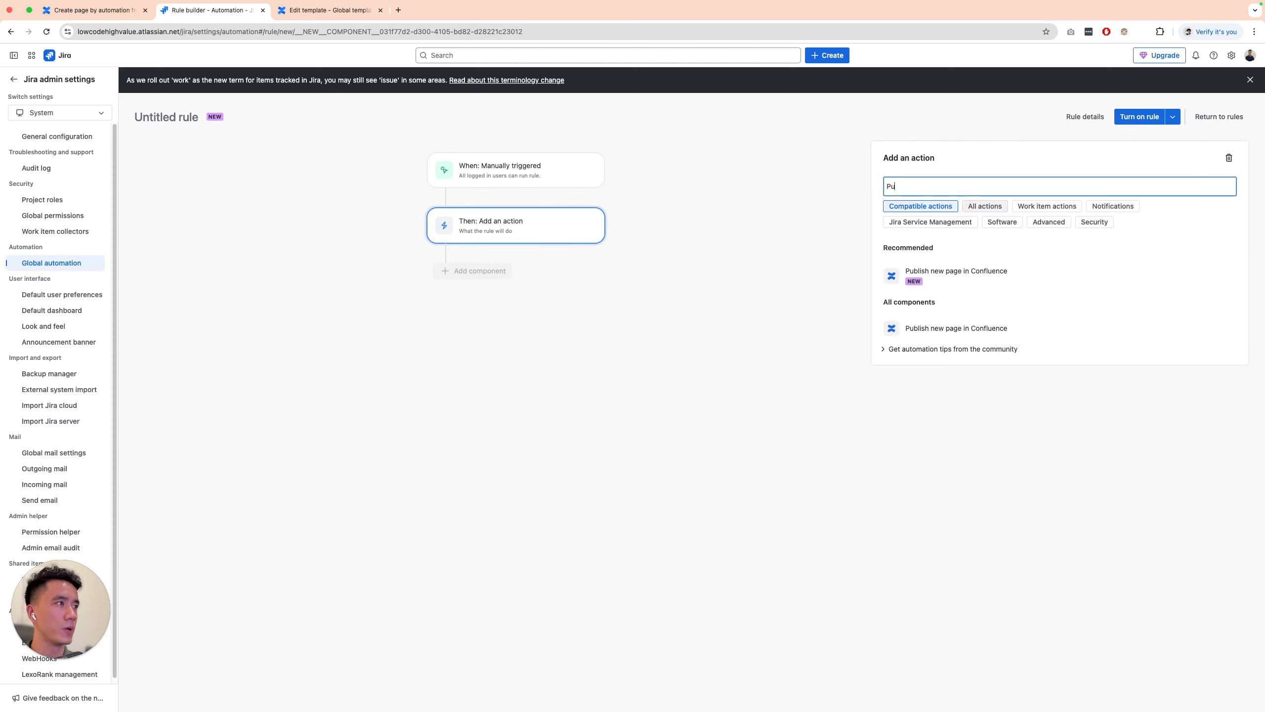
{"action": "left_click", "coordinate": [947, 282]}
{"action": "left_click", "coordinate": [933, 286]}
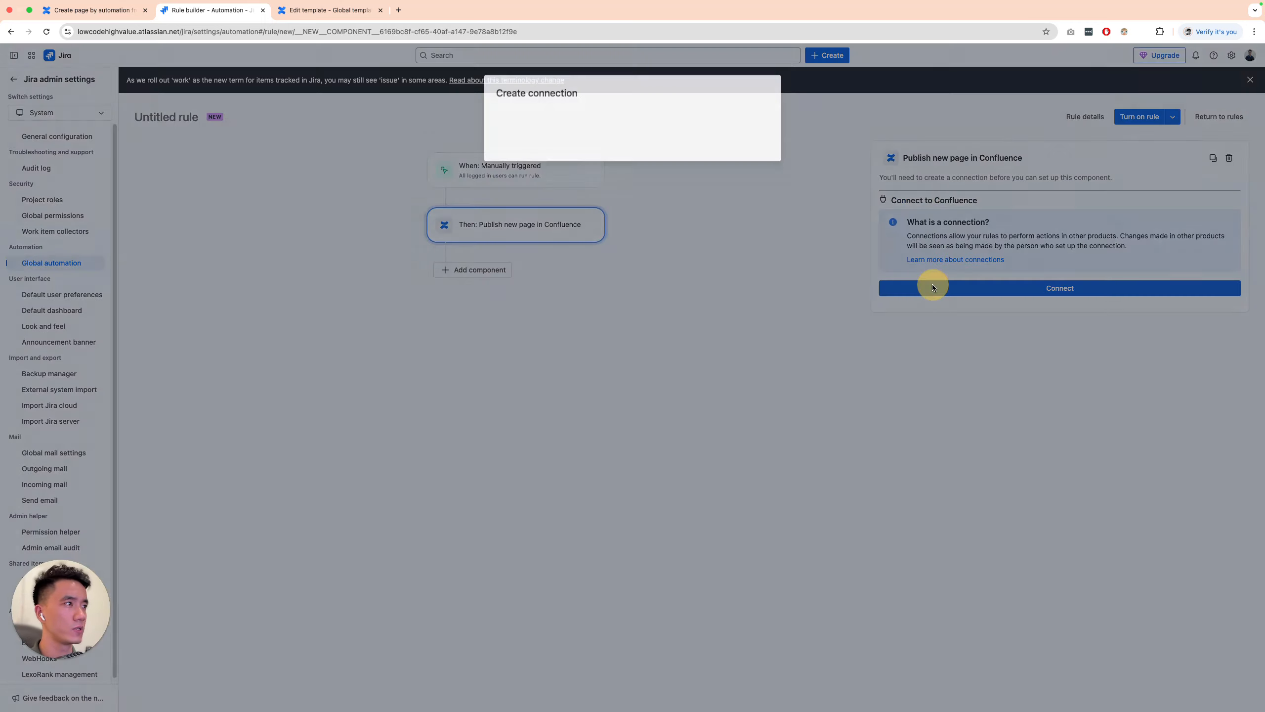
{"action": "left_click", "coordinate": [746, 184]}
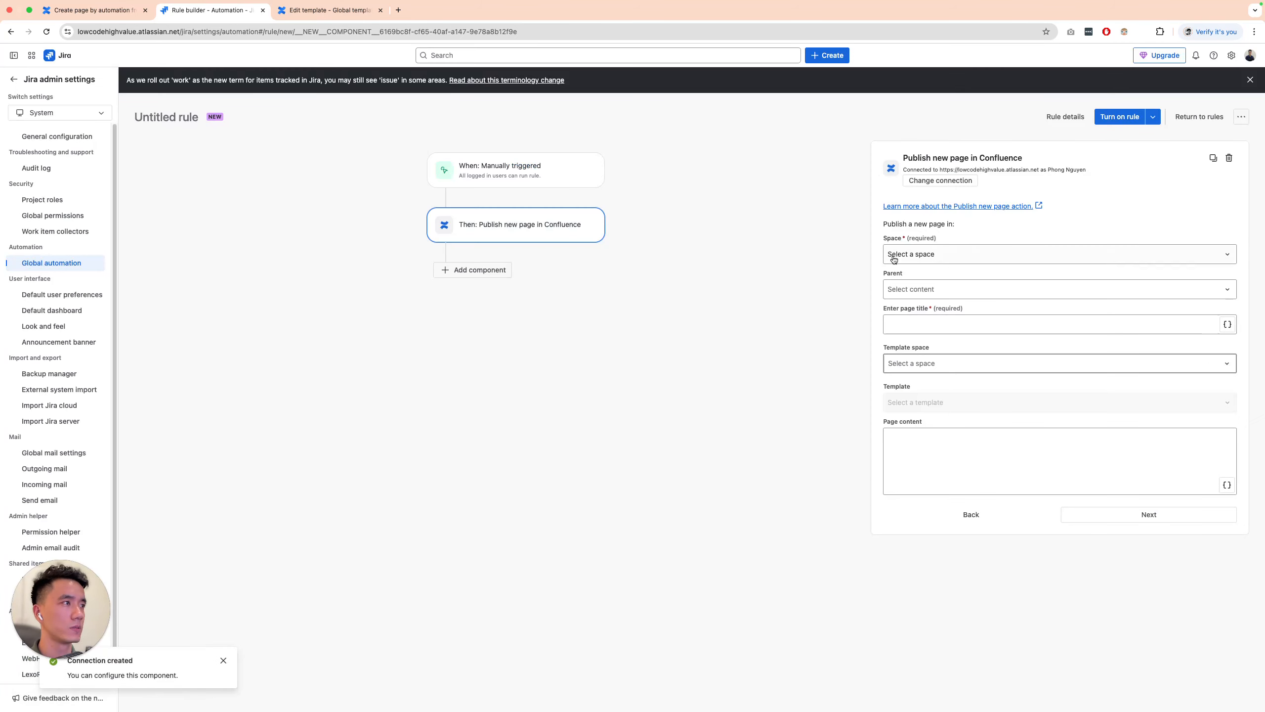
Set the new page's space to Low Code High Value and its parent to "Meetings - mock data"
{"action": "left_click", "coordinate": [953, 319]}
{"action": "left_click", "coordinate": [919, 255]}
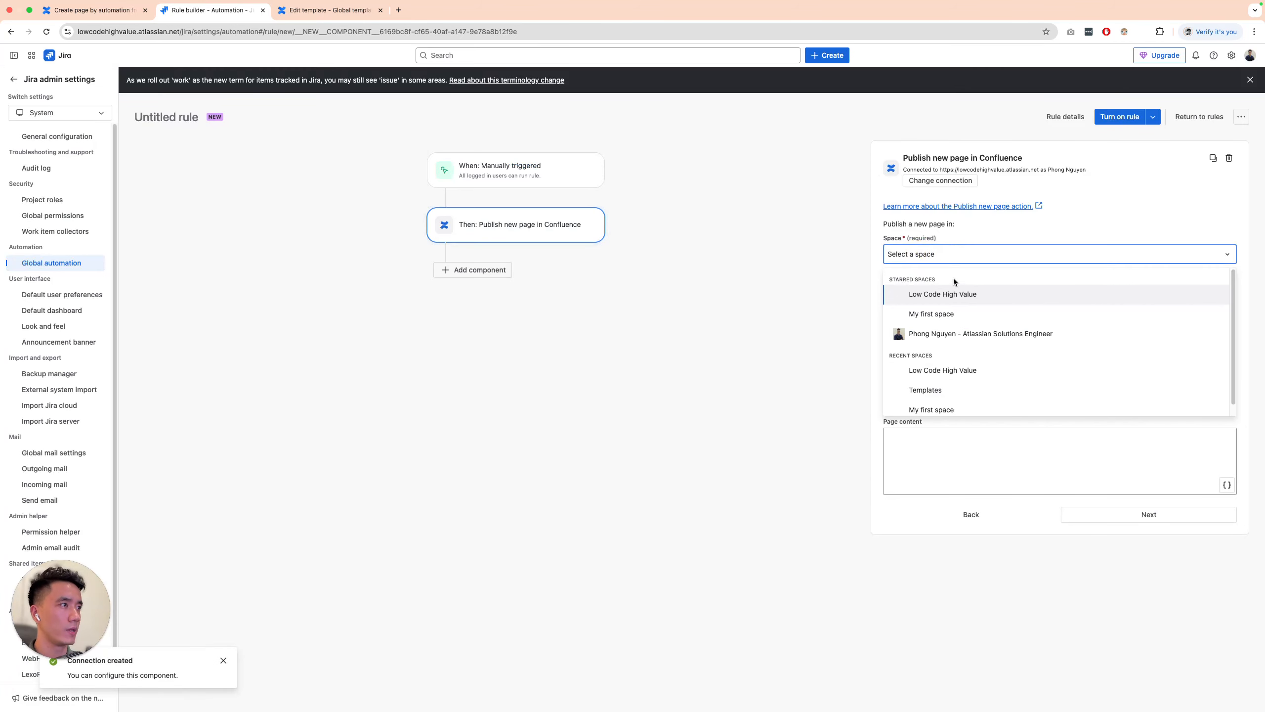
{"action": "left_click", "coordinate": [935, 295]}
{"action": "left_click", "coordinate": [921, 294]}
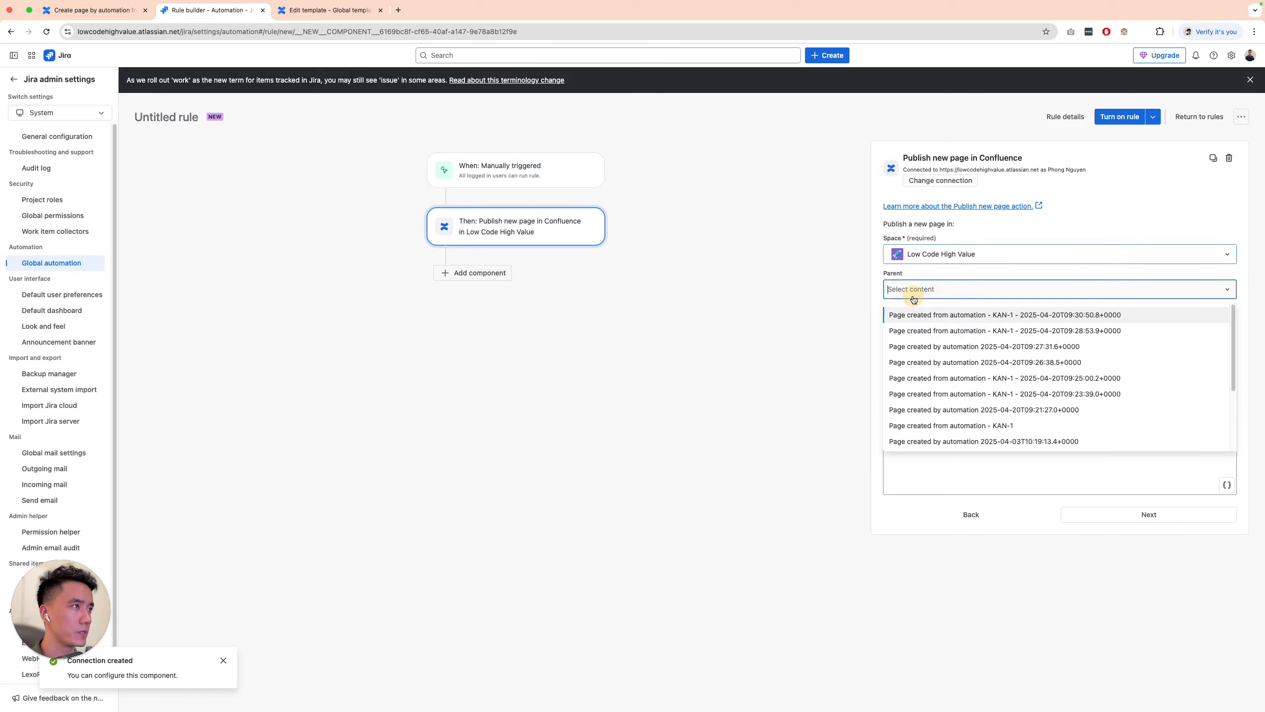
{"action": "scroll", "coordinate": [990, 372], "scroll_direction": "down", "scroll_amount": 1}
{"action": "scroll", "coordinate": [990, 372], "scroll_direction": "down", "scroll_amount": 2}
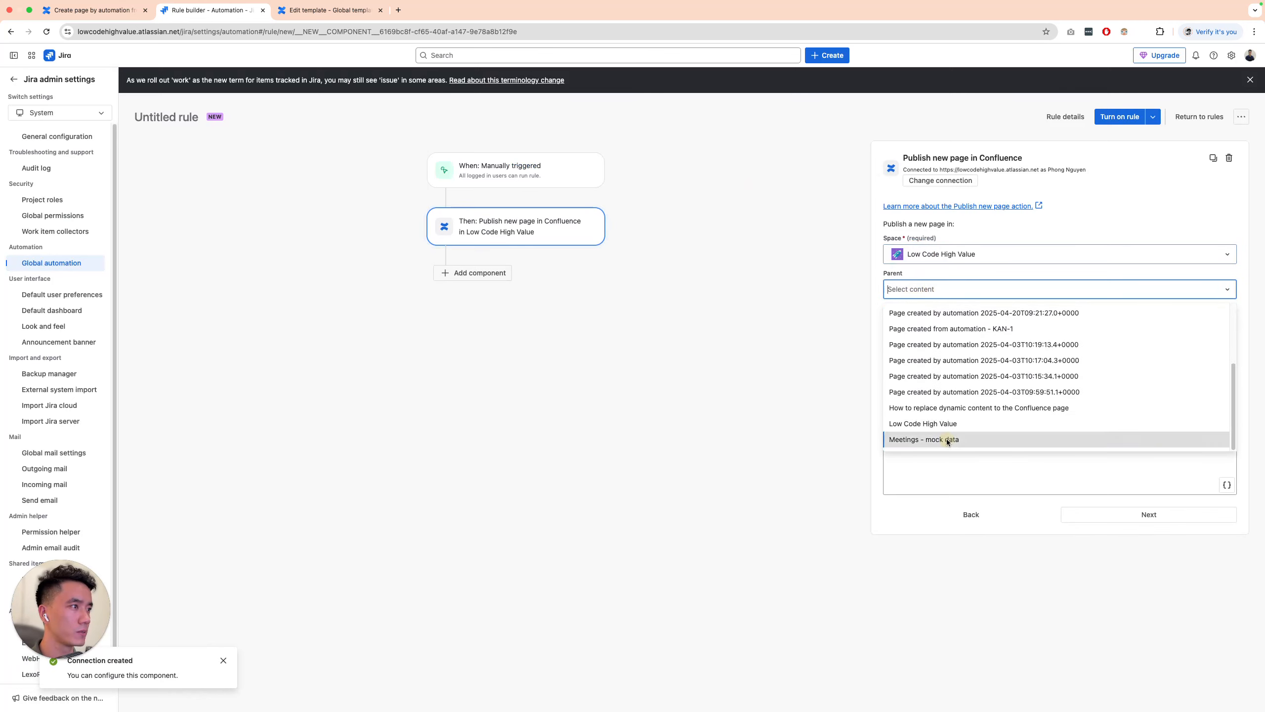
{"action": "left_click", "coordinate": [949, 438]}
Set the page title to "Test creating a new page - {{now}}"
{"action": "left_click", "coordinate": [925, 324]}
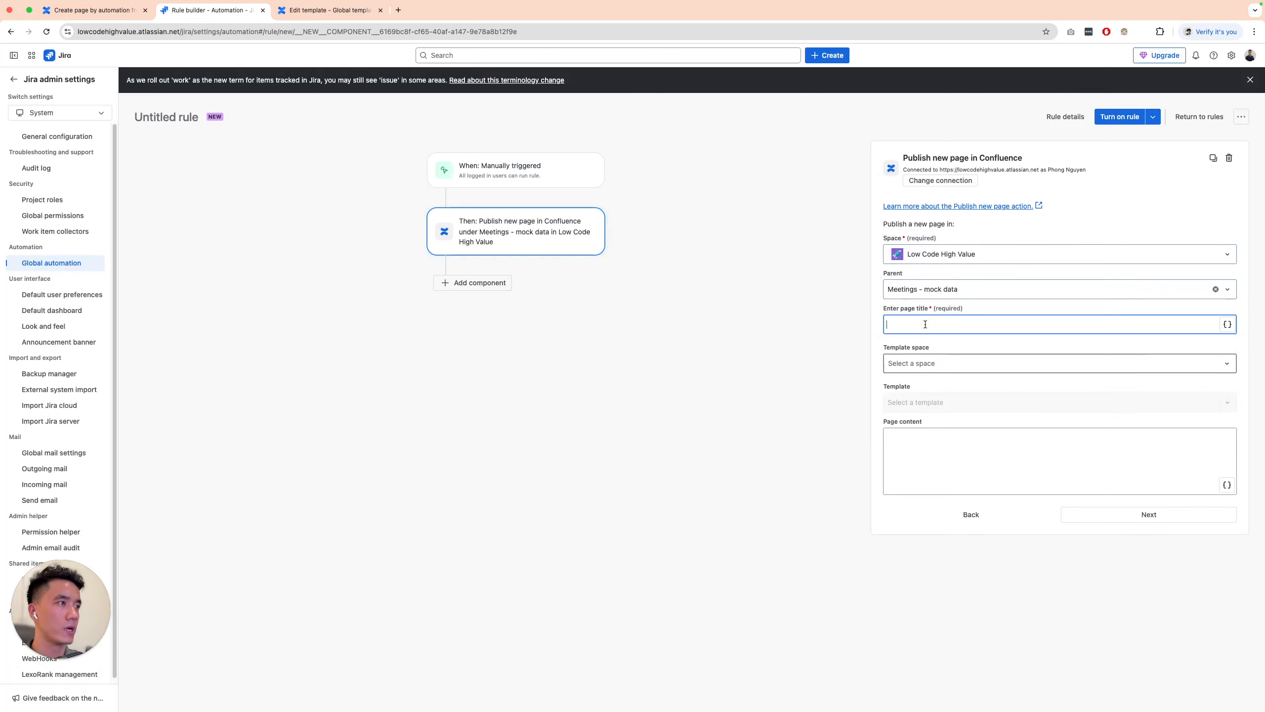
{"action": "type", "text": "Test create"}
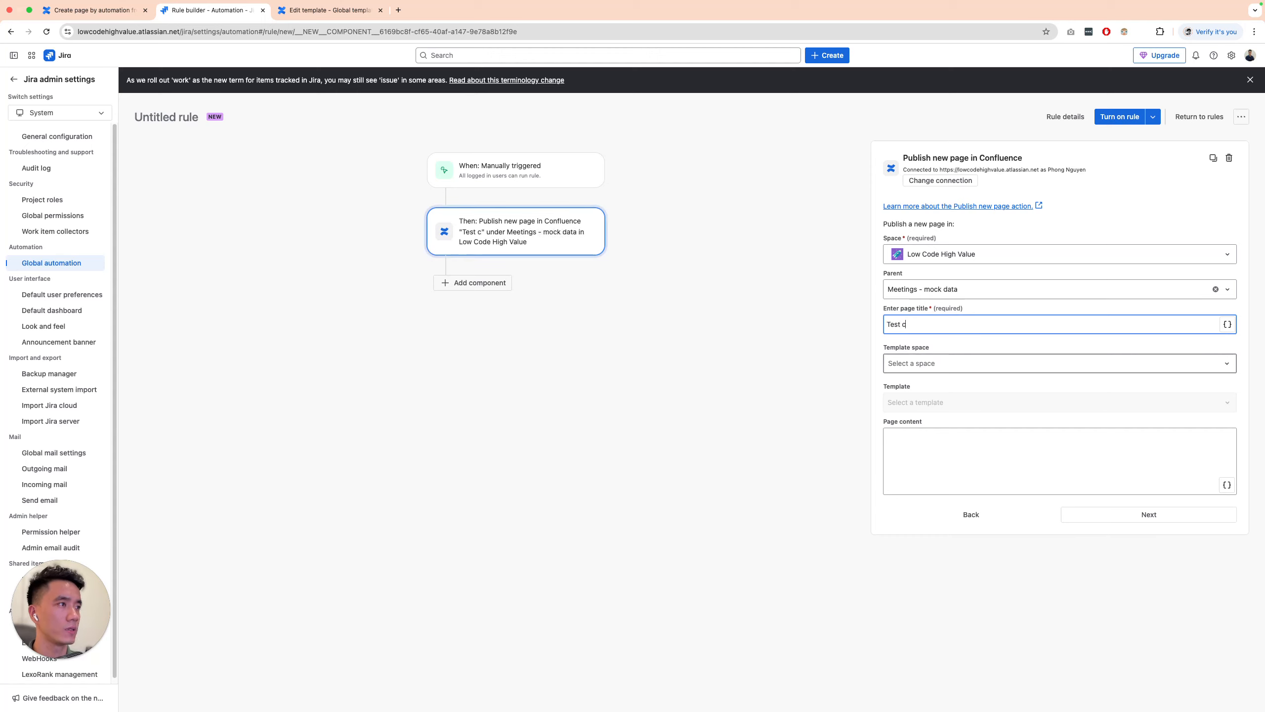
{"action": "key", "text": "BackSpace"}
{"action": "key", "text": "BackSpace"}
{"action": "type", "text": "ing a new"}
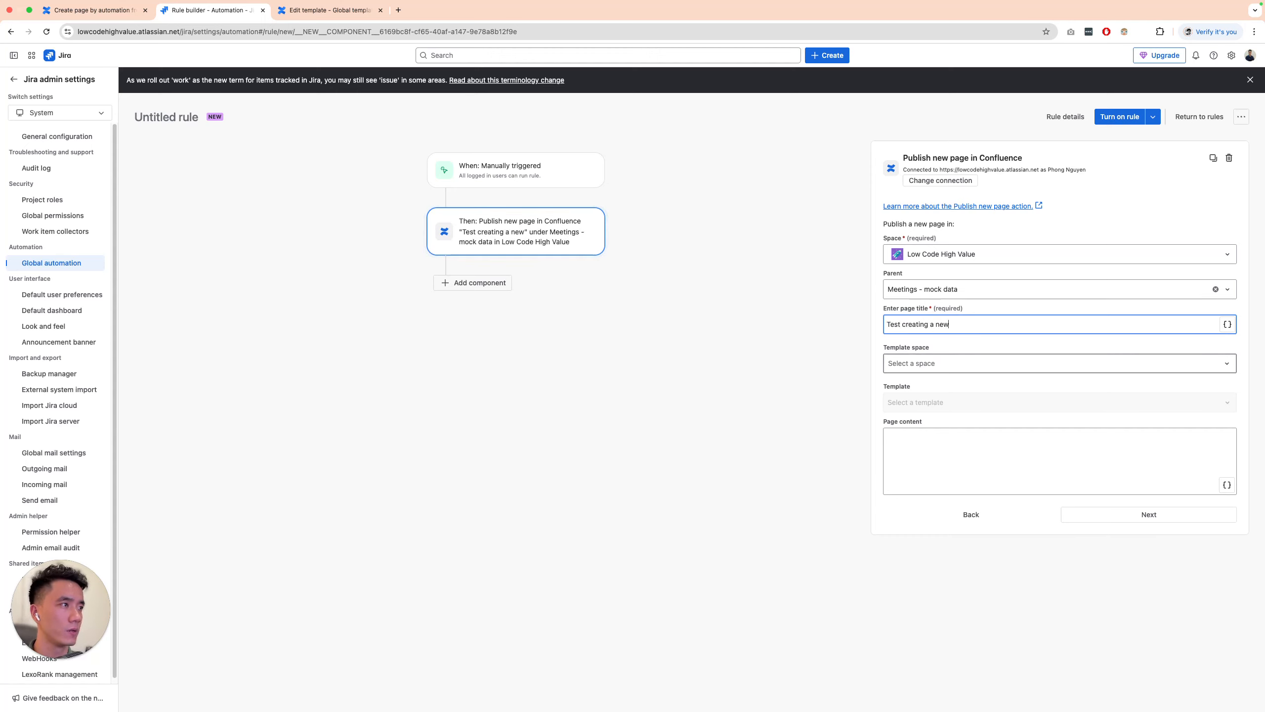
{"action": "type", "text": " page - "}
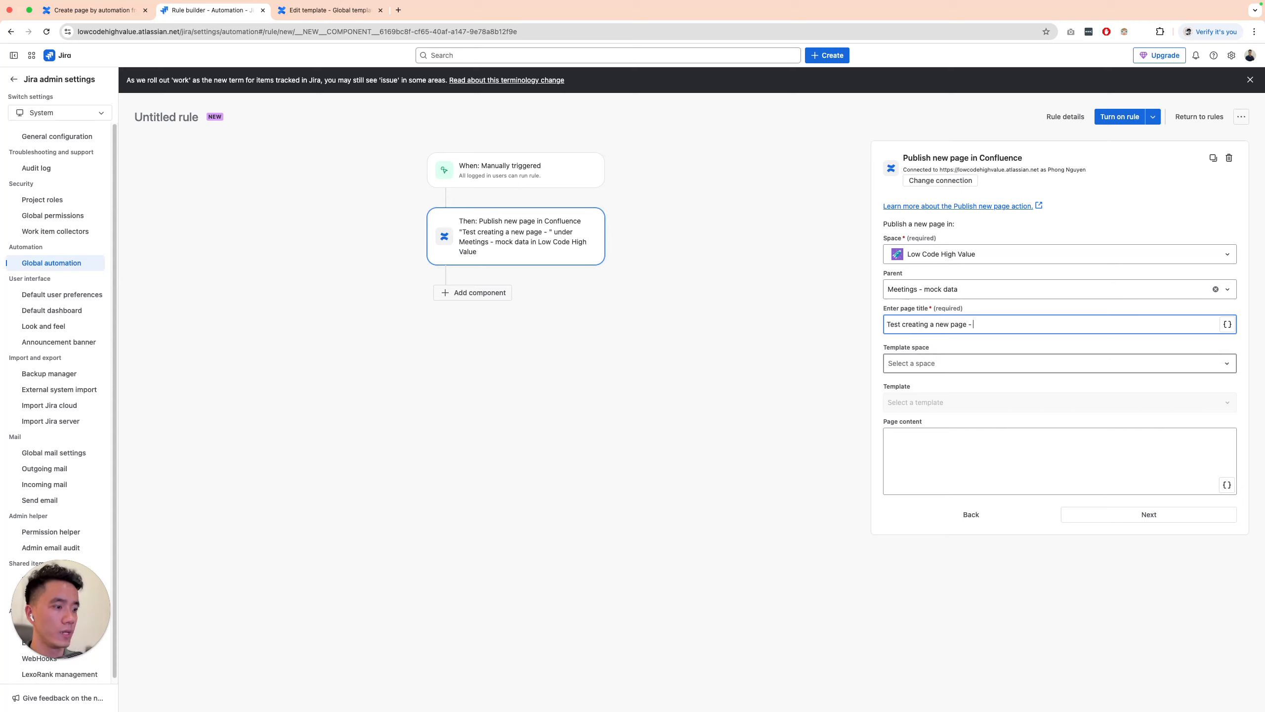
{"action": "type", "text": "{{now}}"}
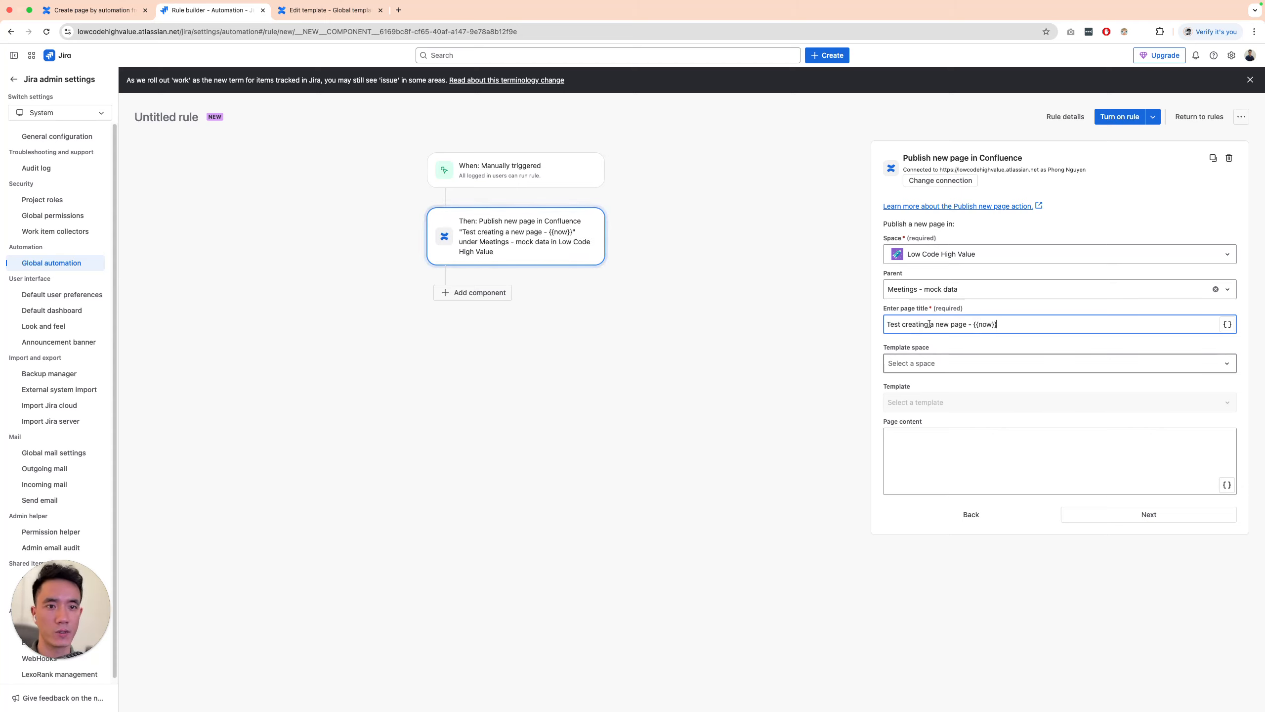
Set the template space to Low Code High Value
{"action": "left_click", "coordinate": [945, 369]}
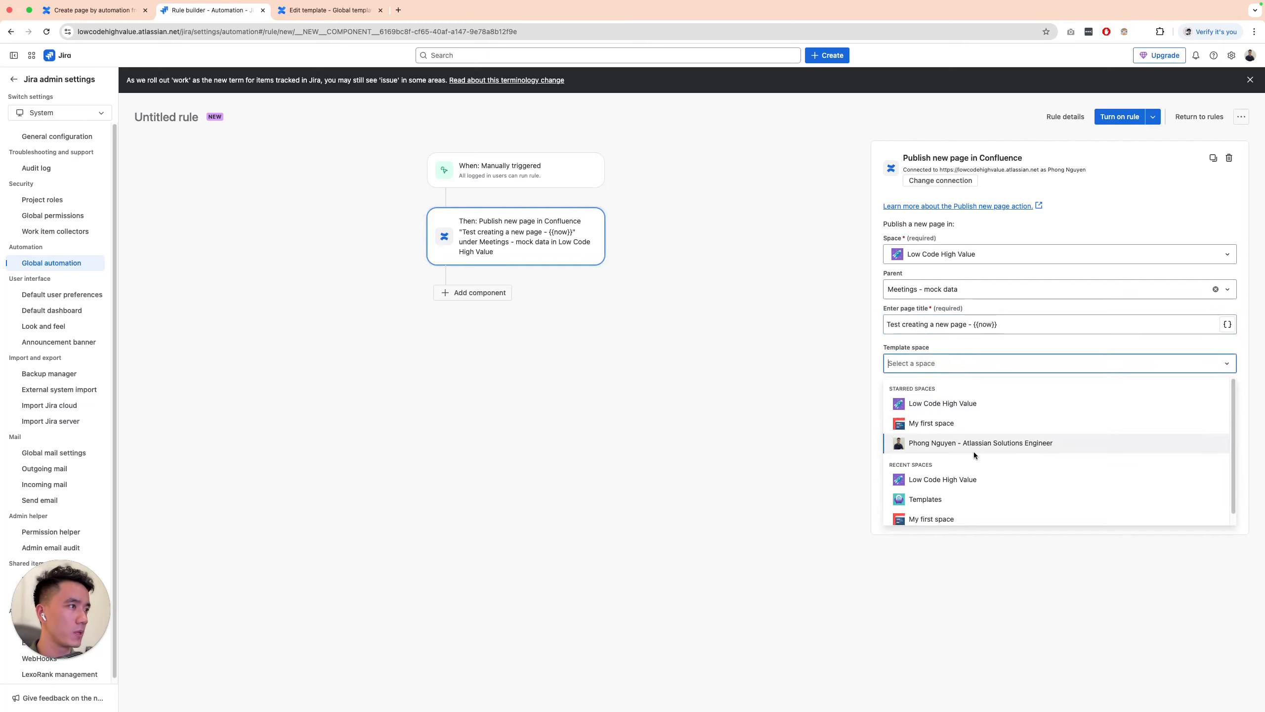
{"action": "scroll", "coordinate": [973, 452], "scroll_direction": "down", "scroll_amount": 1}
{"action": "scroll", "coordinate": [978, 453], "scroll_direction": "up", "scroll_amount": 1}
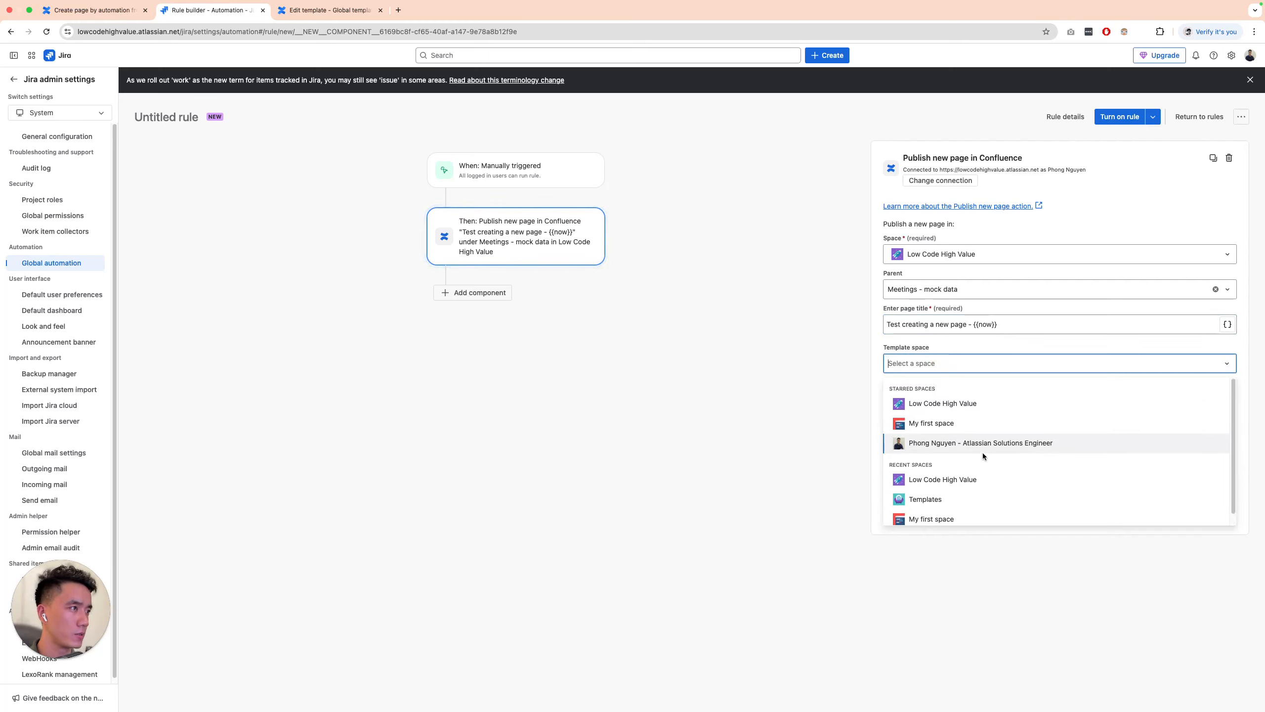
{"action": "scroll", "coordinate": [983, 454], "scroll_direction": "down", "scroll_amount": 1}
{"action": "left_click", "coordinate": [943, 392]}
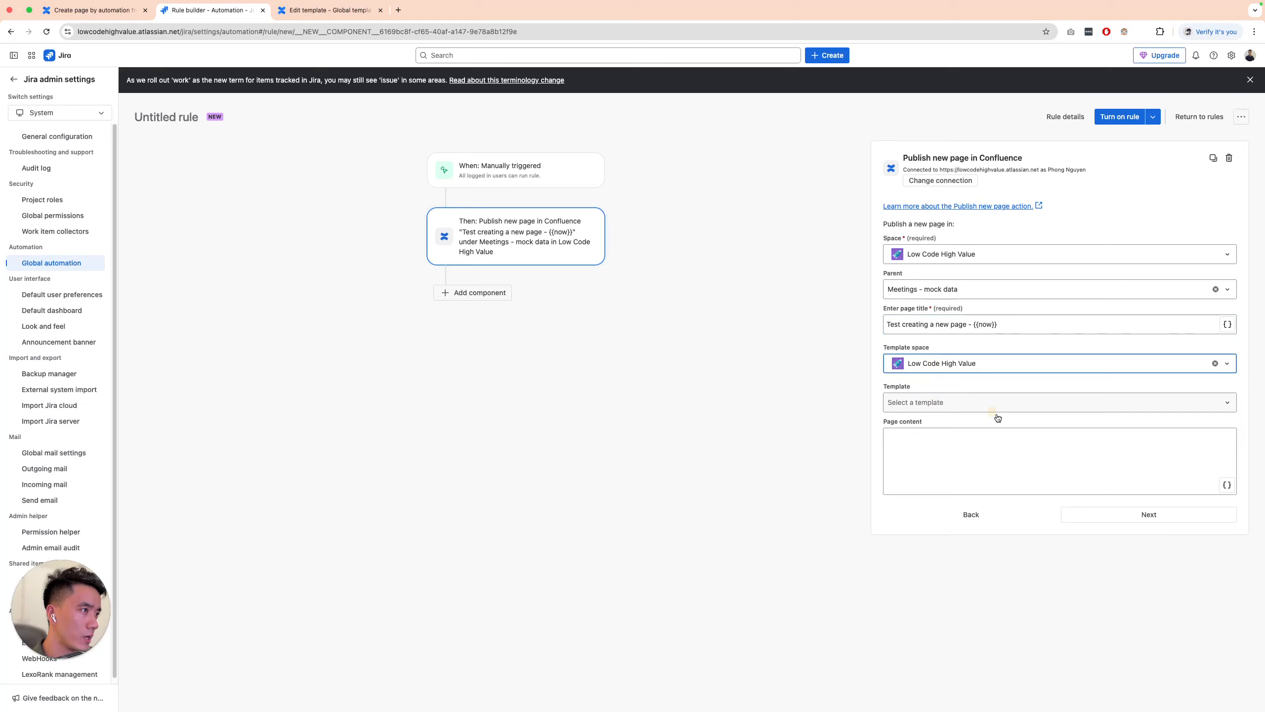
Search the templates for "Low" and set the page template to "Global template - low code high value"
{"action": "left_click", "coordinate": [935, 406]}
{"action": "scroll", "coordinate": [970, 476], "scroll_direction": "down", "scroll_amount": 3}
{"action": "scroll", "coordinate": [970, 478], "scroll_direction": "up", "scroll_amount": 3}
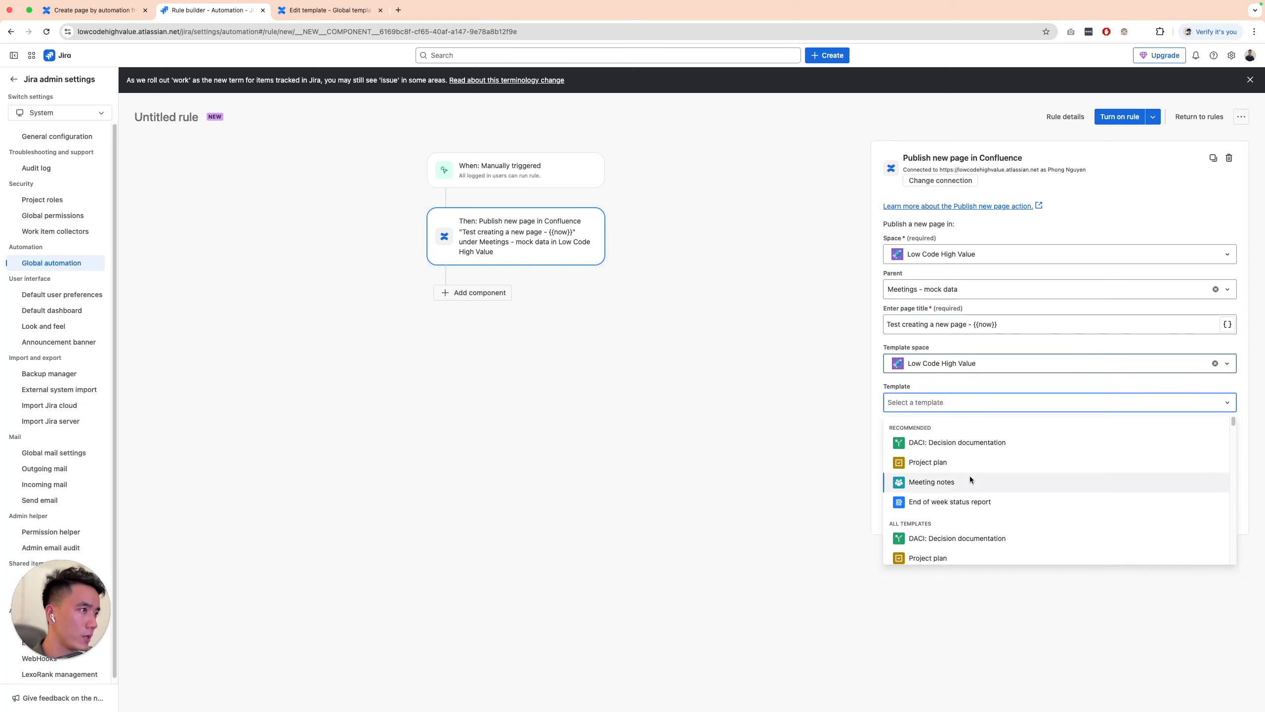
{"action": "type", "text": "Low"}
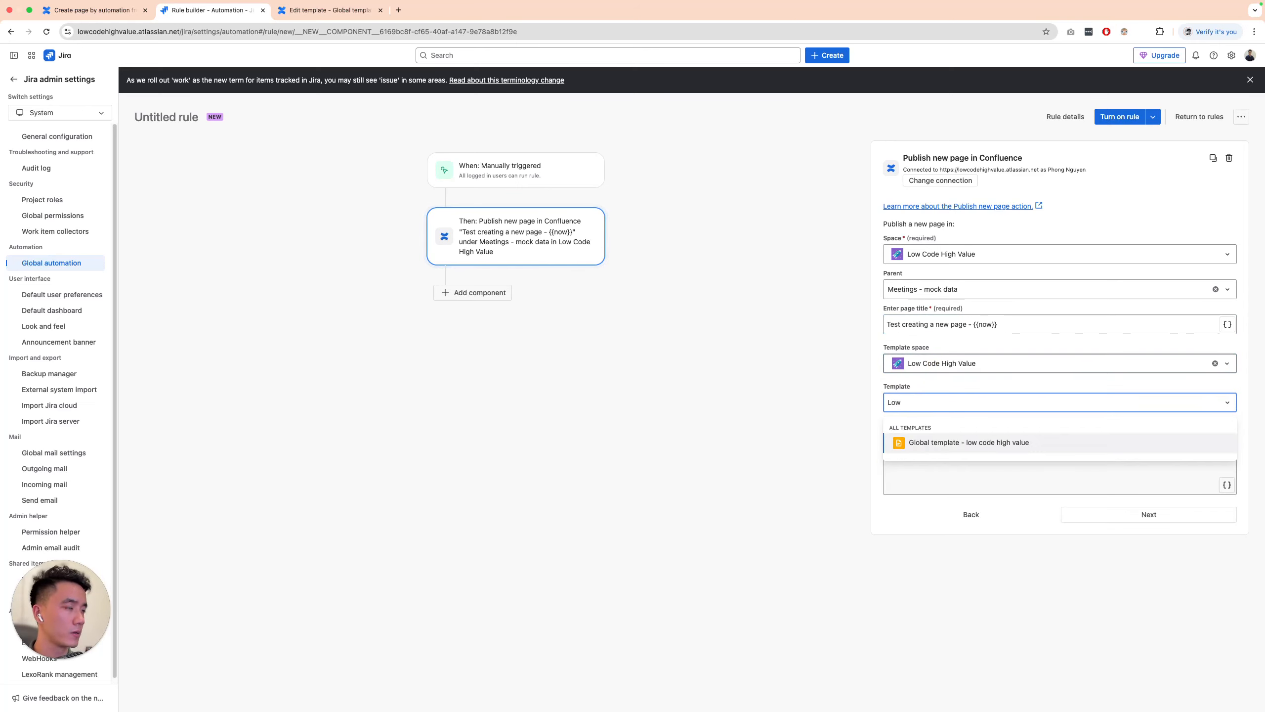
{"action": "left_click", "coordinate": [938, 444]}
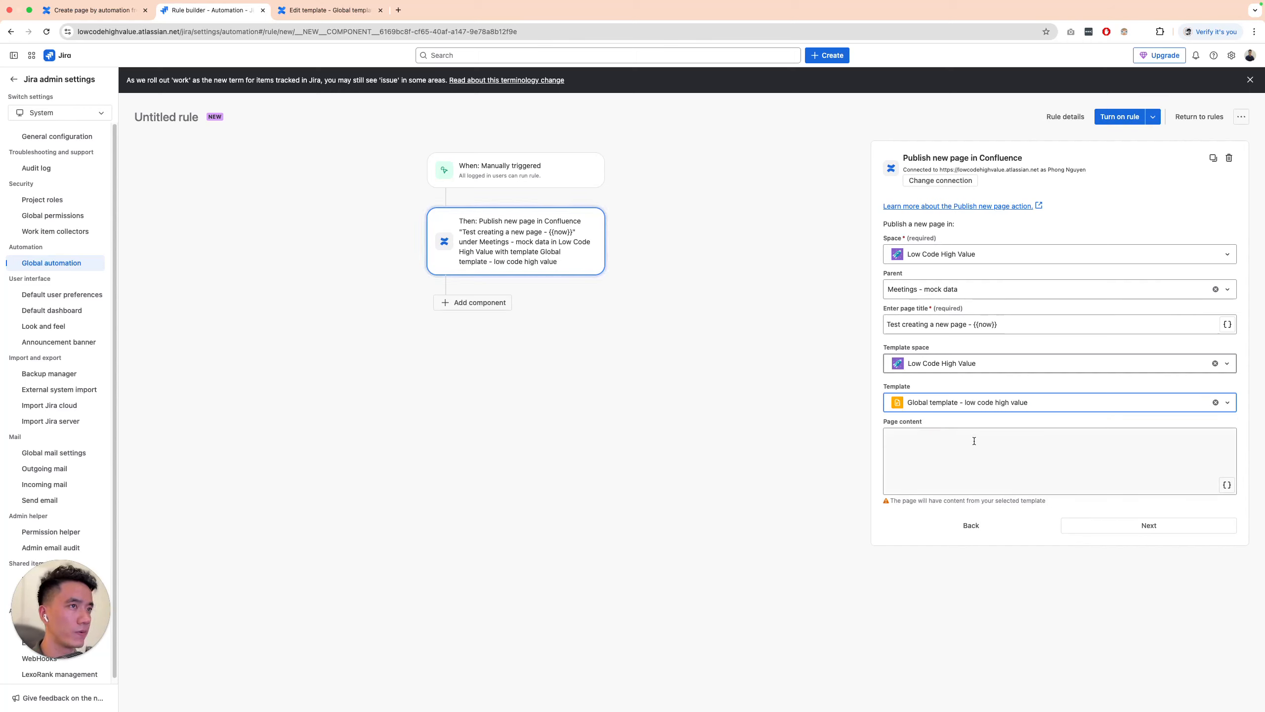
Finish the Confluence action with empty page content and turn on the rule
{"action": "left_click", "coordinate": [921, 460]}
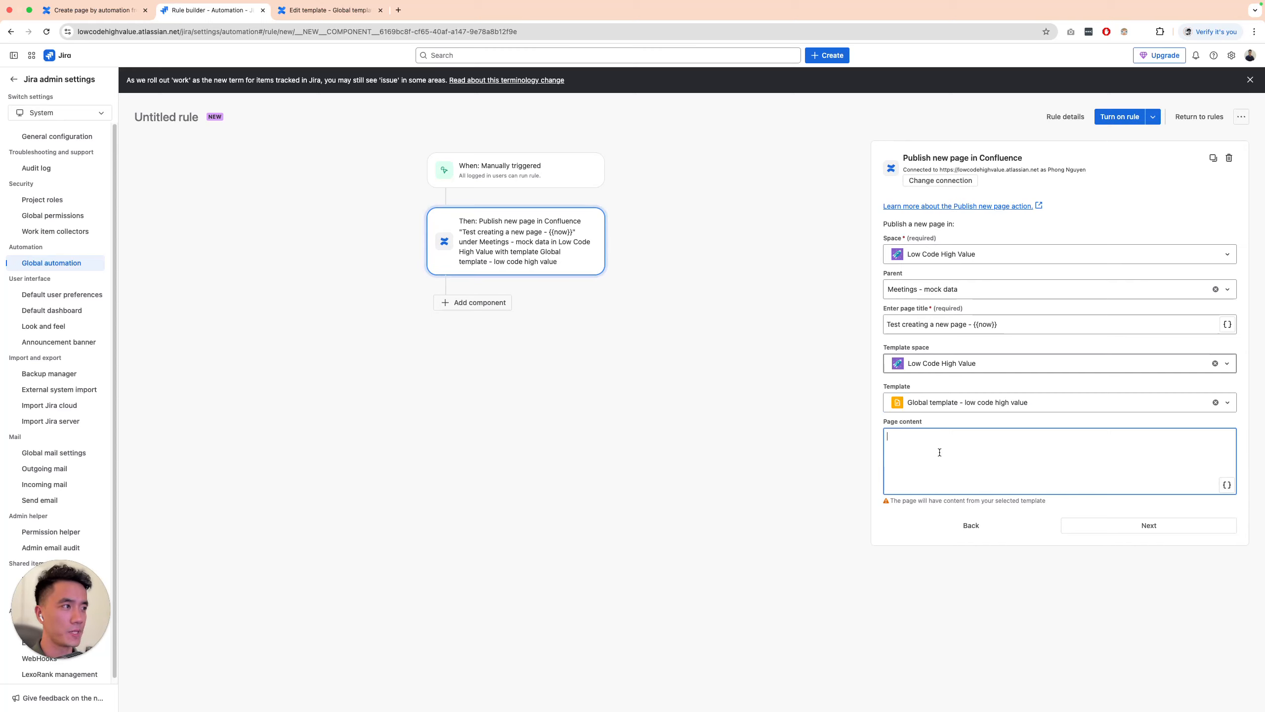
{"action": "left_click", "coordinate": [1172, 528]}
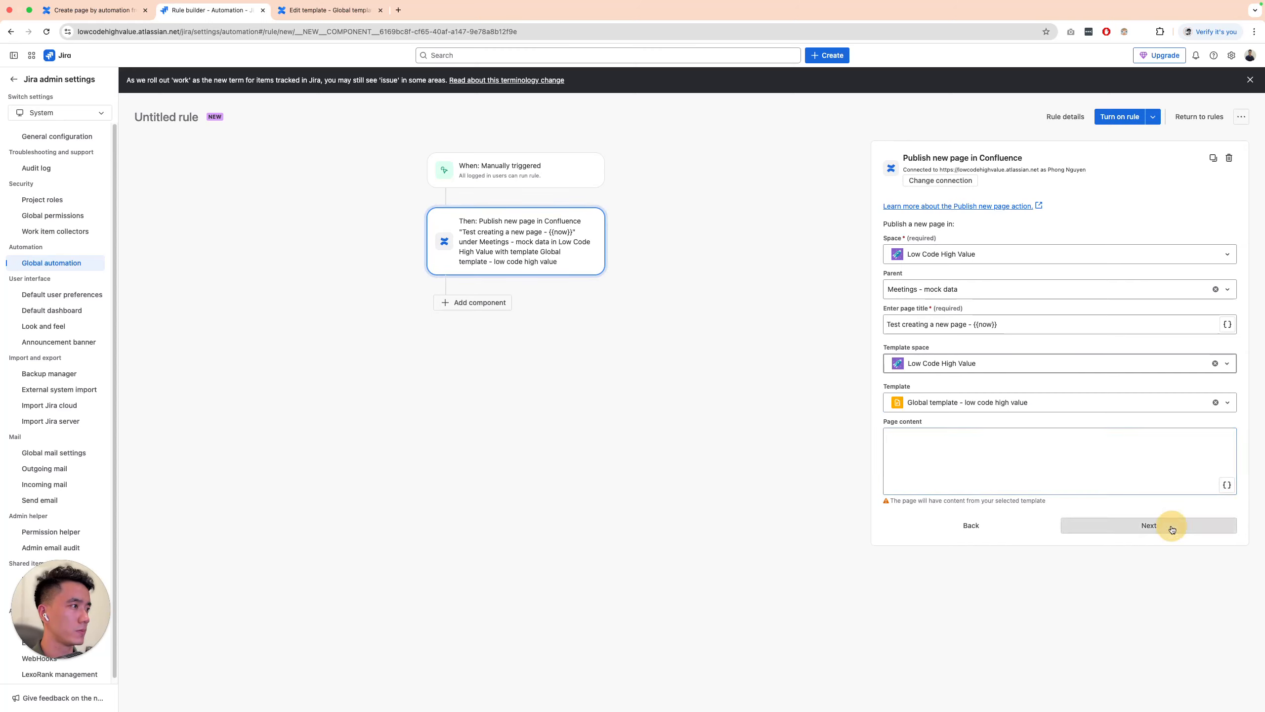
{"action": "left_click", "coordinate": [484, 238]}
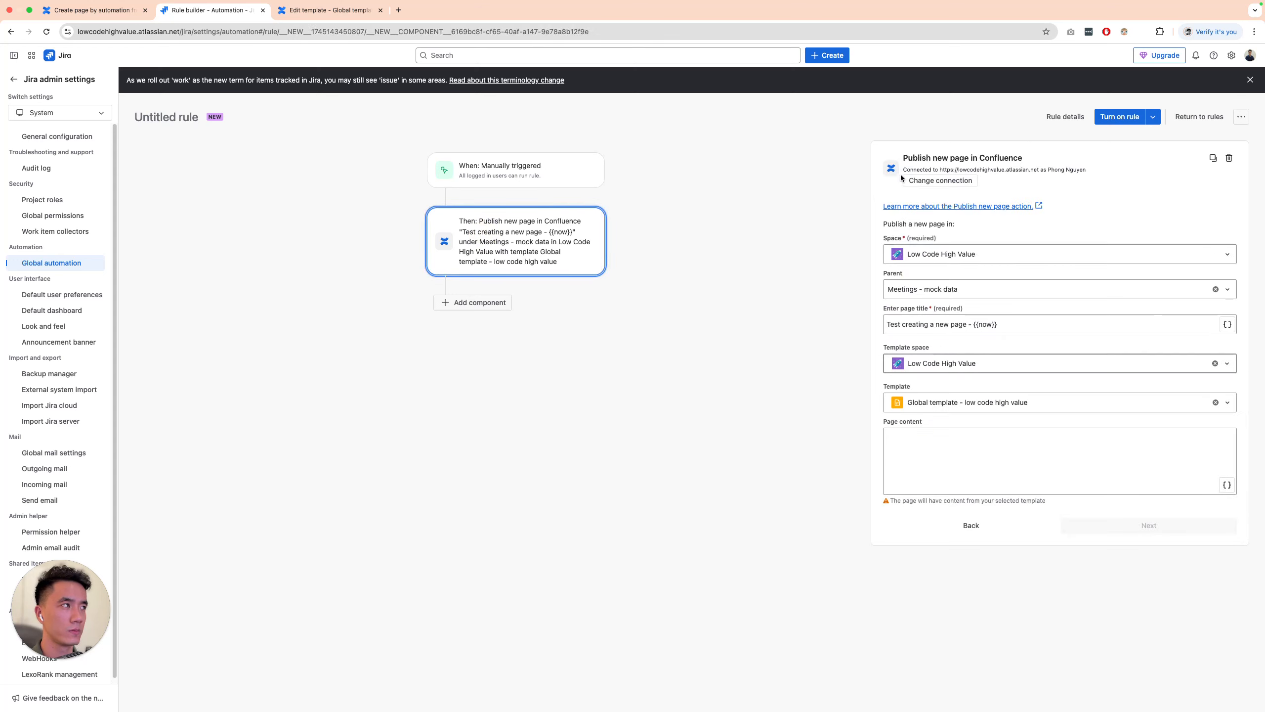
{"action": "left_click", "coordinate": [1111, 117]}
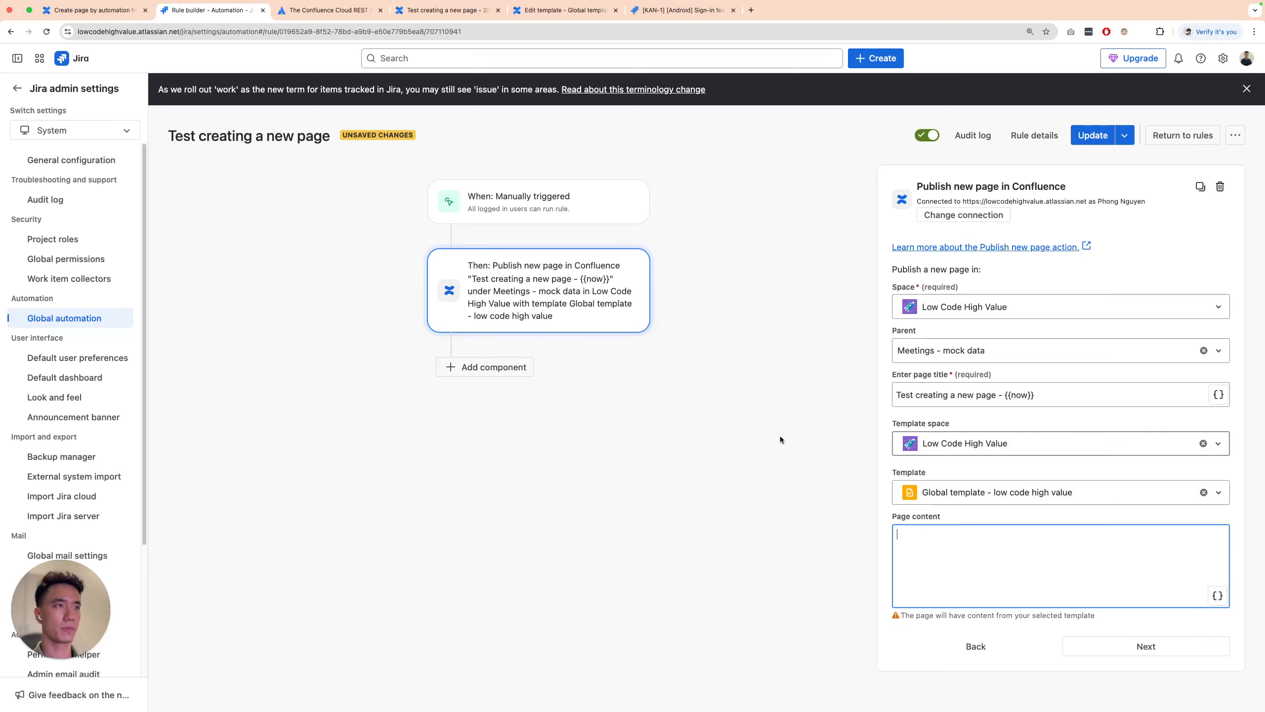
Add a Log action component after the "Publish new page in Confluence" action
{"action": "left_click", "coordinate": [485, 367]}
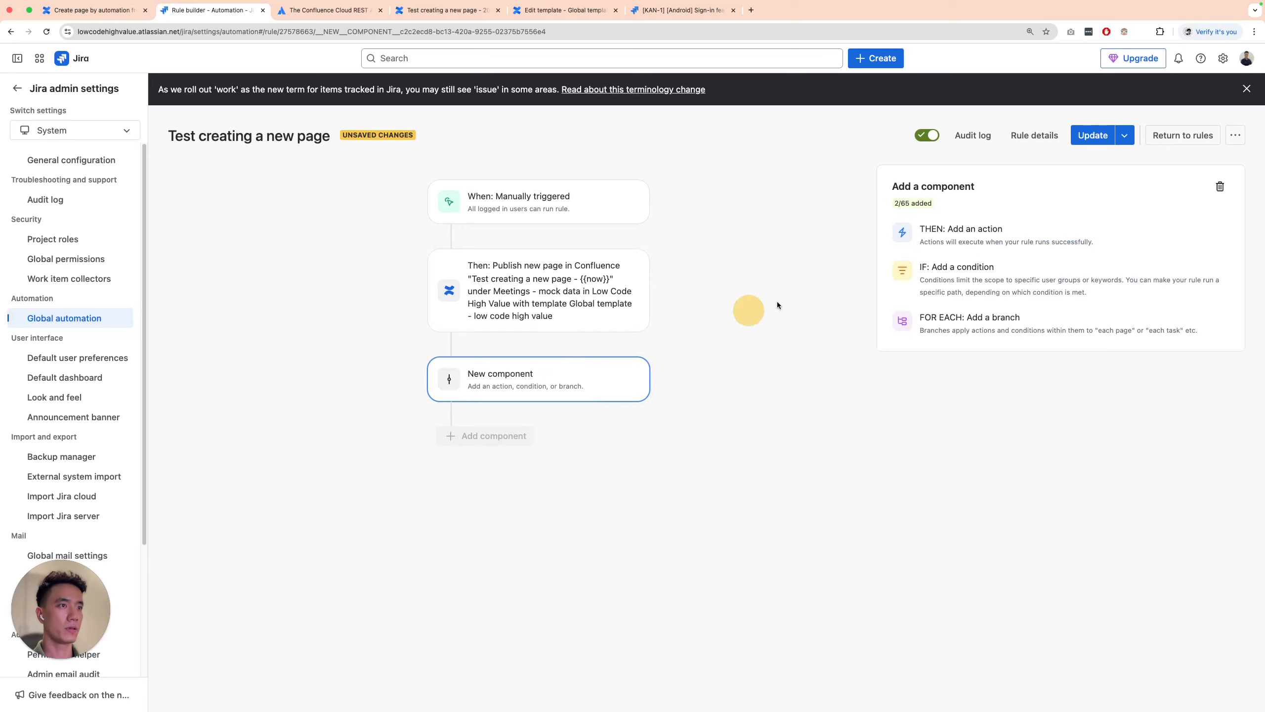
{"action": "left_click", "coordinate": [966, 230]}
{"action": "type", "text": "Log"}
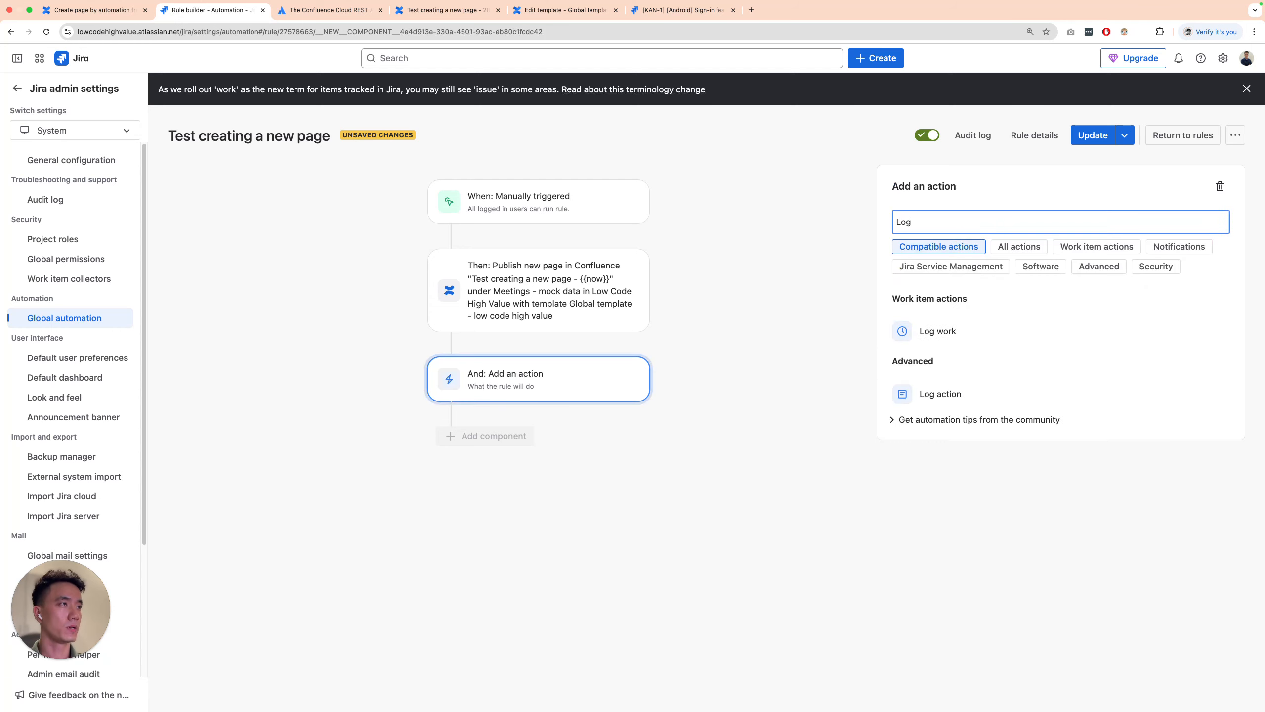
{"action": "left_click", "coordinate": [955, 390]}
Set the log message to "Created page id: {{createdPage.id}}" and update the rule
{"action": "type", "text": "Created"}
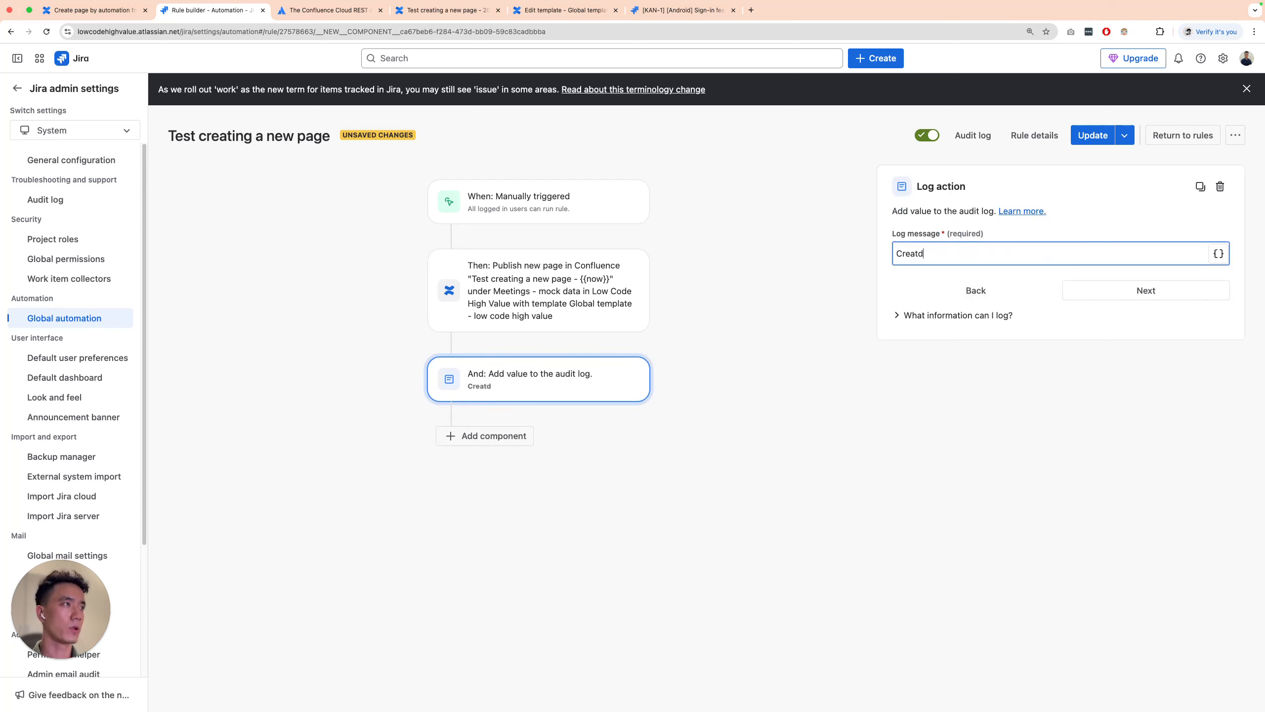
{"action": "type", "text": " page "}
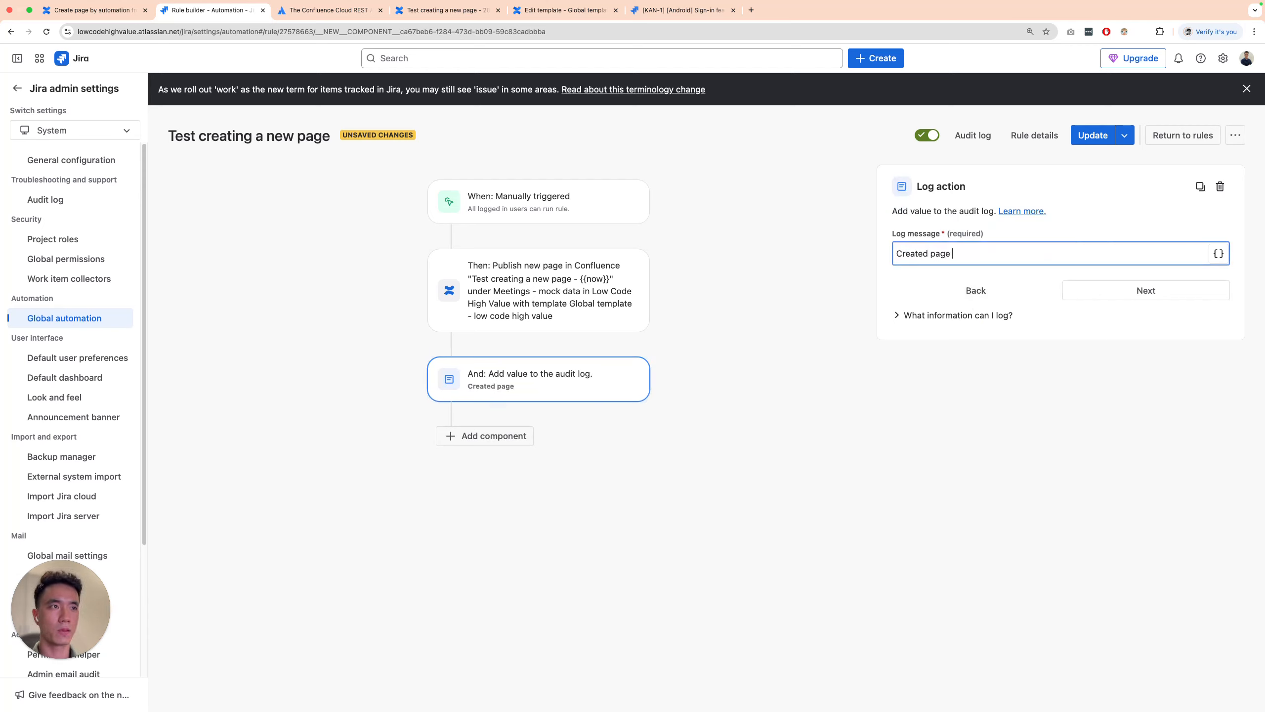
{"action": "type", "text": "id:"}
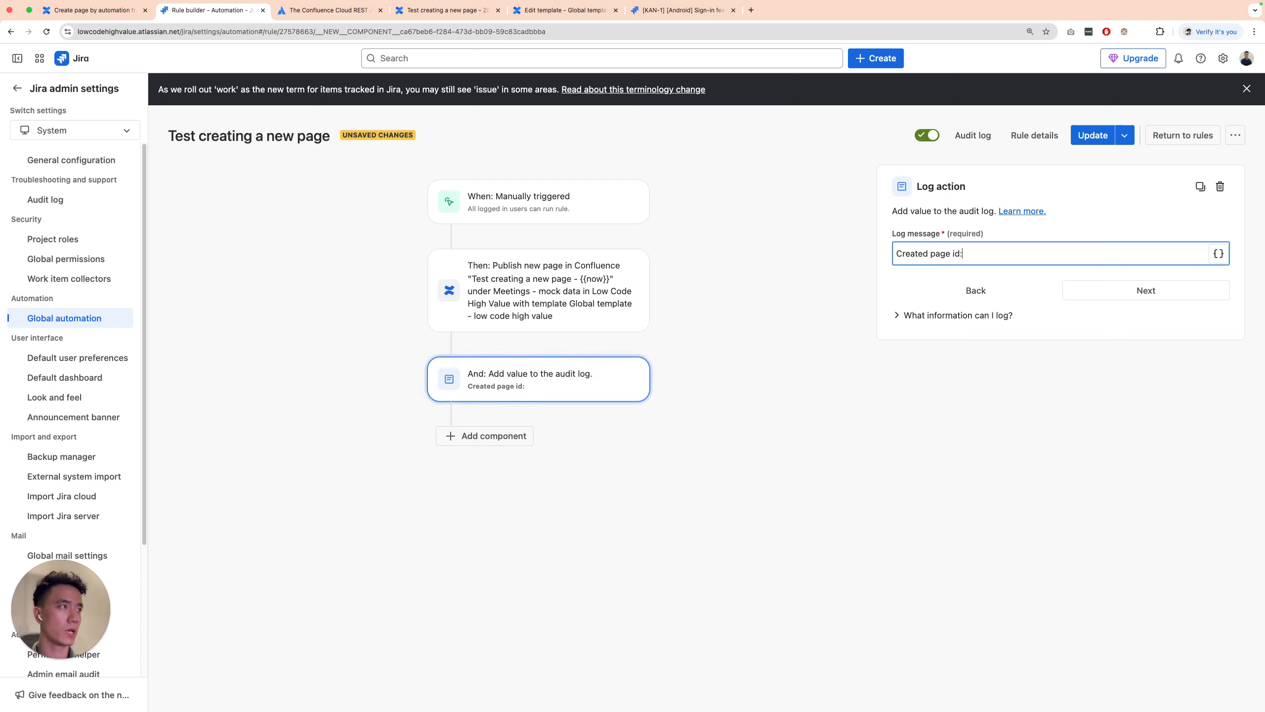
{"action": "type", "text": " {{c"}
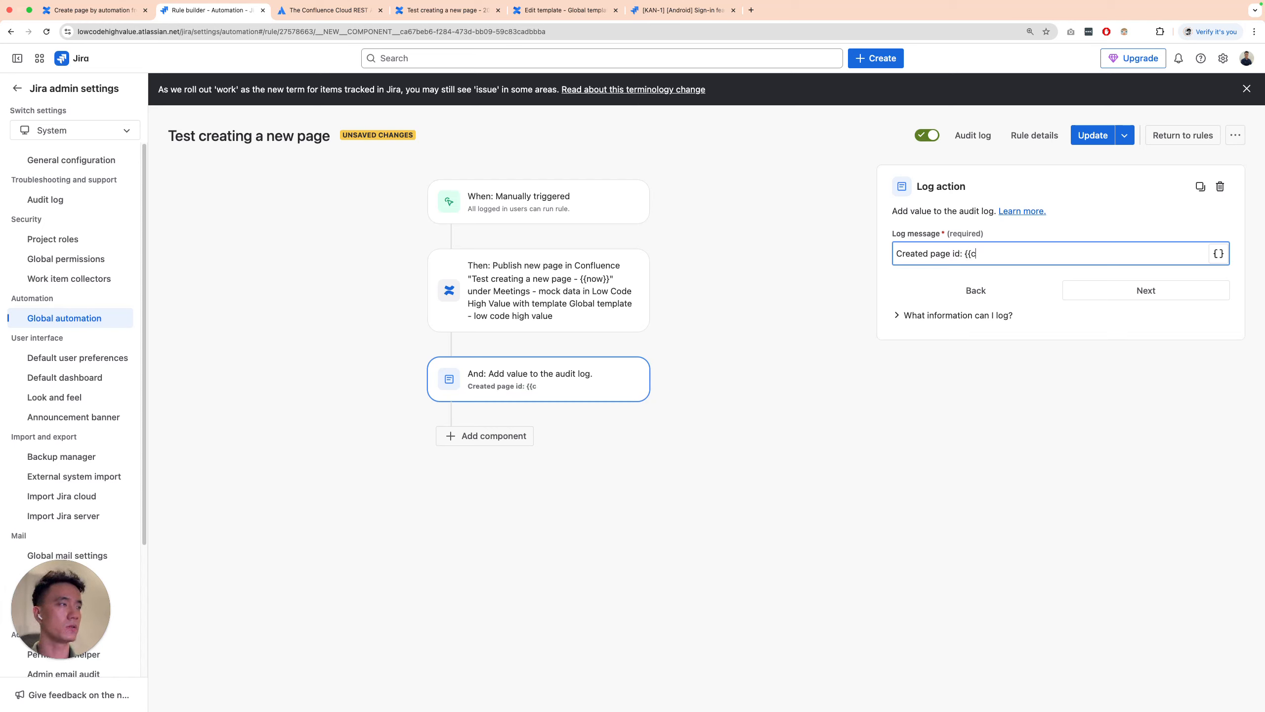
{"action": "type", "text": "reatedPage"}
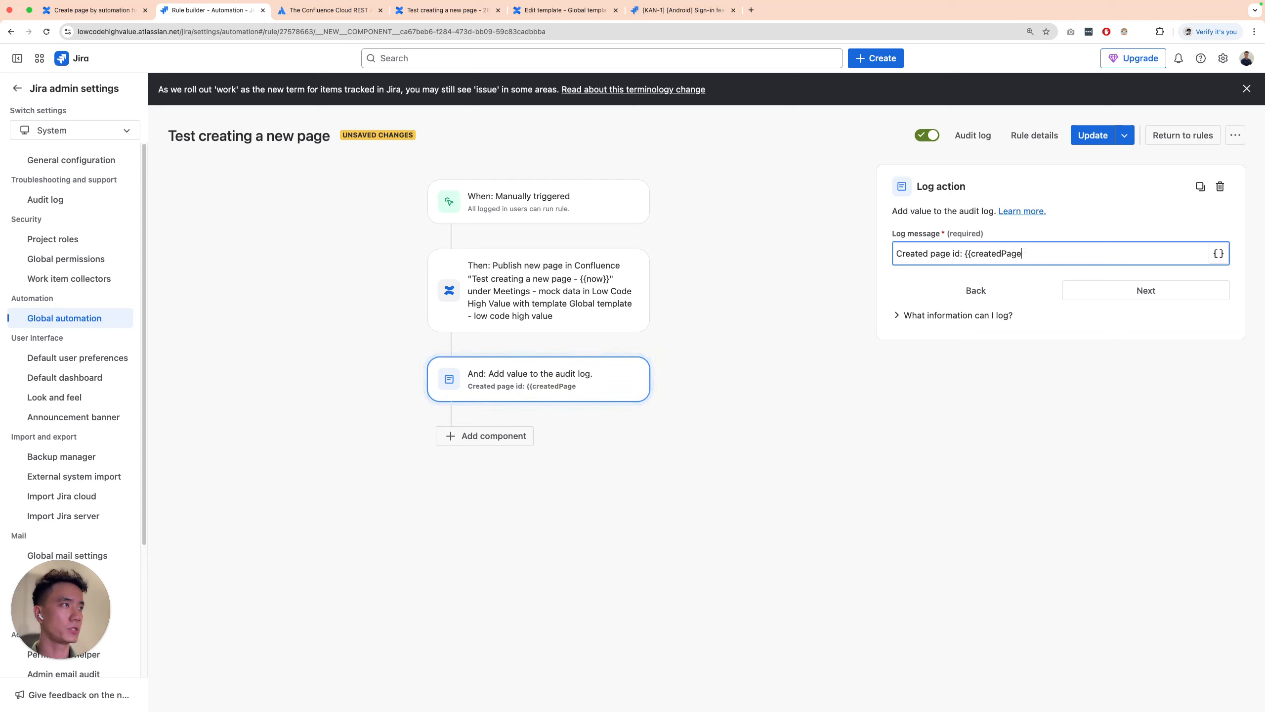
{"action": "type", "text": ".id}}"}
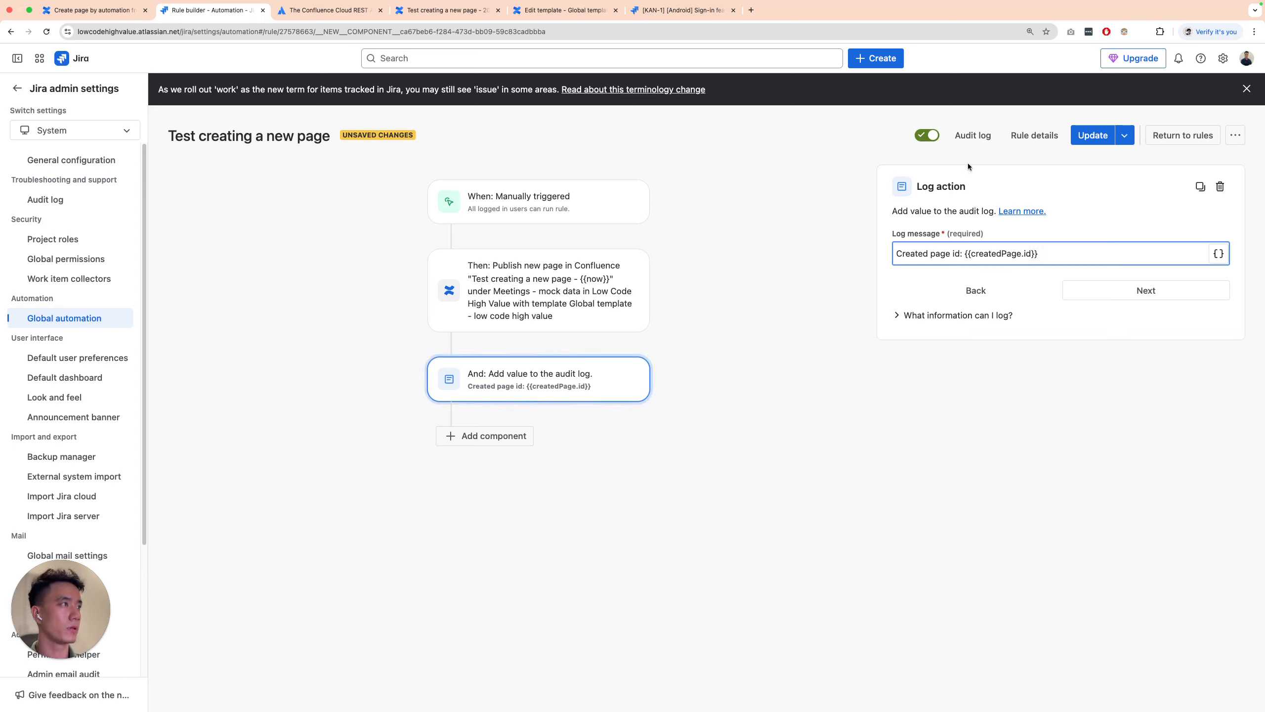
{"action": "left_click", "coordinate": [1095, 144]}
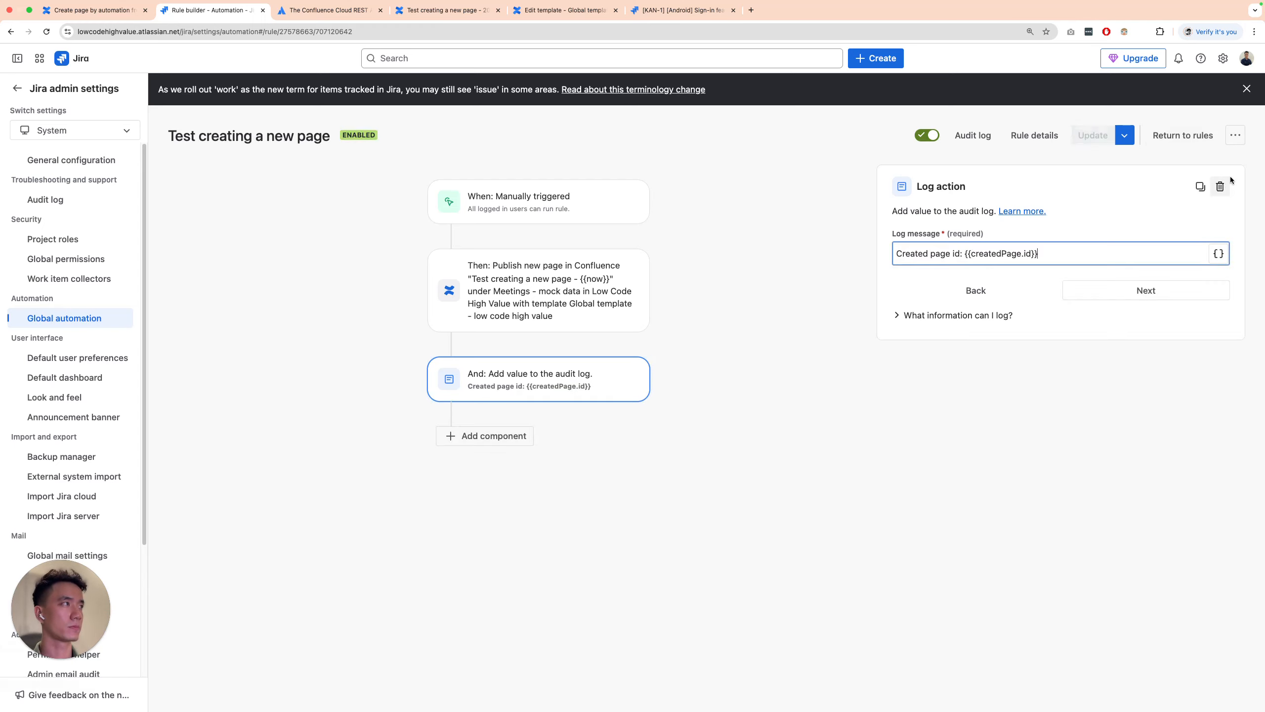
Review the rule's manual trigger, and run "Test creating a new page" on work item Task 1 from a new Jira tab
{"action": "left_click", "coordinate": [1034, 135]}
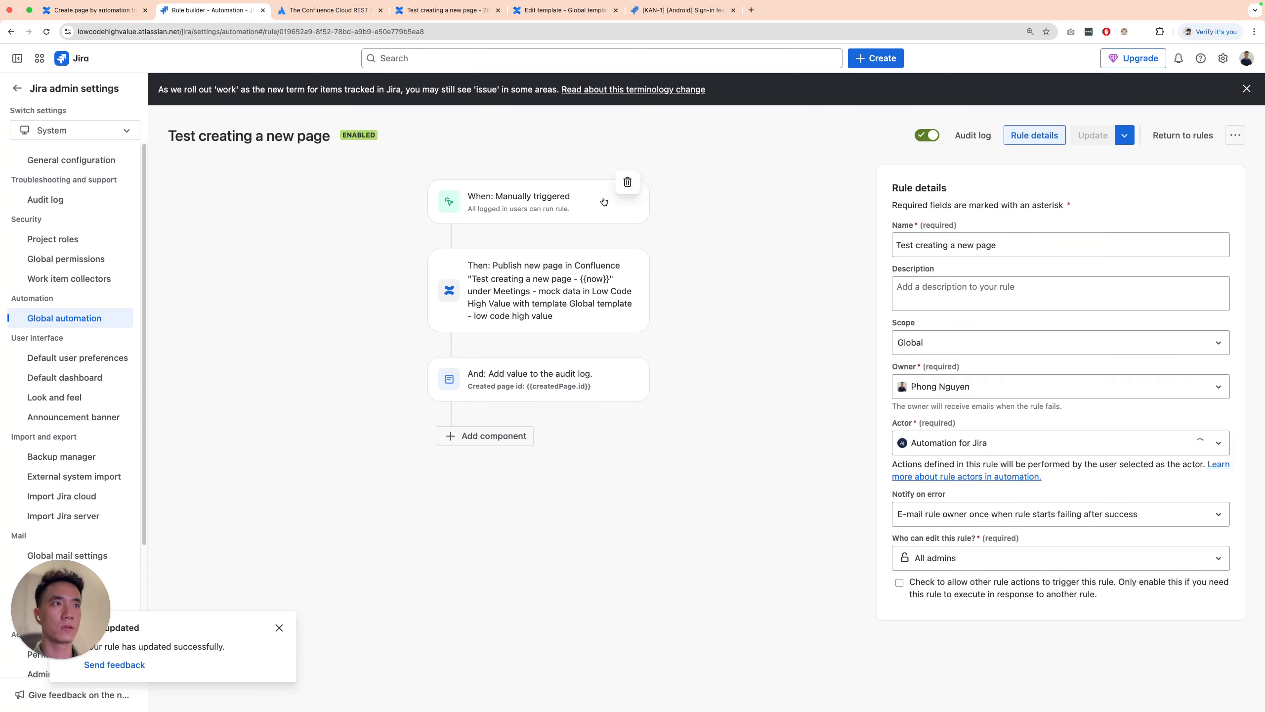
{"action": "left_click", "coordinate": [509, 200]}
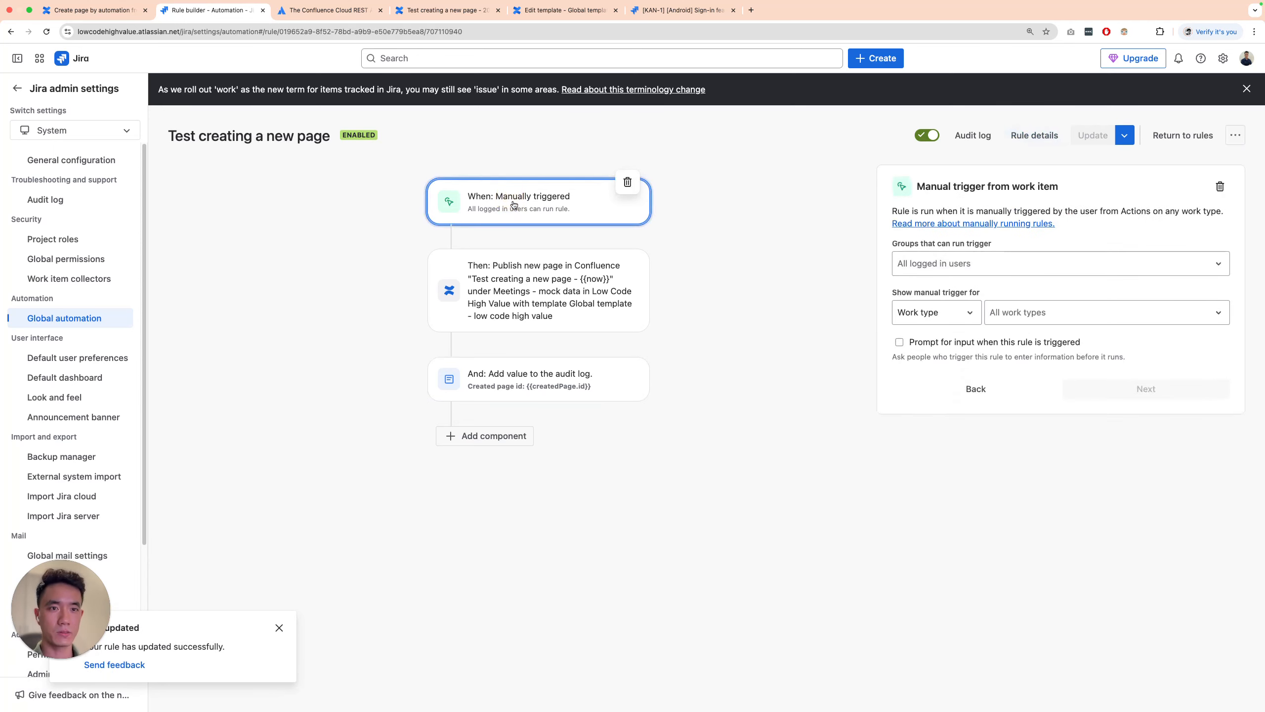
{"action": "left_click", "coordinate": [72, 59], "text": "super"}
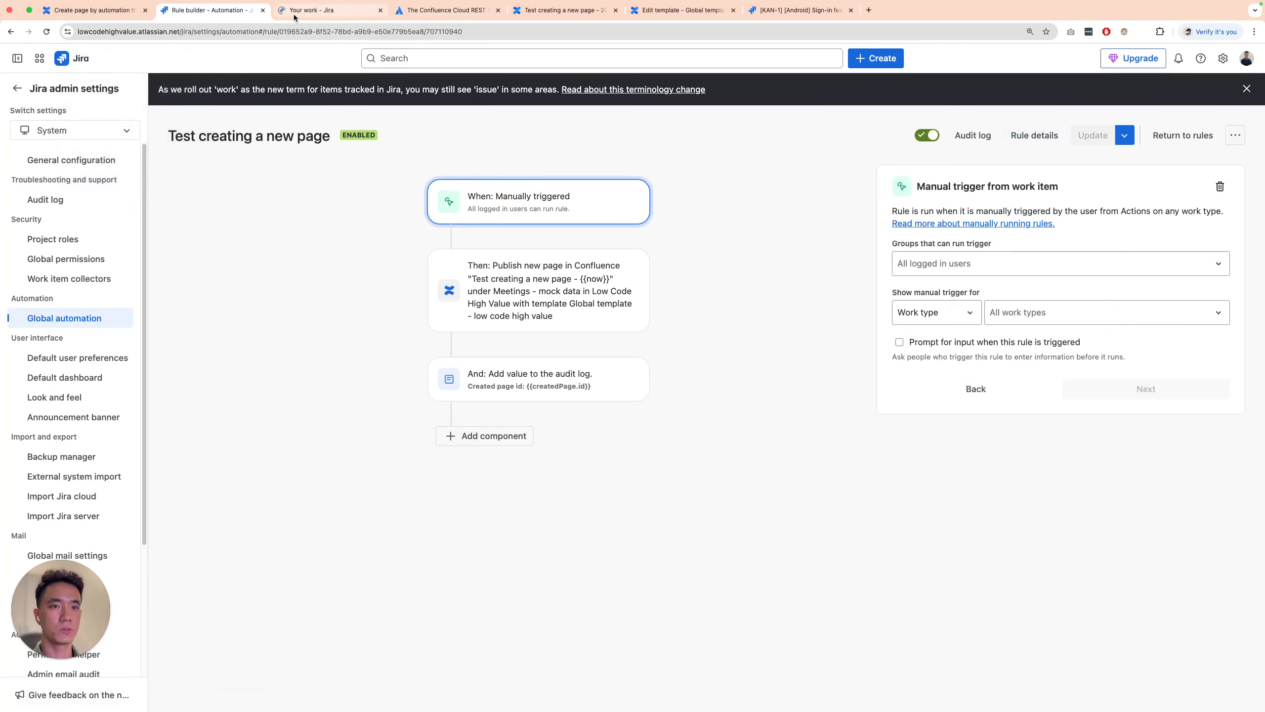
{"action": "left_click", "coordinate": [296, 15]}
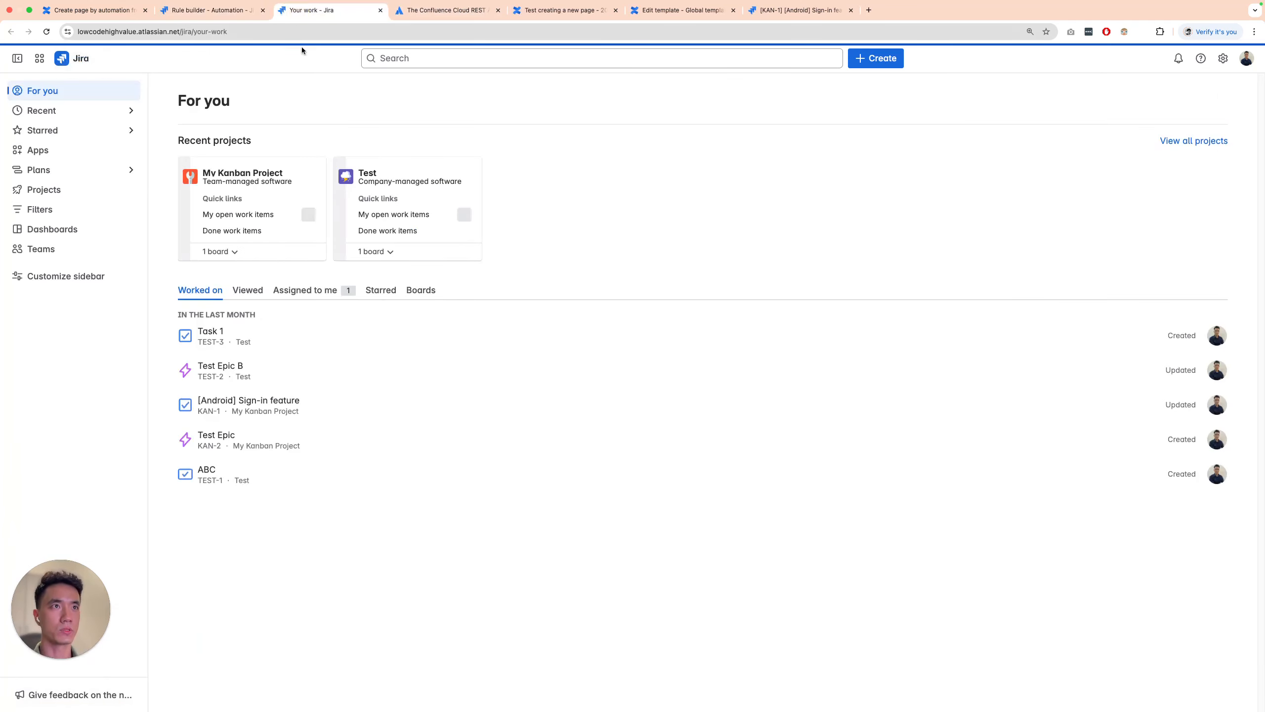
{"action": "left_click", "coordinate": [206, 332]}
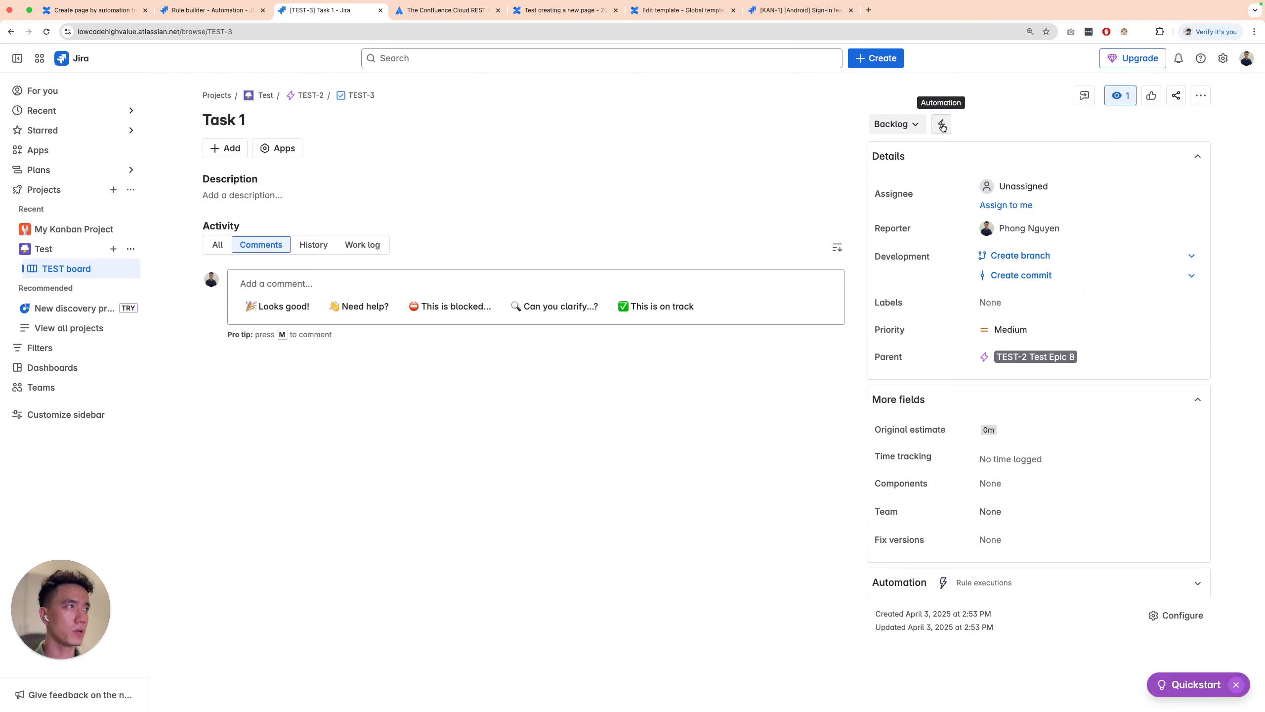
{"action": "left_click", "coordinate": [942, 127]}
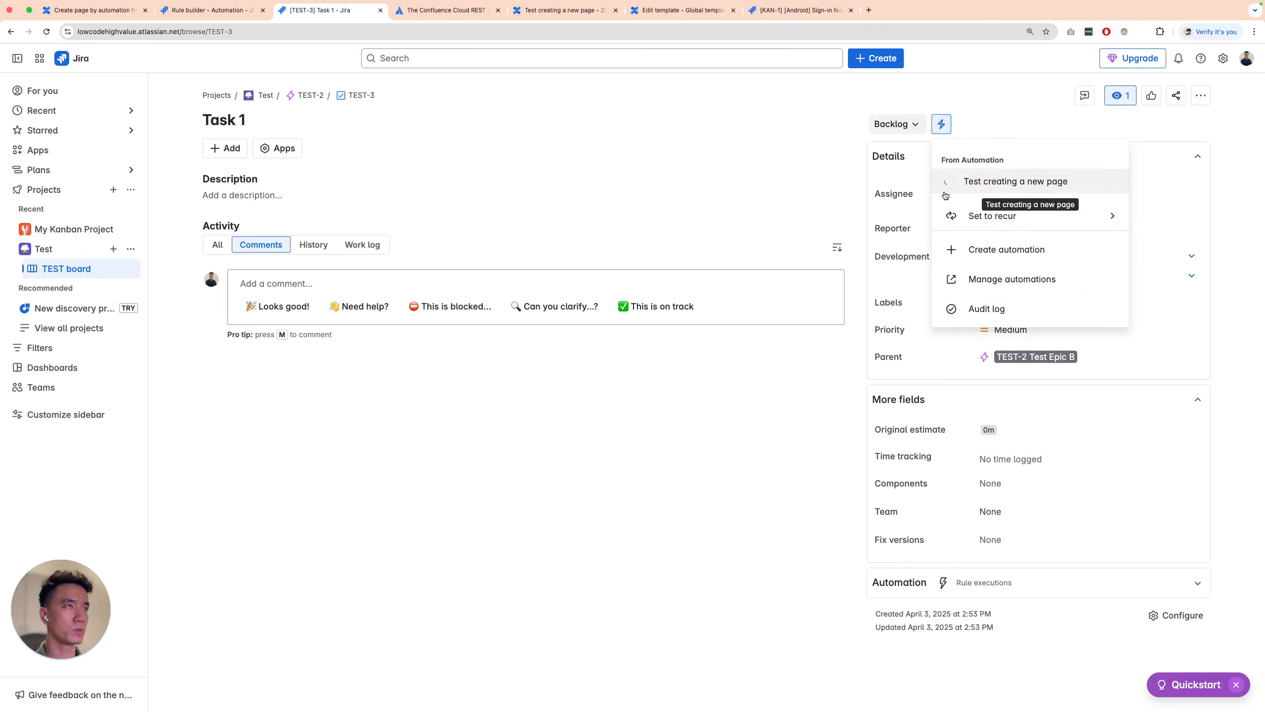
Refresh the rule's audit log and examine the trigger, publish and log details of the latest run
{"action": "key", "text": "super+alt+Left"}
{"action": "left_click", "coordinate": [973, 142]}
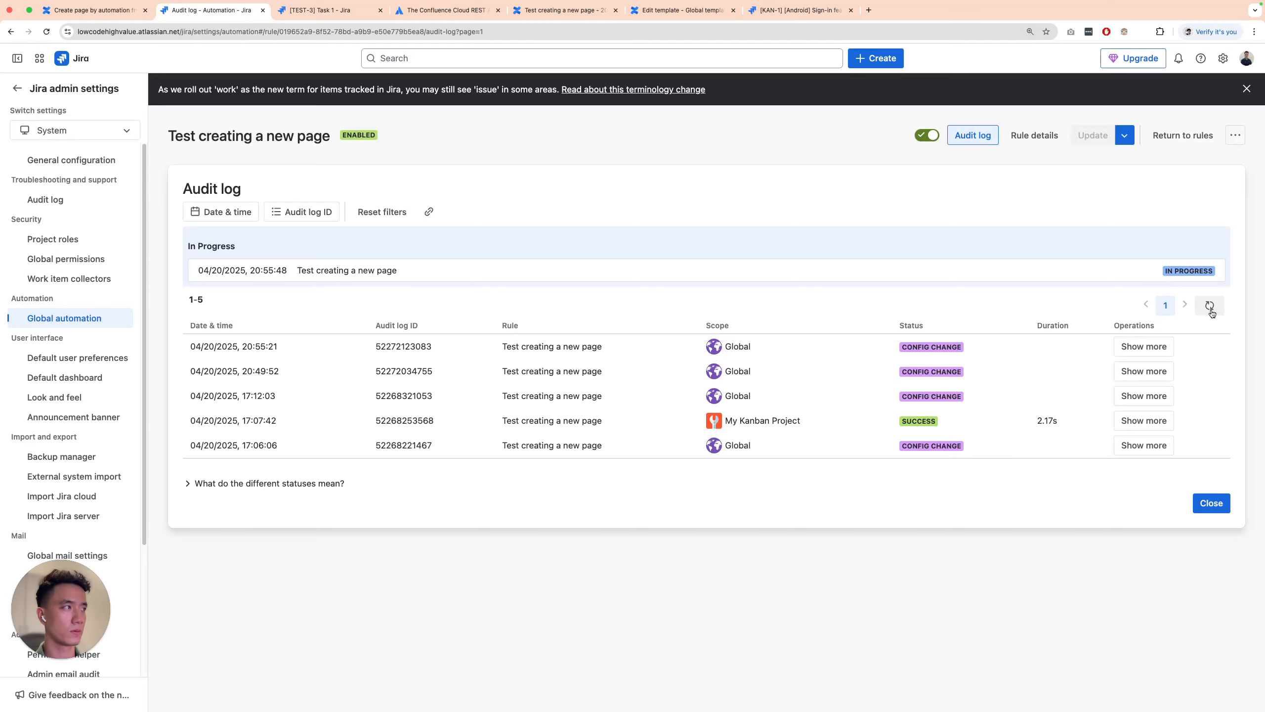
{"action": "left_click", "coordinate": [1210, 307]}
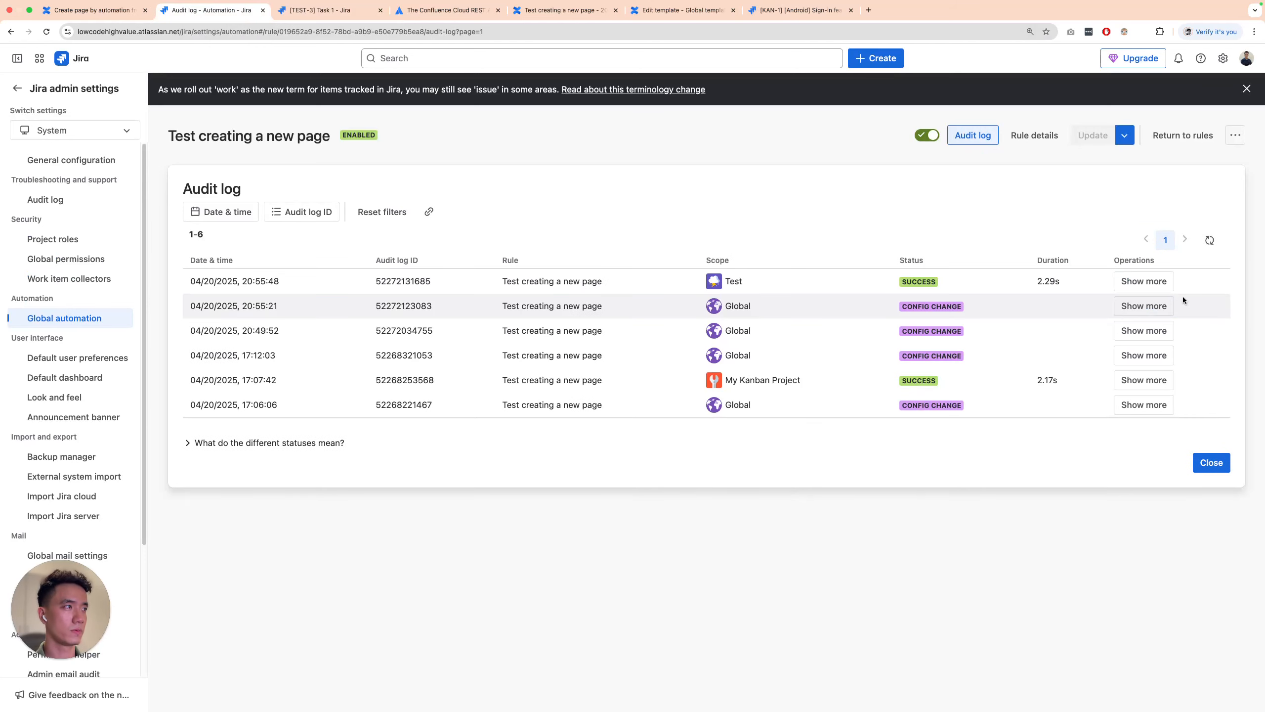
{"action": "left_click", "coordinate": [1149, 285]}
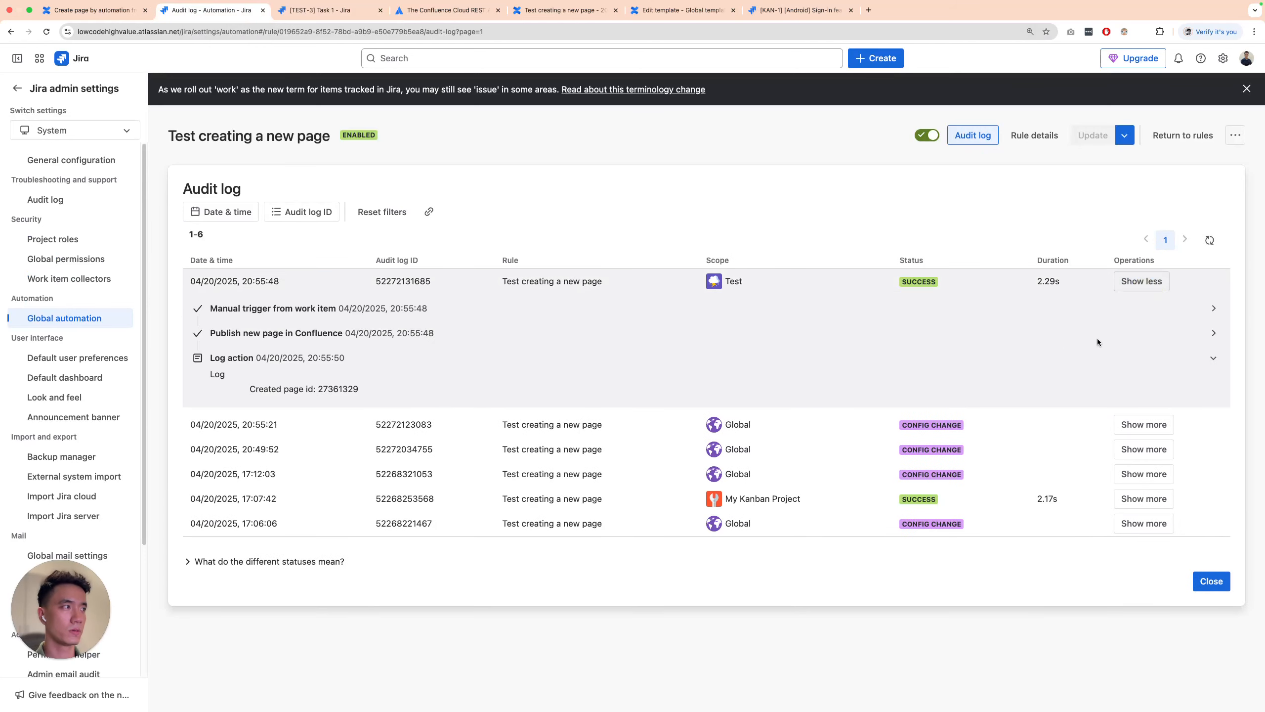
{"action": "left_click", "coordinate": [1214, 309]}
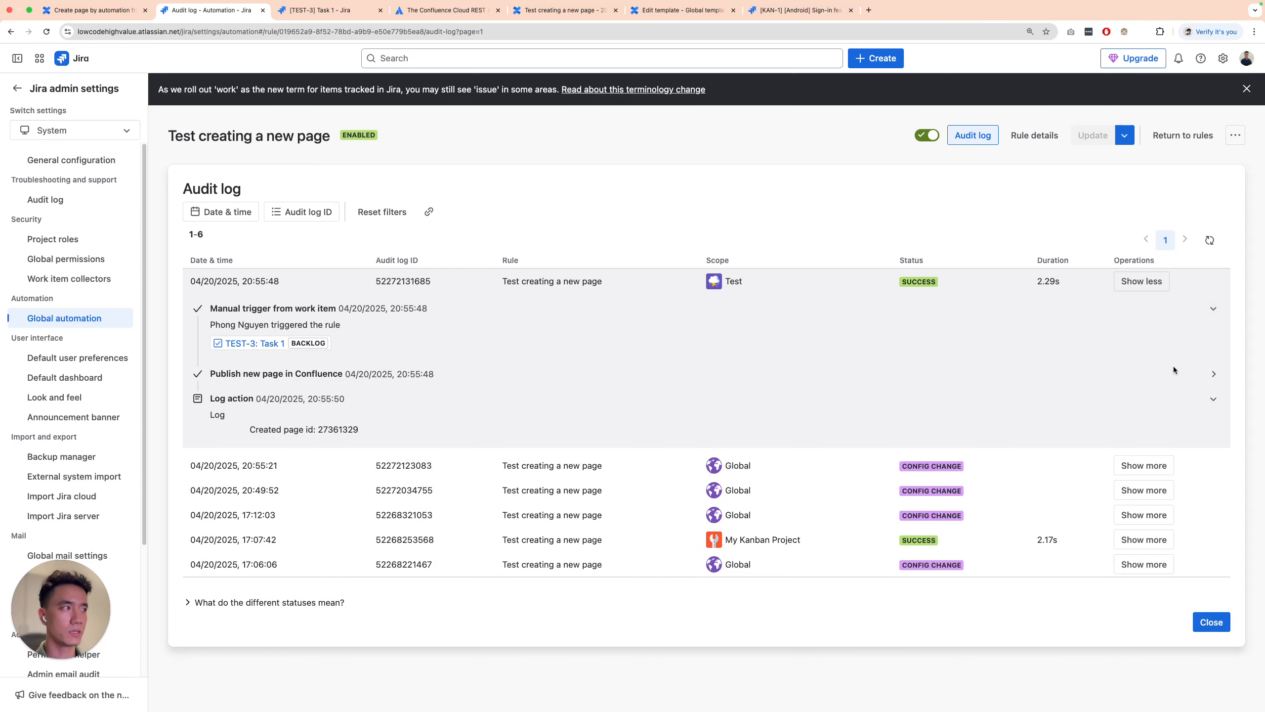
{"action": "left_click", "coordinate": [1215, 374]}
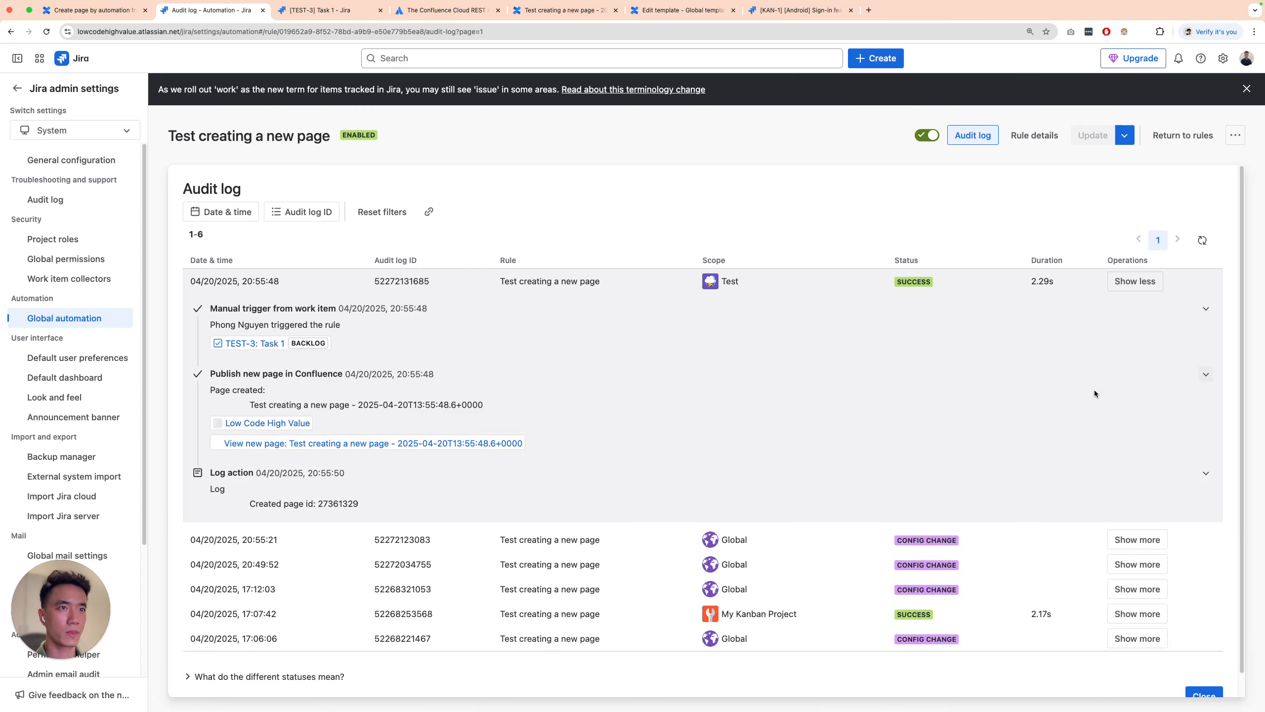
Open the newly created Confluence page in a new tab to examine its placeholders, and check the automation steps whiteboard
{"action": "left_click", "coordinate": [429, 441], "text": "super"}
{"action": "left_click", "coordinate": [445, 10]}
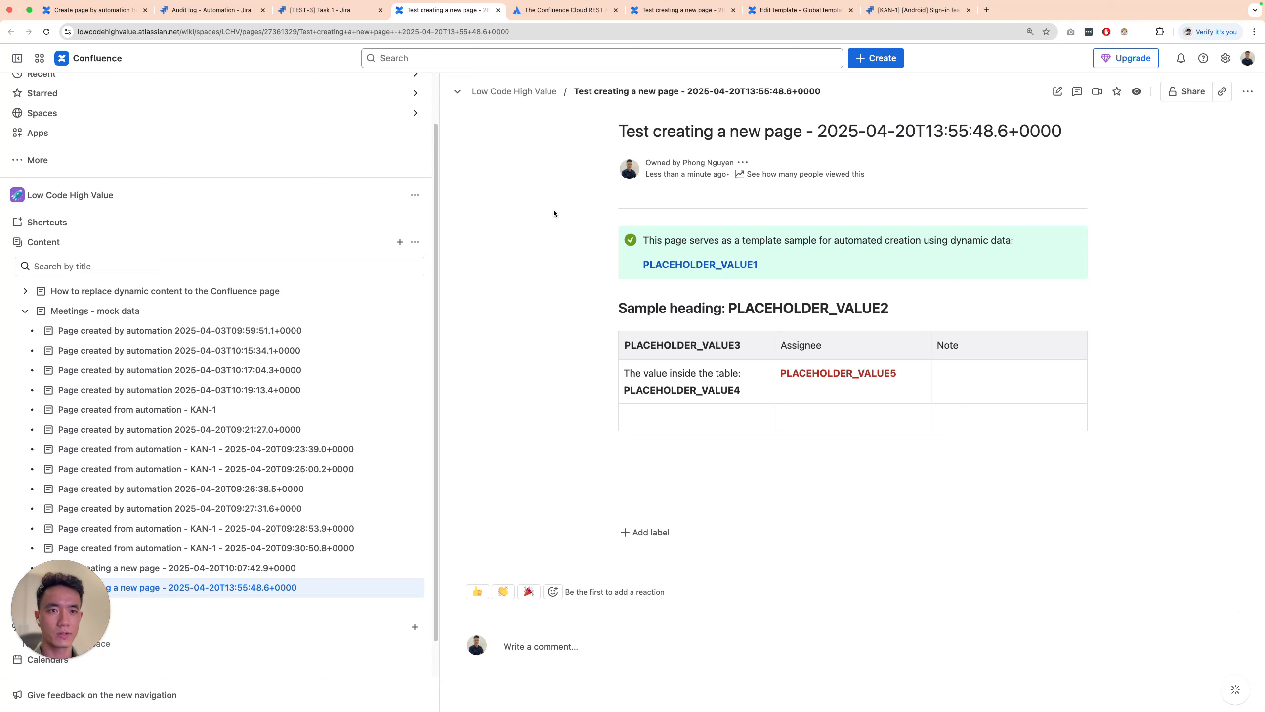
{"action": "left_click", "coordinate": [107, 13]}
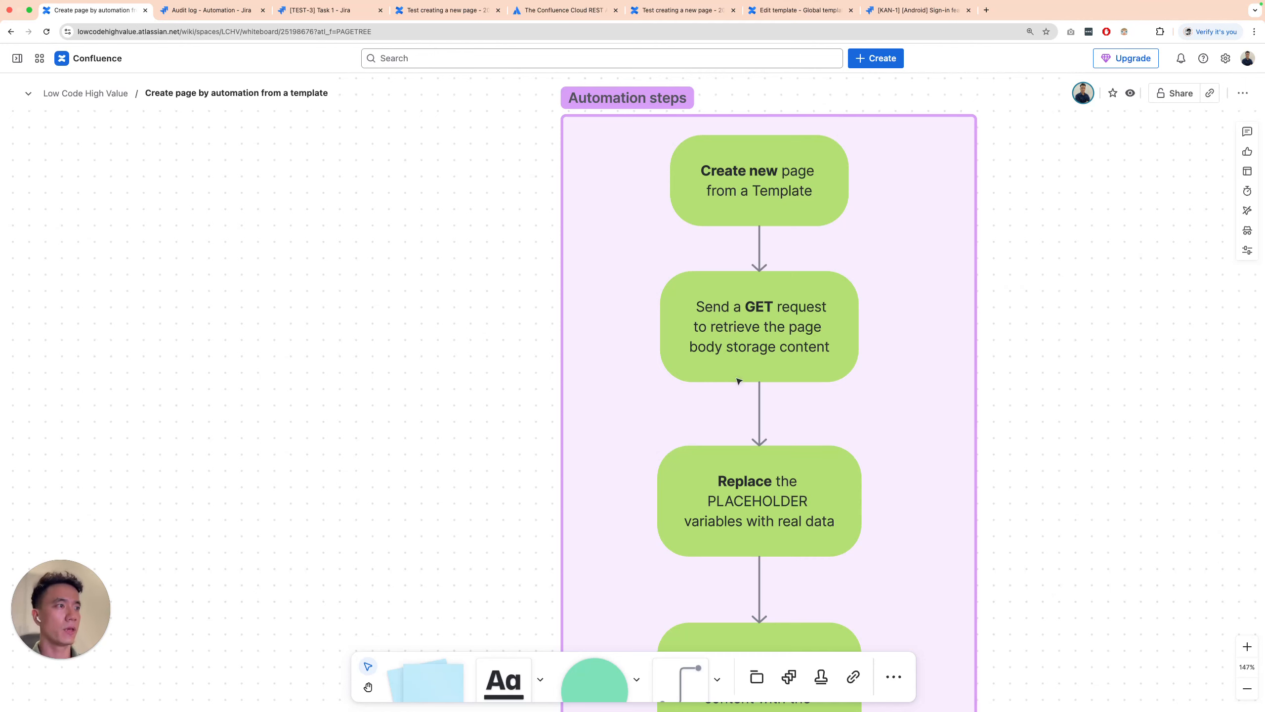
Copy the created page id from the latest run's log entry in the rule's audit log
{"action": "key", "text": "ctrl+Tab"}
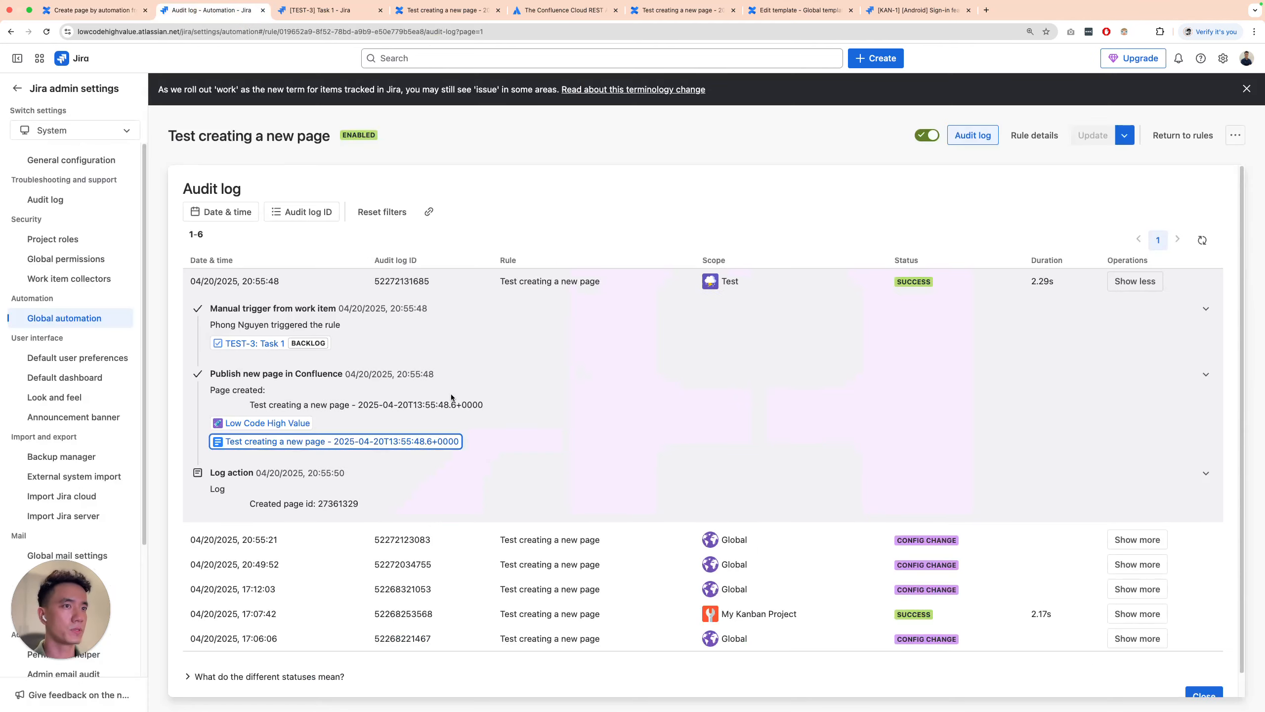
{"action": "double_click", "coordinate": [337, 503]}
{"action": "key", "text": "super+c"}
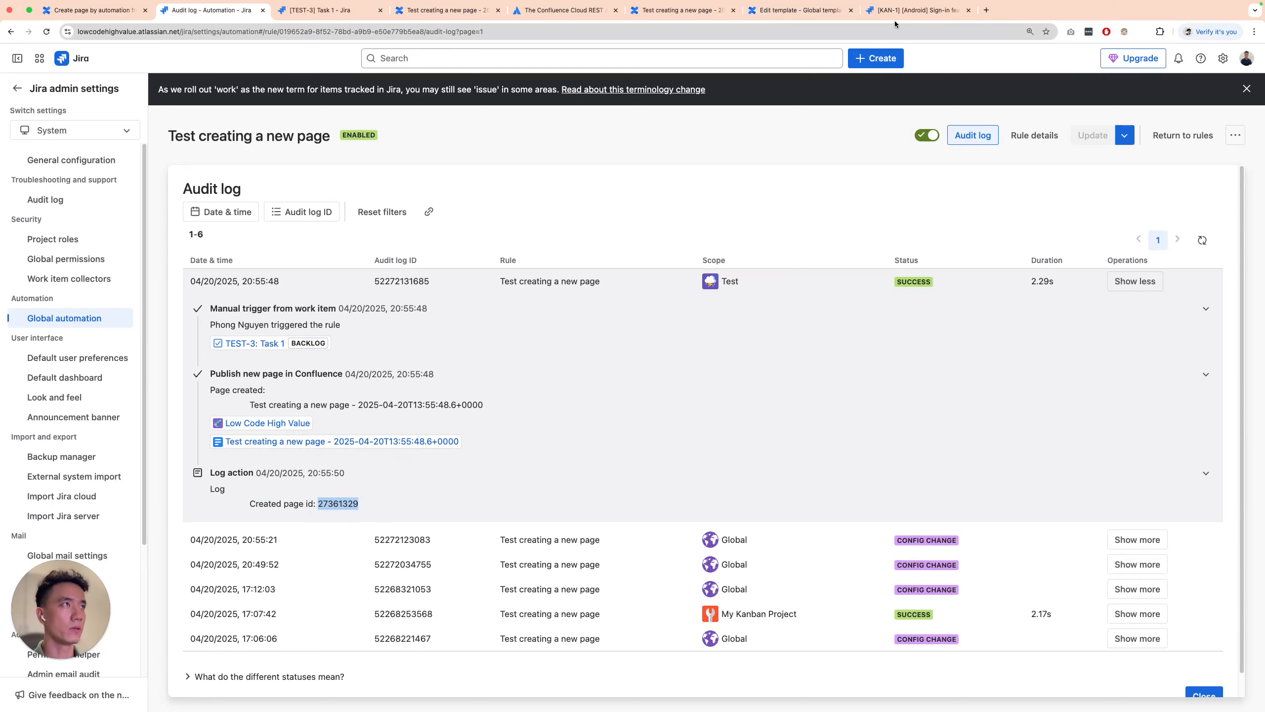
Check the endpoint path of "Get page by id" in the Confluence REST API v2 documentation, and switch to Postman
{"action": "left_click", "coordinate": [563, 10]}
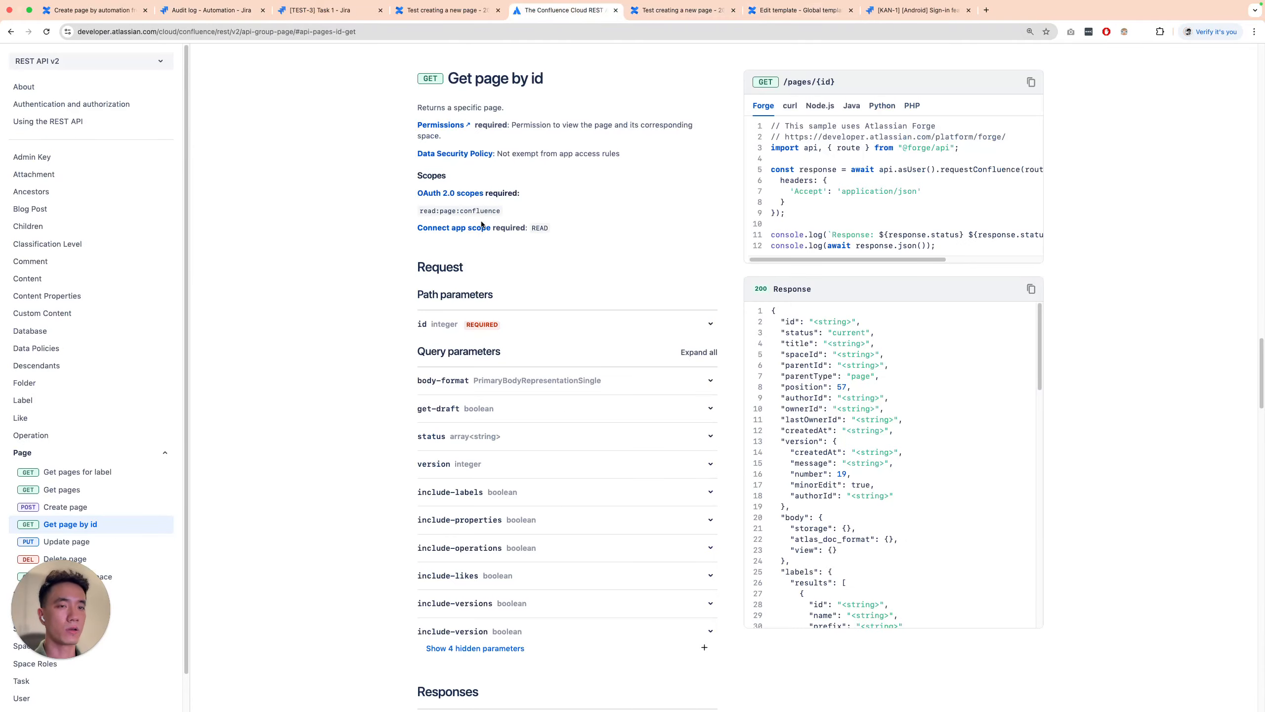
{"action": "left_click", "coordinate": [373, 34]}
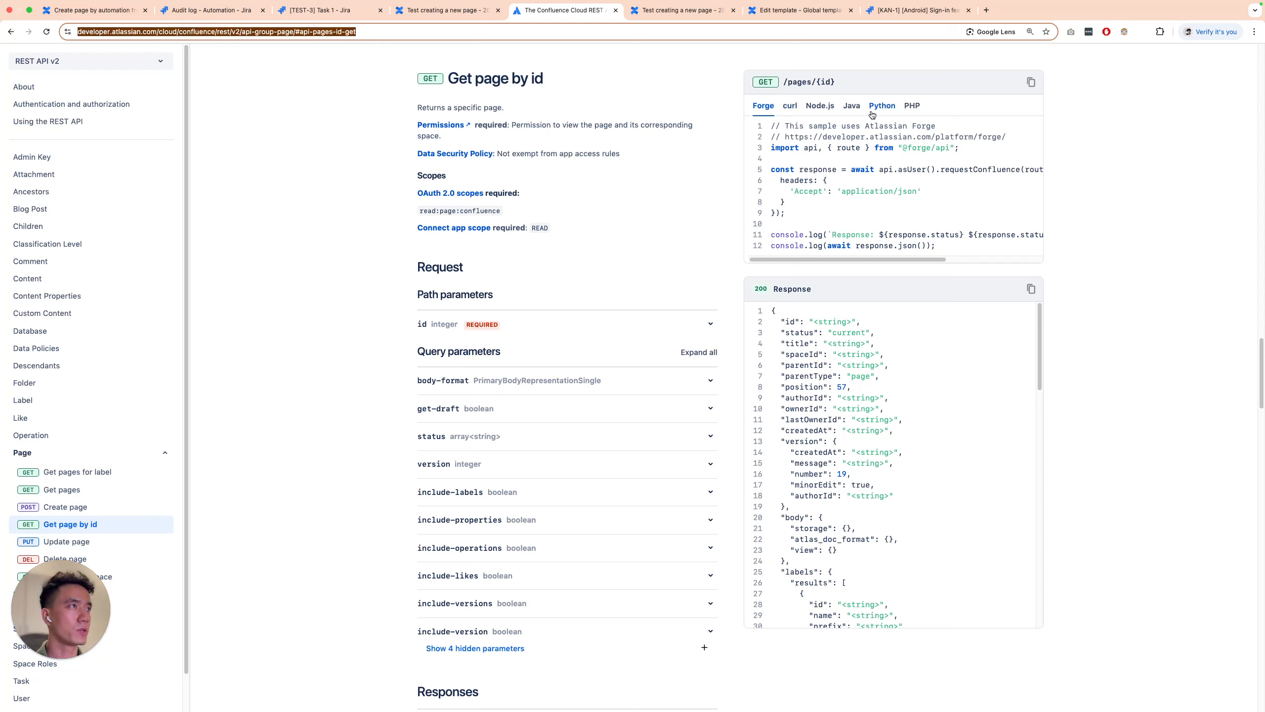
{"action": "left_click_drag", "start_coordinate": [788, 83], "coordinate": [845, 84]}
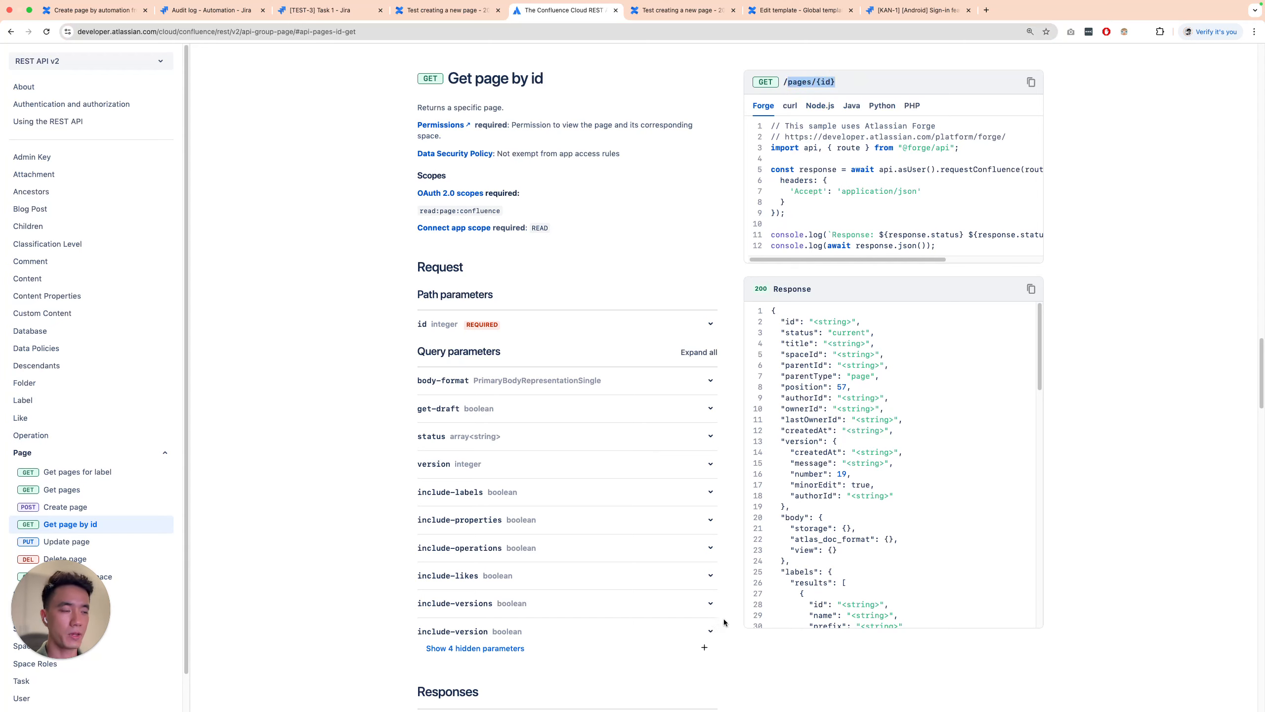
{"action": "left_click", "coordinate": [862, 691]}
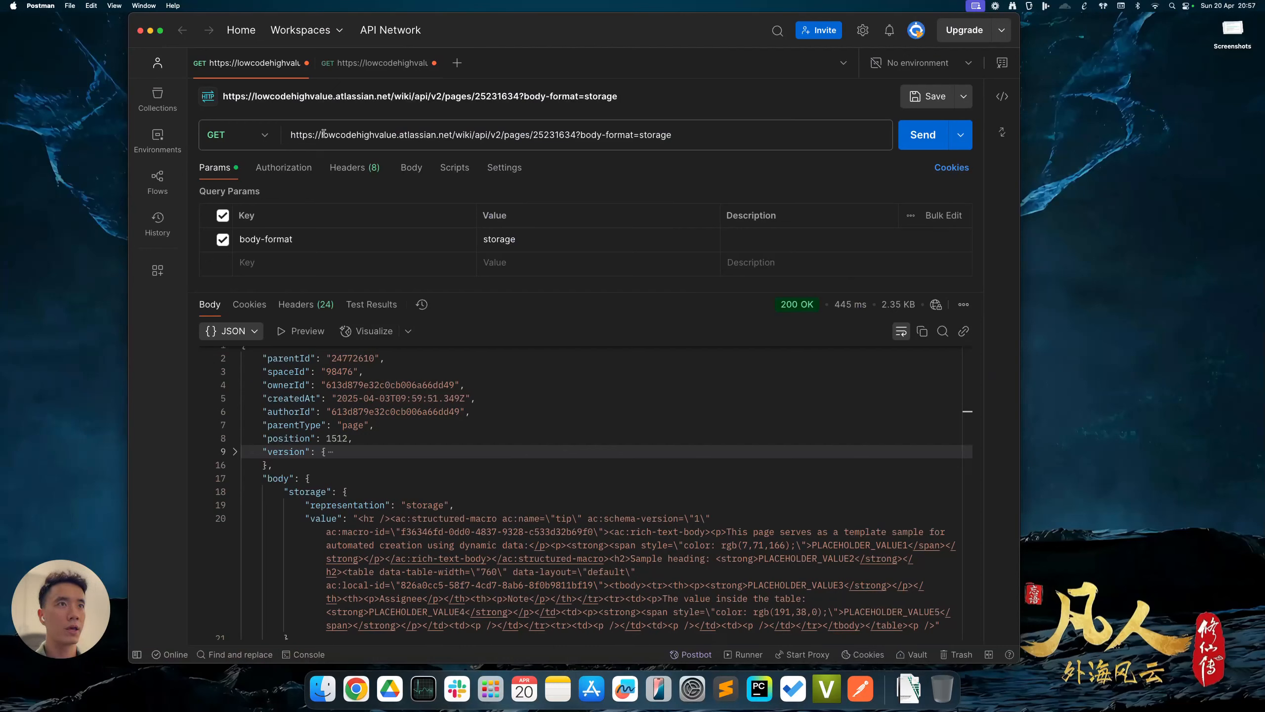
Replace the page id in the GET request URL with the copied id 27361329
{"action": "left_click_drag", "start_coordinate": [323, 135], "coordinate": [717, 139]}
{"action": "left_click", "coordinate": [717, 139]}
{"action": "double_click", "coordinate": [360, 134]}
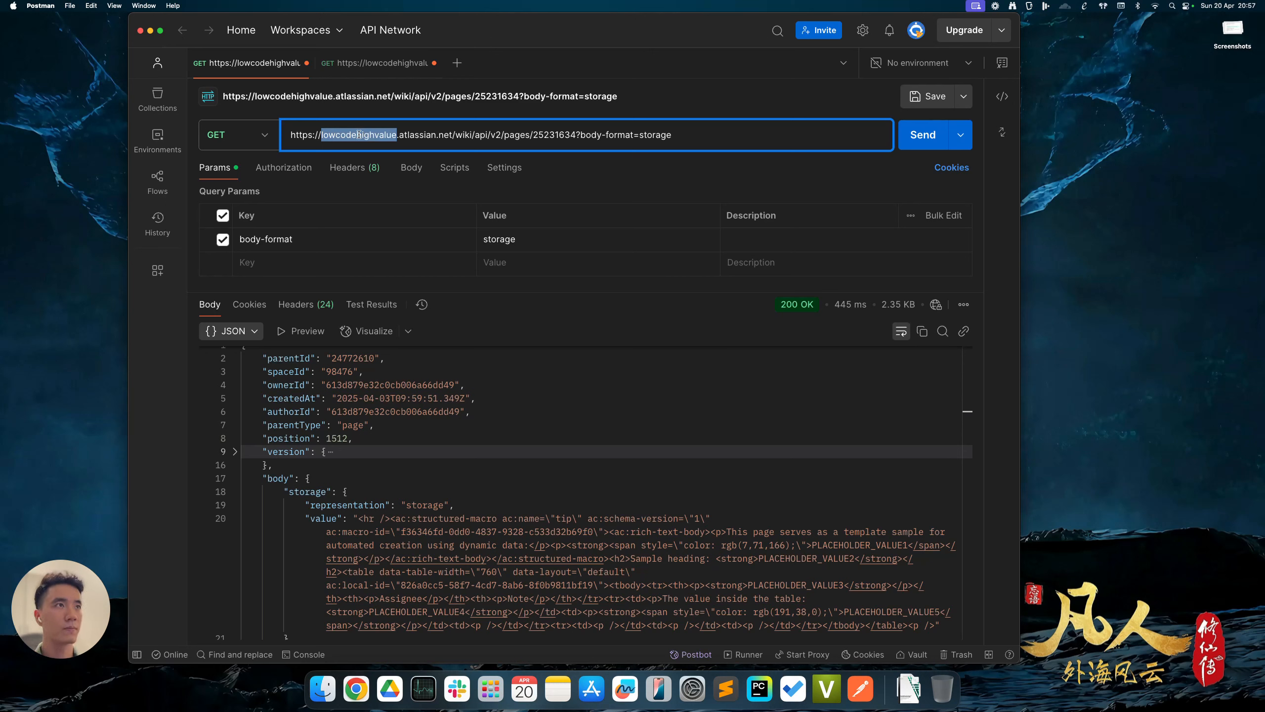
{"action": "left_click", "coordinate": [699, 138]}
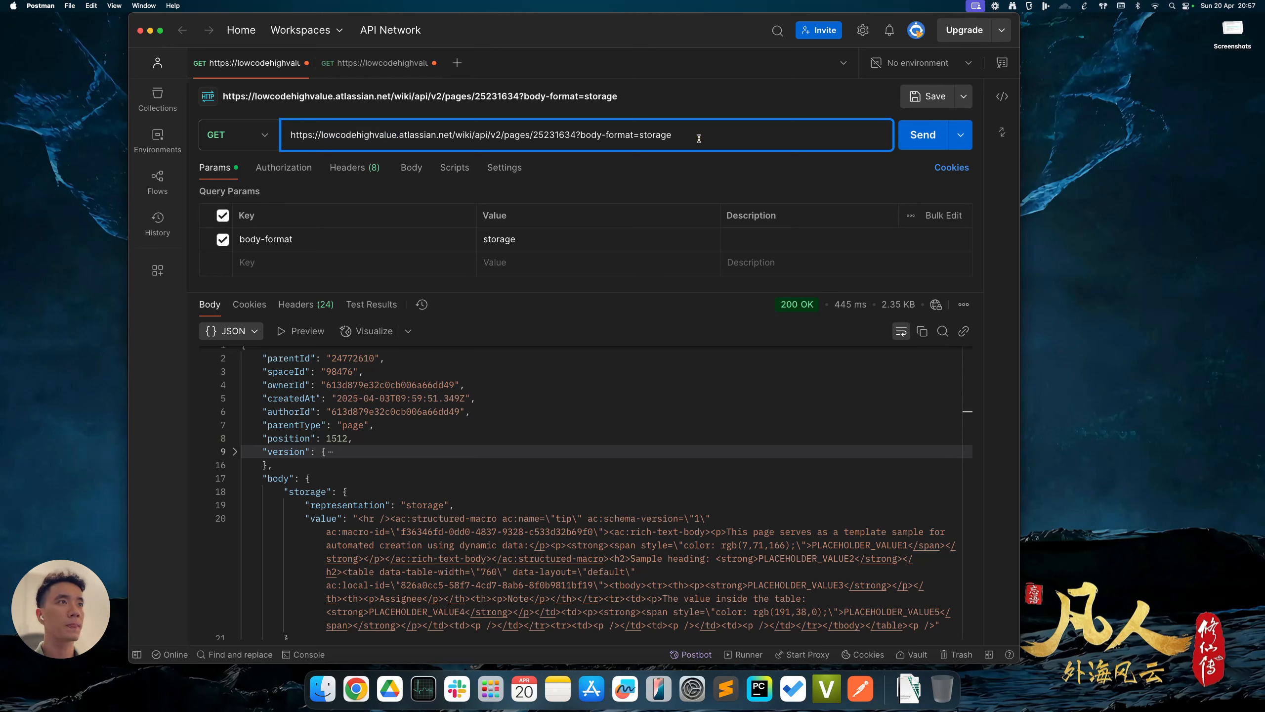
{"action": "double_click", "coordinate": [555, 135]}
{"action": "key", "text": "super+v"}
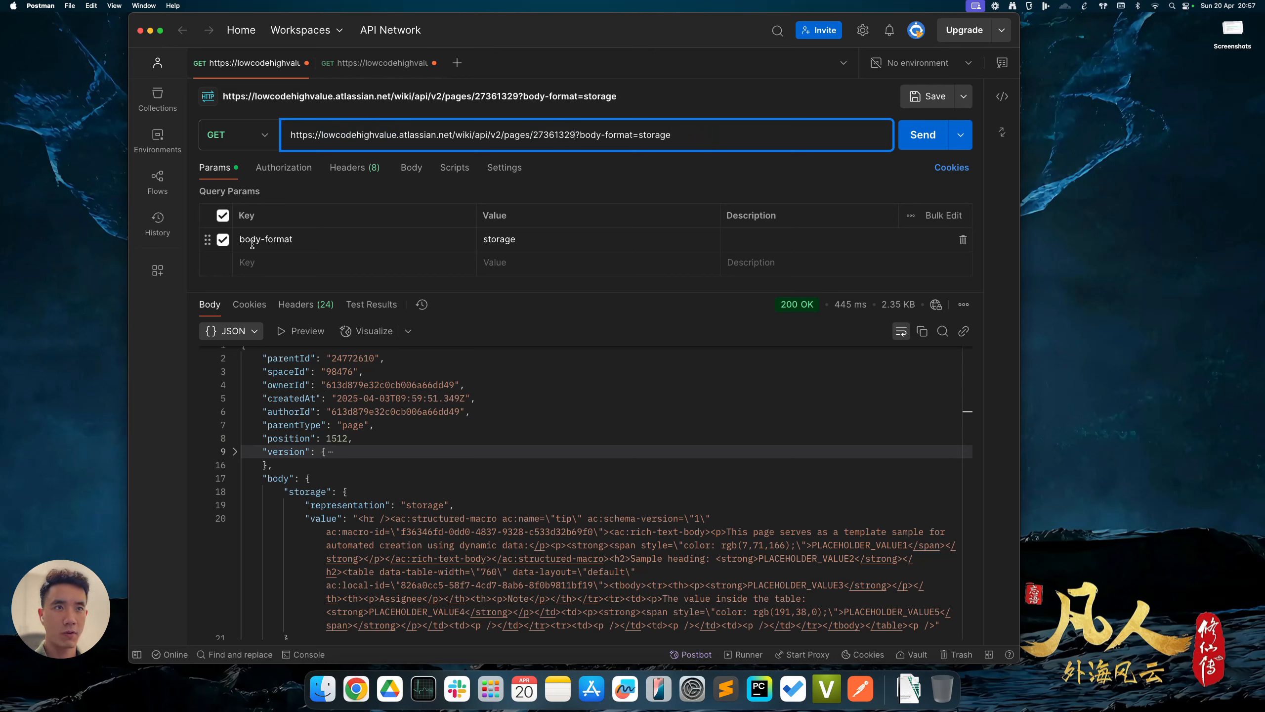
Review the body-format parameter value and the request headers, and send the GET request for the page
{"action": "double_click", "coordinate": [484, 240]}
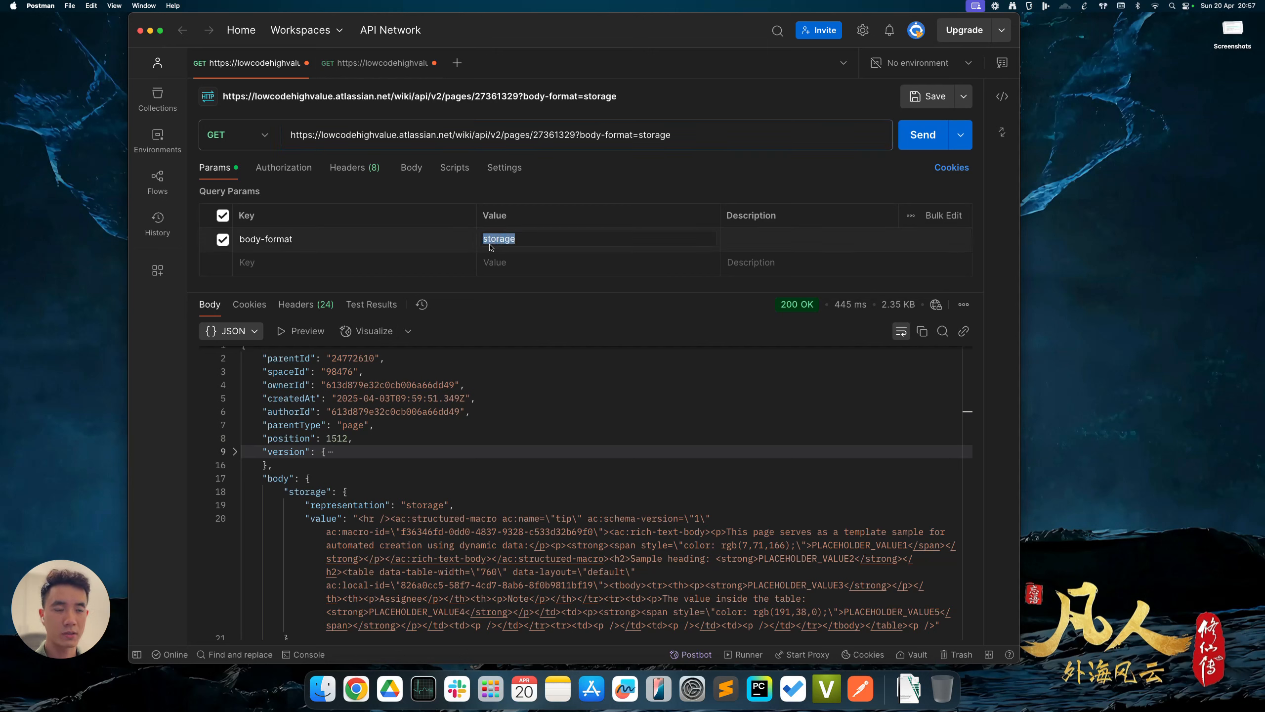
{"action": "left_click", "coordinate": [285, 492]}
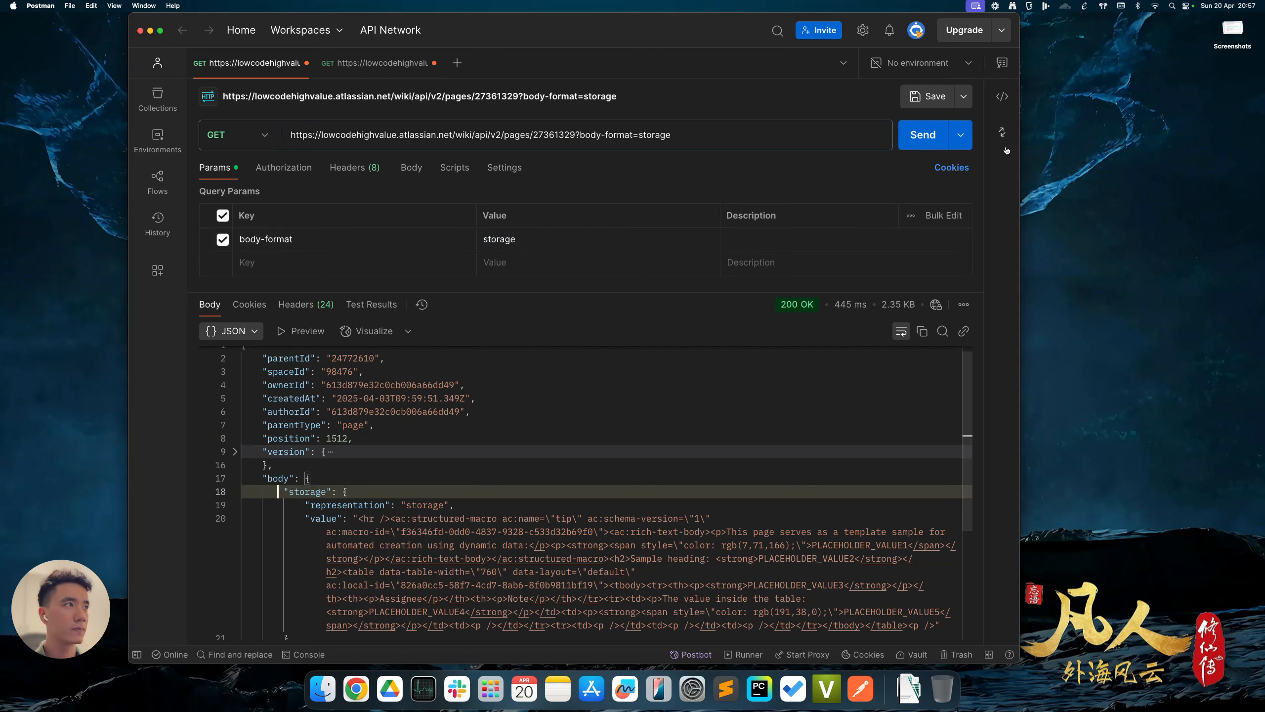
{"action": "left_click", "coordinate": [355, 169]}
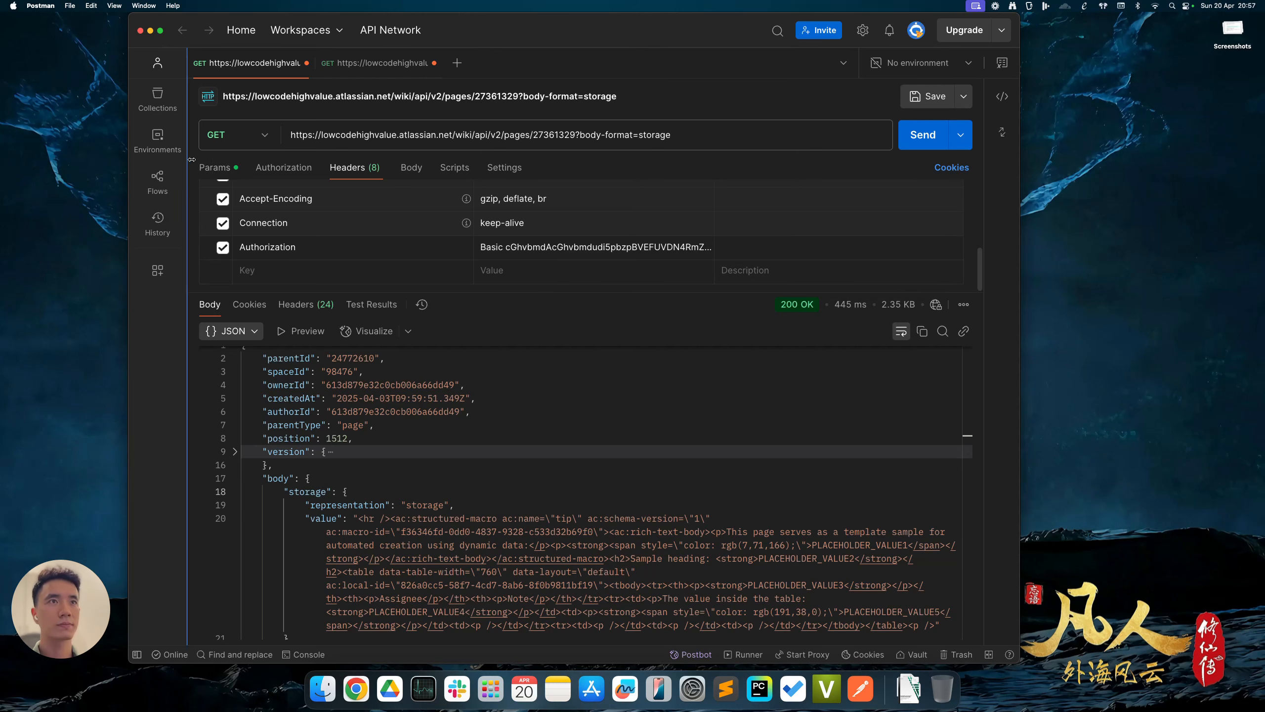
{"action": "left_click", "coordinate": [215, 168]}
{"action": "key", "text": "super+Return"}
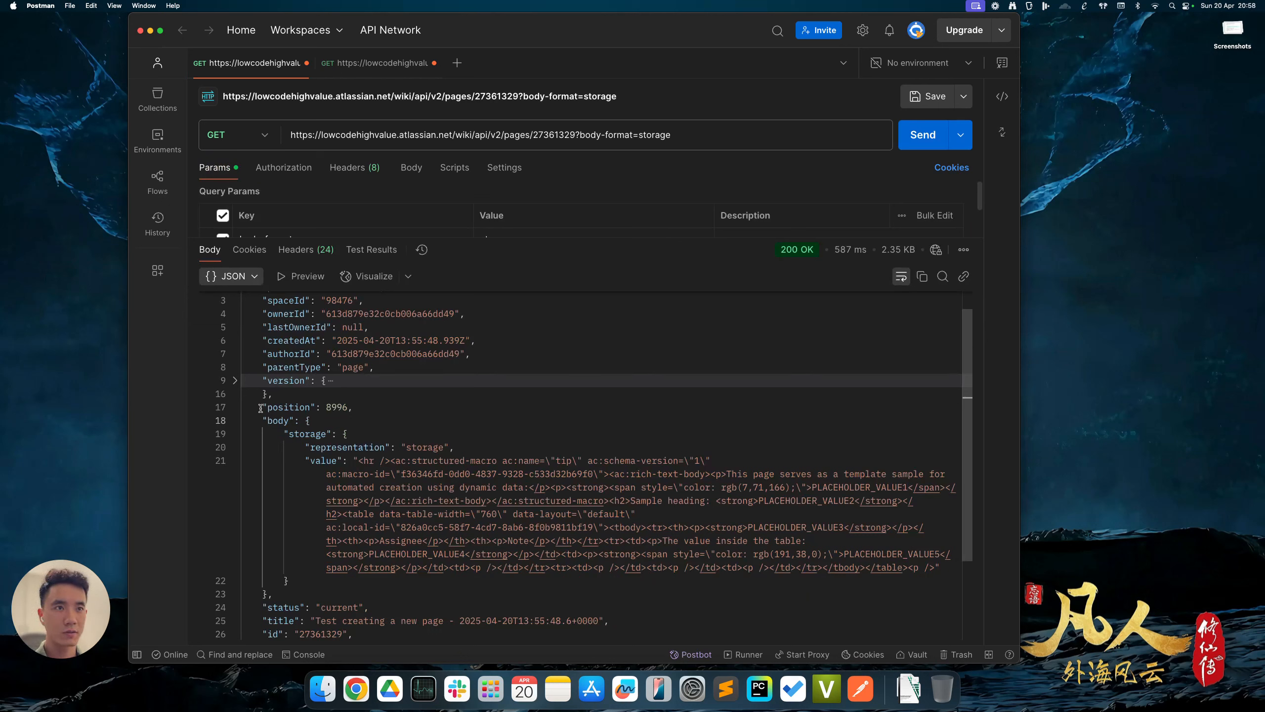
Examine the body section of the JSON response and search it for PLACEHOLDER_VALUE
{"action": "left_click_drag", "start_coordinate": [262, 421], "coordinate": [449, 594]}
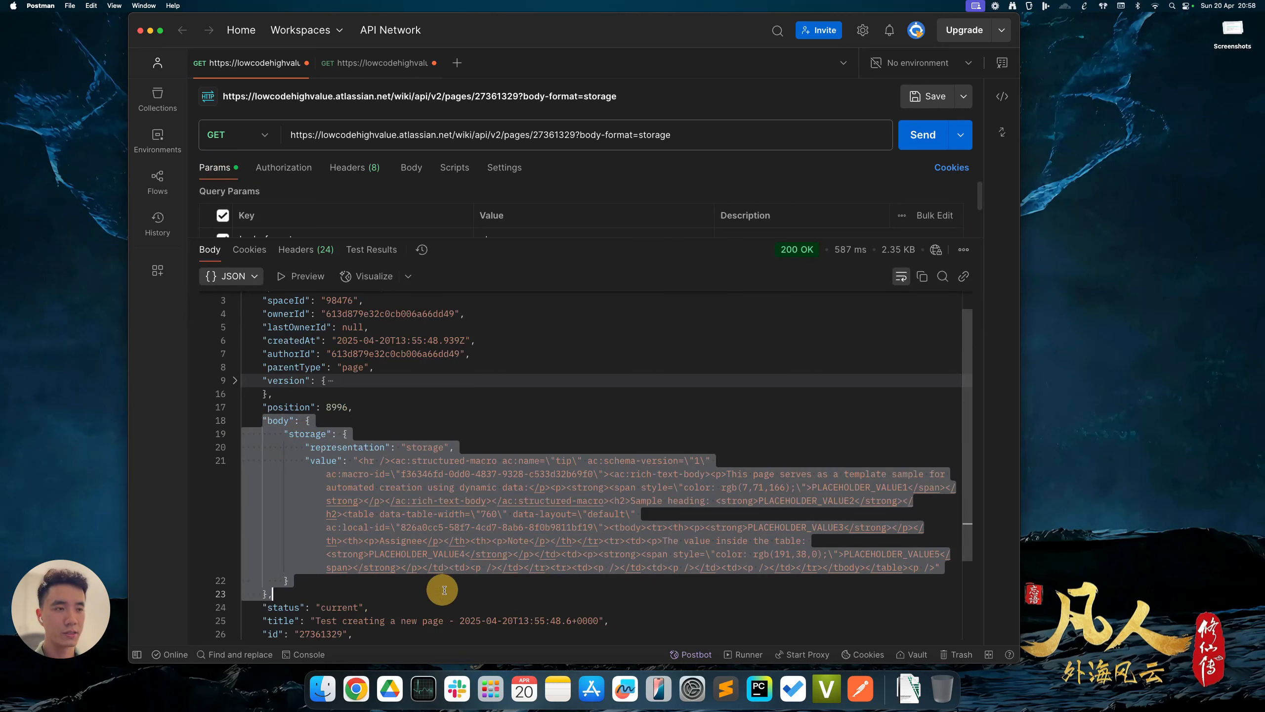
{"action": "left_click", "coordinate": [479, 593]}
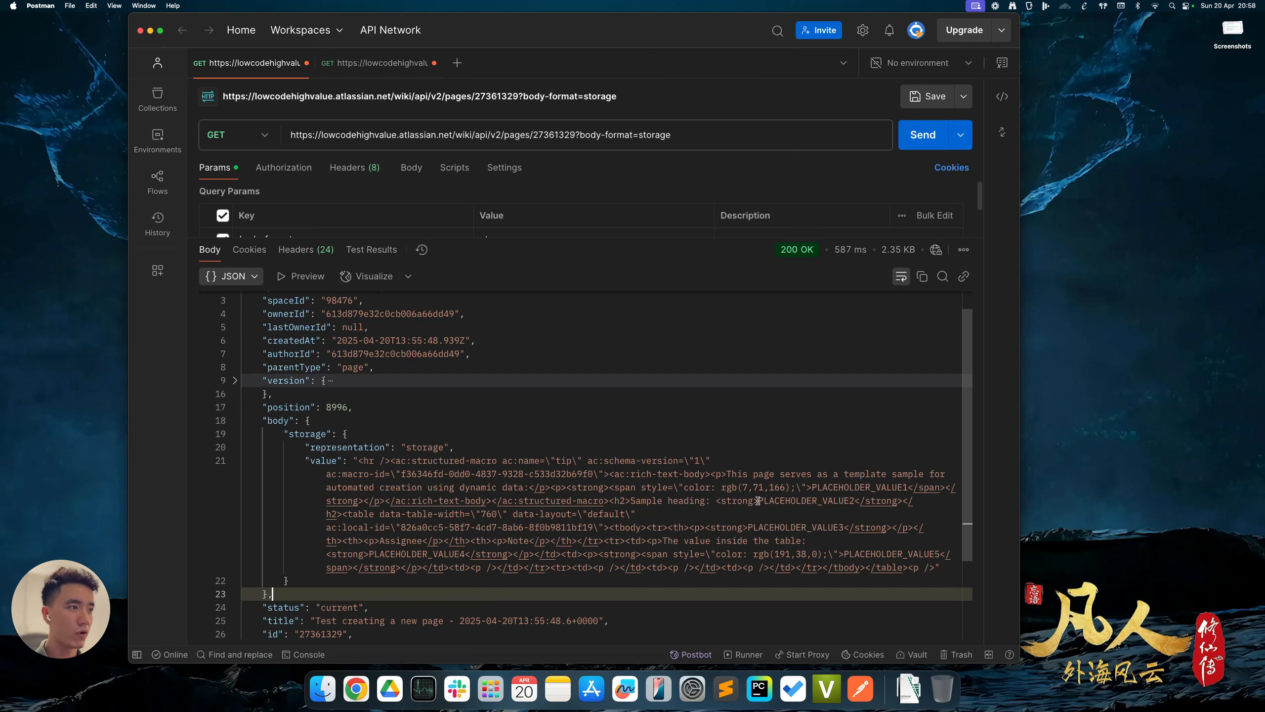
{"action": "left_click_drag", "start_coordinate": [759, 501], "coordinate": [849, 500]}
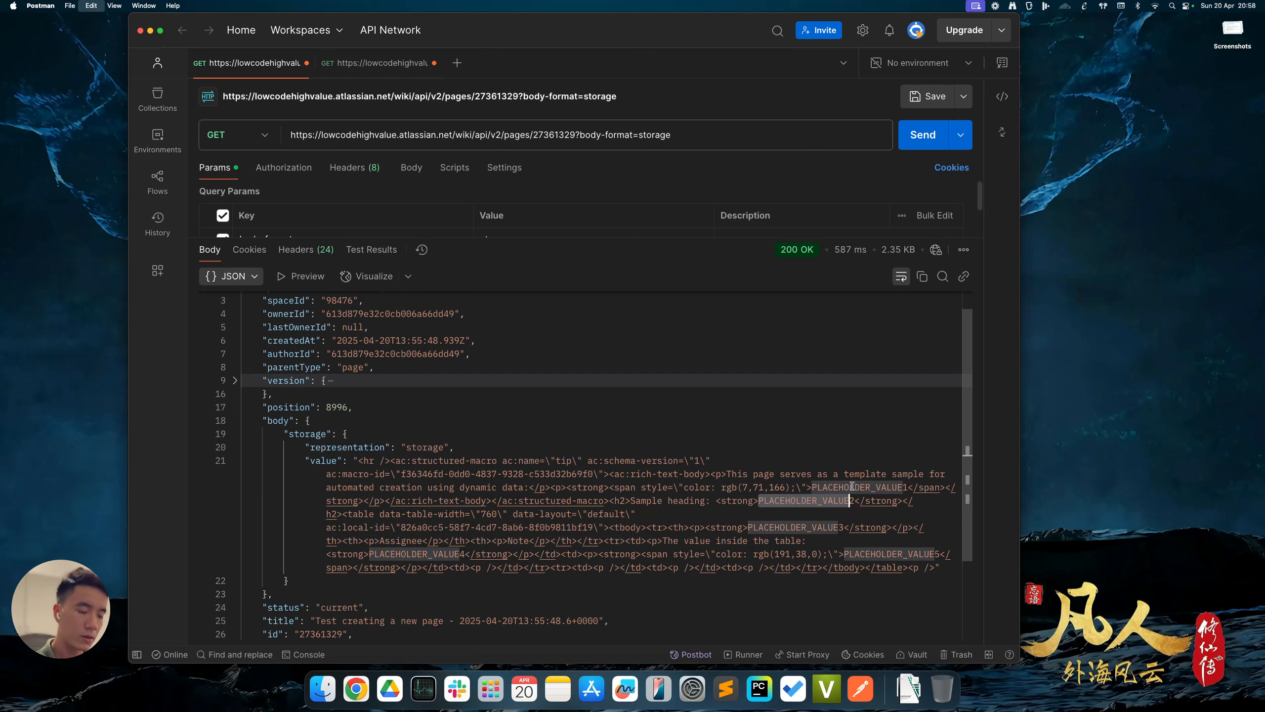
{"action": "left_click", "coordinate": [941, 278]}
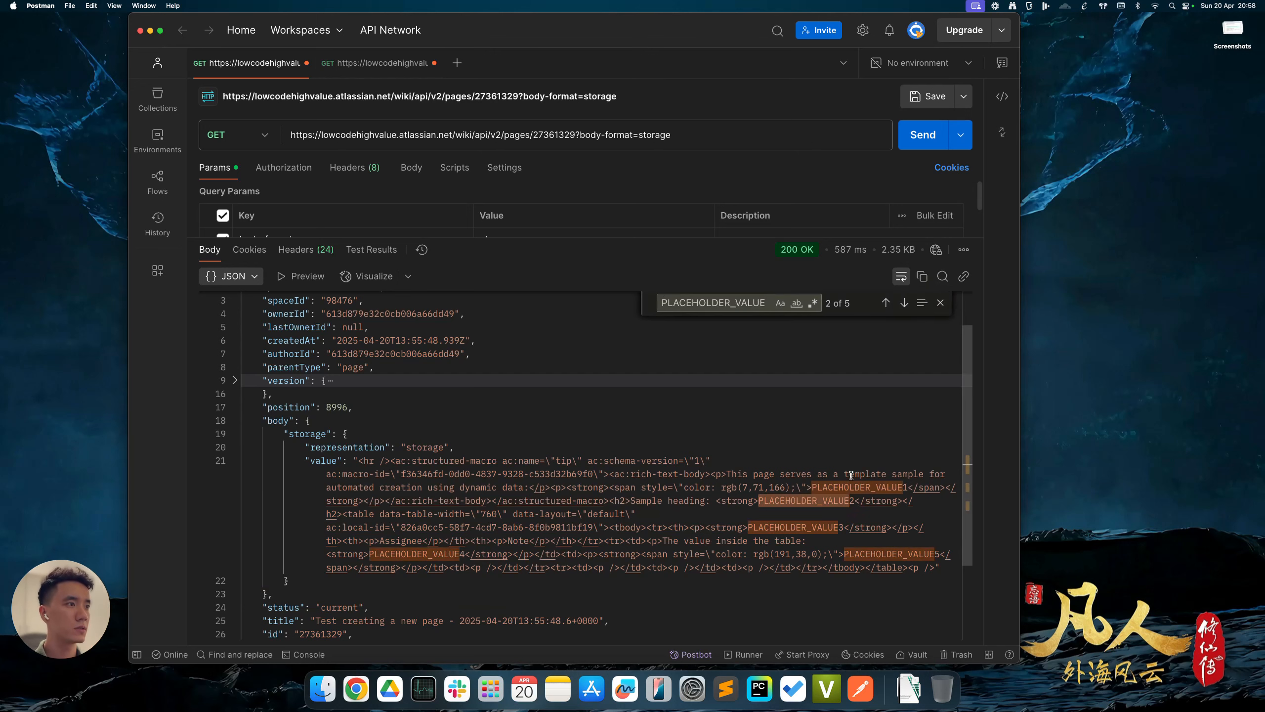
{"action": "key", "text": "Return"}
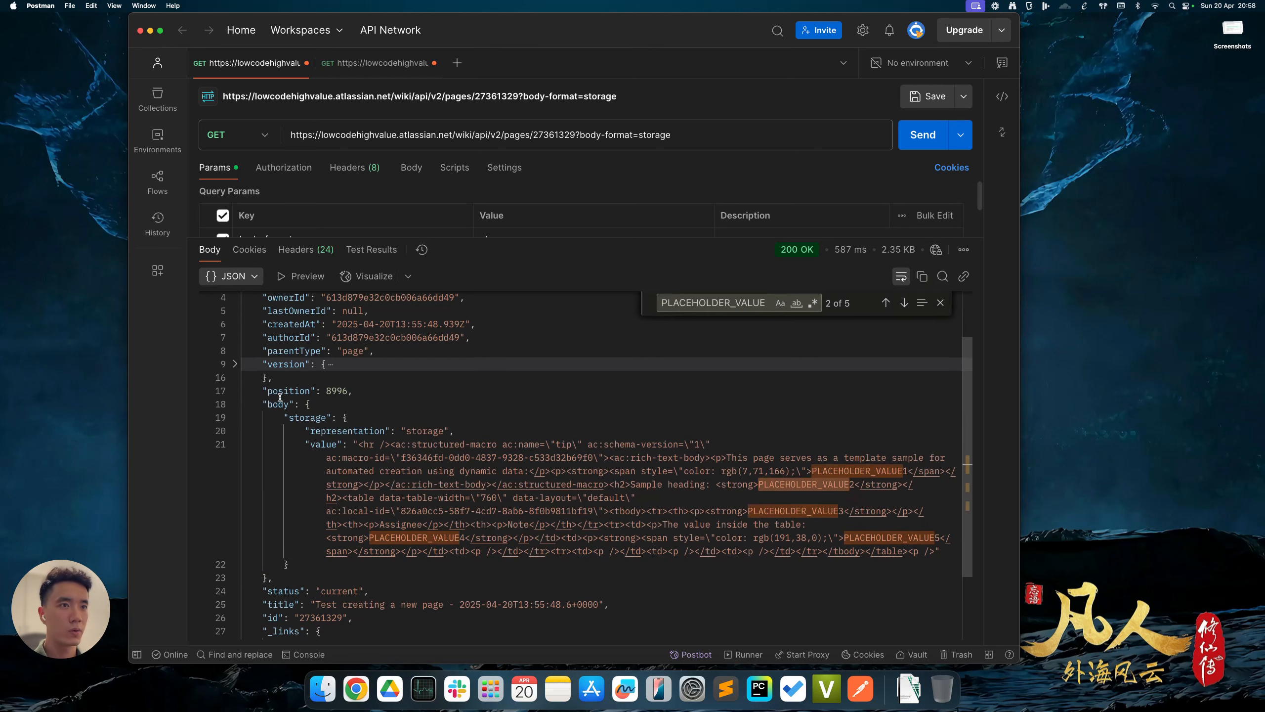
{"action": "left_click_drag", "start_coordinate": [256, 401], "coordinate": [438, 578]}
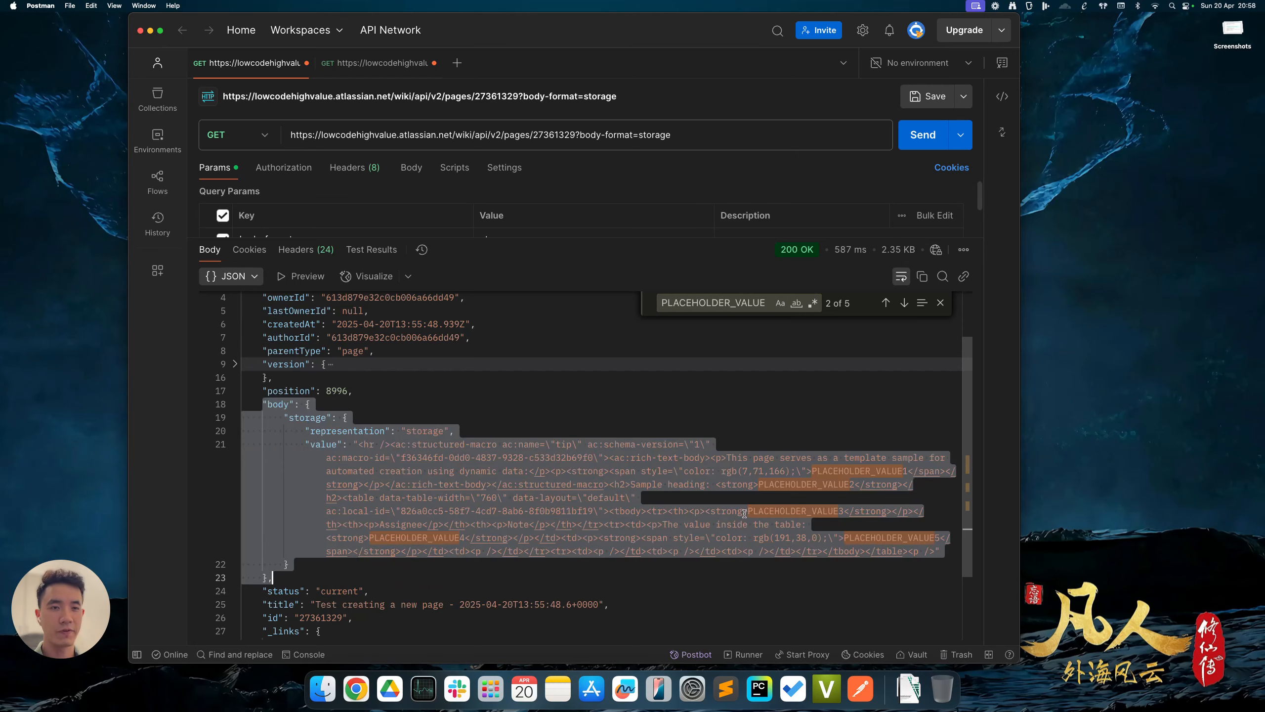
{"action": "left_click", "coordinate": [766, 431]}
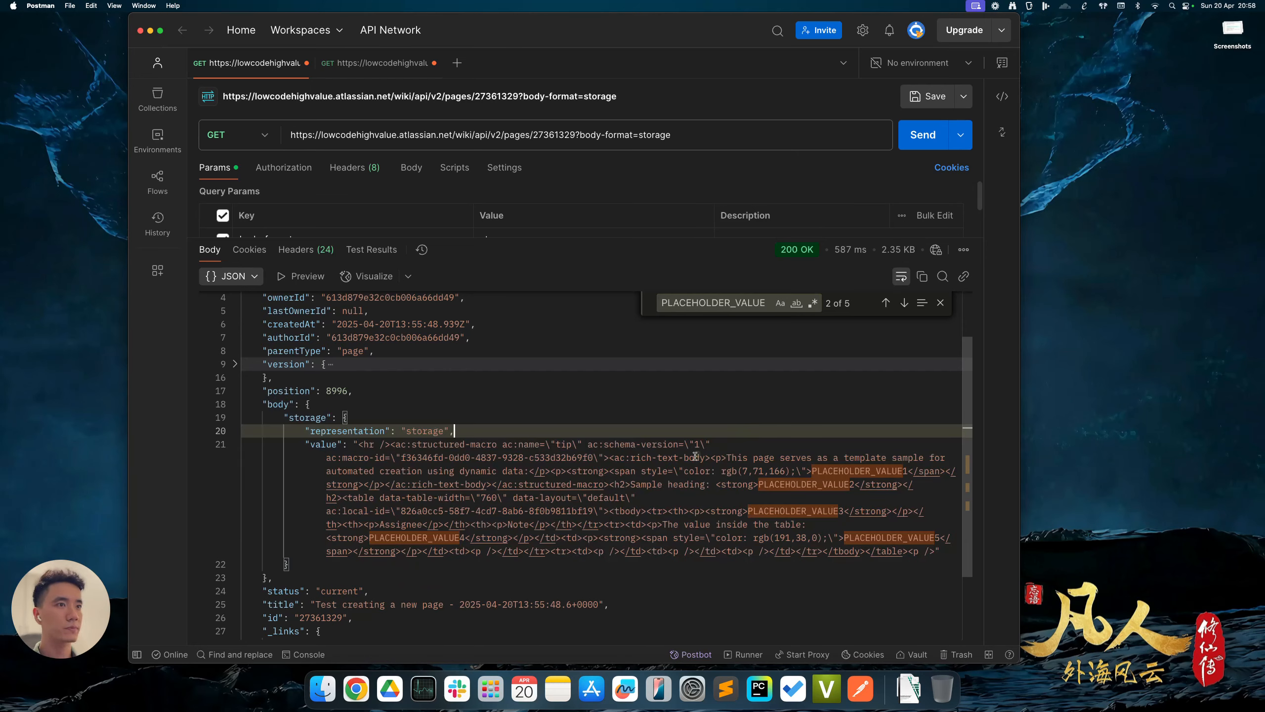
Switch to Jira in Chrome and add a Send web request action using the GET method after the rule's log action
{"action": "left_click", "coordinate": [368, 680]}
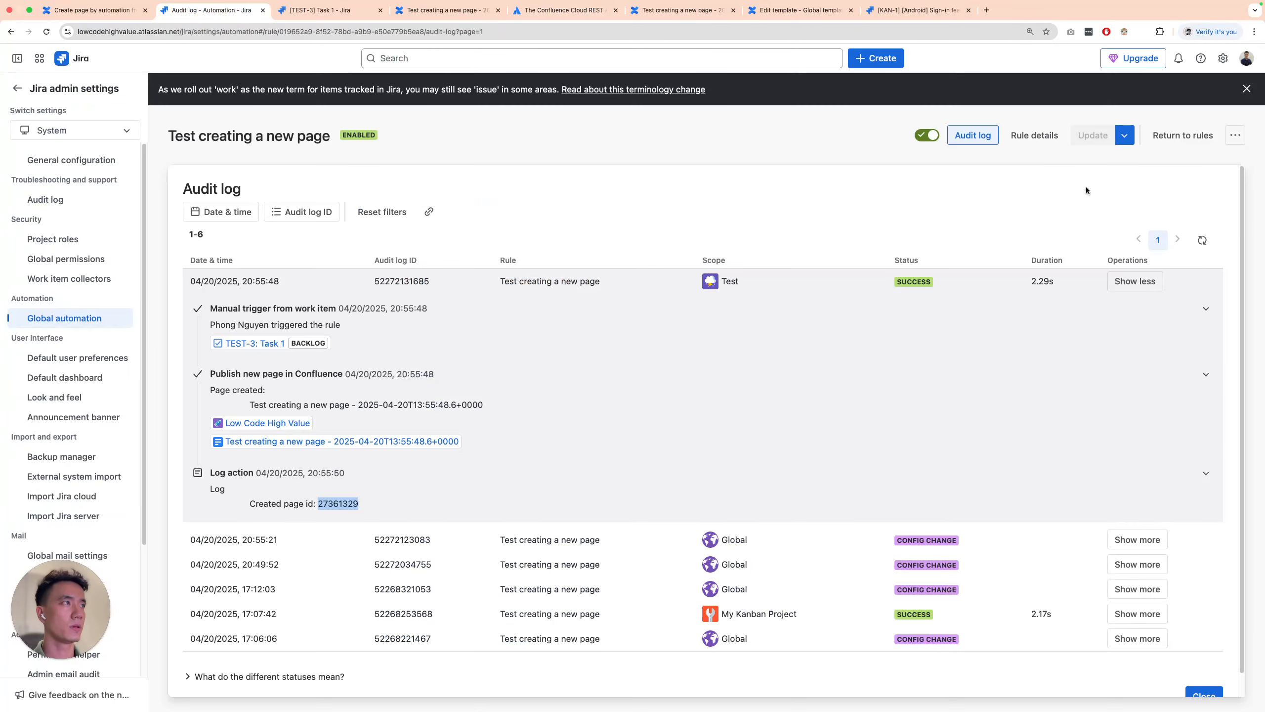
{"action": "left_click", "coordinate": [1034, 135]}
{"action": "left_click", "coordinate": [497, 437]}
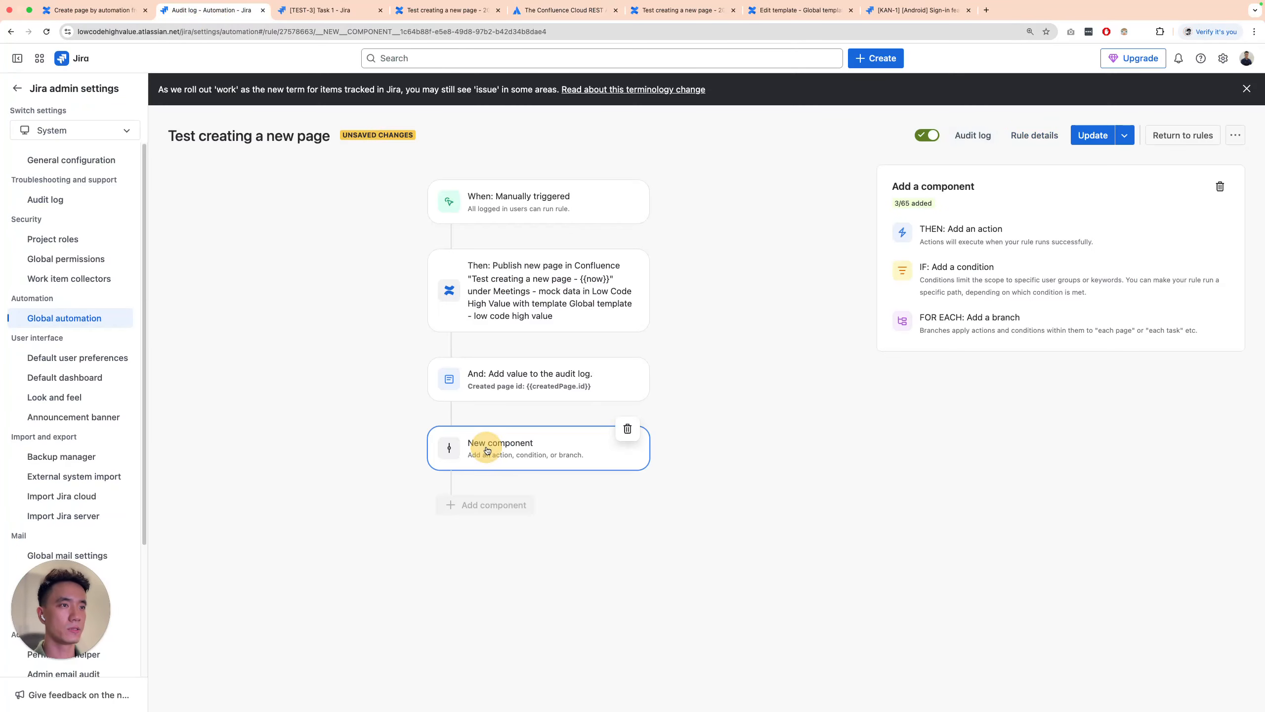
{"action": "left_click", "coordinate": [941, 227]}
{"action": "type", "text": "Se"}
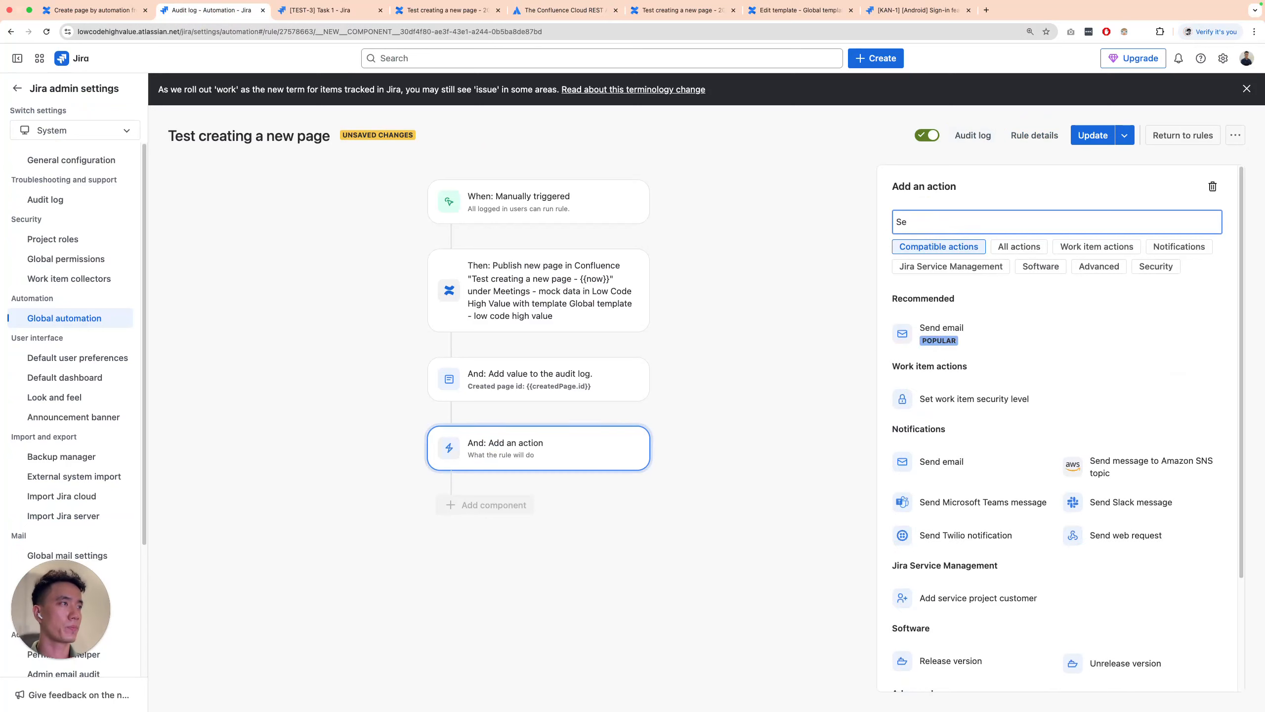
{"action": "type", "text": "nd"}
{"action": "left_click", "coordinate": [1121, 469]}
{"action": "left_click", "coordinate": [927, 304]}
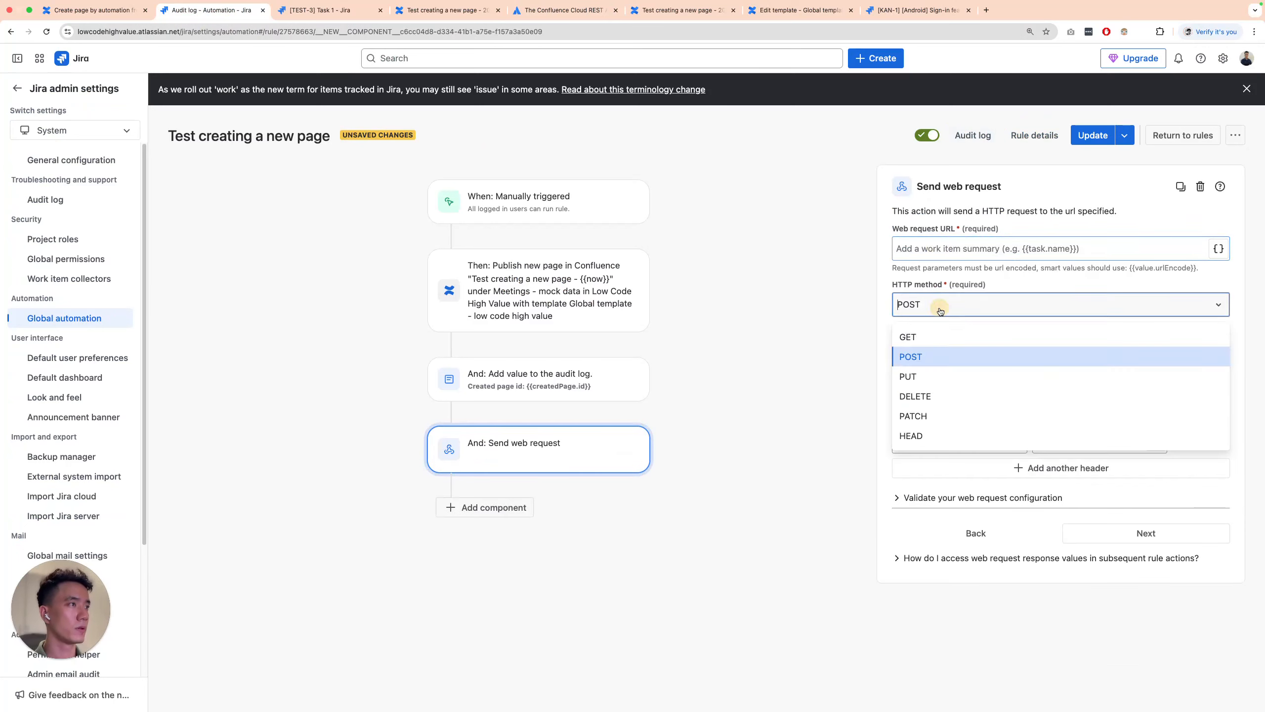
{"action": "left_click", "coordinate": [922, 338]}
Copy the full request URL from Postman and enter it as the web request URL in the Jira rule
{"action": "left_click", "coordinate": [957, 260]}
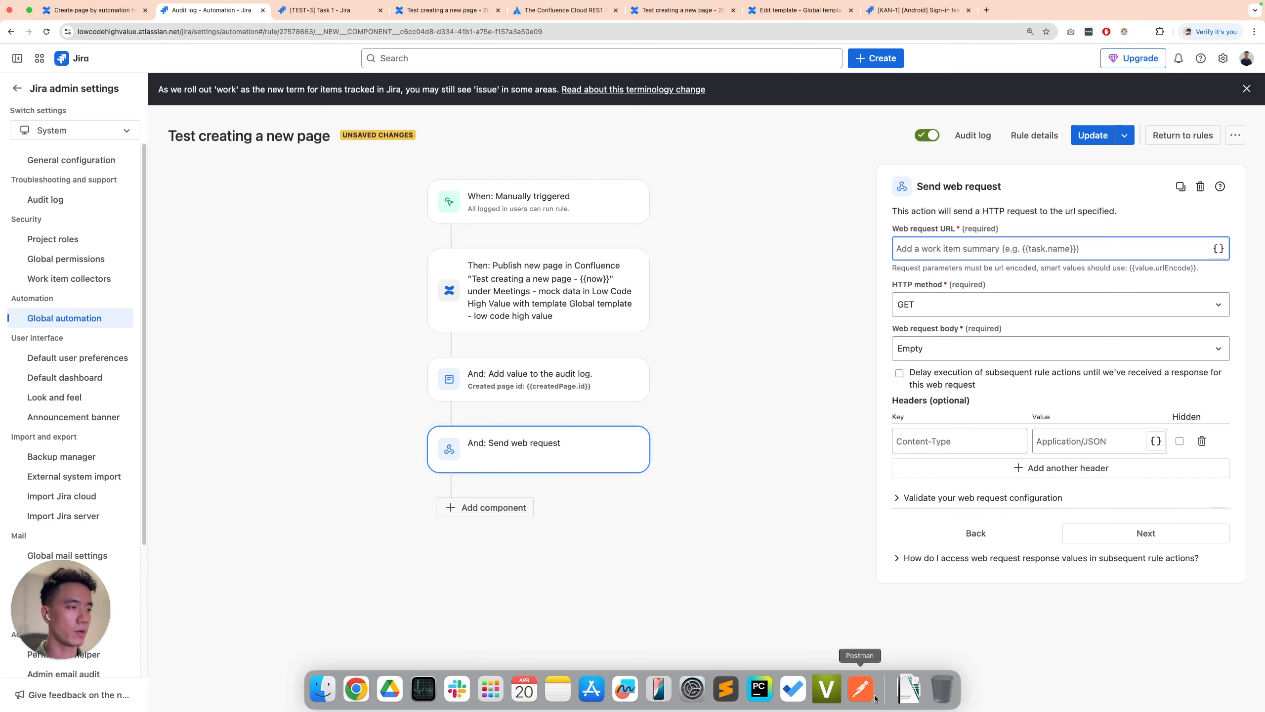
{"action": "left_click", "coordinate": [860, 688]}
{"action": "triple_click", "coordinate": [699, 135]}
{"action": "key", "text": "super+c"}
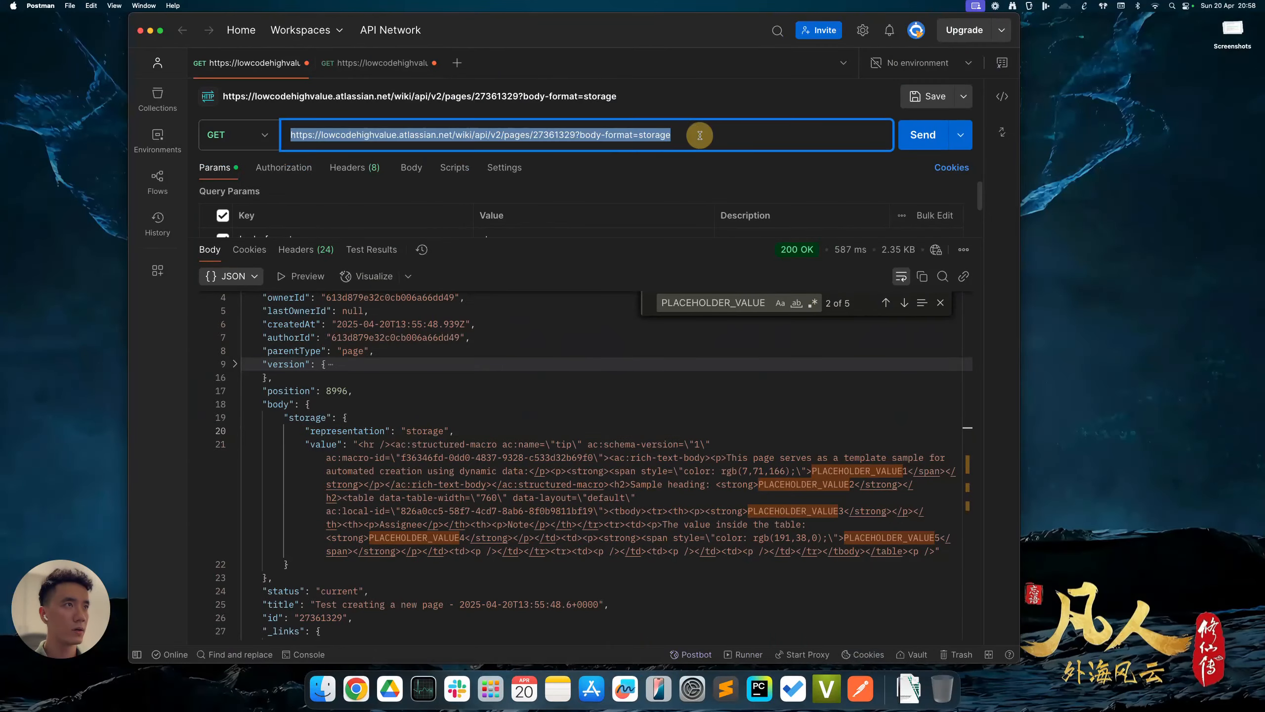
{"action": "key", "text": "ctrl+Right"}
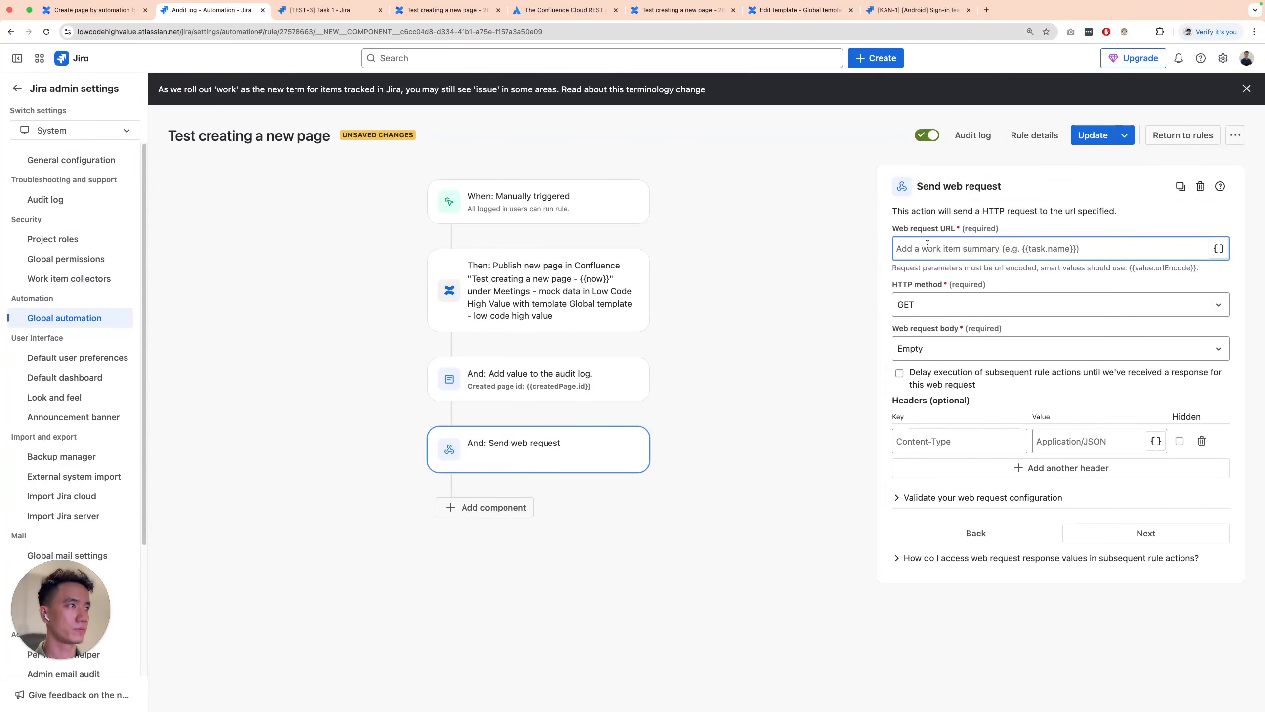
{"action": "key", "text": "super+v"}
Replace the page id in the web request URL with an empty smart value {{}}
{"action": "mouse_move", "coordinate": [1116, 249]}
{"action": "left_mouse_down"}
{"action": "mouse_move", "coordinate": [1075, 248]}
{"action": "mouse_move", "coordinate": [1096, 245]}
{"action": "left_mouse_up"}
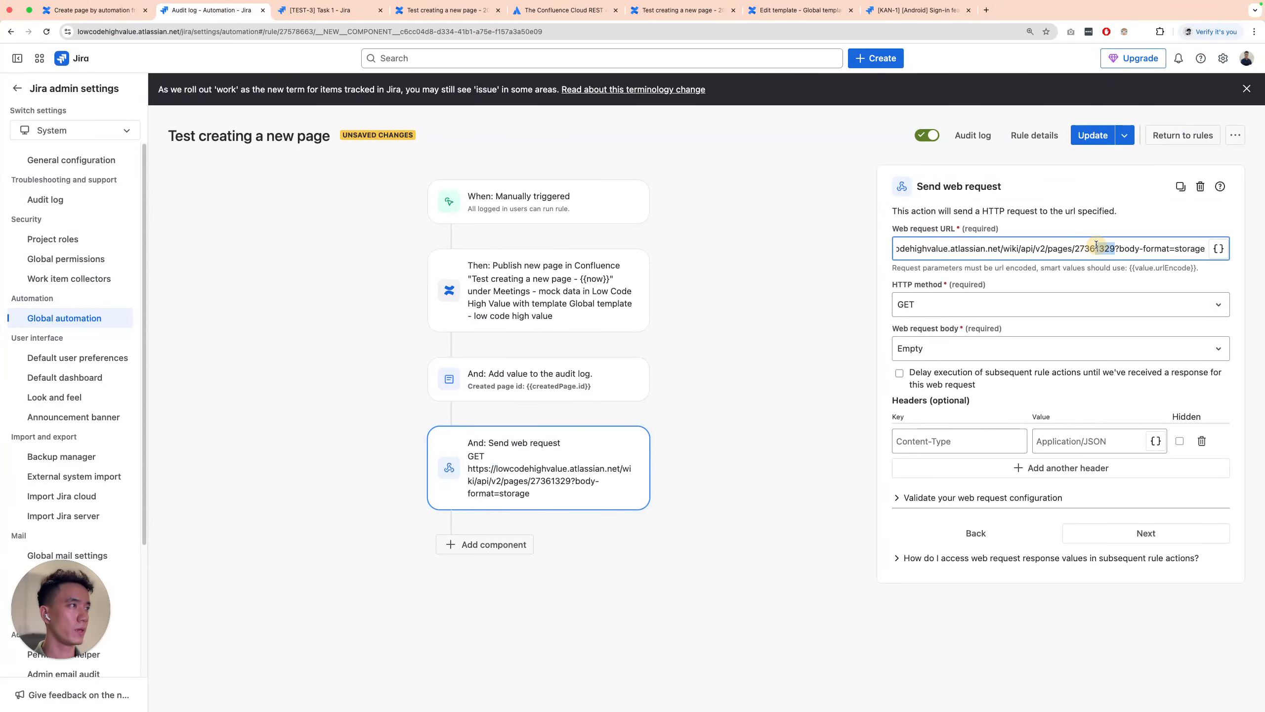
{"action": "double_click", "coordinate": [1092, 246]}
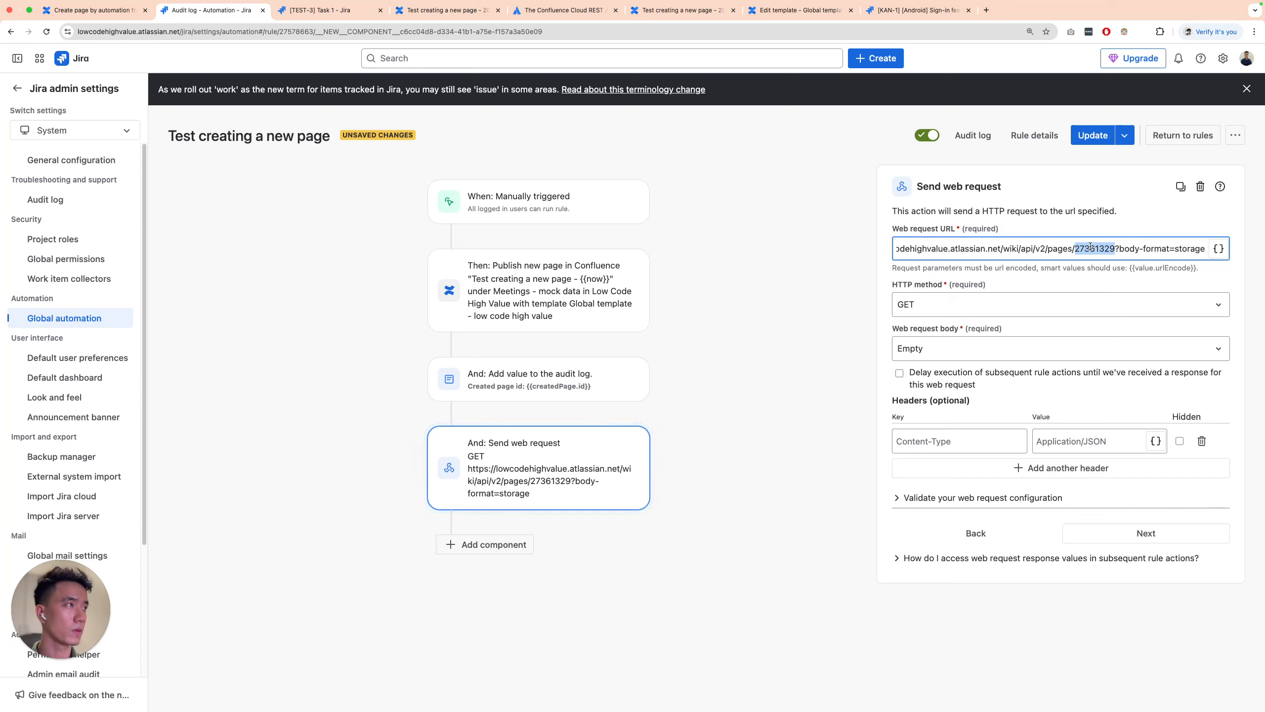
{"action": "type", "text": "{{}}"}
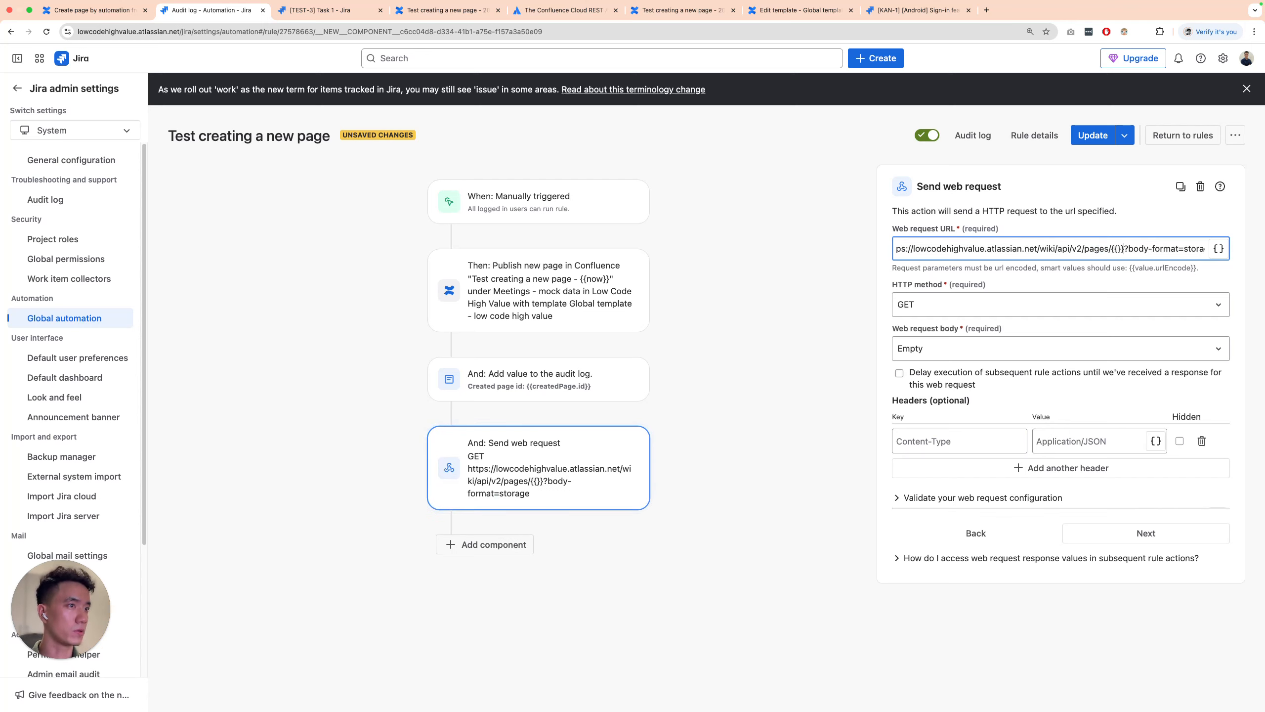
Copy the smart value {{createdPage.id}} from the log action's message
{"action": "left_click", "coordinate": [532, 385]}
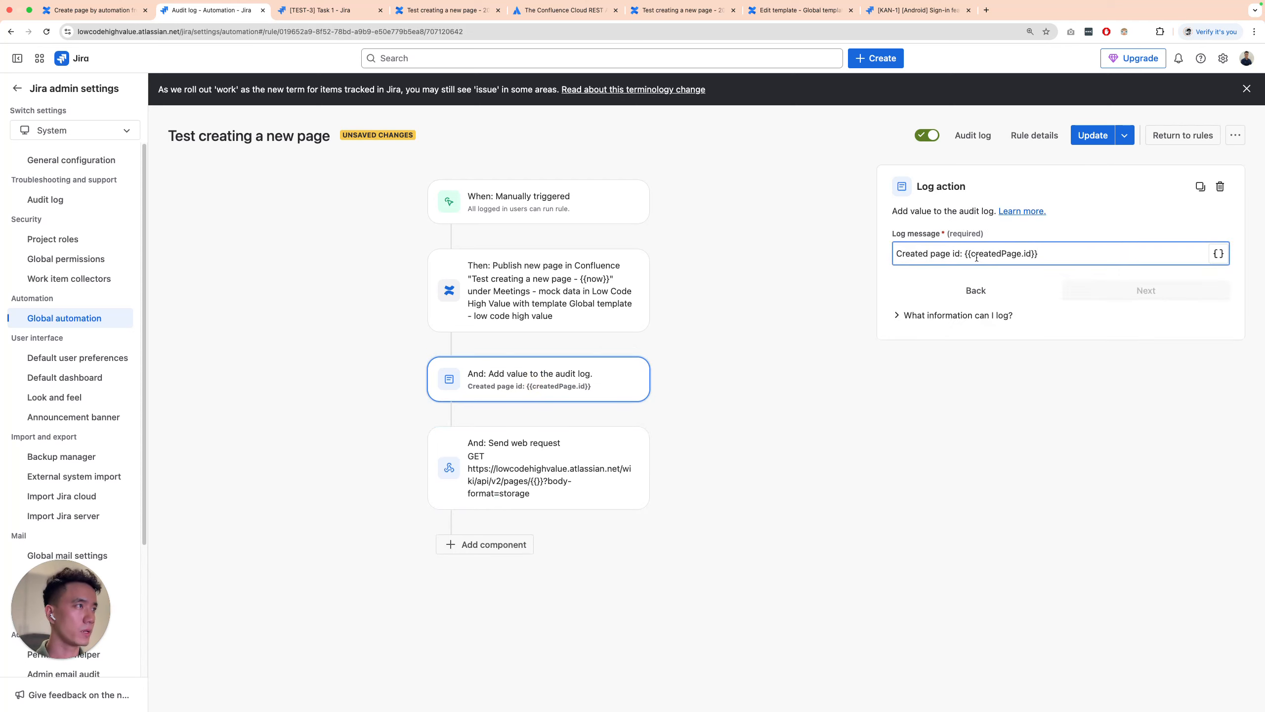
{"action": "left_click_drag", "start_coordinate": [965, 254], "coordinate": [1054, 254]}
{"action": "key", "text": "super+c"}
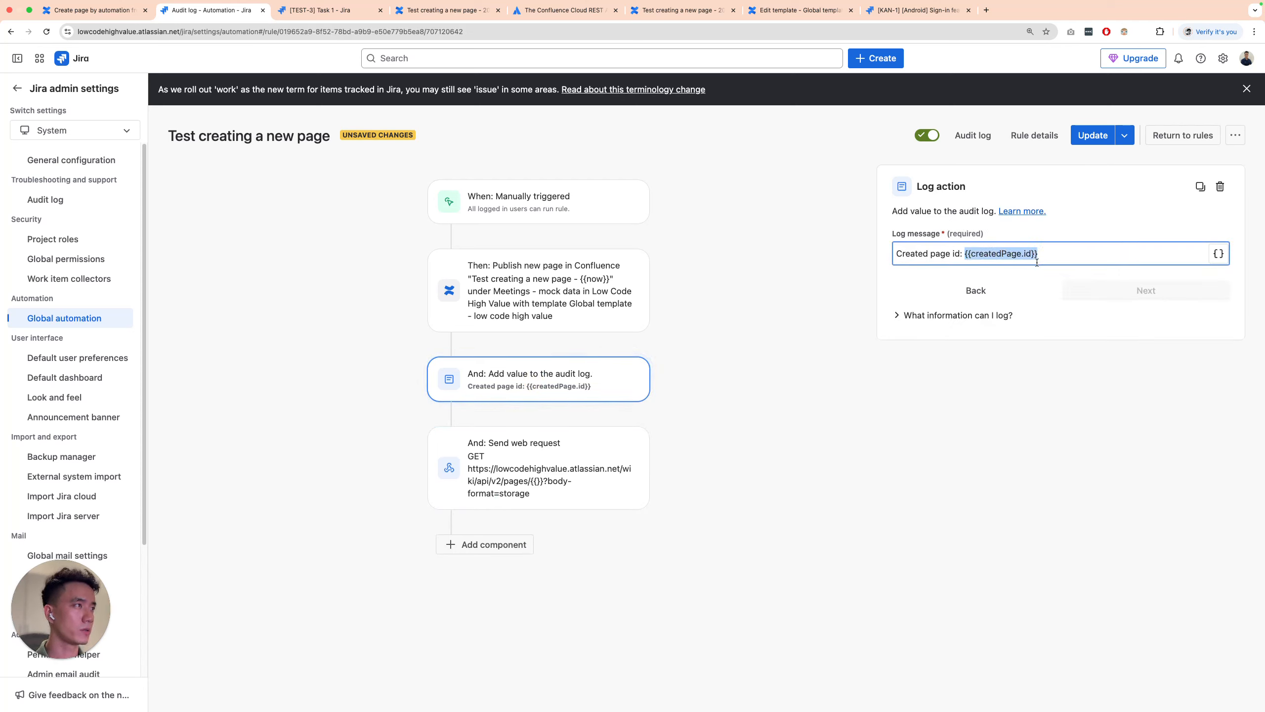
Insert a Create variable action between the log action and the Send web request action
{"action": "left_click", "coordinate": [451, 414]}
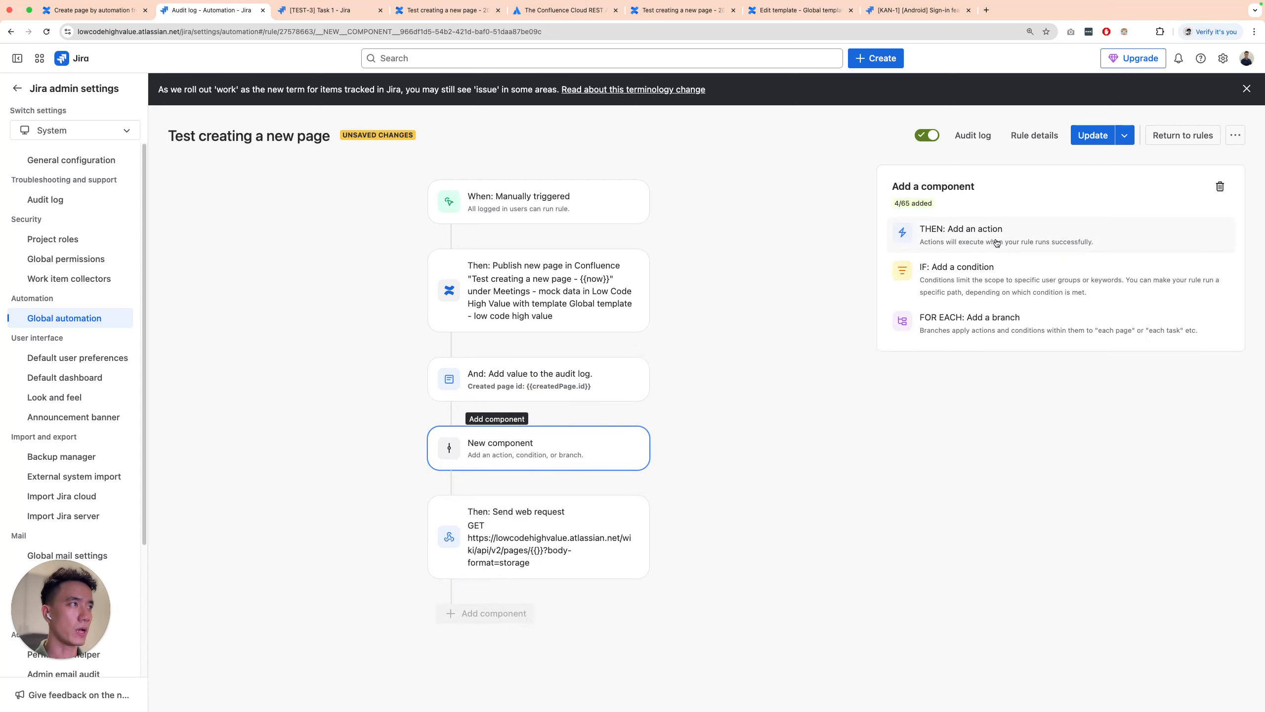
{"action": "left_click", "coordinate": [997, 243]}
{"action": "type", "text": "creat"}
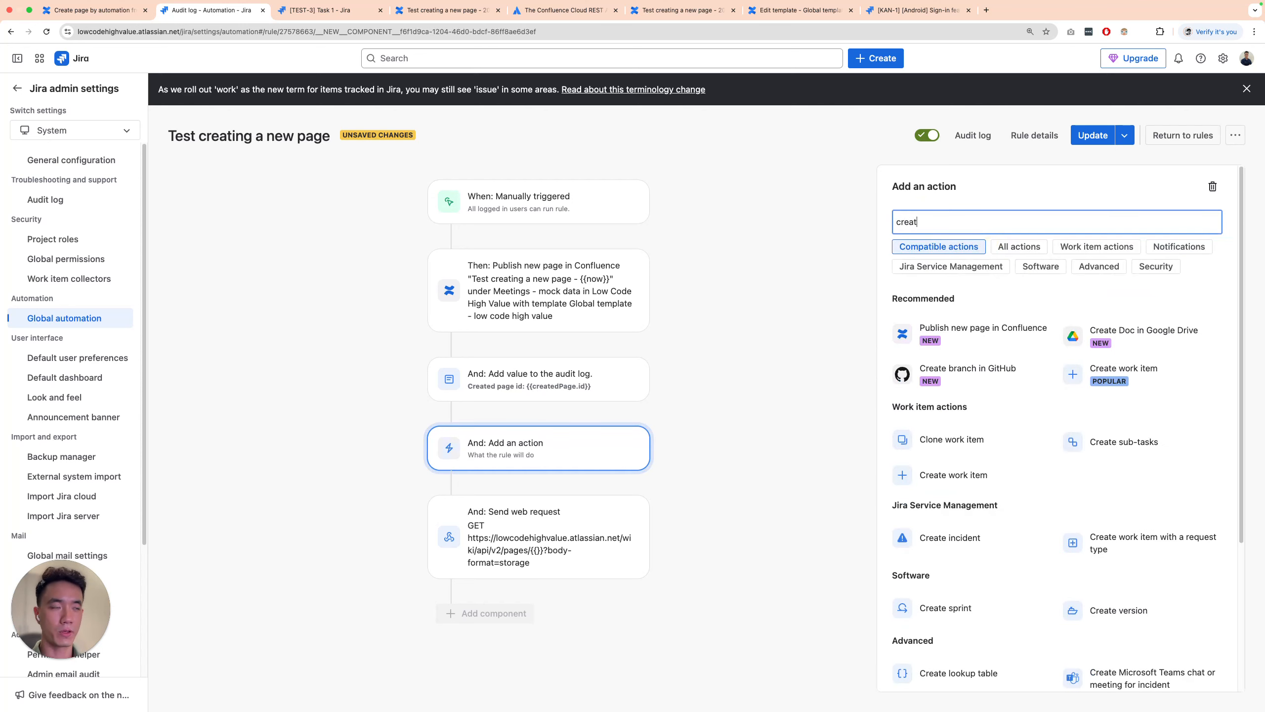
{"action": "type", "text": "e"}
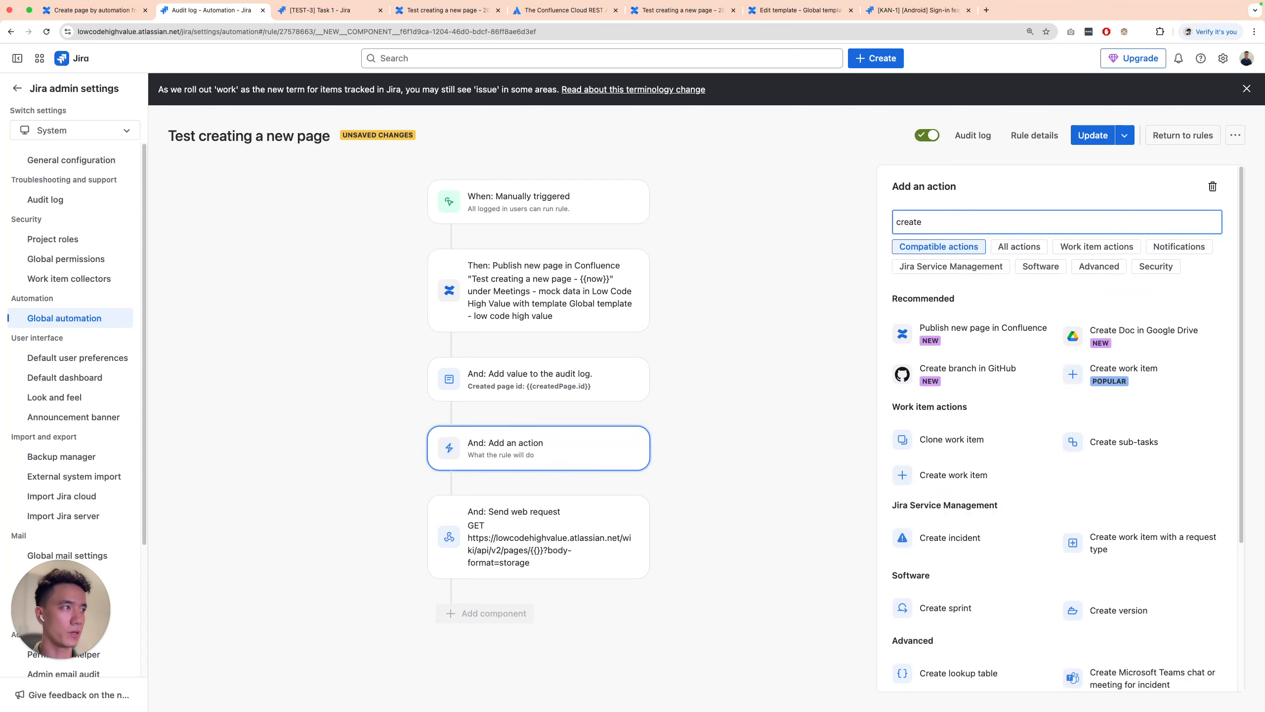
{"action": "type", "text": " bvs"}
{"action": "key", "text": "BackSpace"}
{"action": "key", "text": "BackSpace"}
{"action": "key", "text": "BackSpace"}
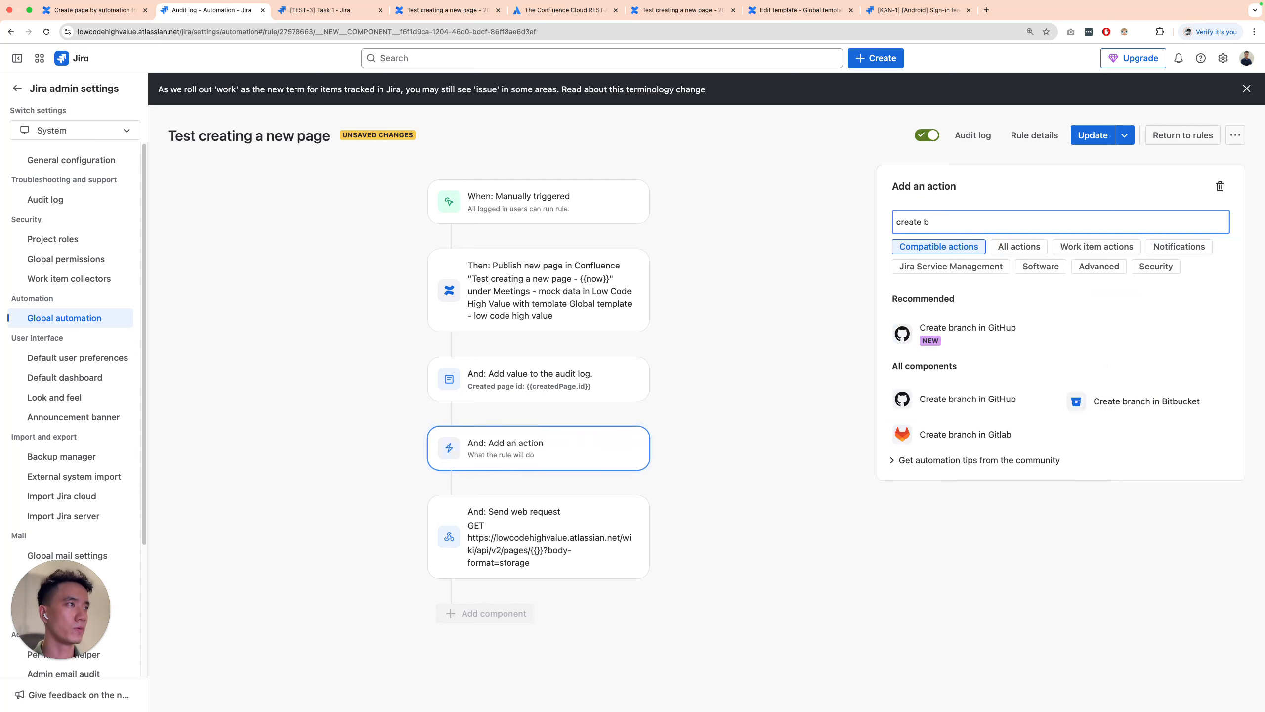
{"action": "type", "text": "va"}
{"action": "left_click", "coordinate": [946, 305]}
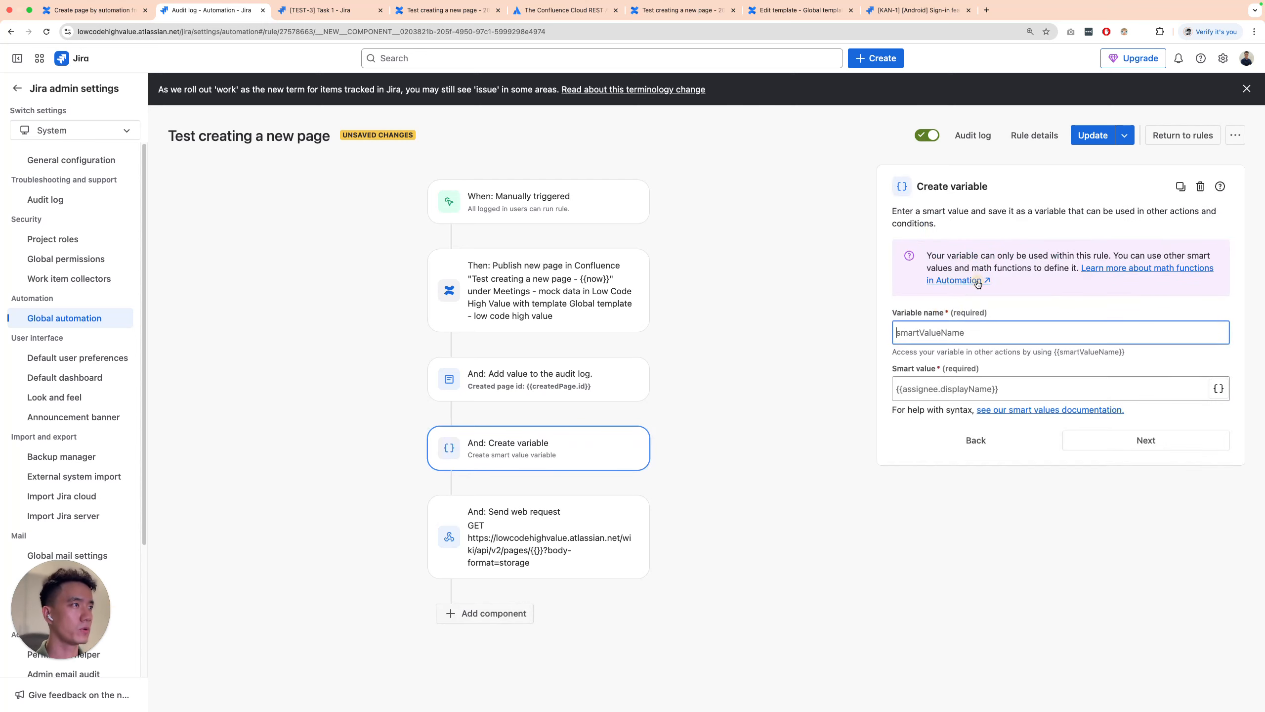
Set the variable's smart value to {{createdPage.id}} and name the variable createdPageId
{"action": "key", "text": "Tab"}
{"action": "key", "text": "super+v"}
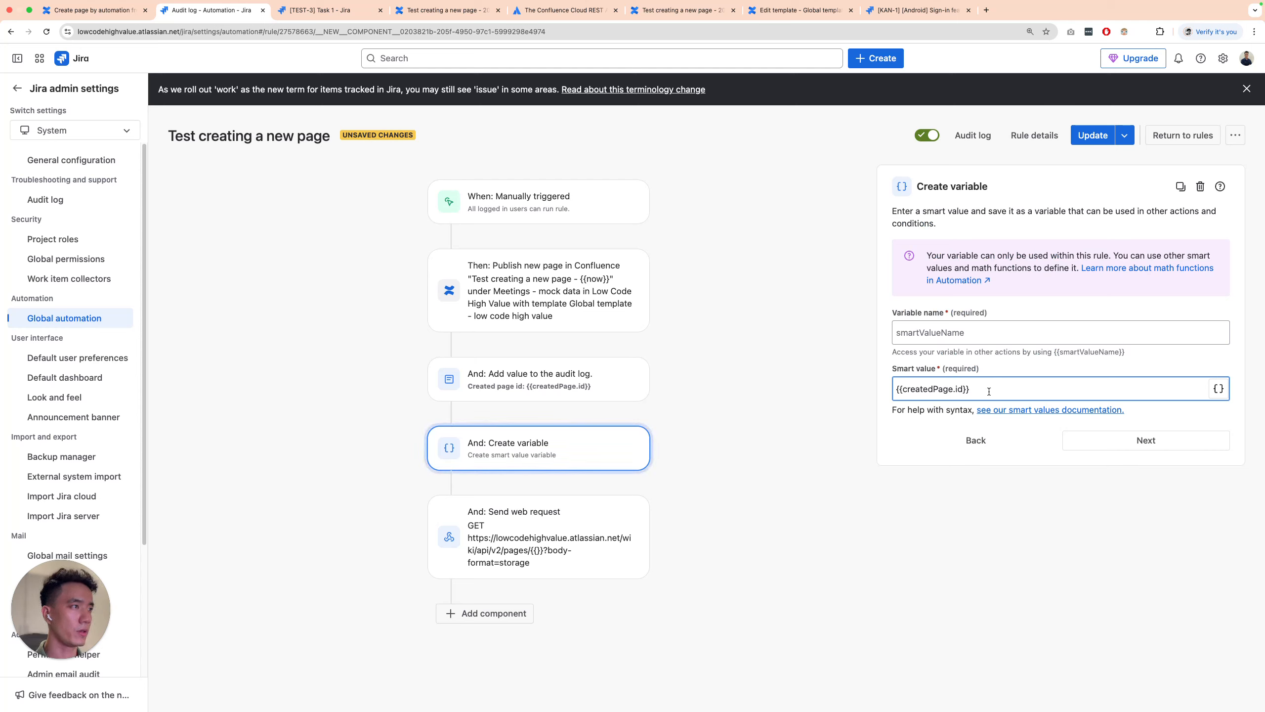
{"action": "left_click", "coordinate": [951, 333]}
{"action": "type", "text": "created"}
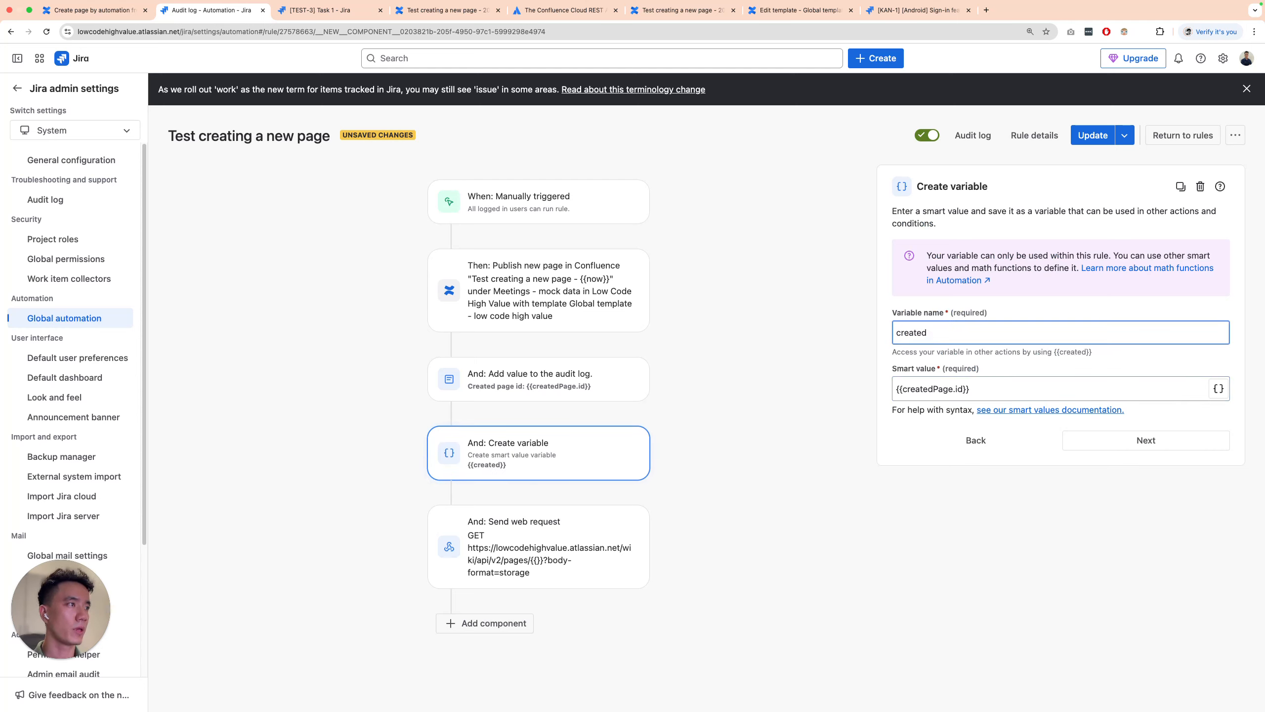
{"action": "type", "text": "PageId"}
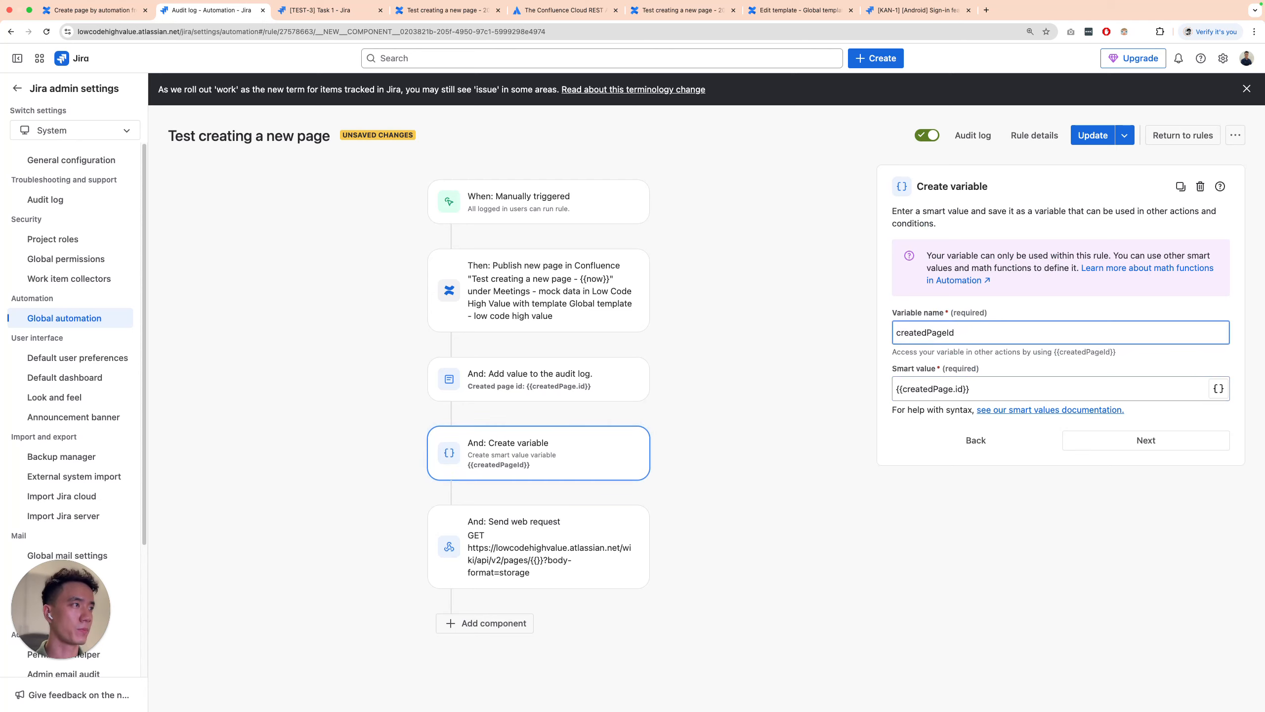
{"action": "left_click", "coordinate": [937, 335]}
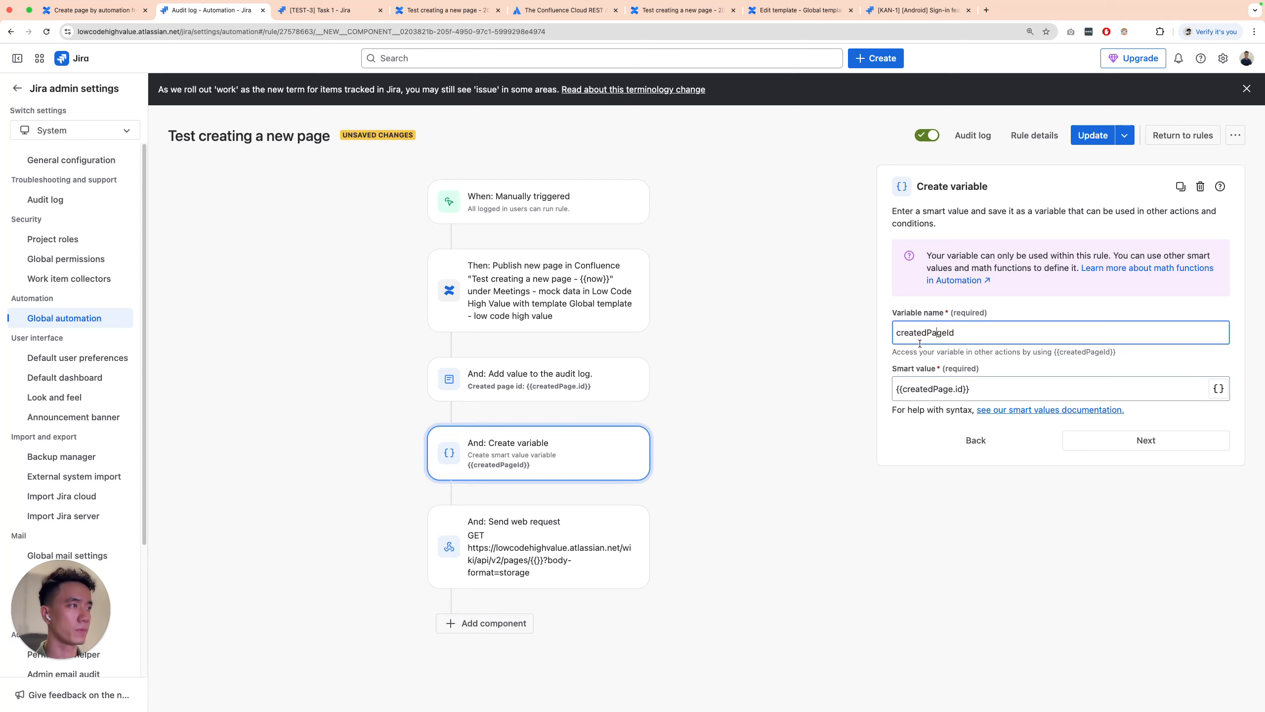
Copy the variable name createdPageId into the empty smart value of the Send web request URL, making it {{createdPageId}}
{"action": "double_click", "coordinate": [920, 341]}
{"action": "key", "text": "super+c"}
{"action": "left_click", "coordinate": [615, 516]}
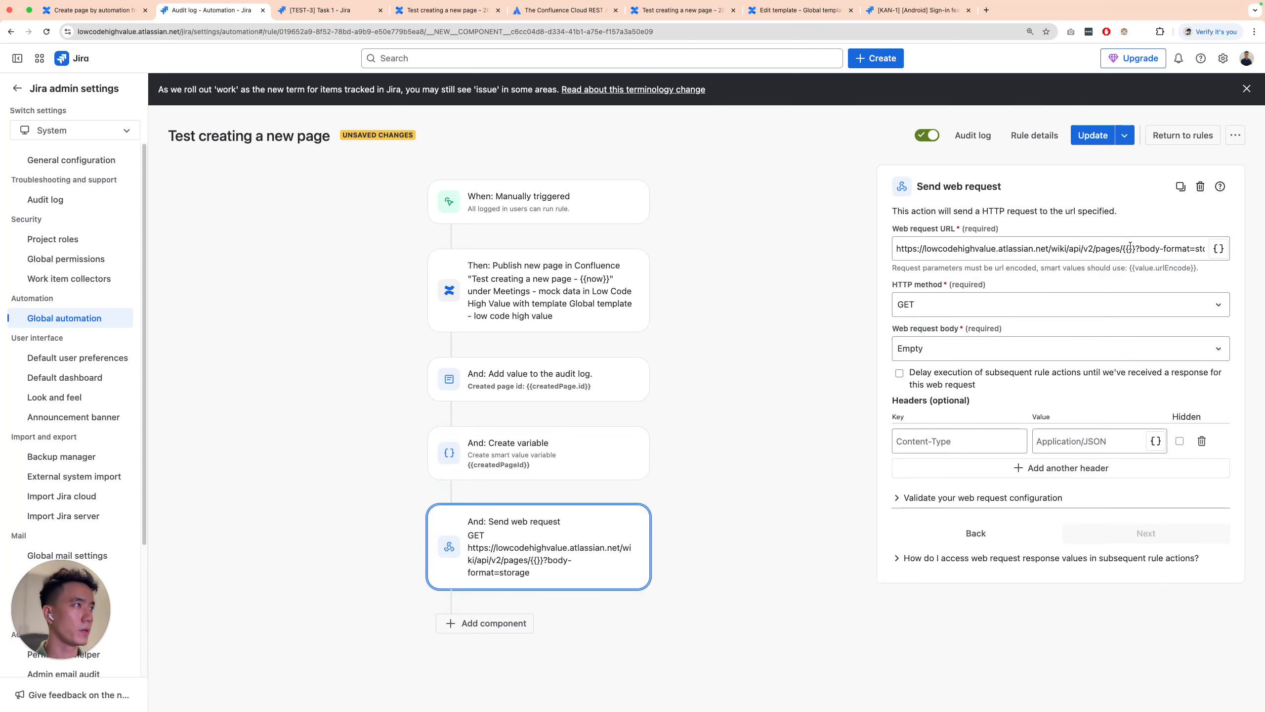
{"action": "left_click", "coordinate": [1148, 252]}
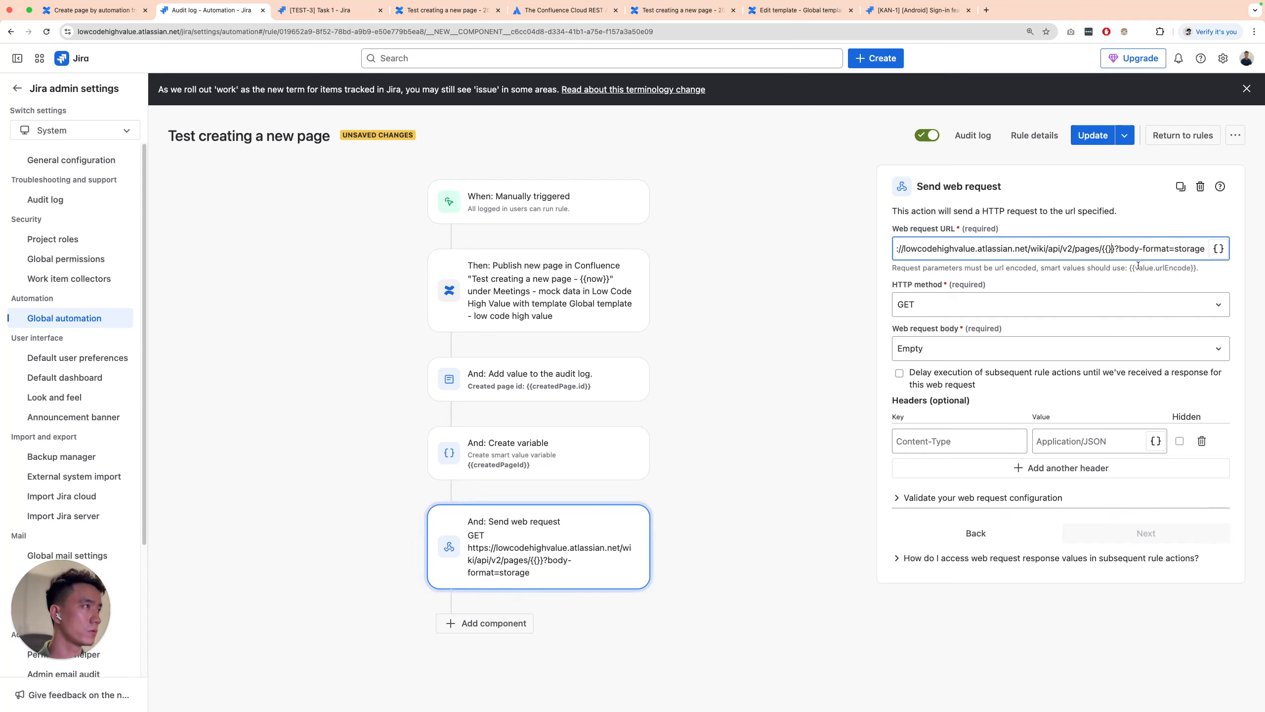
{"action": "key", "text": "super+v"}
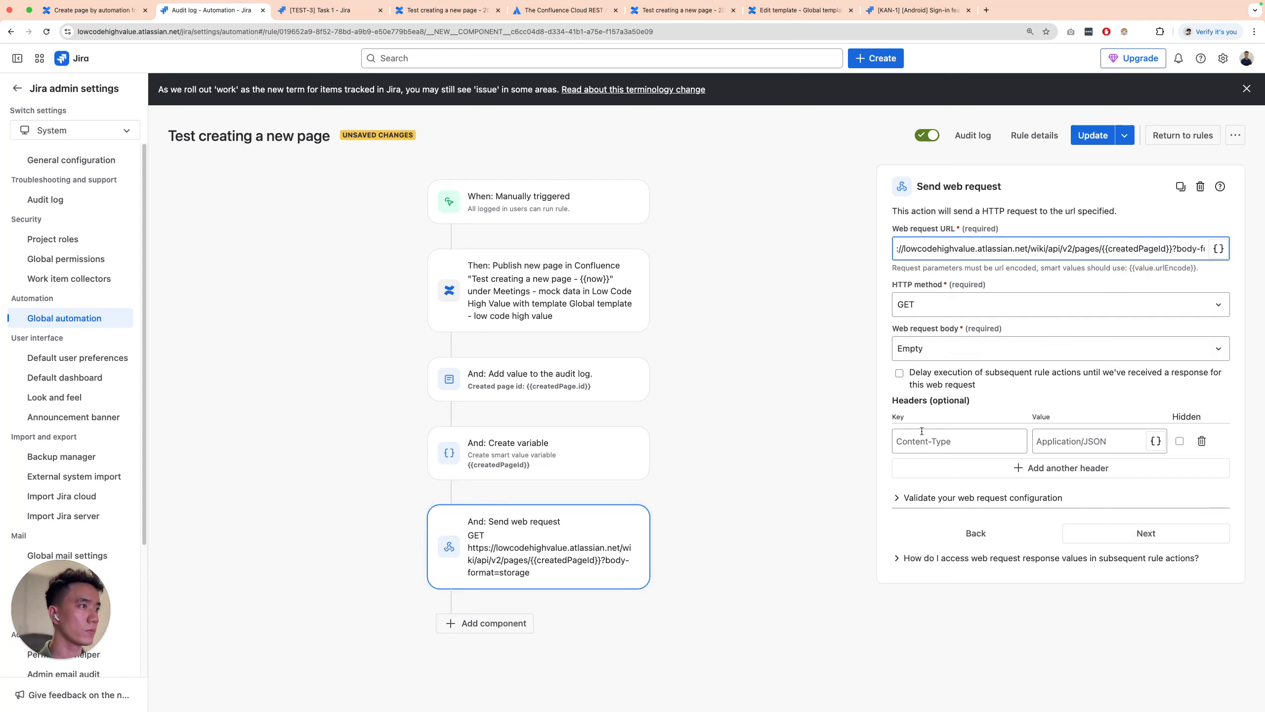
Give the web request two headers, Content-Type with application/json and Authorization with the Basic API credential, checking the request headers in Postman
{"action": "left_click", "coordinate": [957, 473]}
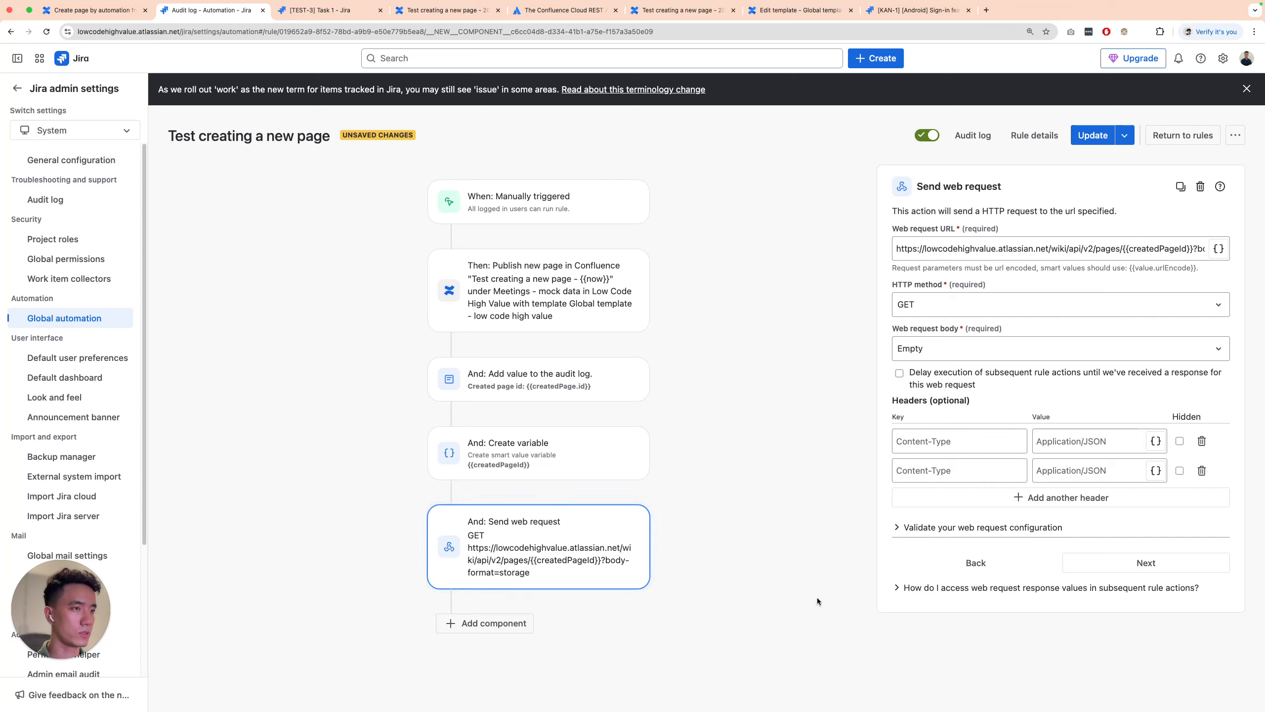
{"action": "left_click", "coordinate": [948, 433]}
{"action": "left_click", "coordinate": [980, 470]}
{"action": "left_click", "coordinate": [941, 435]}
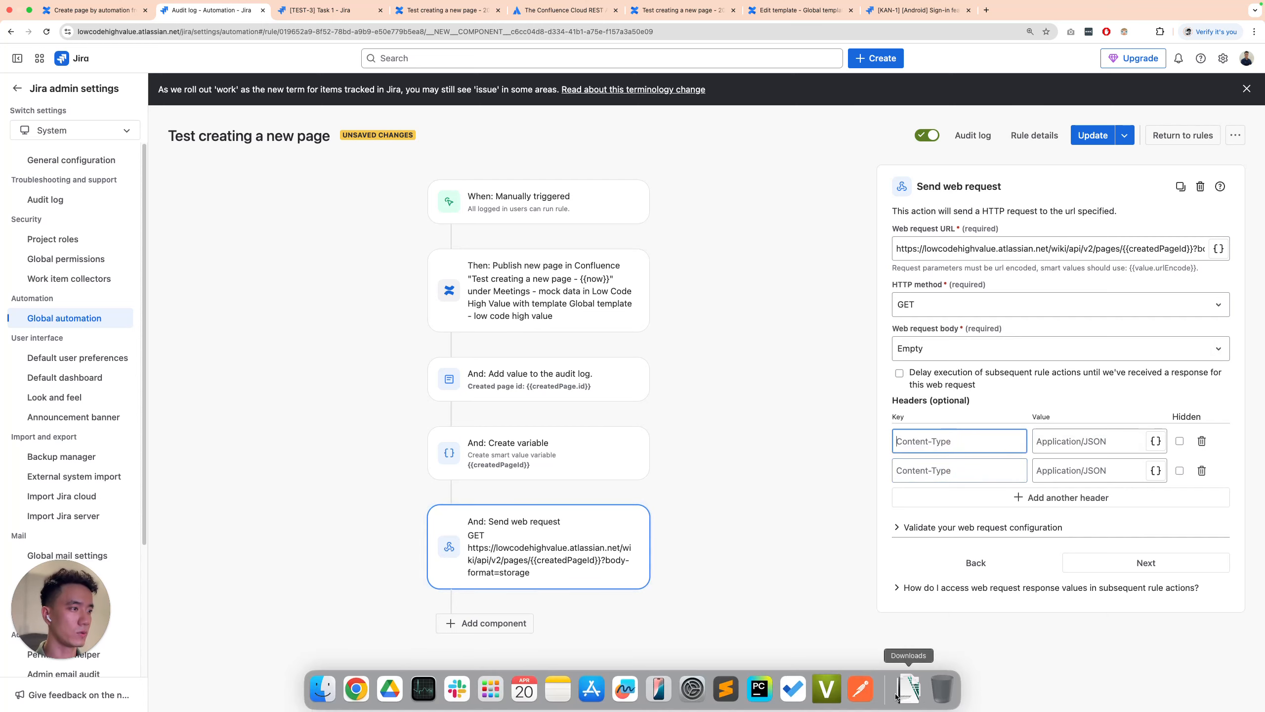
{"action": "left_click", "coordinate": [861, 688]}
{"action": "left_click", "coordinate": [354, 168]}
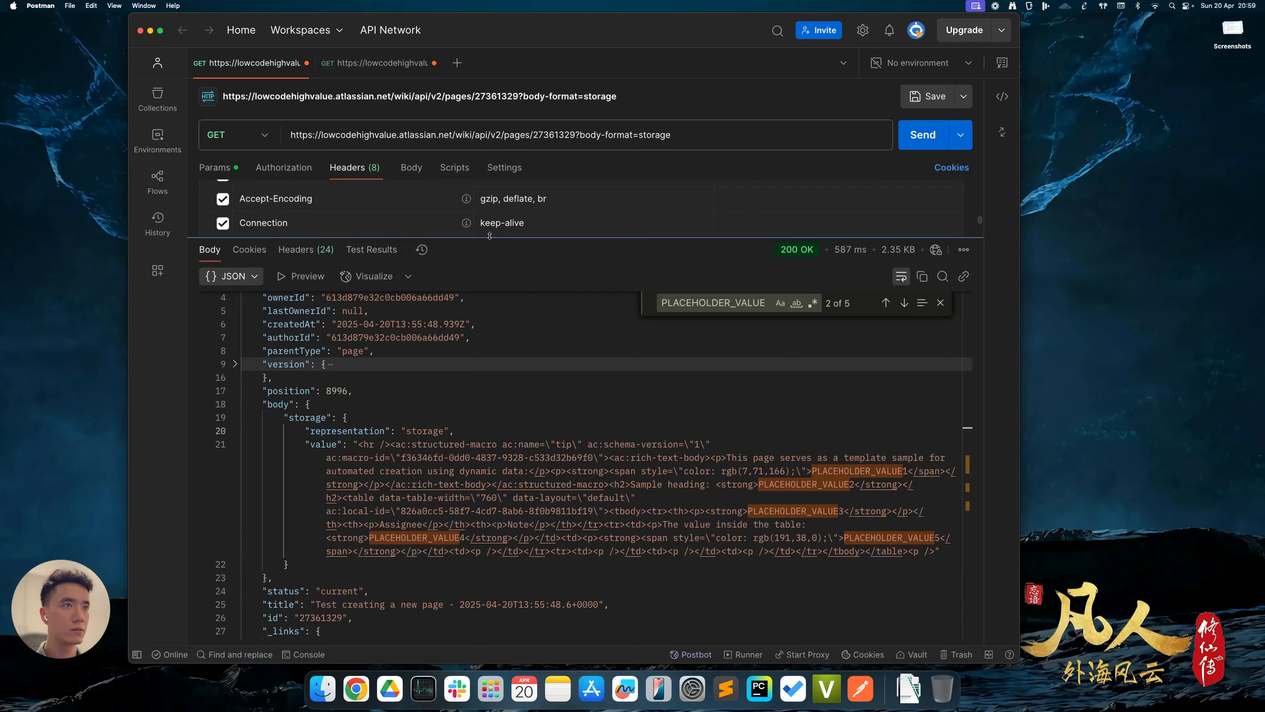
{"action": "key", "text": "super+Tab"}
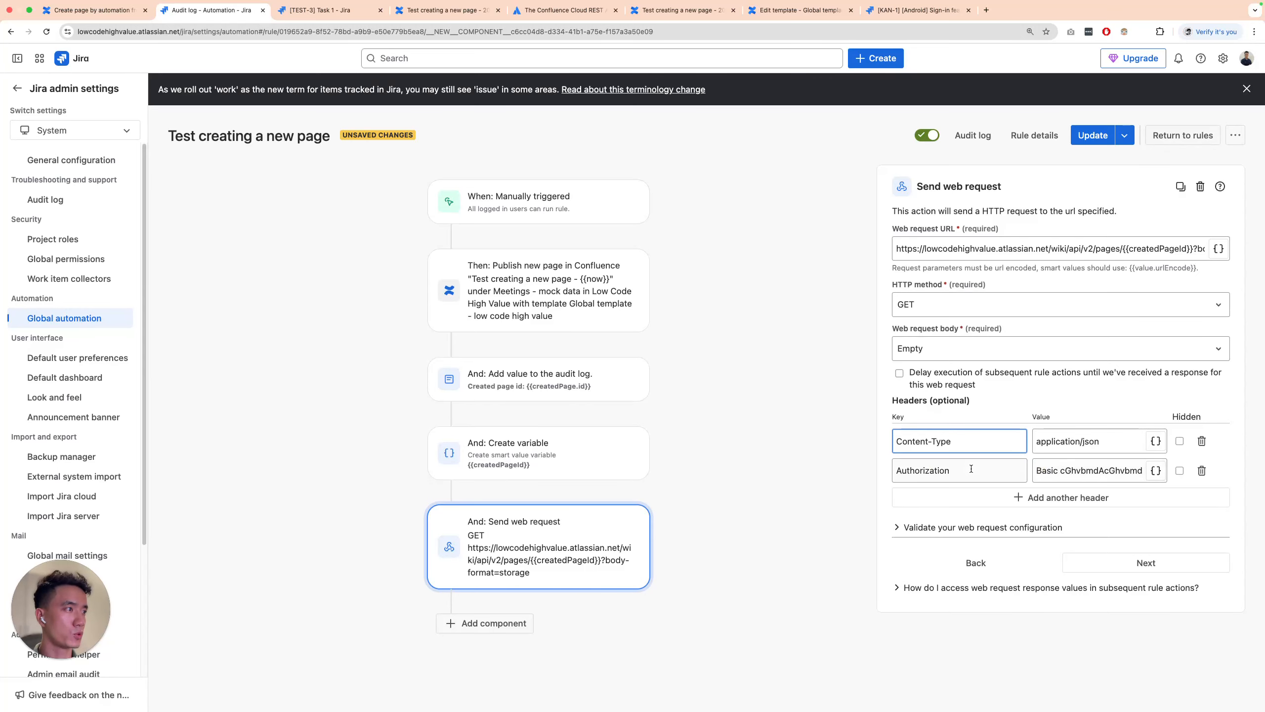
{"action": "left_click", "coordinate": [918, 471]}
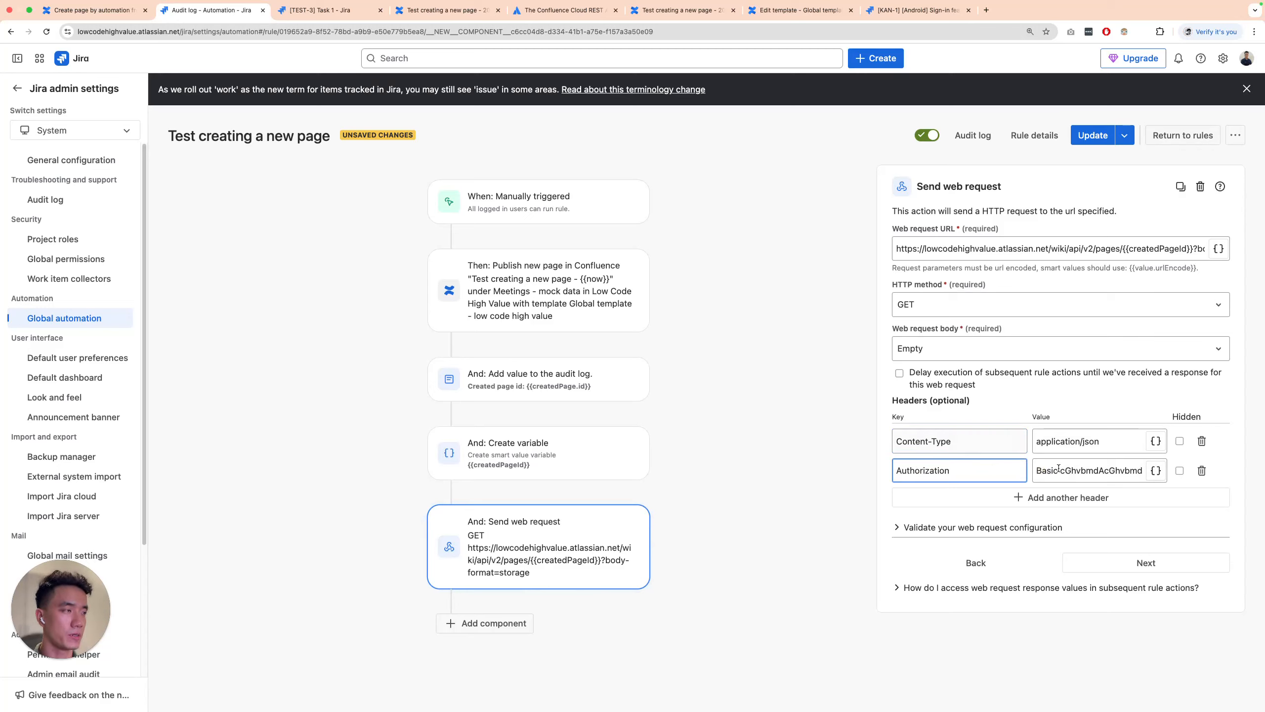
Enable delaying execution of subsequent rule actions until the web request's response is received
{"action": "left_click", "coordinate": [927, 375]}
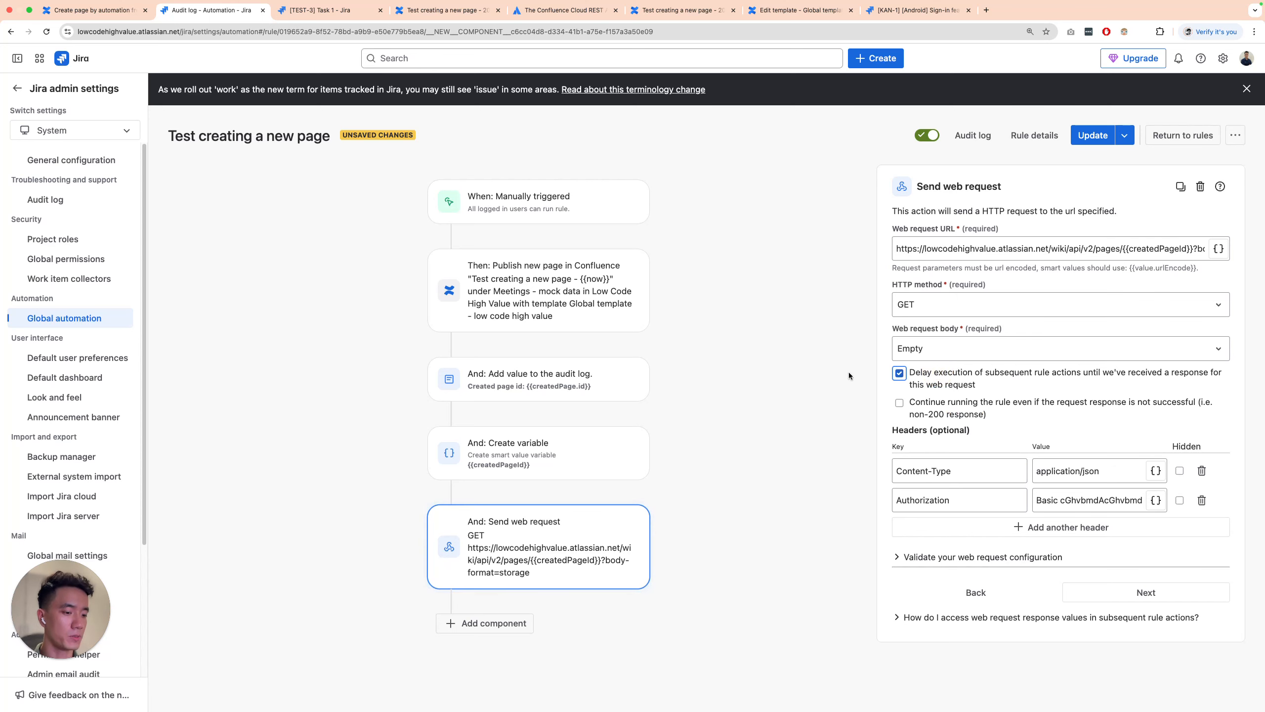
{"action": "key", "text": "super+equal"}
{"action": "scroll", "coordinate": [910, 449], "scroll_direction": "down", "scroll_amount": 1}
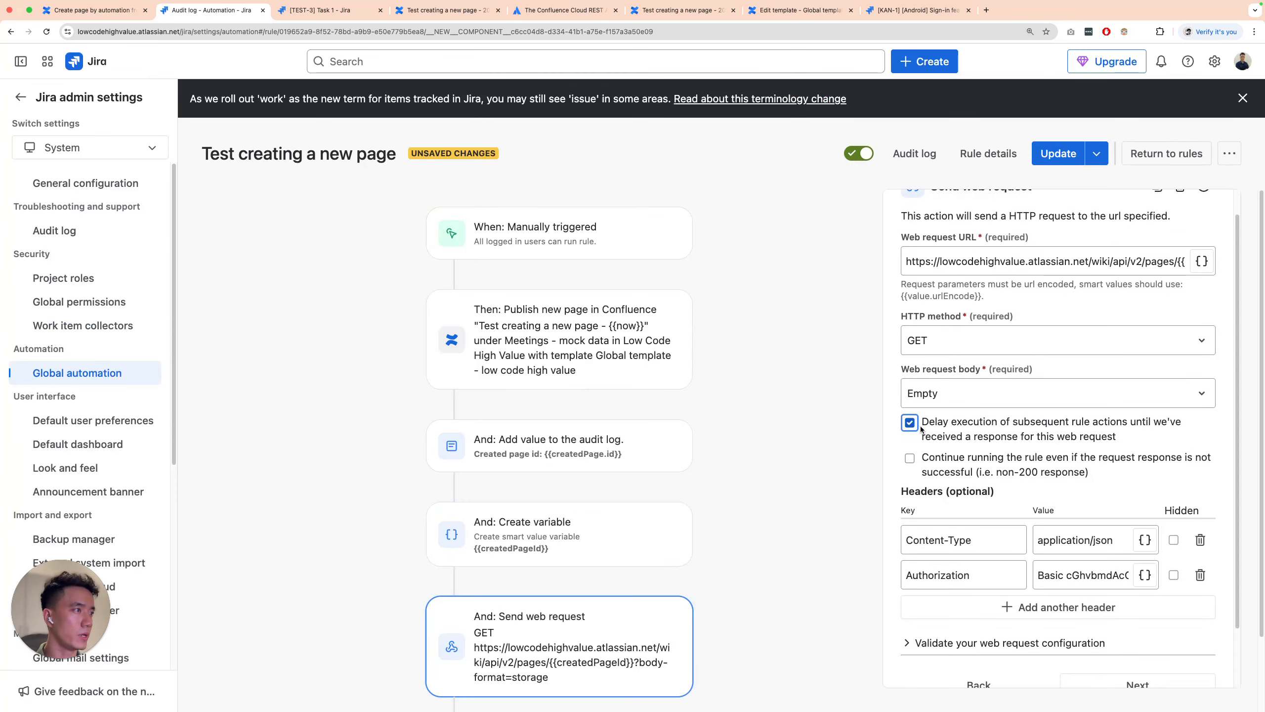
{"action": "scroll", "coordinate": [1119, 445], "scroll_direction": "down", "scroll_amount": 1}
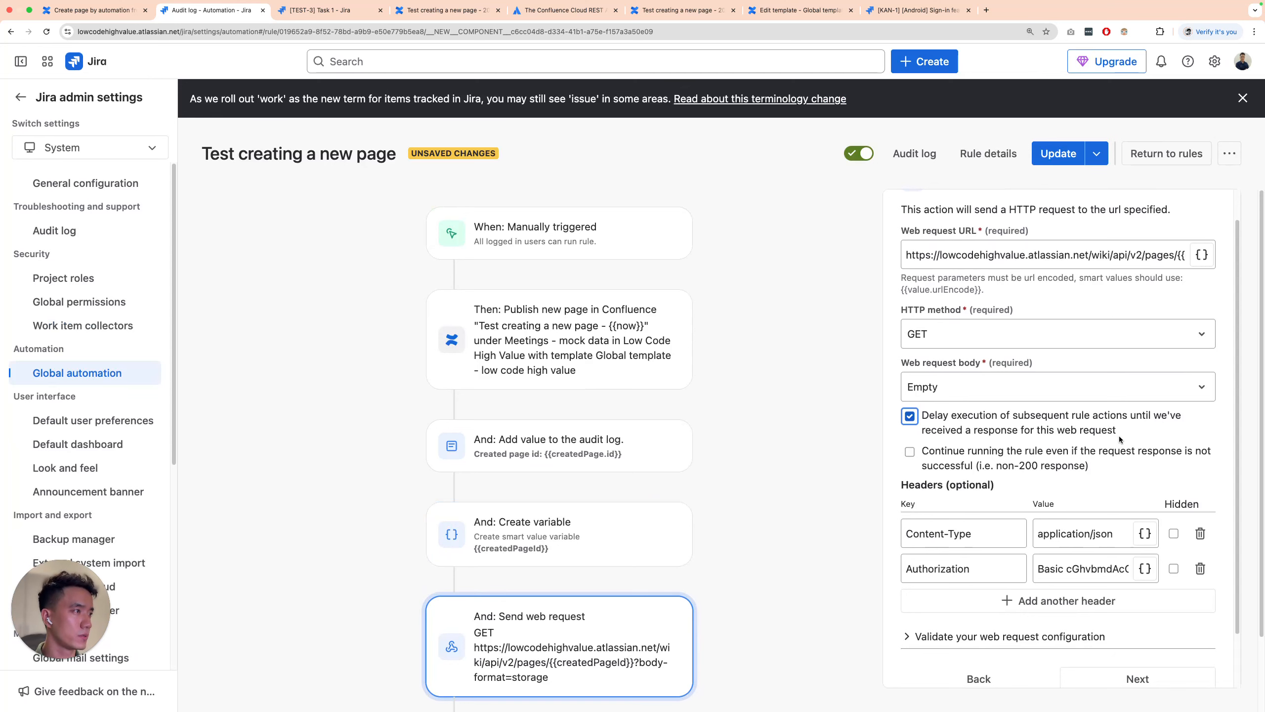
Add a Create variable action after the Send web request action
{"action": "scroll", "coordinate": [755, 436], "scroll_direction": "down", "scroll_amount": 3}
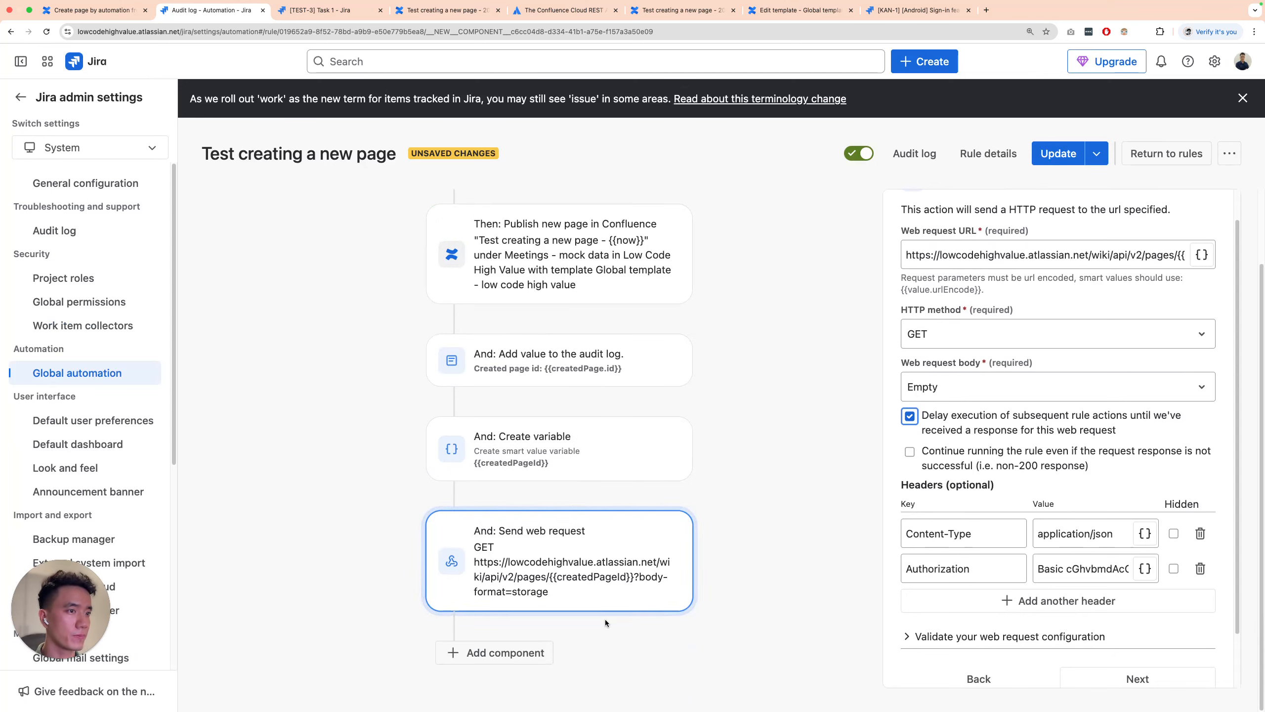
{"action": "left_click", "coordinate": [497, 649]}
{"action": "mouse_move", "coordinate": [667, 514]}
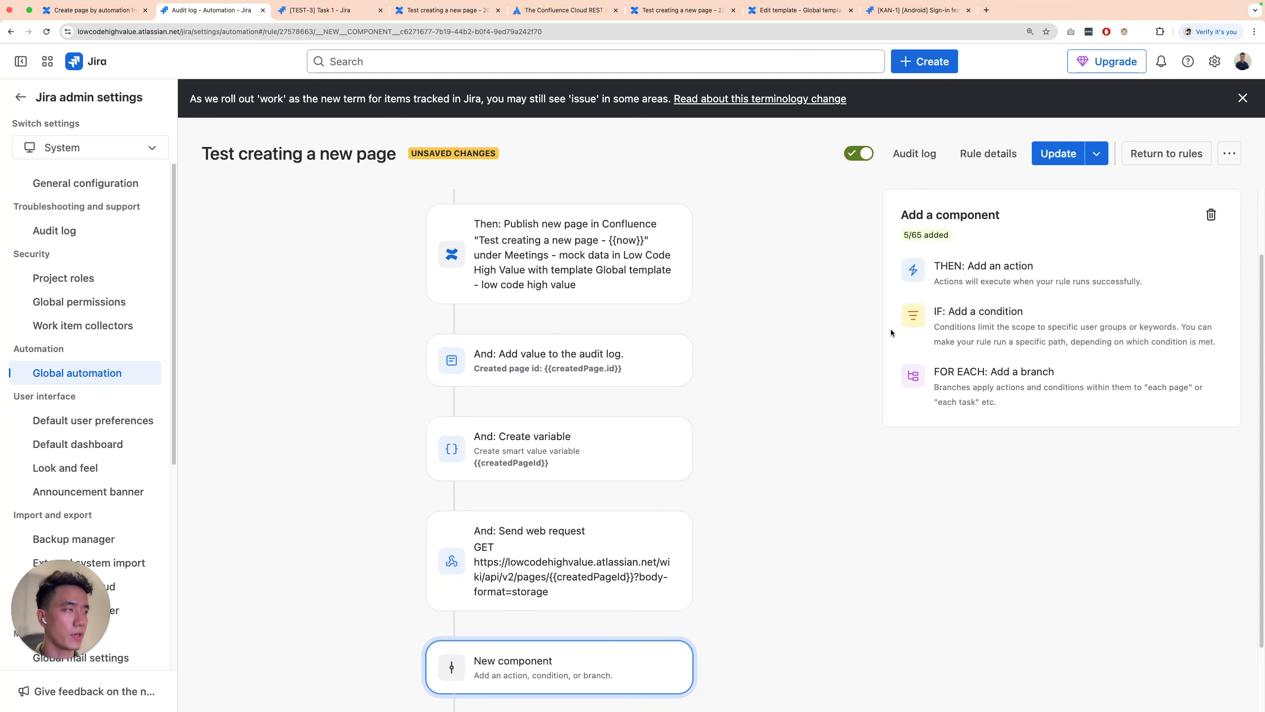
{"action": "scroll", "coordinate": [644, 384], "scroll_direction": "down", "scroll_amount": 1}
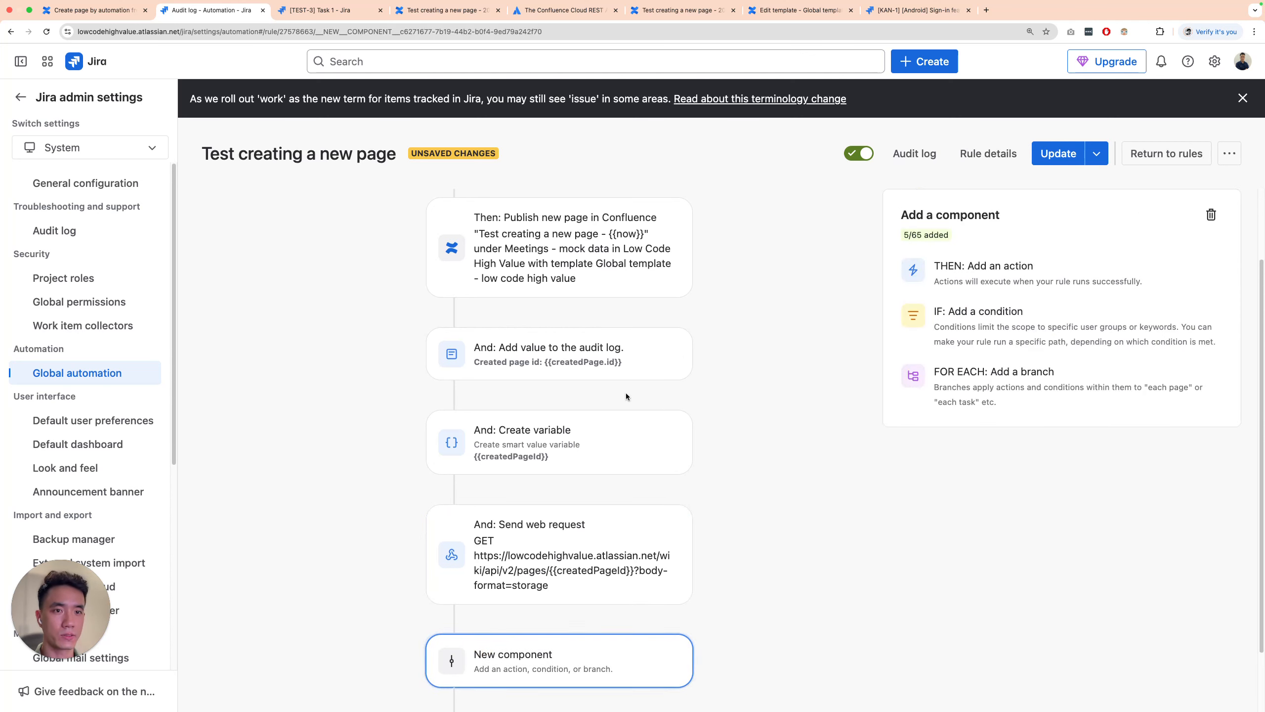
{"action": "left_click", "coordinate": [985, 272]}
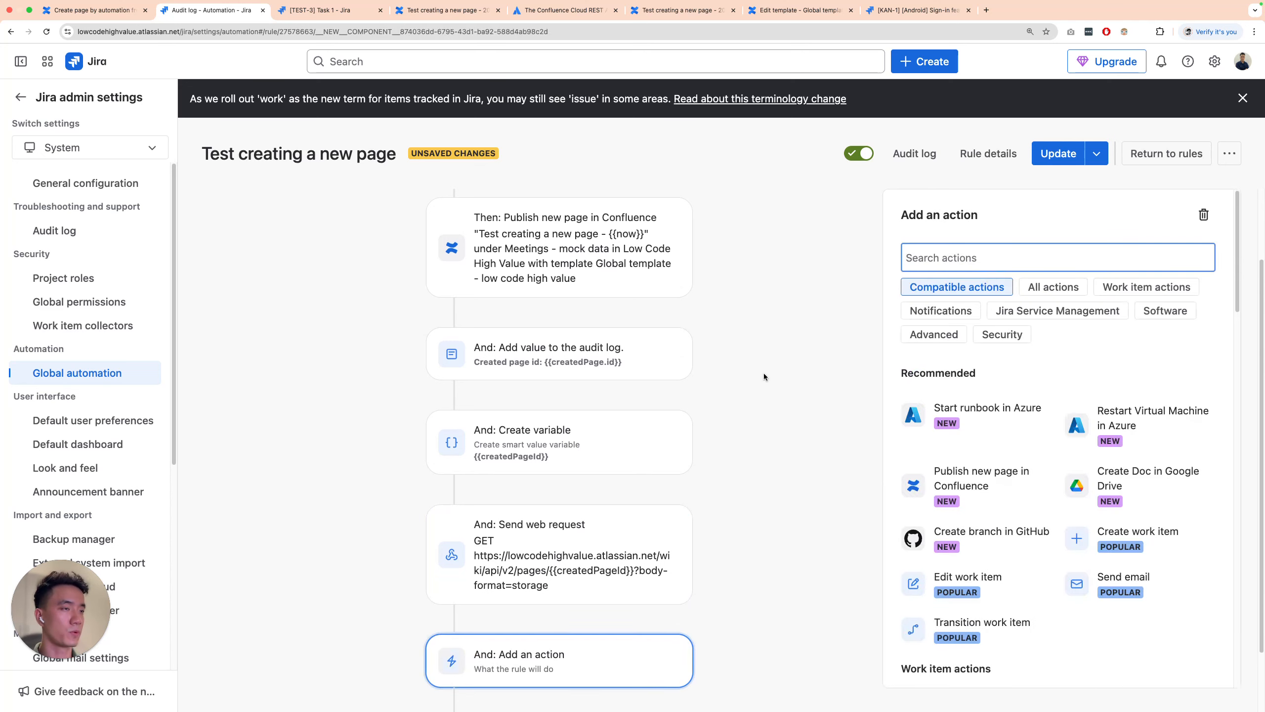
{"action": "scroll", "coordinate": [762, 376], "scroll_direction": "down", "scroll_amount": 2}
{"action": "type", "text": "create va"}
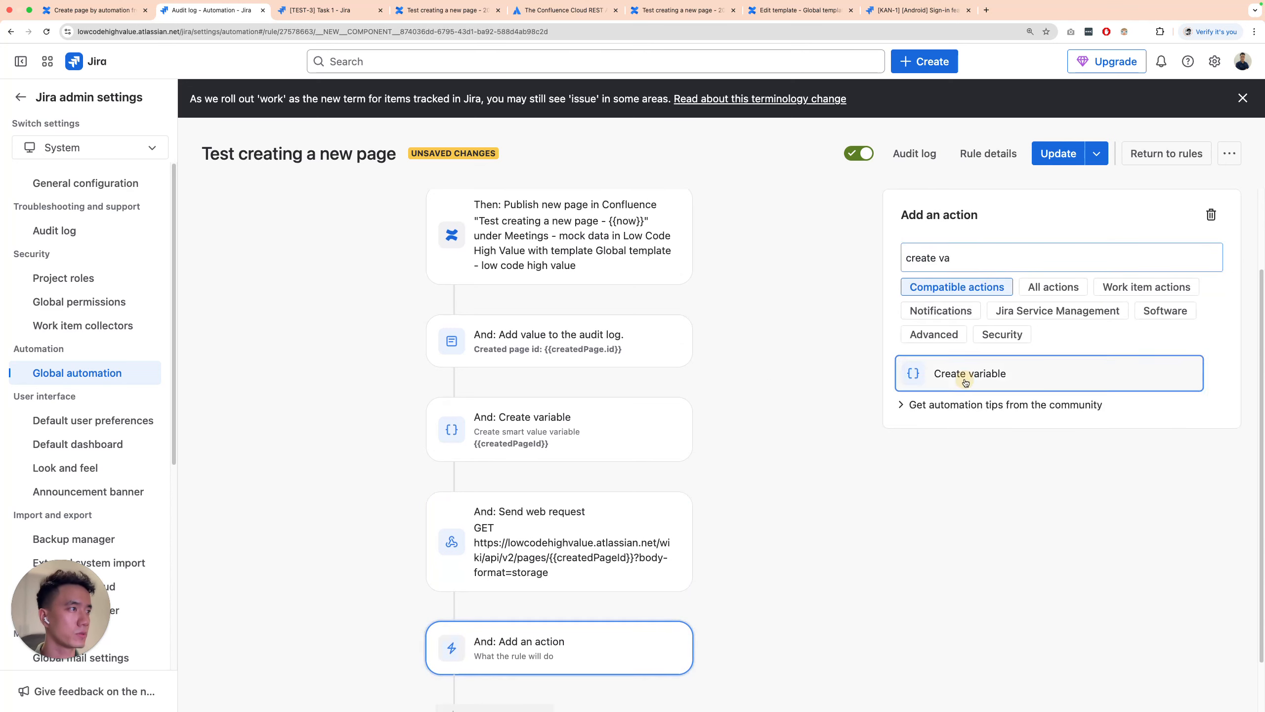
{"action": "left_click", "coordinate": [961, 377]}
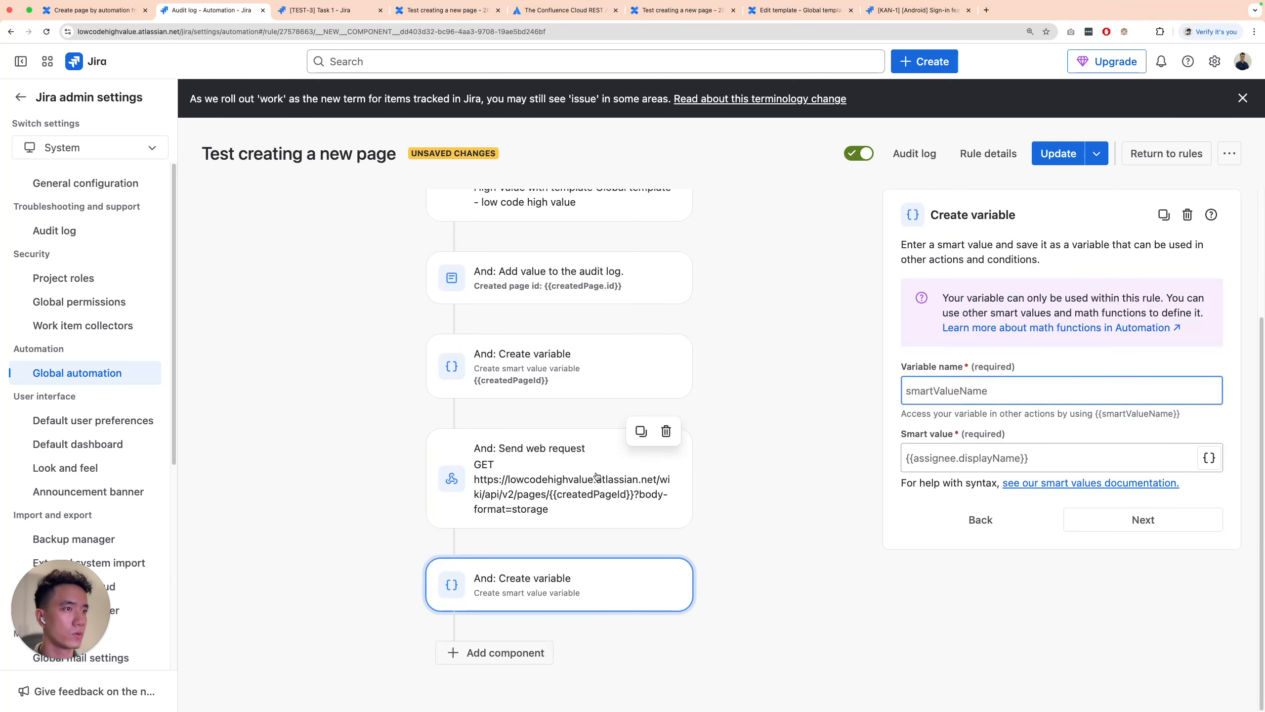
Copy the smart value {{webResponse.body}} from the Send web request action's help on accessing response values
{"action": "left_click", "coordinate": [555, 485]}
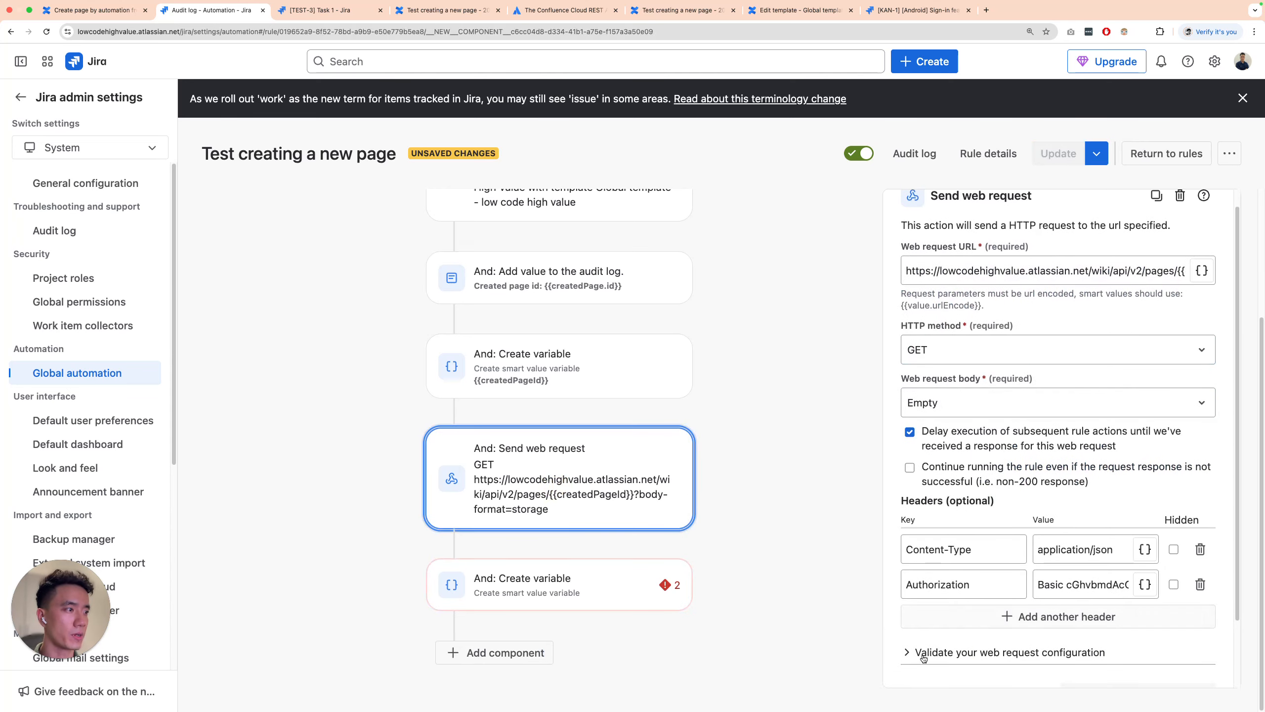
{"action": "left_click", "coordinate": [906, 652]}
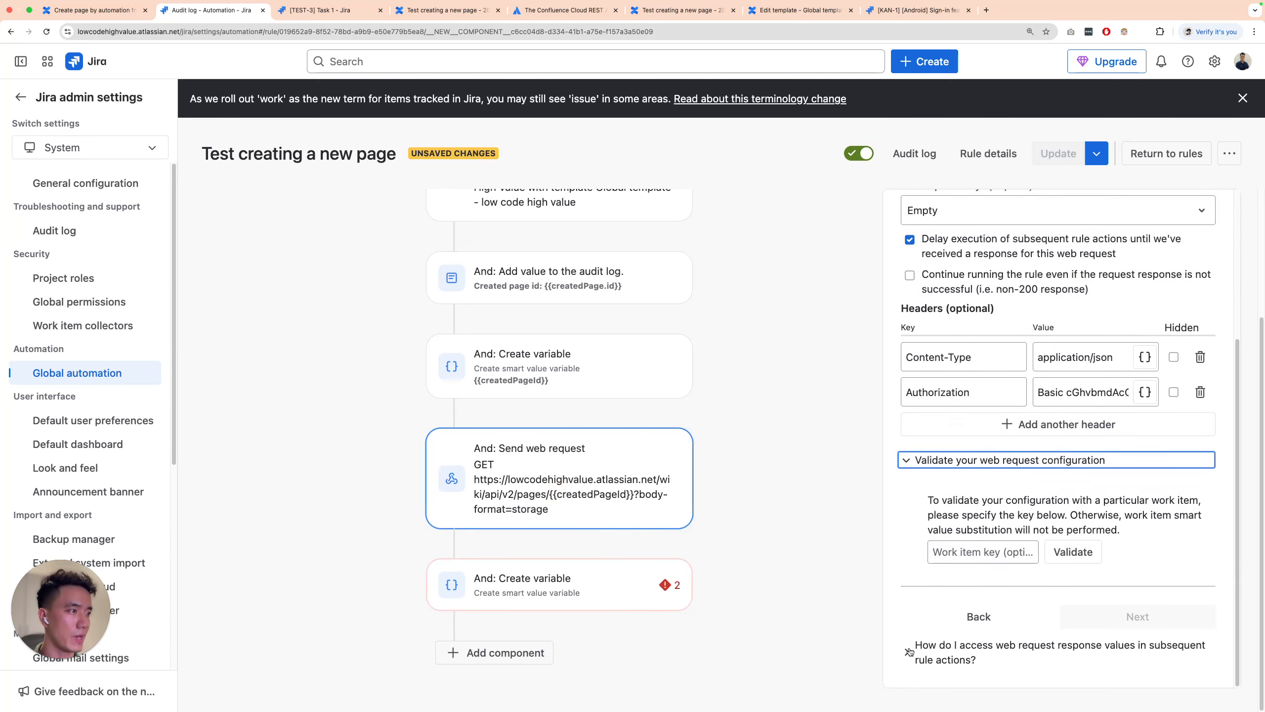
{"action": "left_click", "coordinate": [909, 653]}
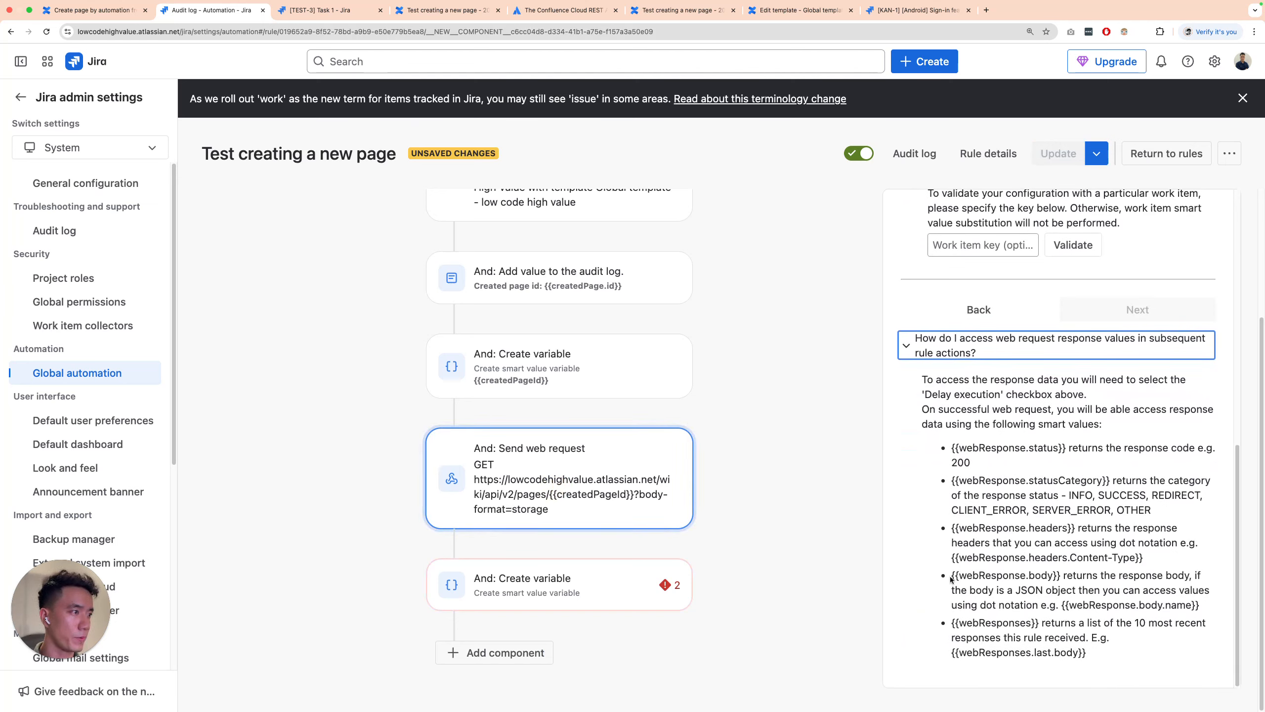
{"action": "left_click_drag", "start_coordinate": [953, 576], "coordinate": [1065, 576]}
{"action": "key", "text": "ctrl+c"}
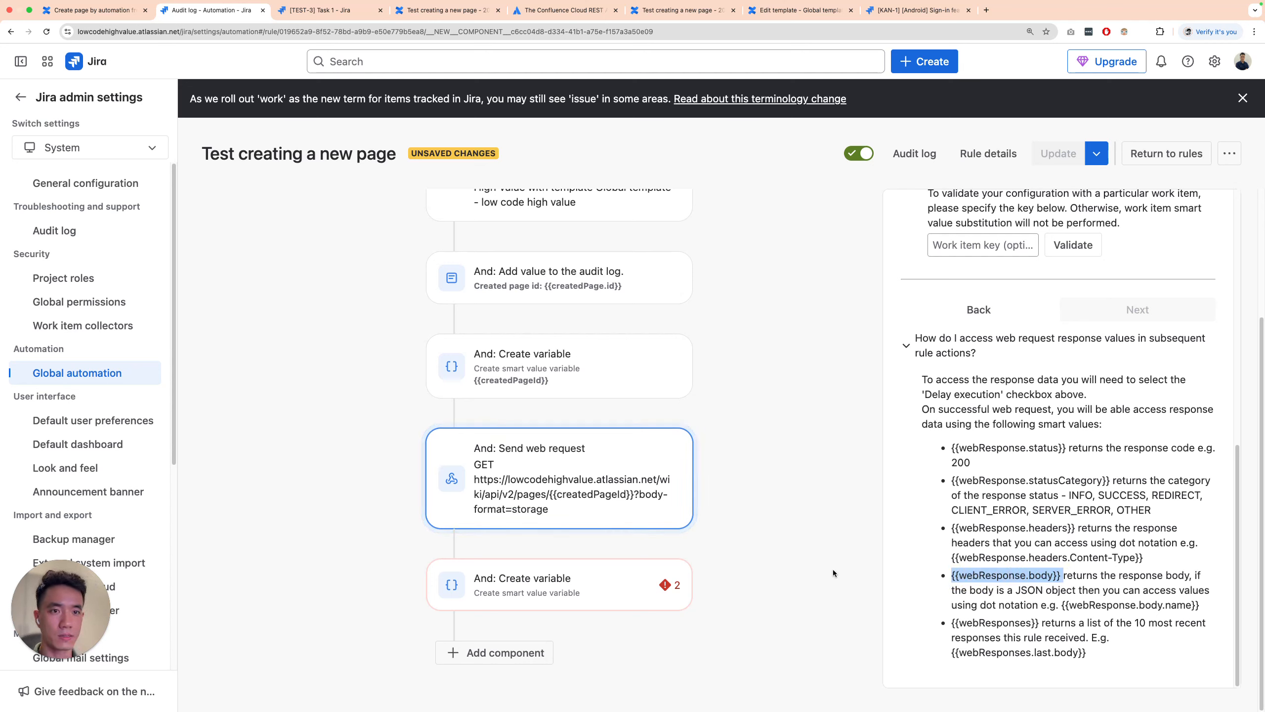
Set the new variable's smart value to {{webResponse.body}} and name the variable bodyStorage
{"action": "left_click", "coordinate": [573, 583]}
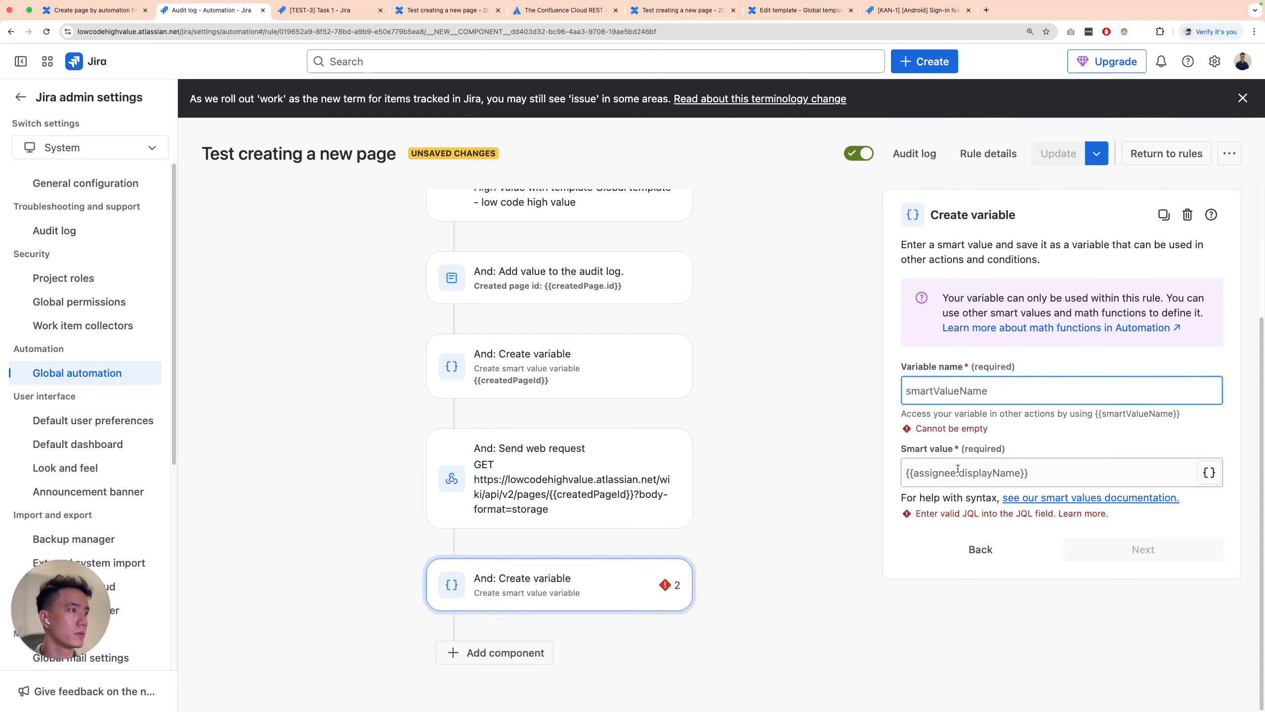
{"action": "left_click", "coordinate": [996, 473]}
{"action": "key", "text": "ctrl+v"}
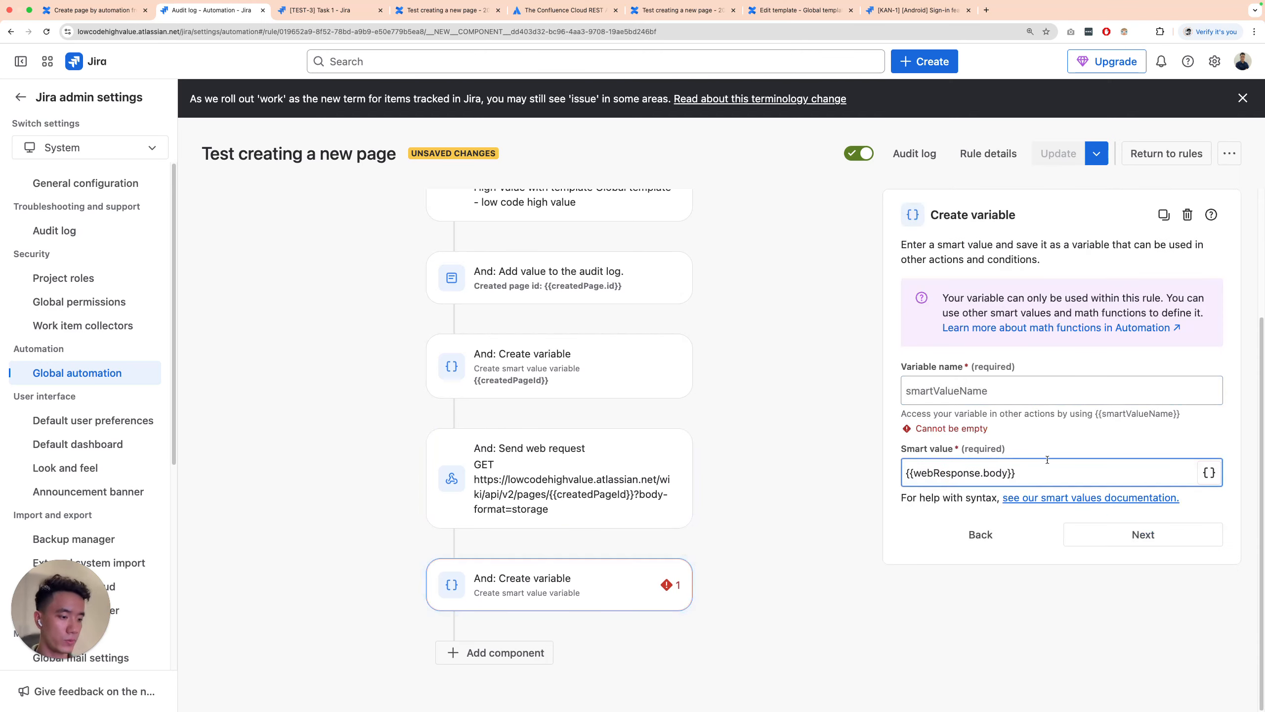
{"action": "left_click", "coordinate": [967, 390]}
{"action": "type", "text": "body"}
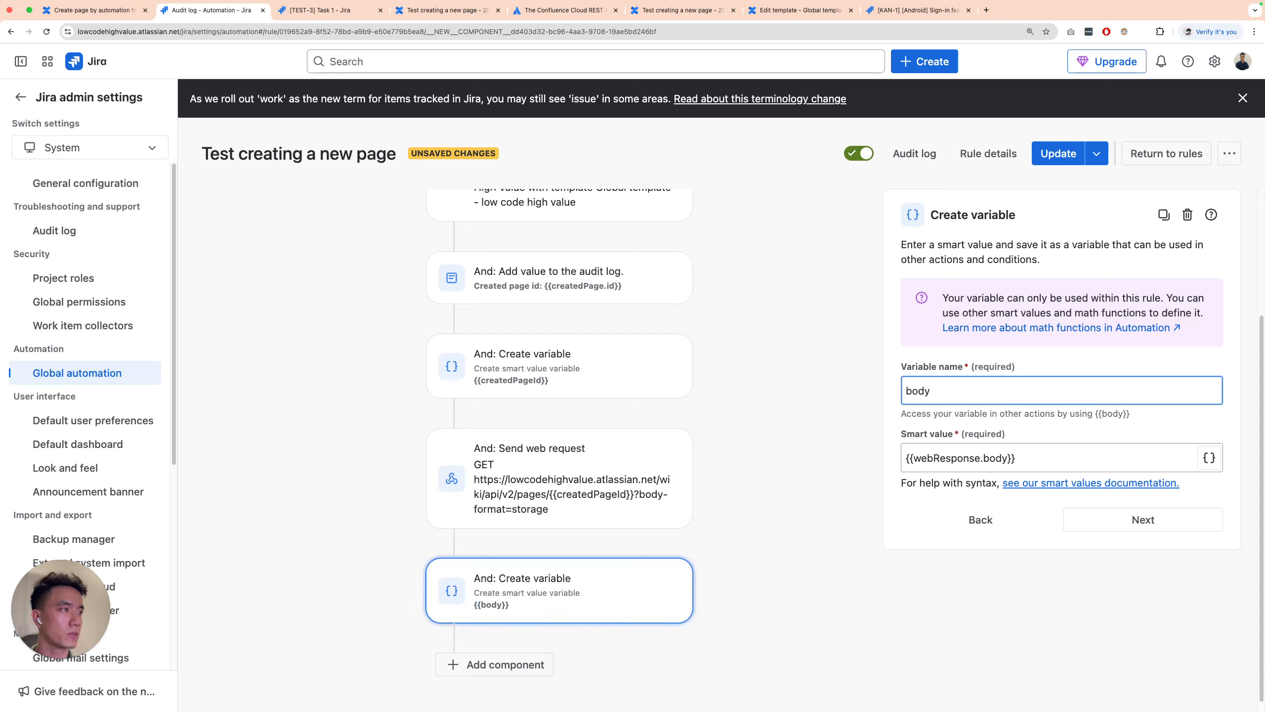
{"action": "type", "text": "Storage"}
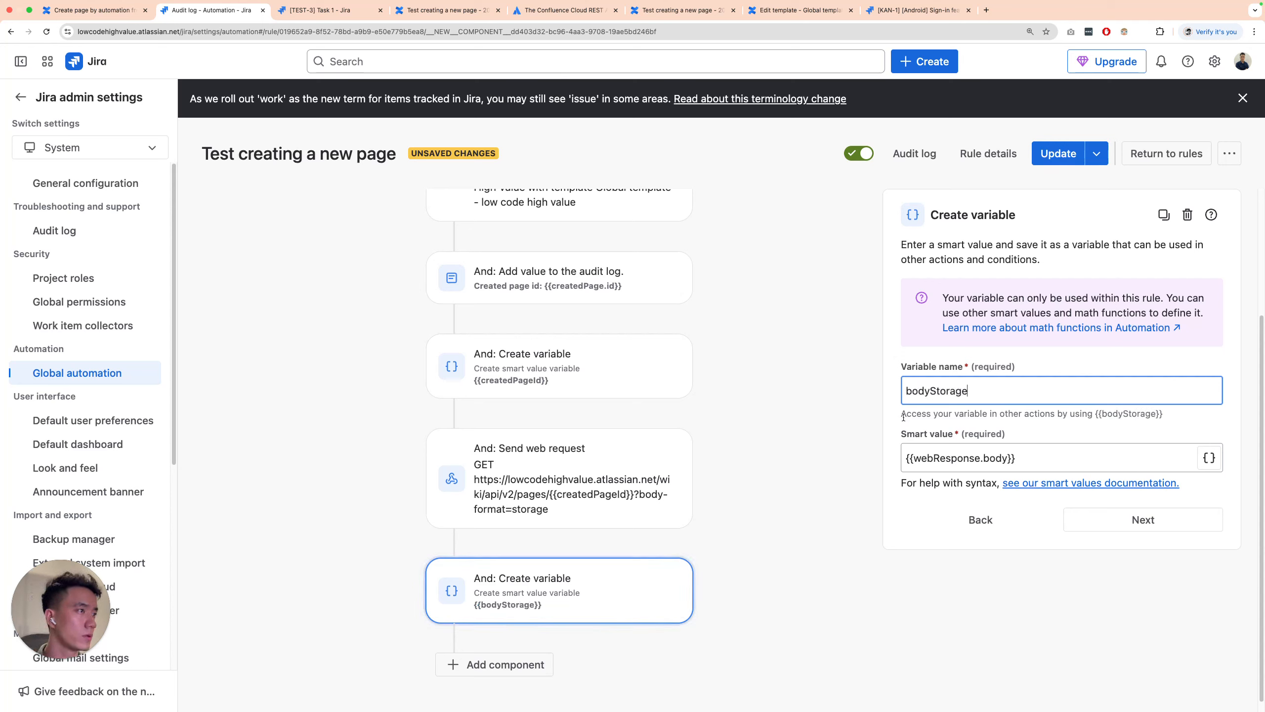
Switch to Postman and examine how the body, storage and value keys are nested in the page's JSON response
{"action": "mouse_move", "coordinate": [873, 710]}
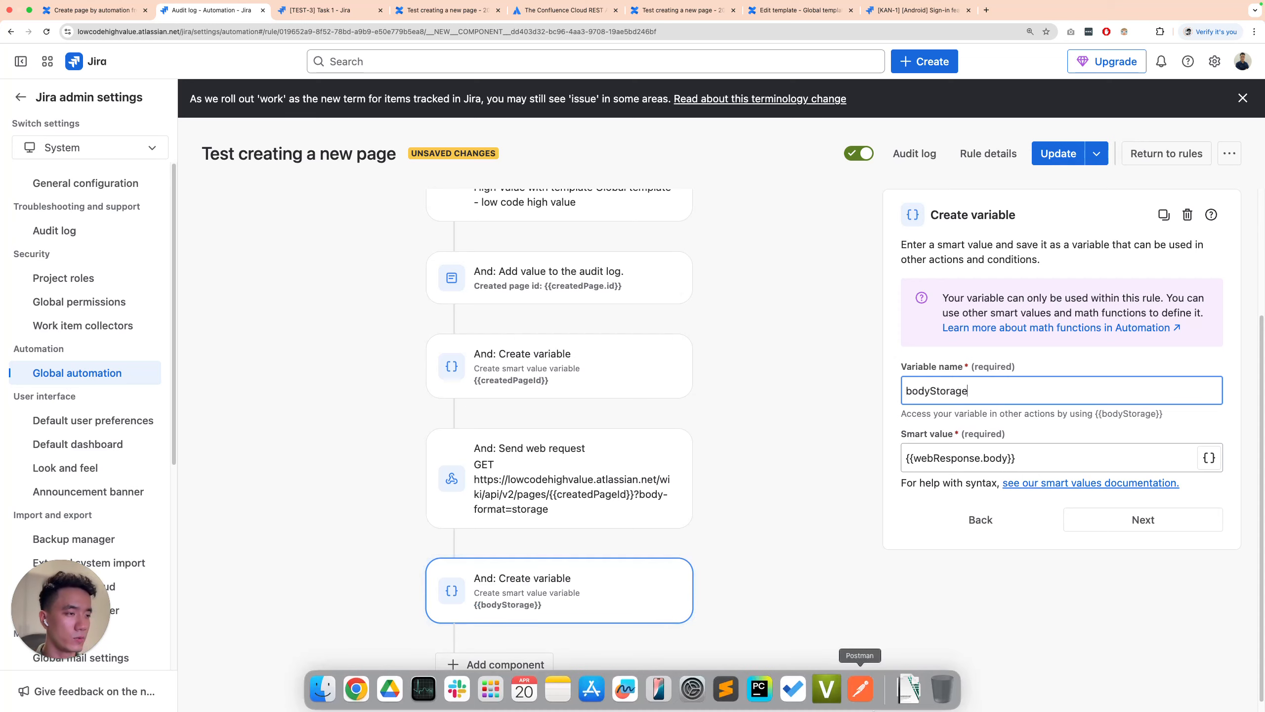
{"action": "left_click", "coordinate": [859, 686]}
{"action": "scroll", "coordinate": [543, 498], "scroll_direction": "down", "scroll_amount": 2}
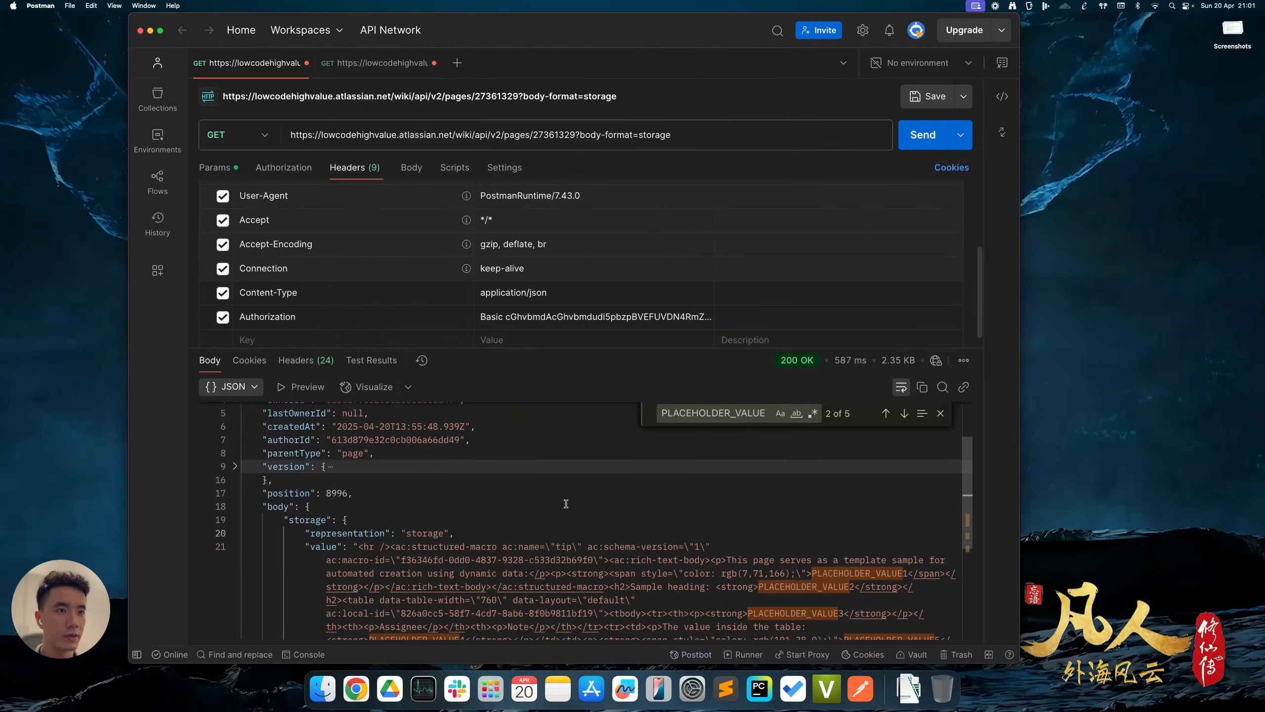
{"action": "scroll", "coordinate": [523, 496], "scroll_direction": "up", "scroll_amount": 4}
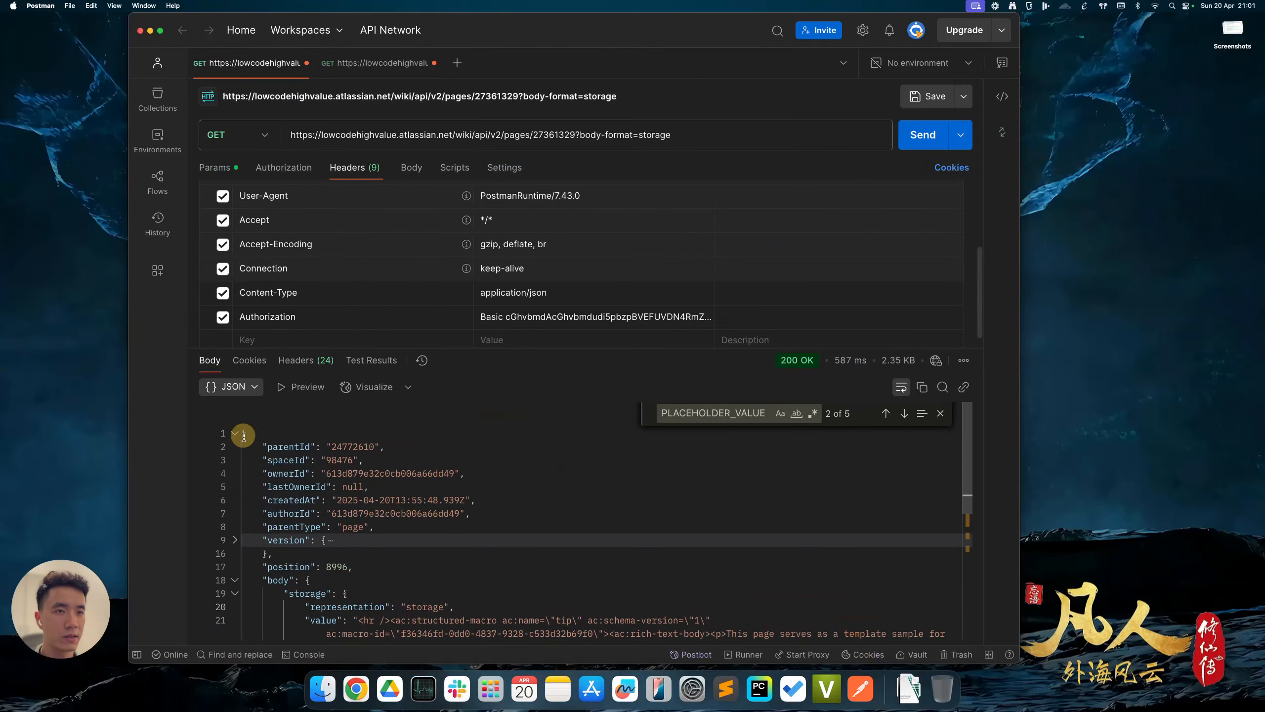
{"action": "scroll", "coordinate": [289, 520], "scroll_direction": "down", "scroll_amount": 2}
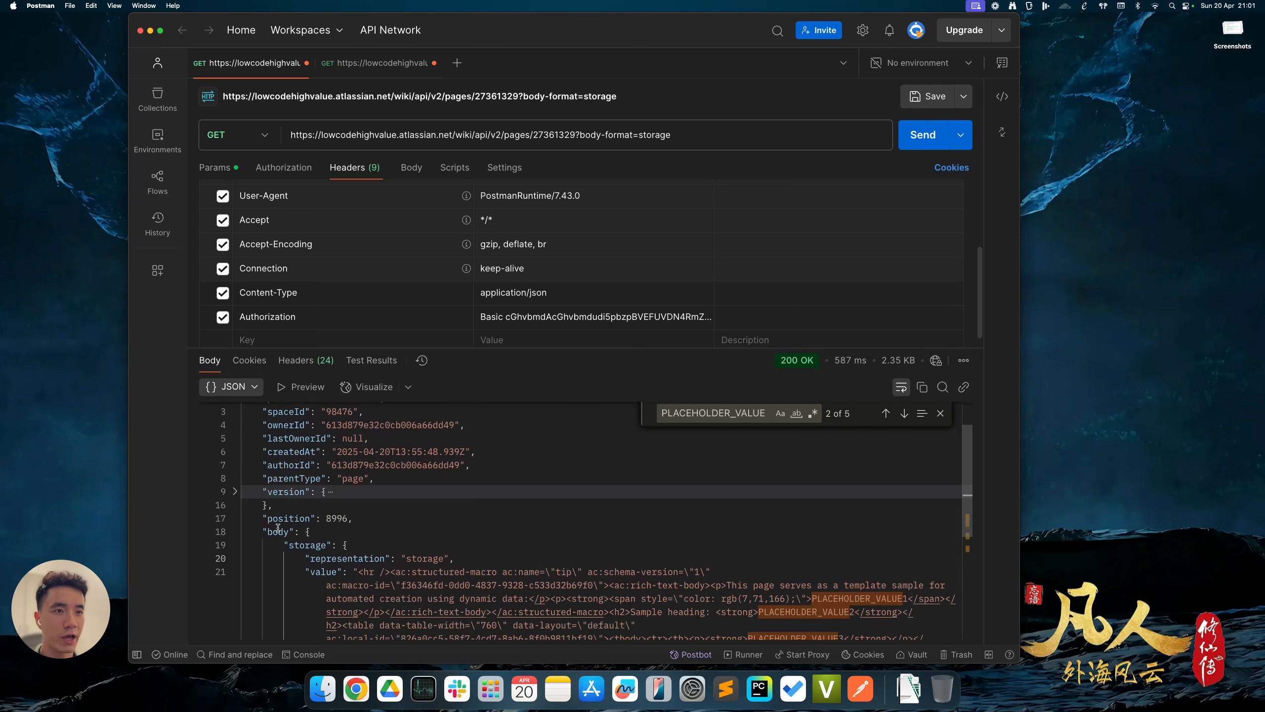
{"action": "double_click", "coordinate": [274, 532]}
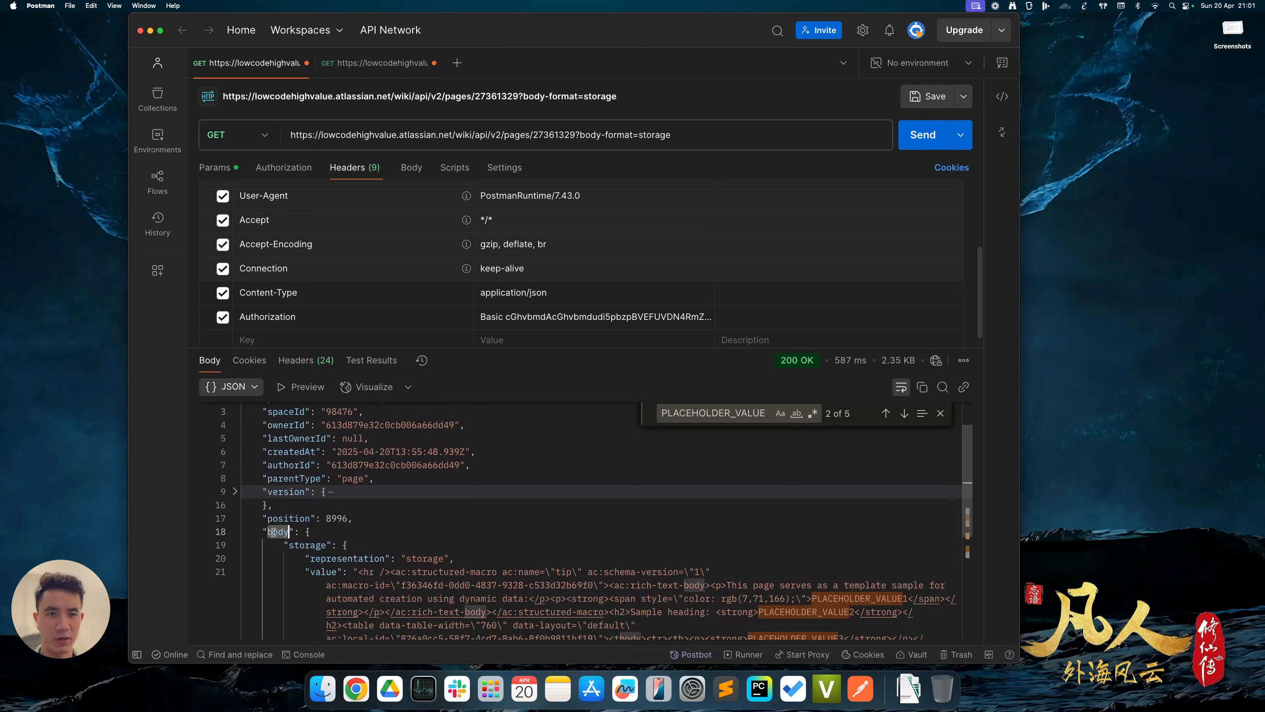
{"action": "double_click", "coordinate": [303, 544]}
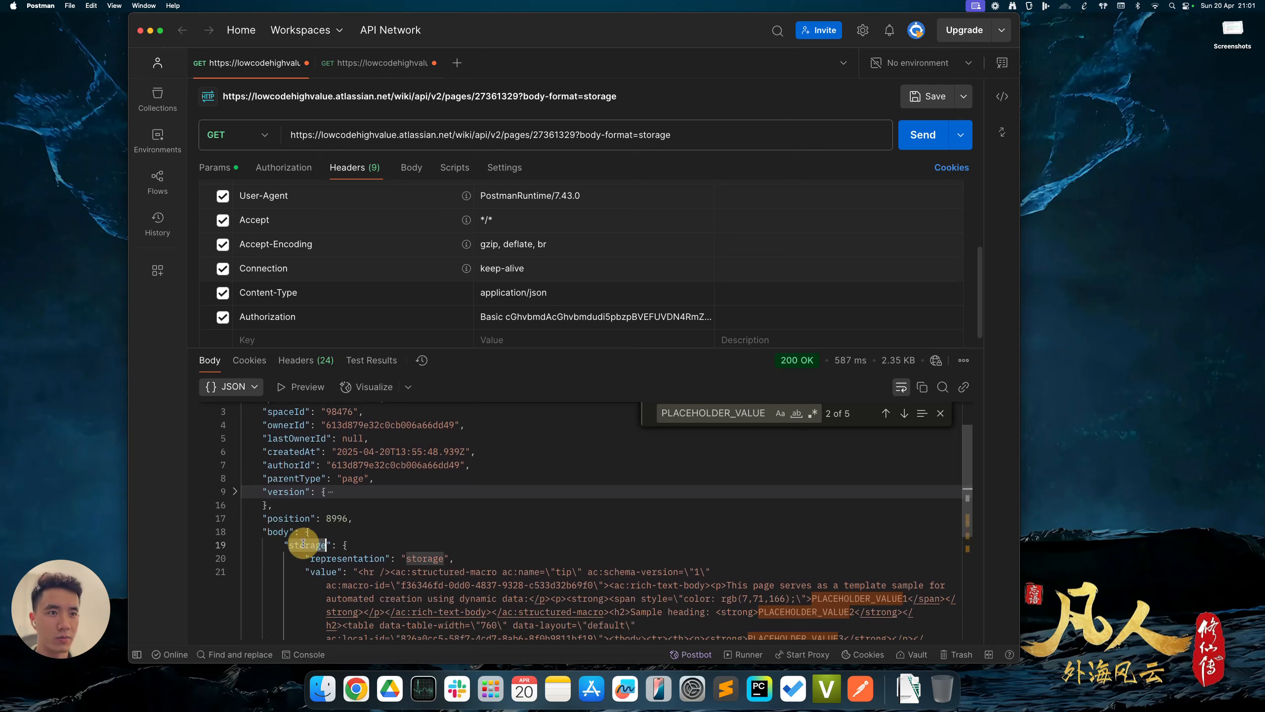
{"action": "scroll", "coordinate": [330, 567], "scroll_direction": "down", "scroll_amount": 1}
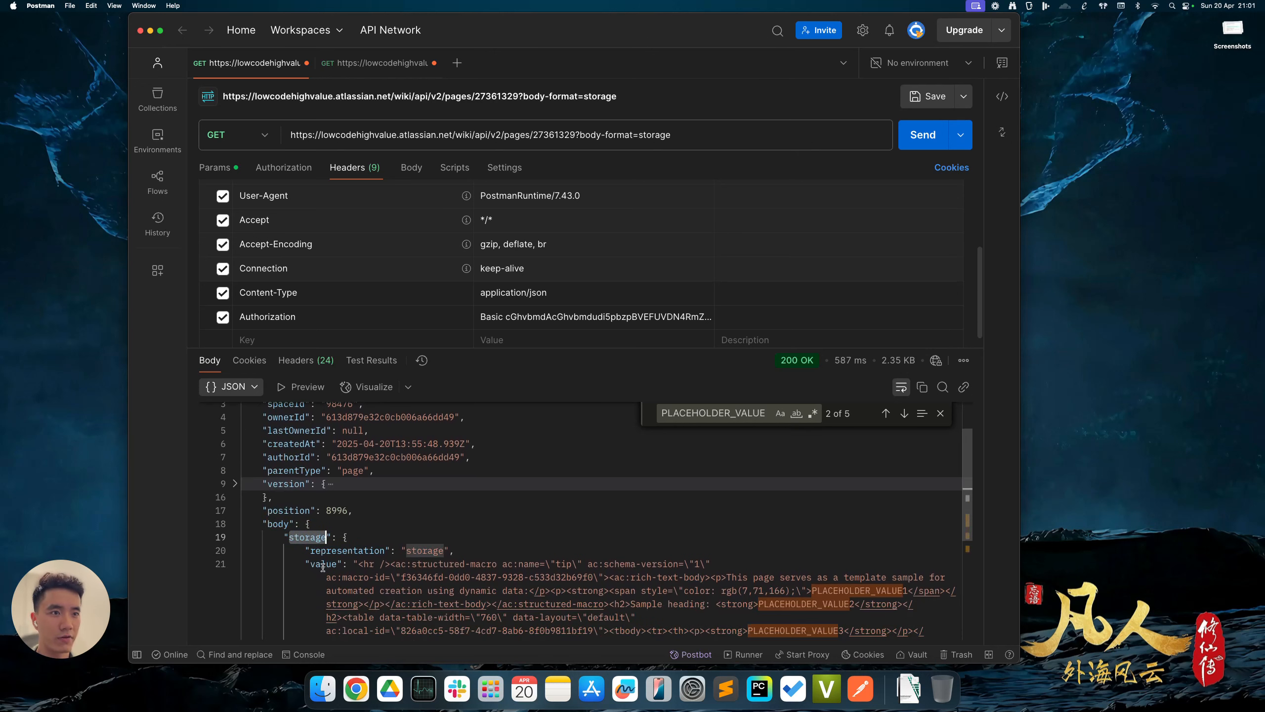
{"action": "double_click", "coordinate": [277, 523]}
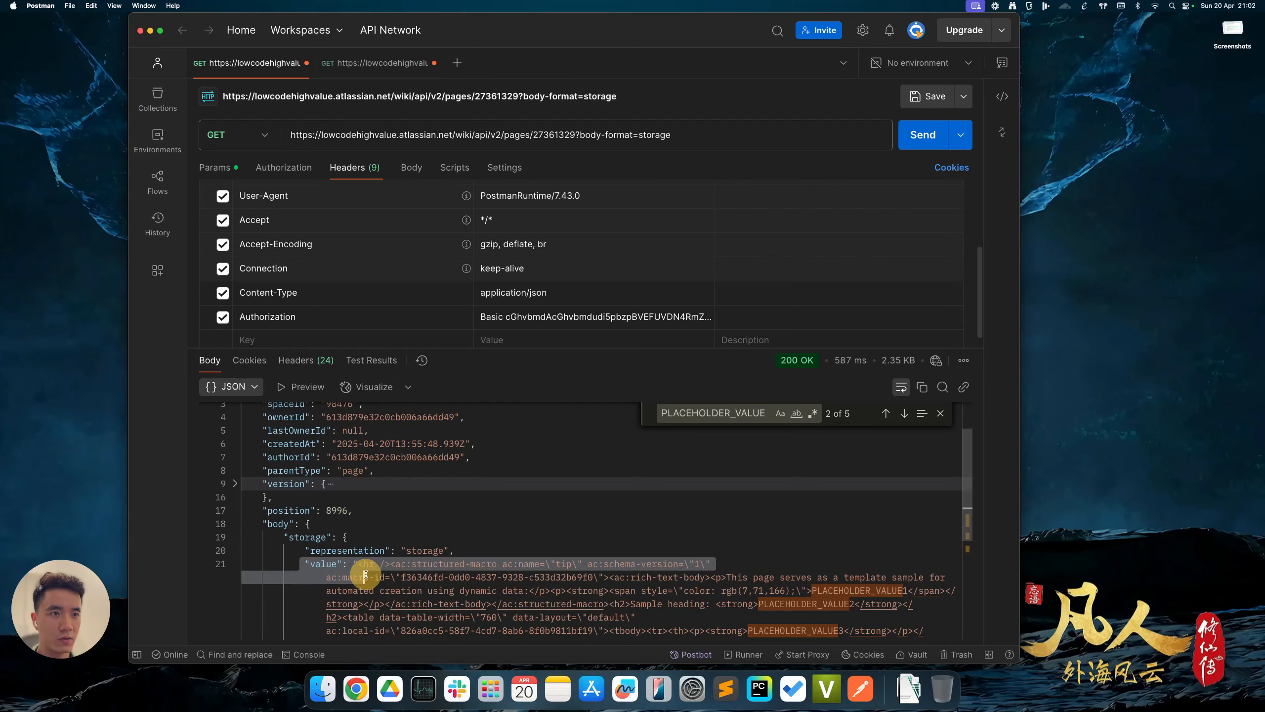
Switch back to the Jira rule in Chrome and extend the bodyStorage variable's smart value to {{webResponse.body.body.storage.value}}
{"action": "key", "text": "ctrl+Right"}
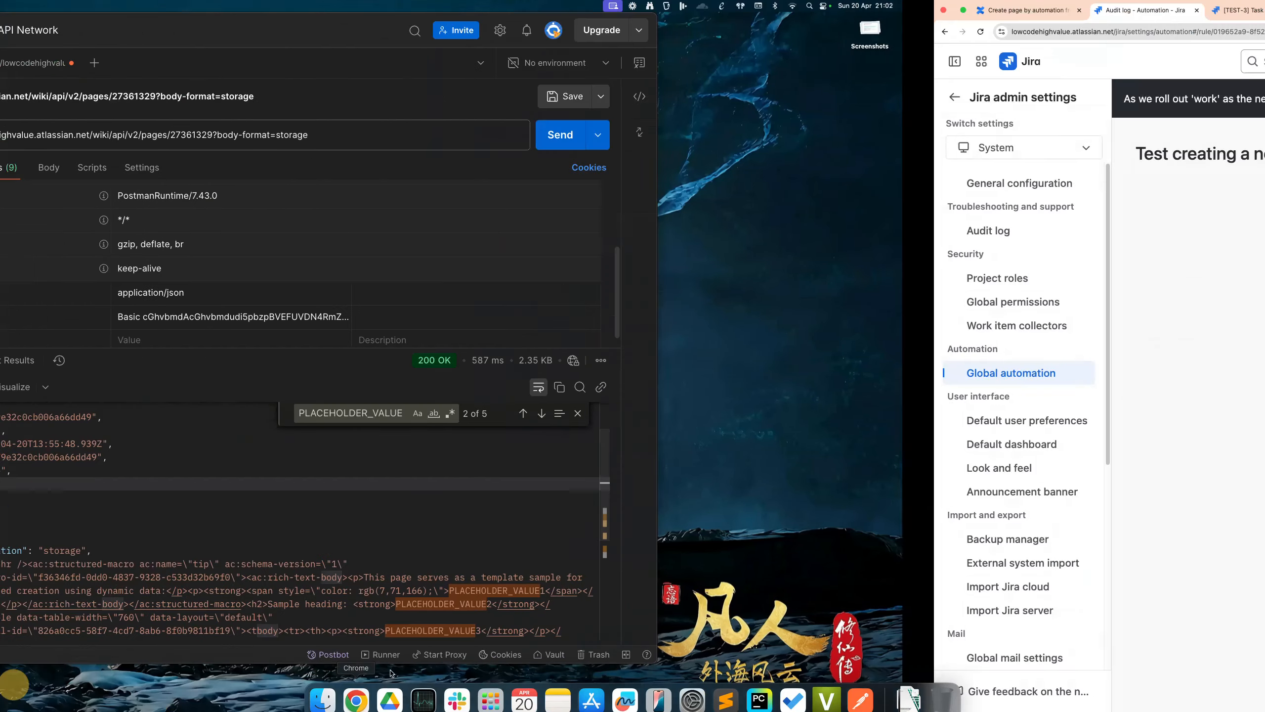
{"action": "left_click", "coordinate": [1008, 458]}
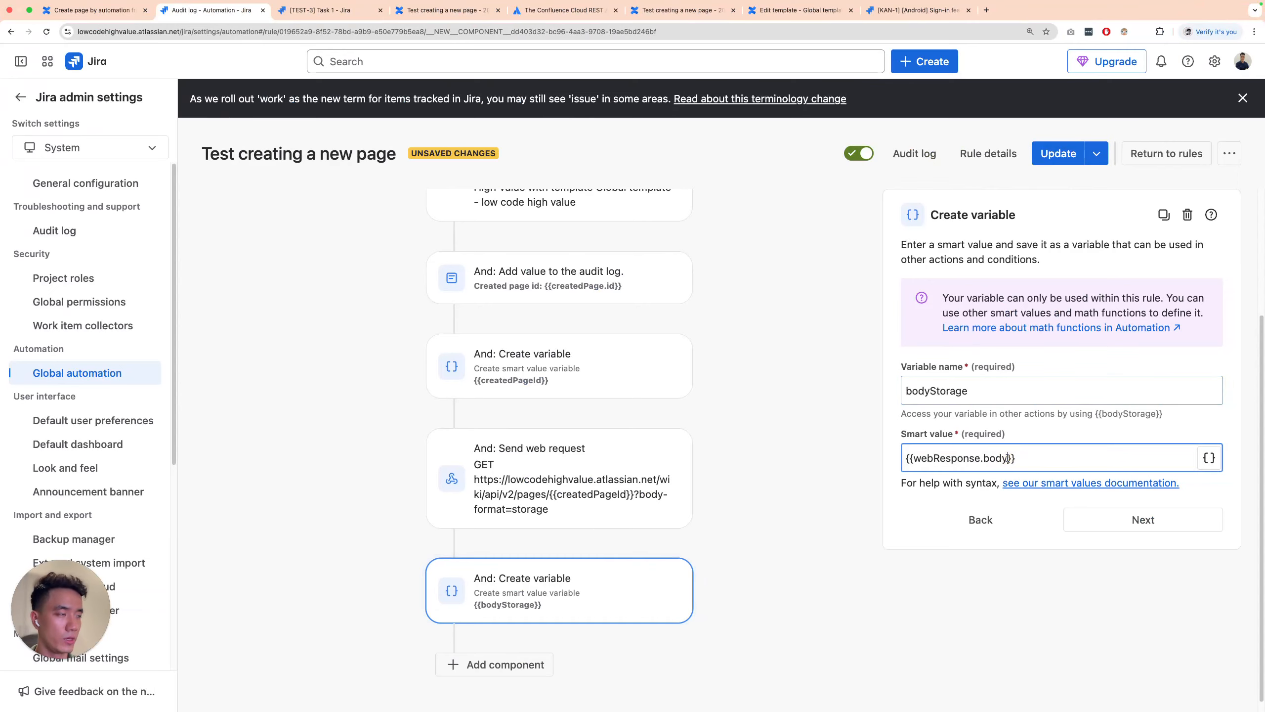
{"action": "type", "text": ".body"}
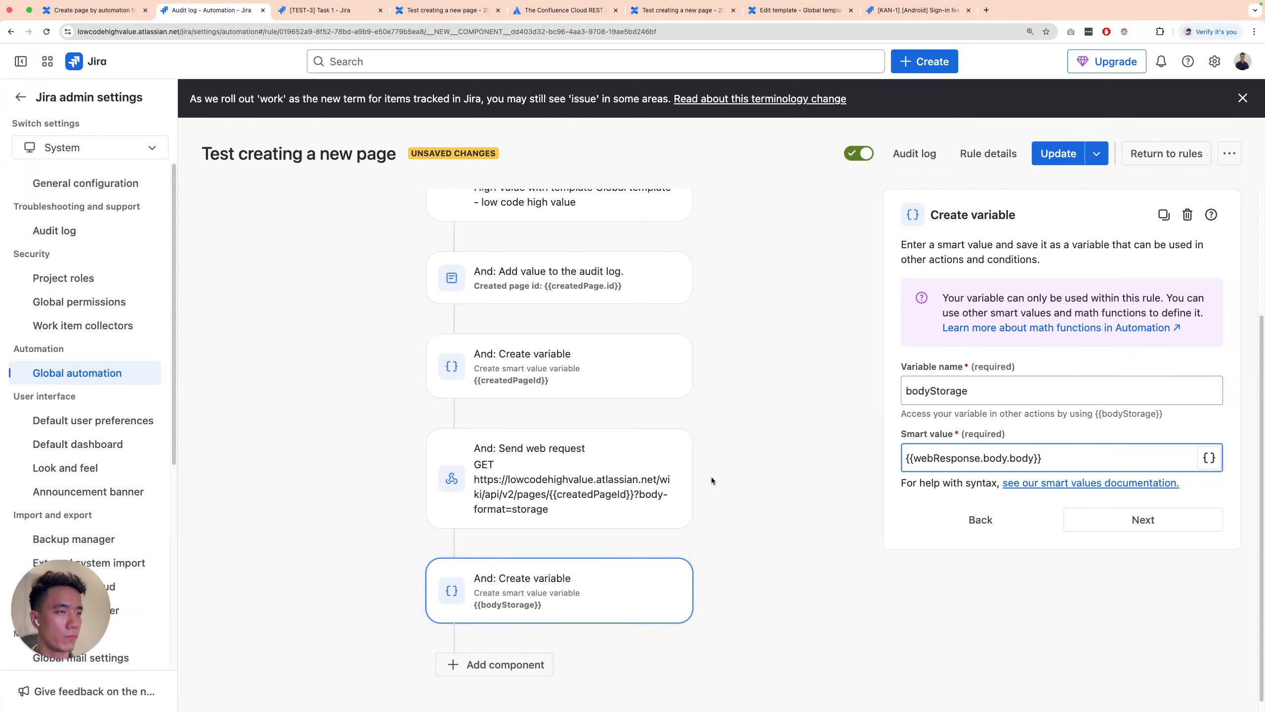
{"action": "key", "text": "ctrl+Left"}
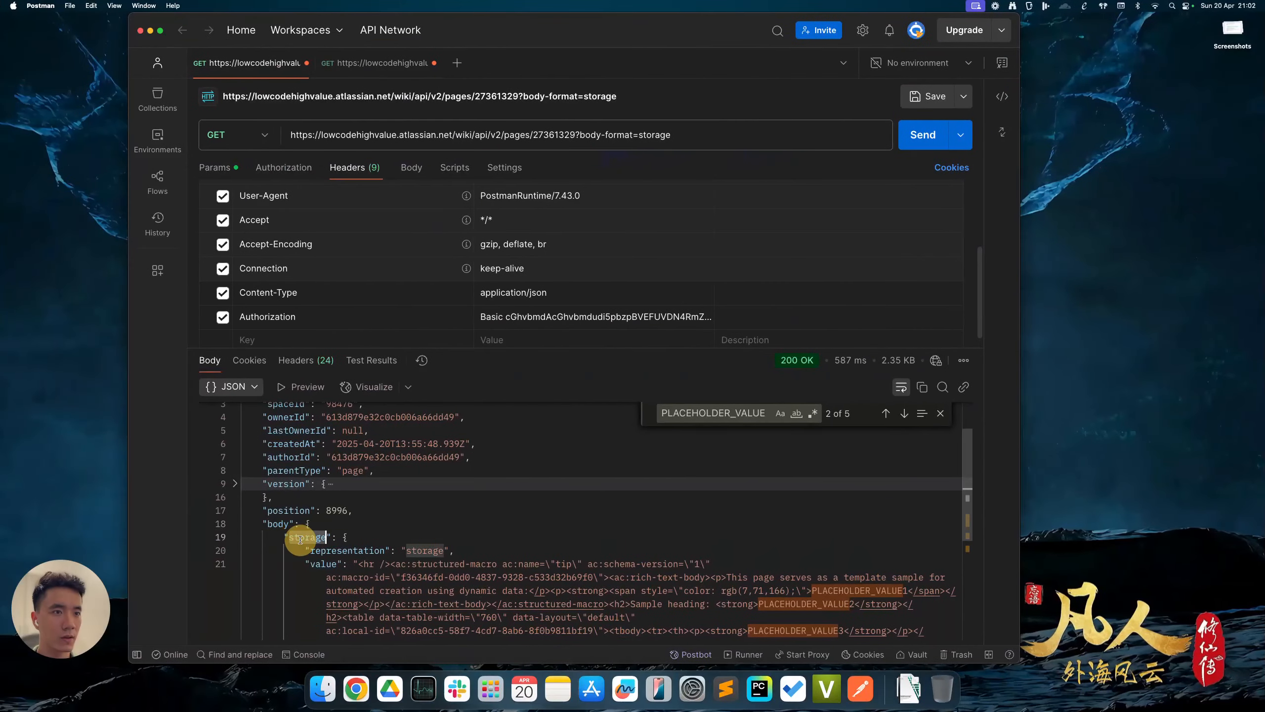
{"action": "key", "text": "ctrl+Right"}
{"action": "type", "text": ".storage.valu"}
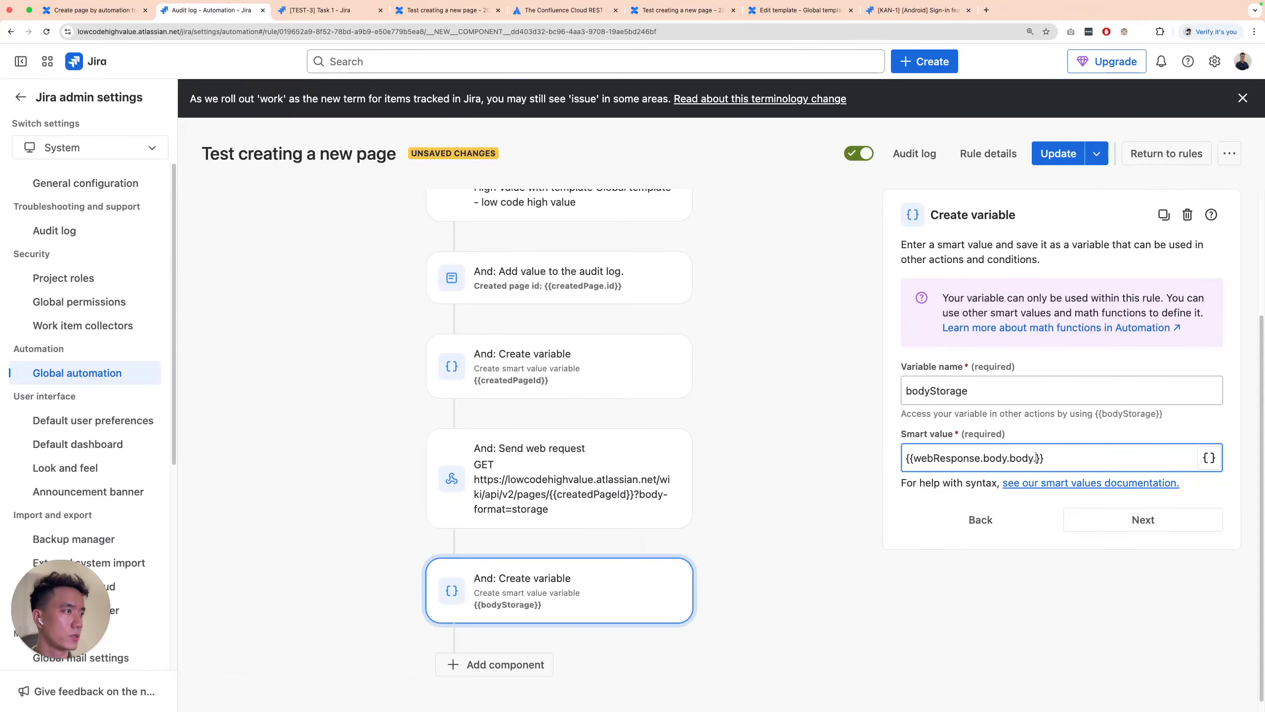
{"action": "type", "text": "e"}
{"action": "double_click", "coordinate": [938, 389]}
{"action": "scroll", "coordinate": [557, 602], "scroll_direction": "down", "scroll_amount": 1}
{"action": "left_click", "coordinate": [501, 649]}
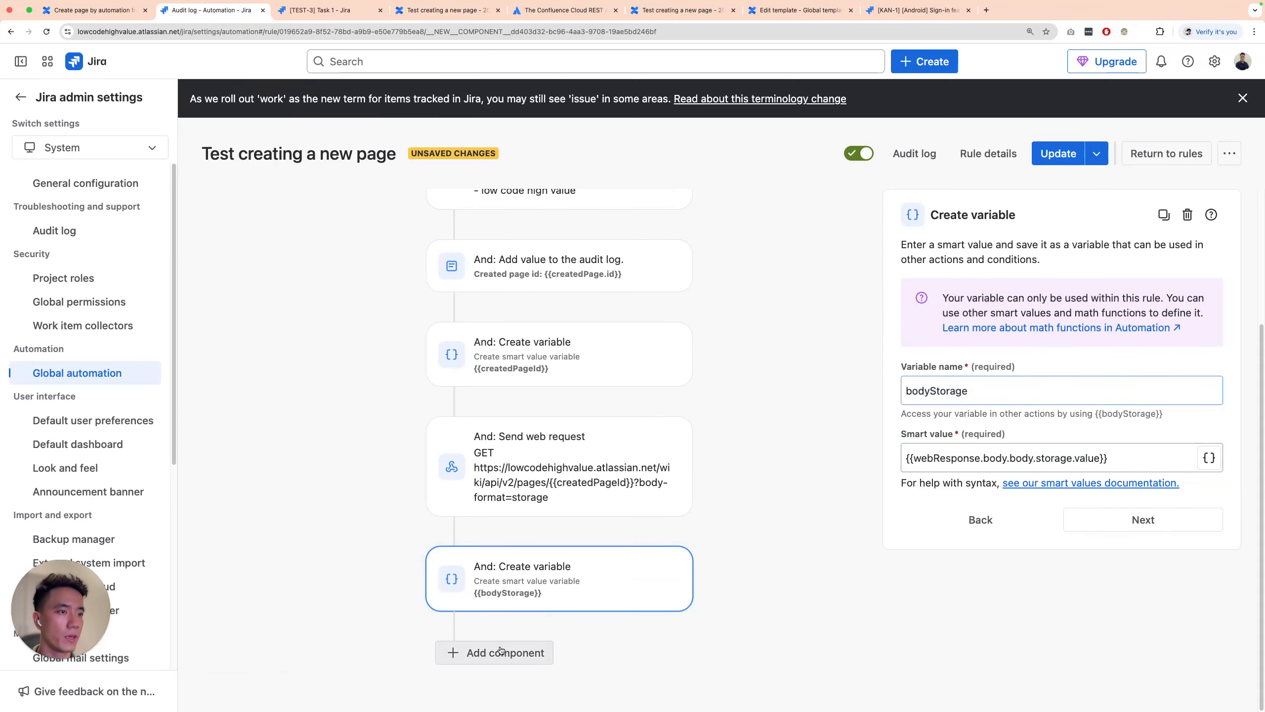
{"action": "left_click", "coordinate": [493, 571]}
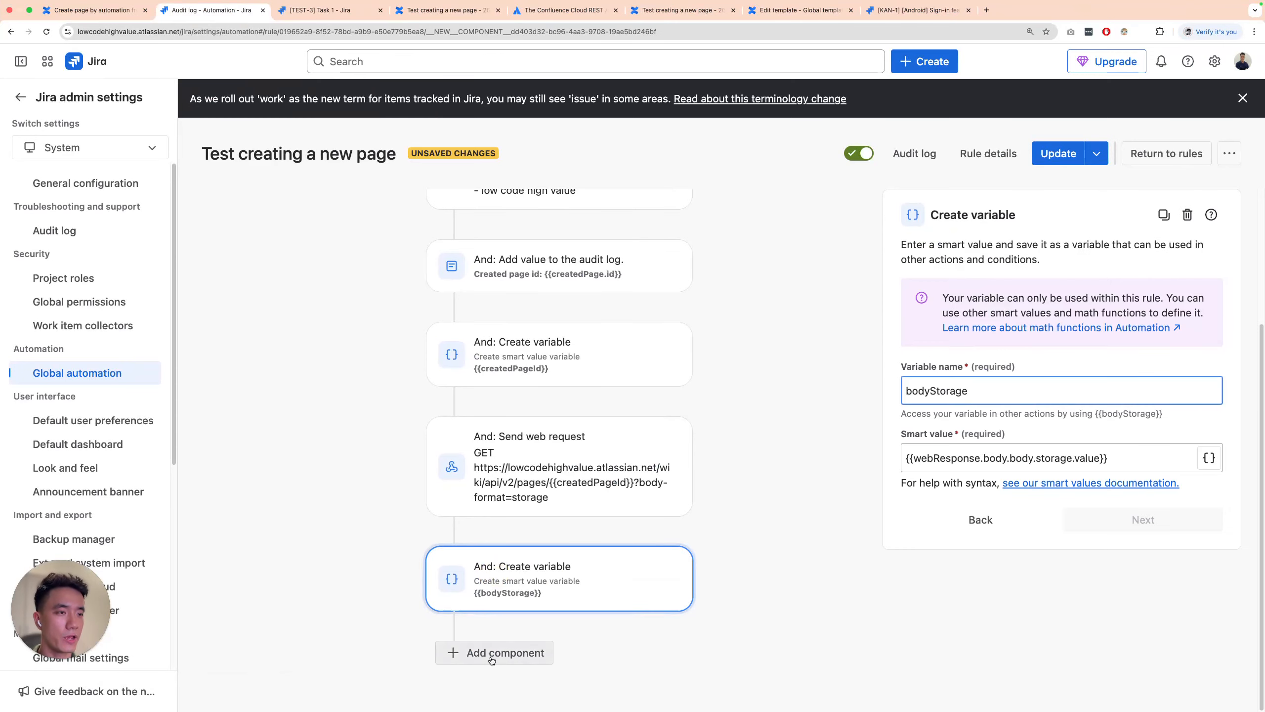
{"action": "left_click", "coordinate": [492, 652]}
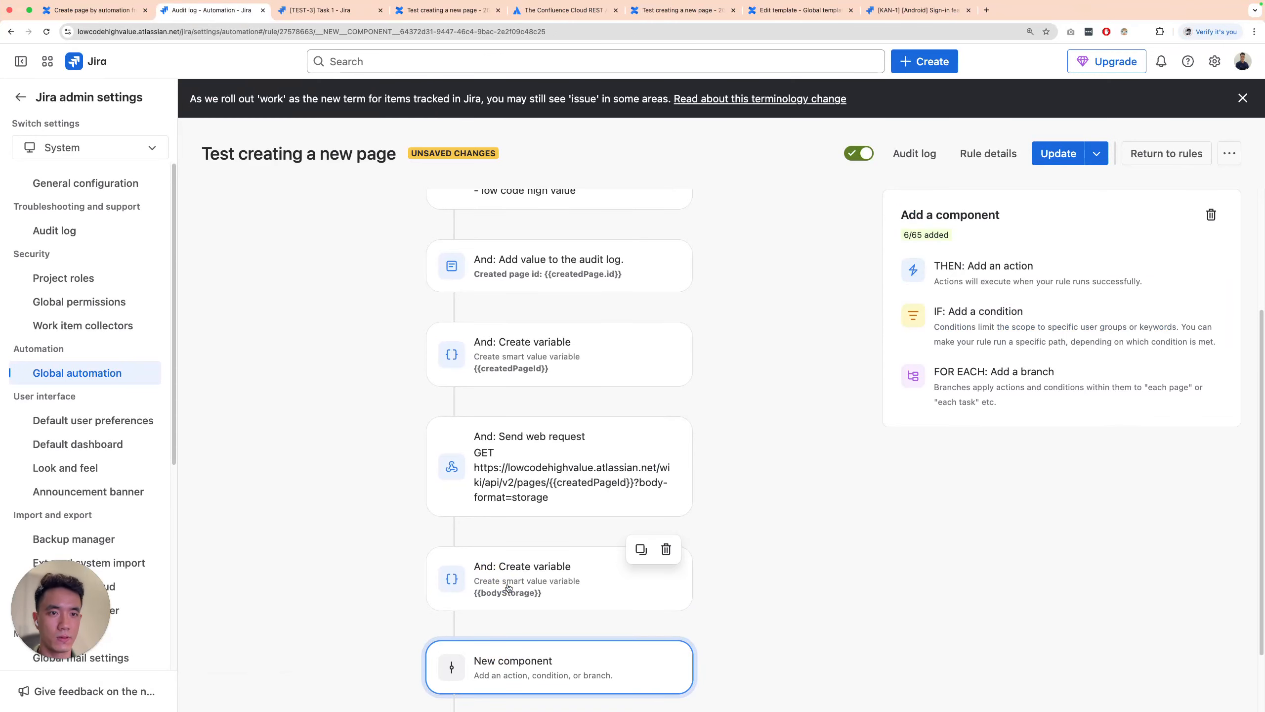
{"action": "left_click", "coordinate": [512, 591]}
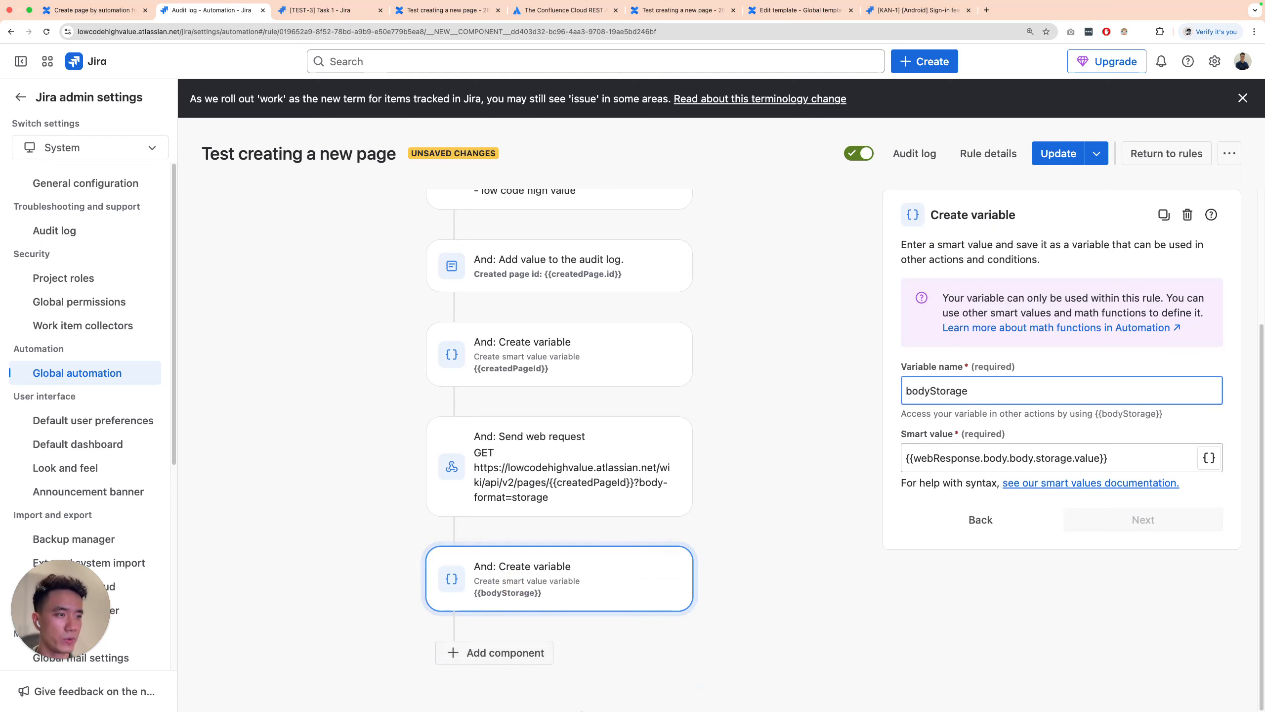
Switch to Sublime Text and examine how the chained replace expression maps each of the five placeholders to its replacement value
{"action": "mouse_move", "coordinate": [623, 708]}
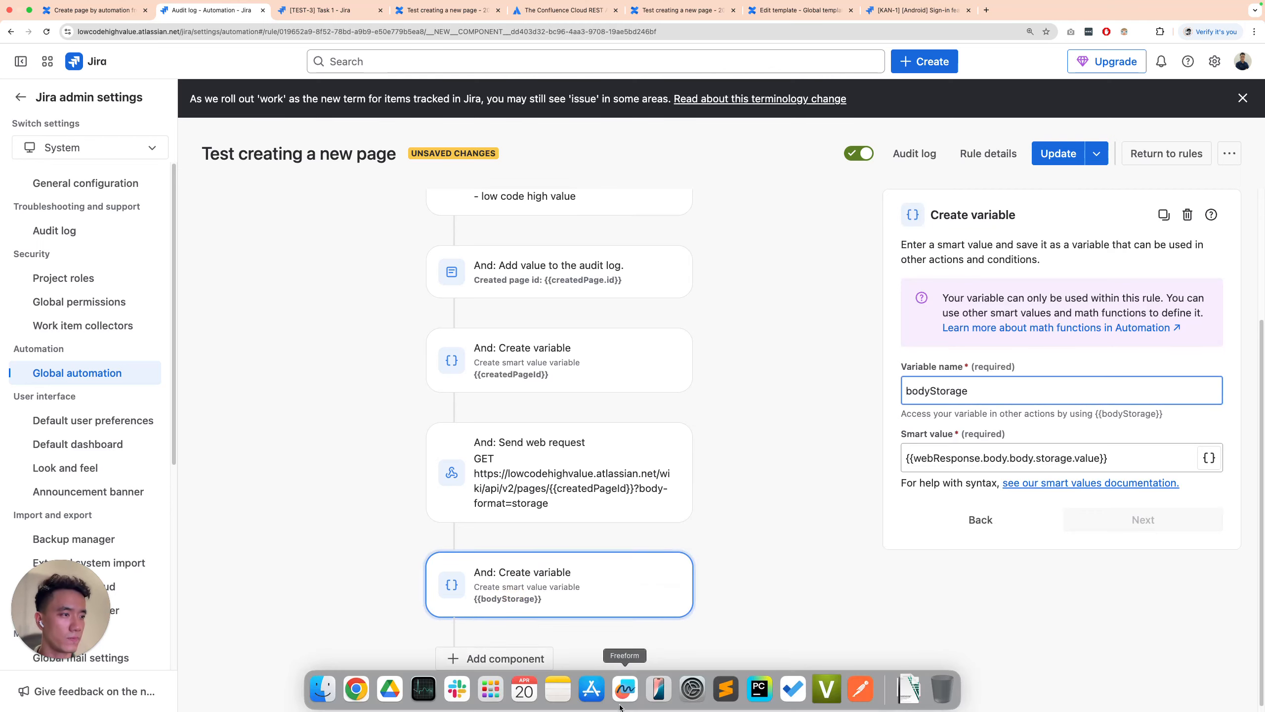
{"action": "left_click", "coordinate": [717, 689]}
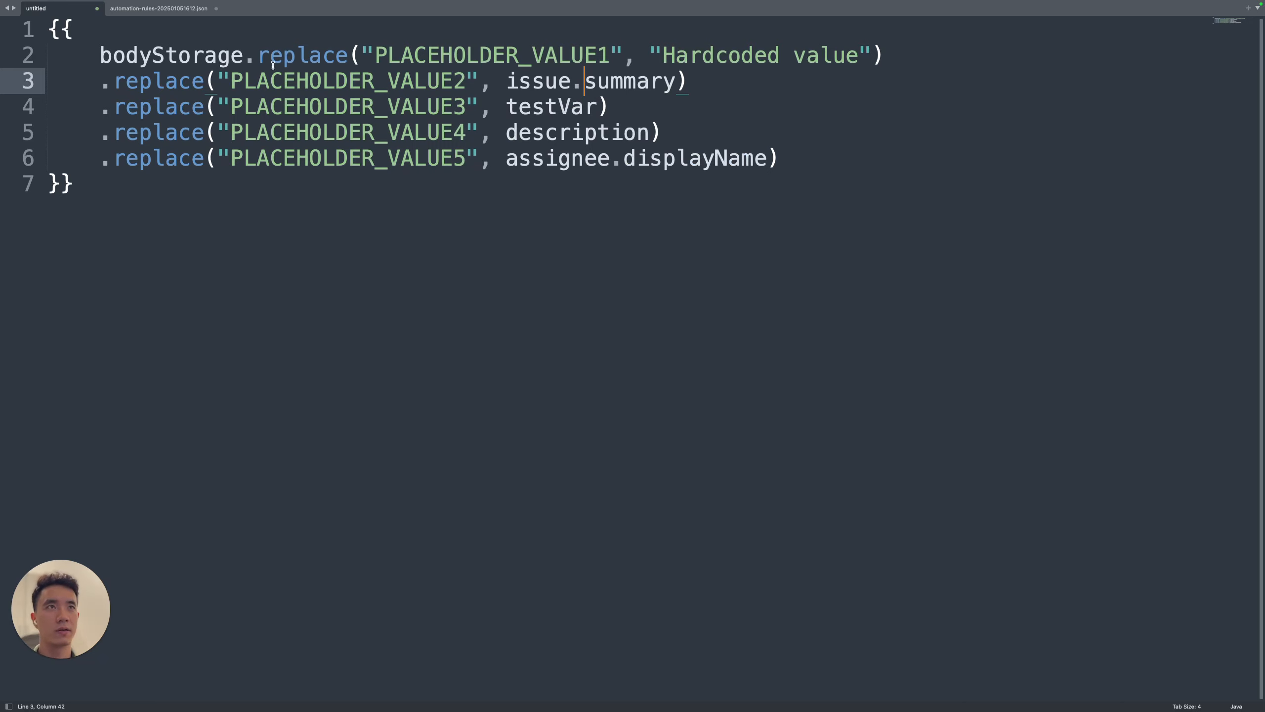
{"action": "left_click", "coordinate": [291, 55]}
{"action": "left_click", "coordinate": [414, 55]}
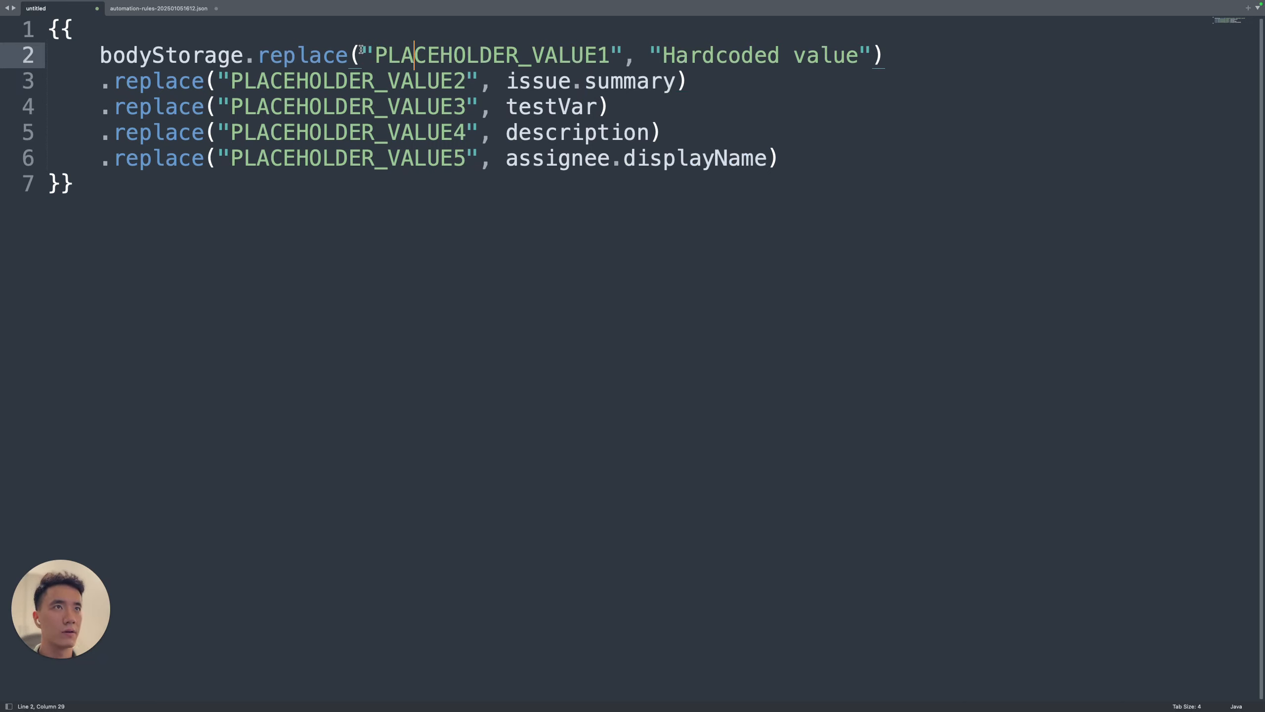
{"action": "left_click_drag", "start_coordinate": [361, 49], "coordinate": [628, 54]}
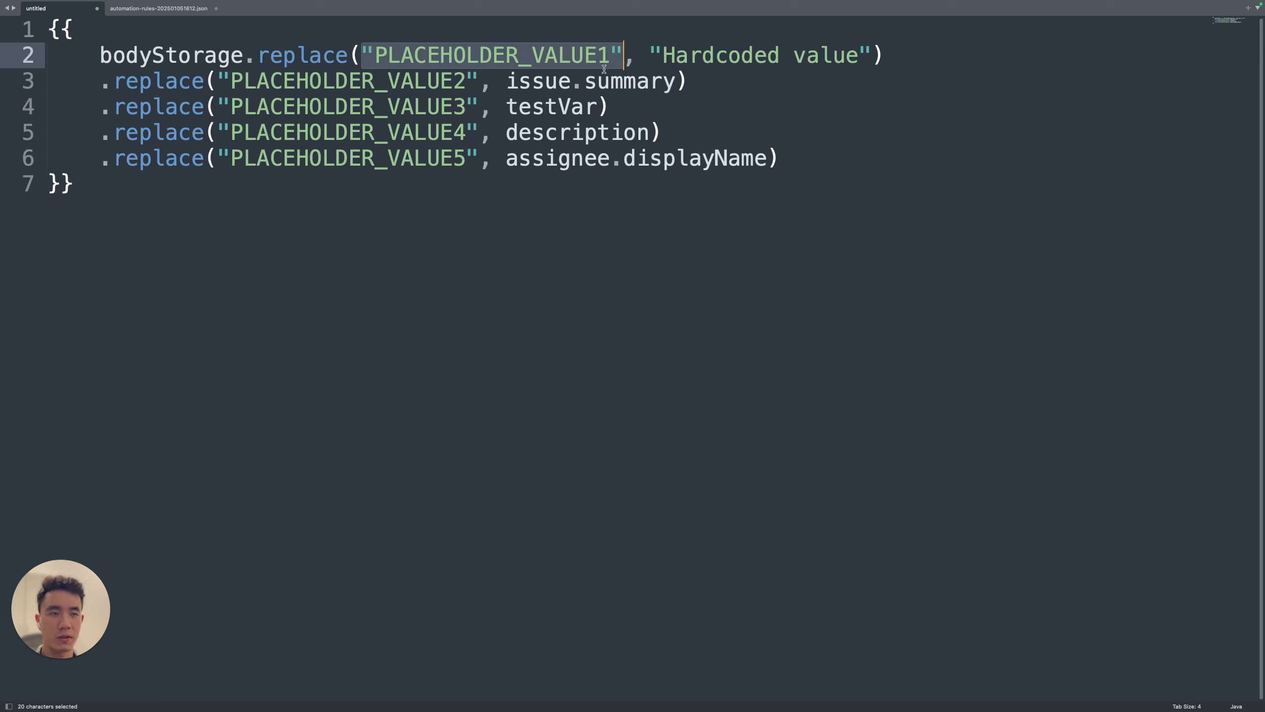
{"action": "left_click_drag", "start_coordinate": [650, 53], "coordinate": [876, 54]}
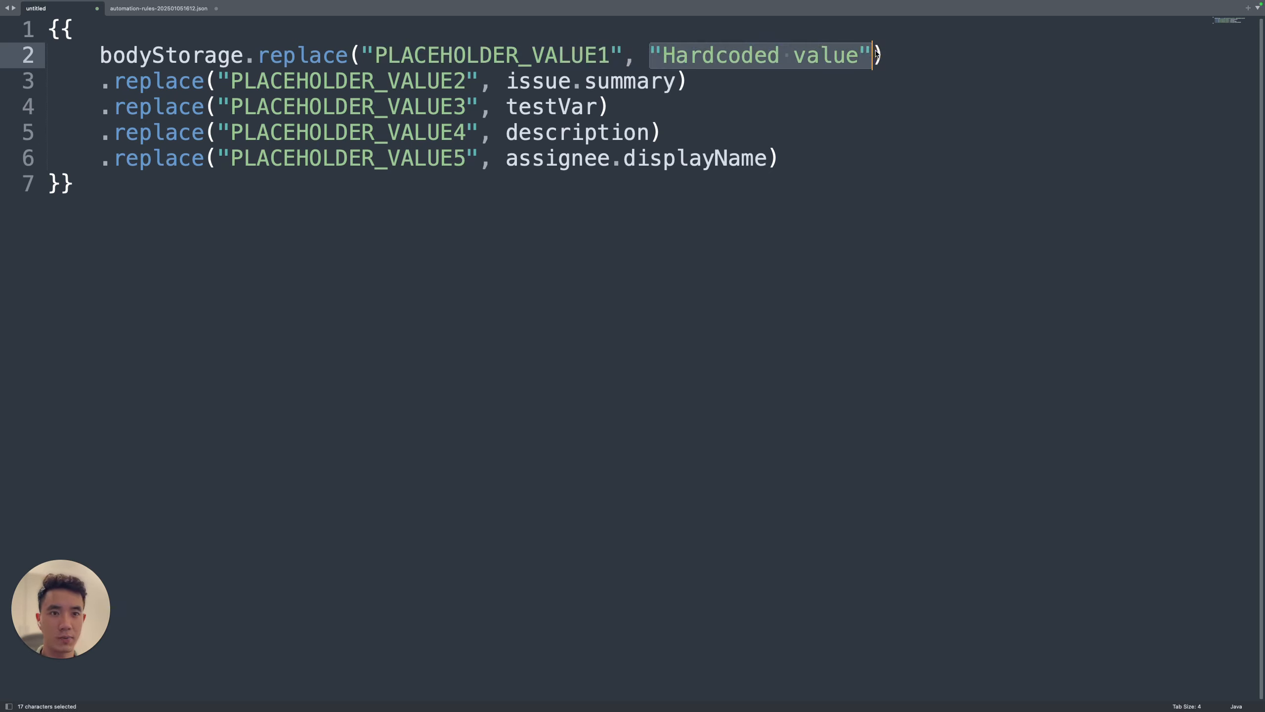
{"action": "left_click", "coordinate": [602, 124]}
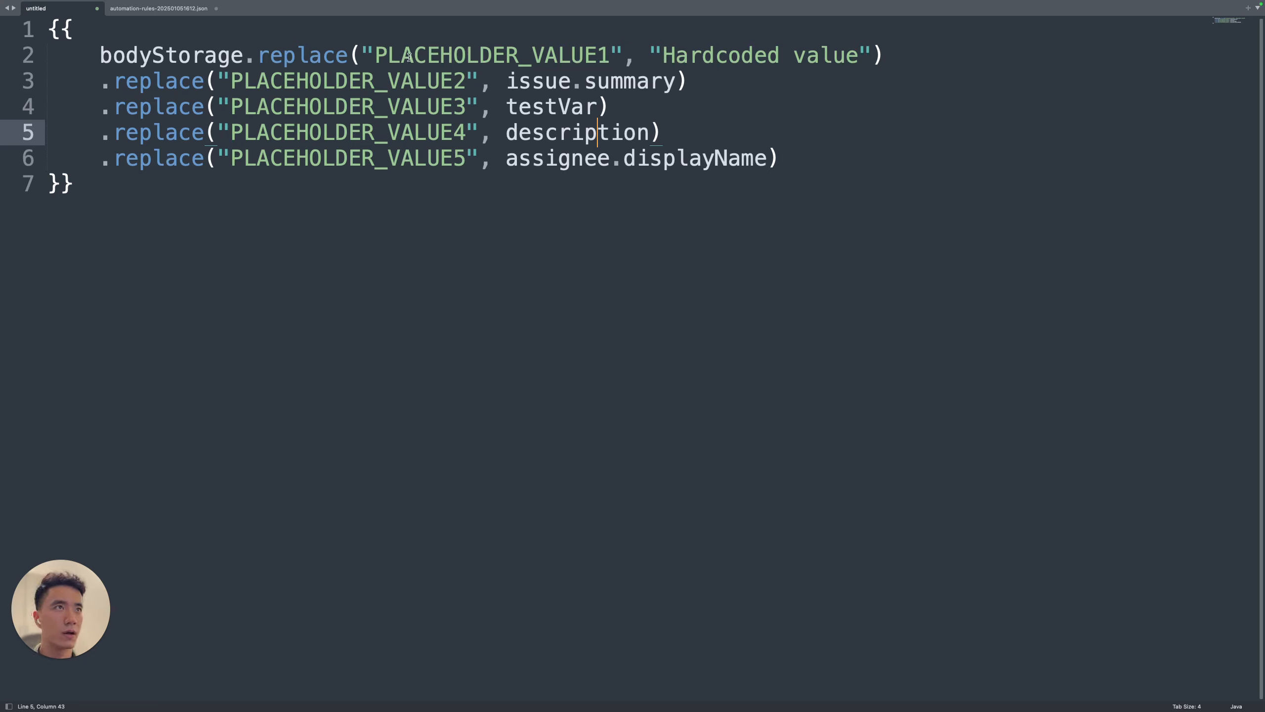
{"action": "left_click_drag", "start_coordinate": [374, 54], "coordinate": [533, 50]}
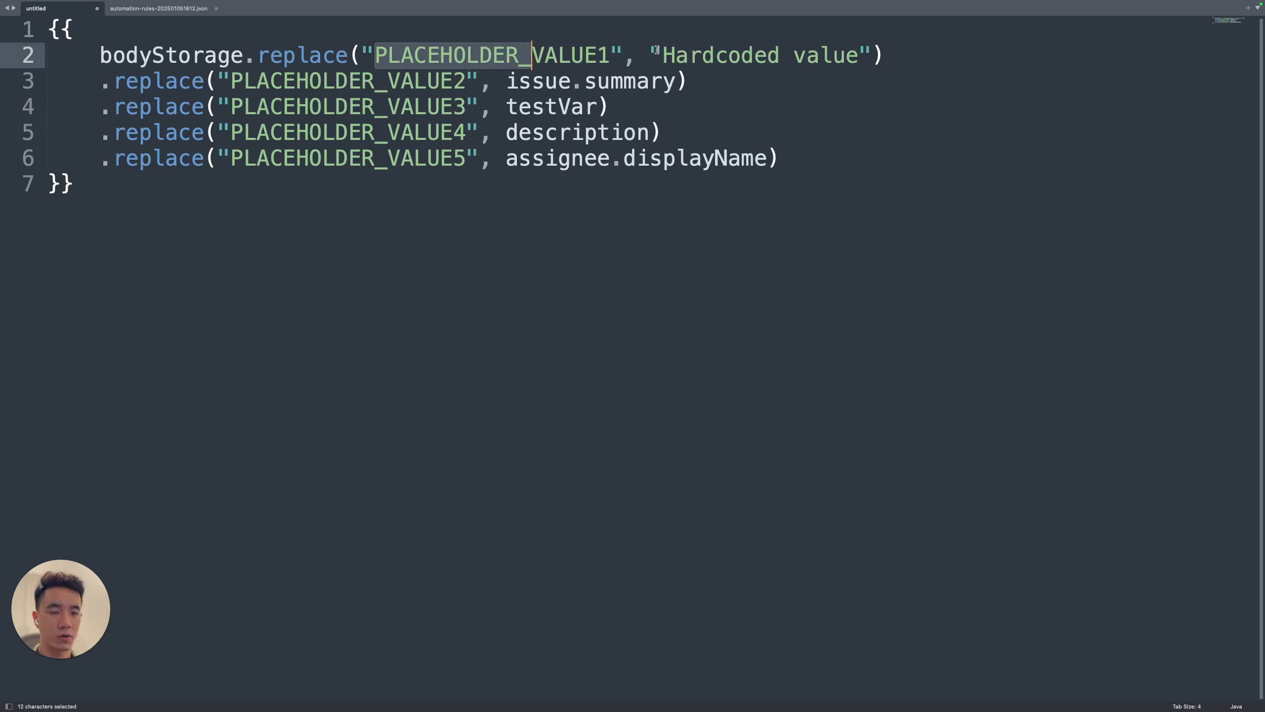
{"action": "left_click", "coordinate": [509, 79]}
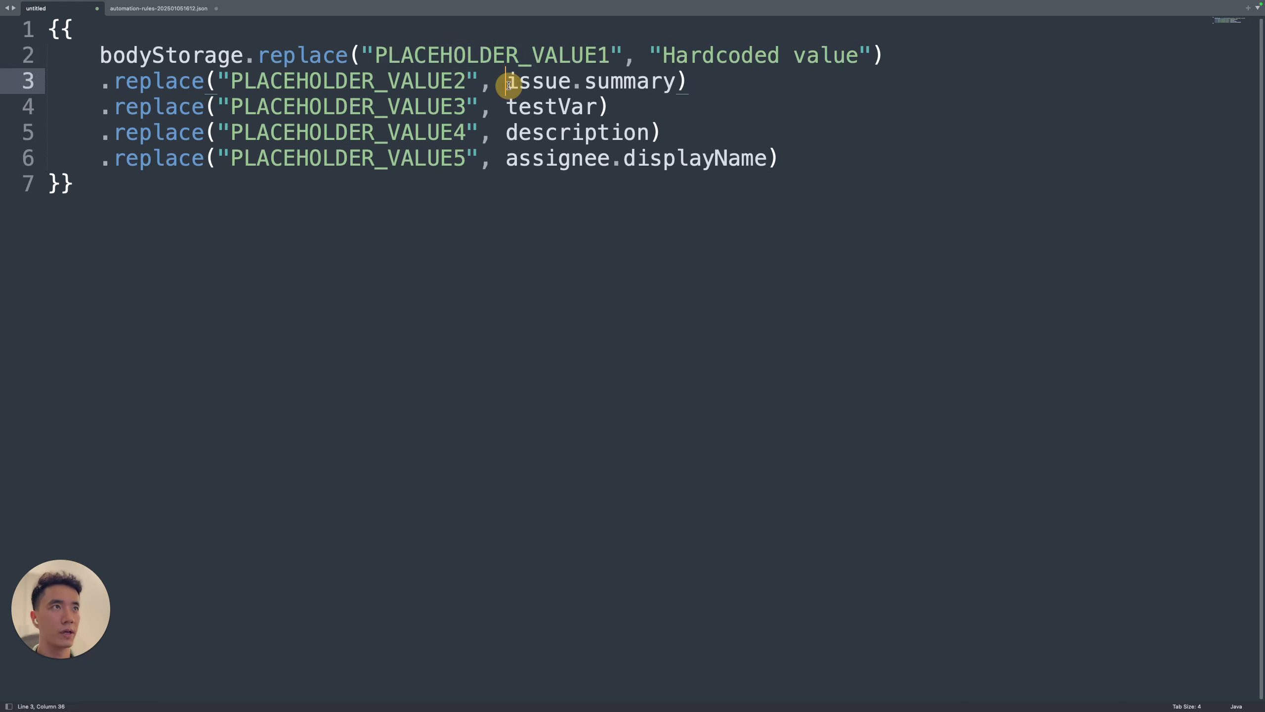
{"action": "left_click_drag", "start_coordinate": [703, 79], "coordinate": [595, 106]}
{"action": "left_click", "coordinate": [570, 122]}
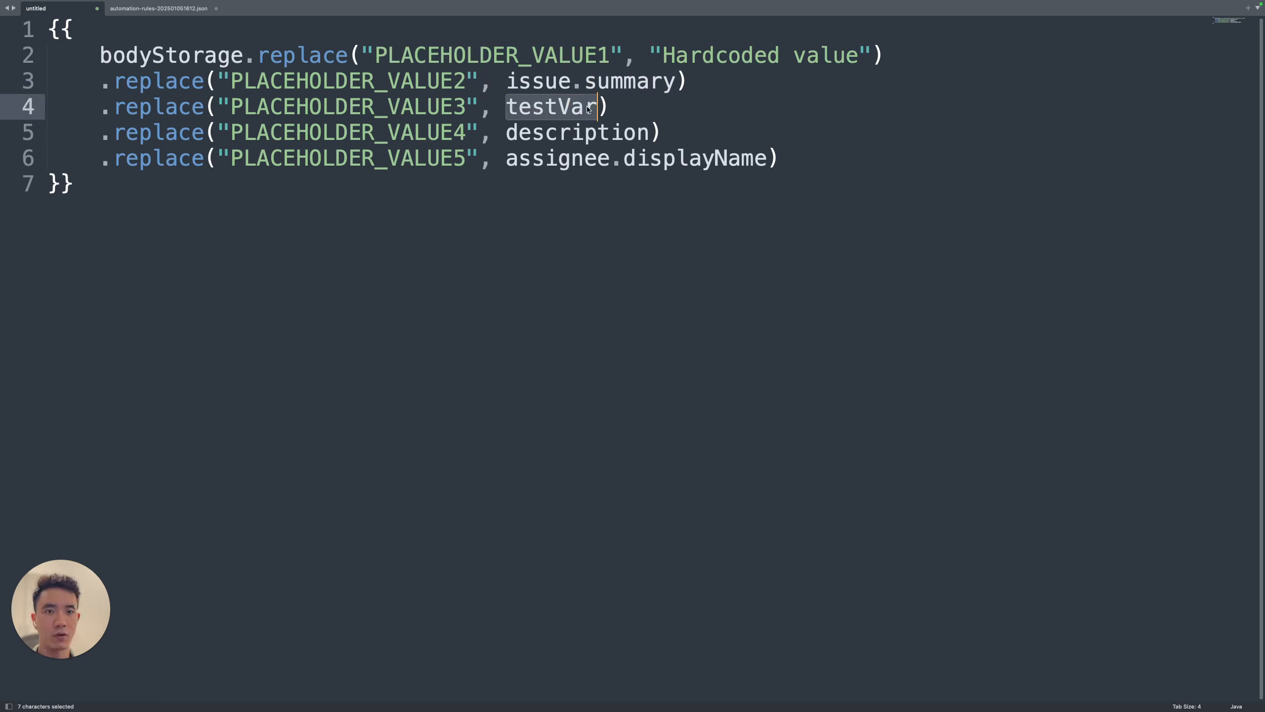
{"action": "left_click_drag", "start_coordinate": [506, 132], "coordinate": [673, 155]}
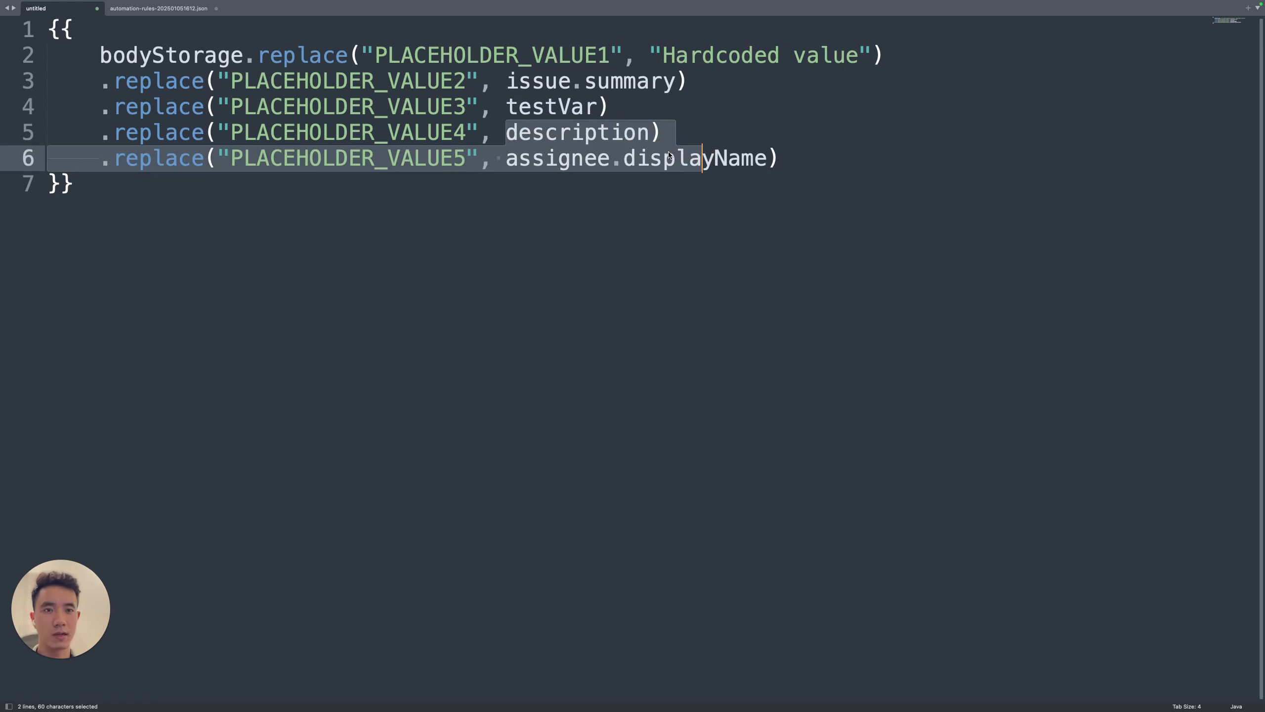
{"action": "left_click", "coordinate": [597, 188]}
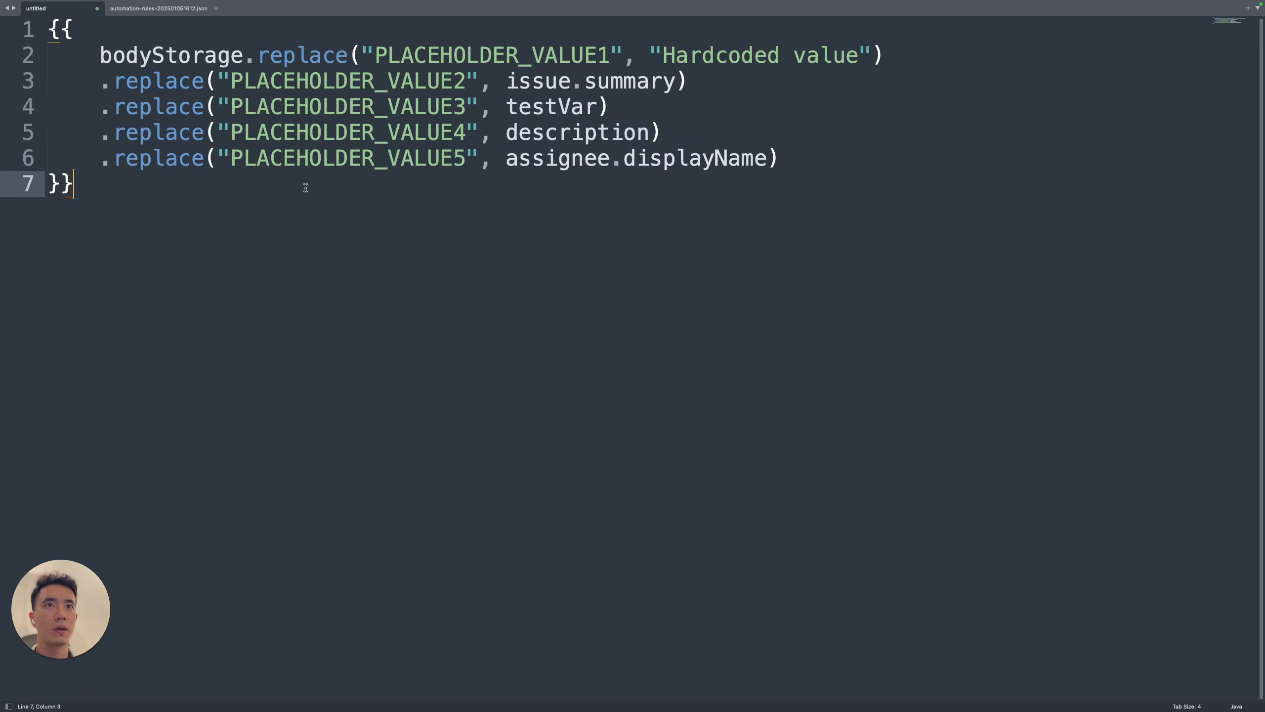
Join the bodyStorage line and the PLACEHOLDER_VALUE2 replace call onto the opening braces' line, without line breaks or indentation
{"action": "left_click", "coordinate": [99, 56]}
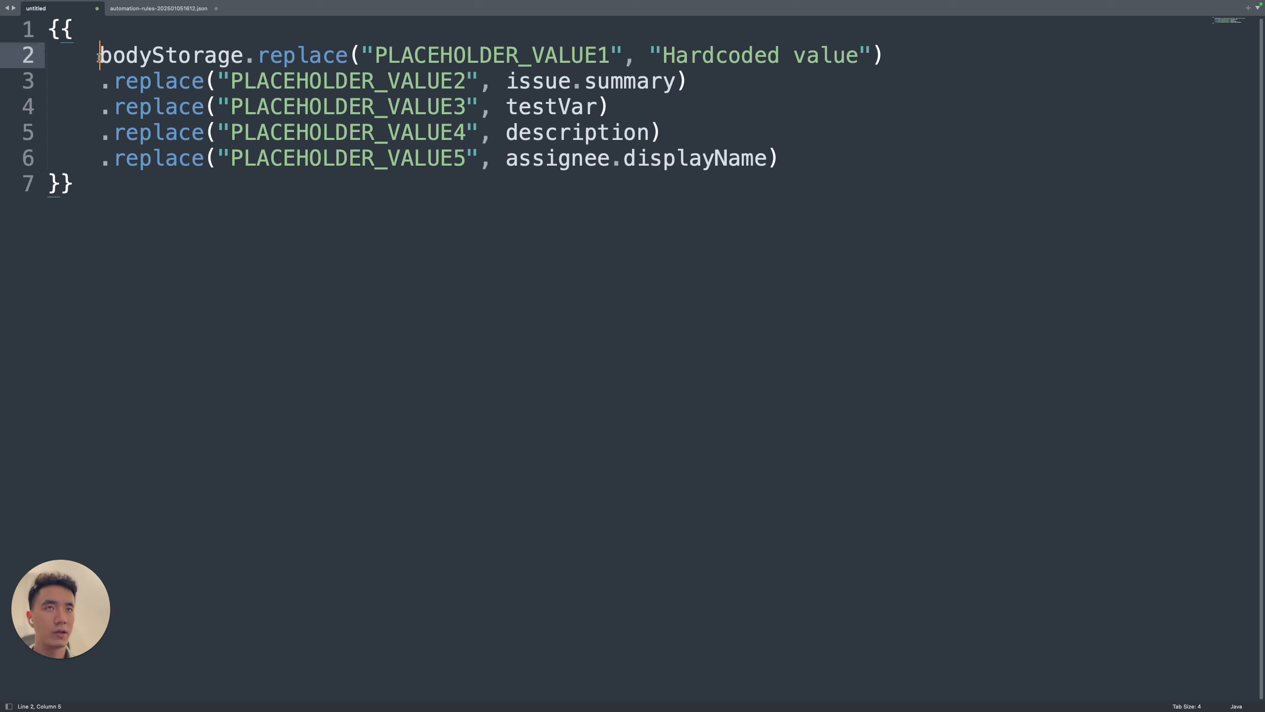
{"action": "key", "text": "BackSpace"}
{"action": "key", "text": "BackSpace"}
{"action": "key", "text": "Down"}
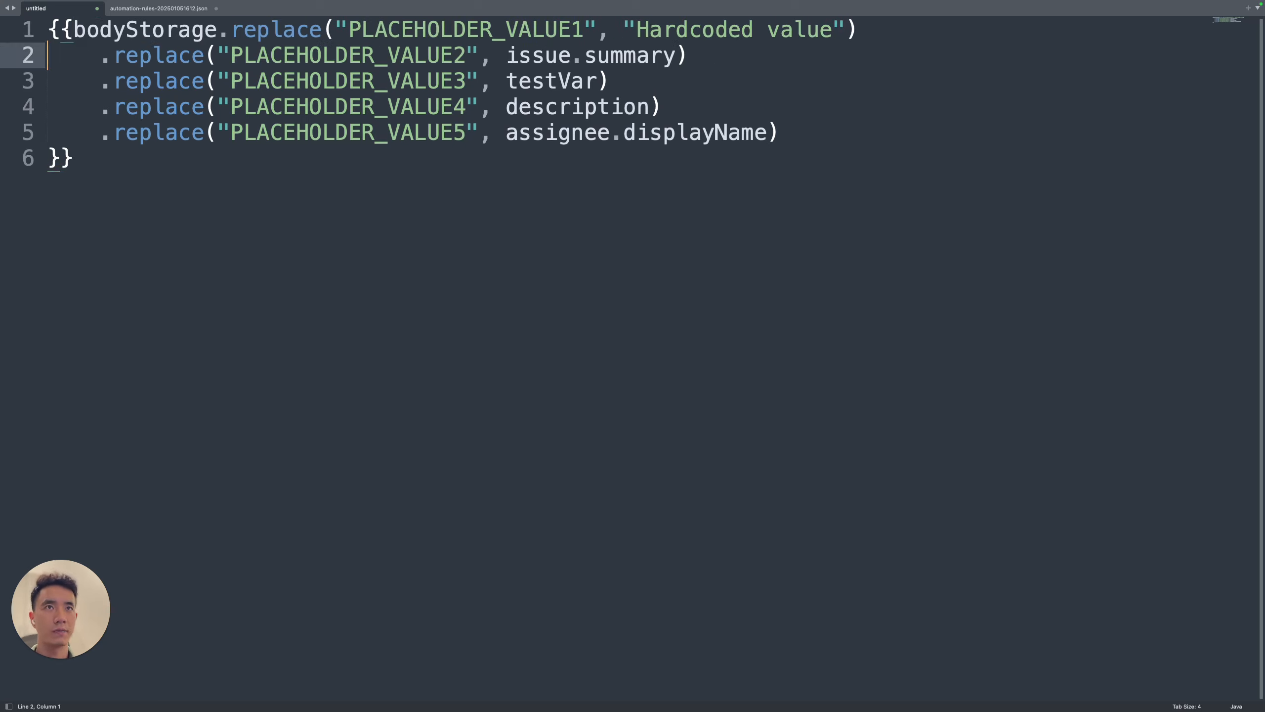
{"action": "key", "text": "BackSpace"}
{"action": "key", "text": "BackSpace"}
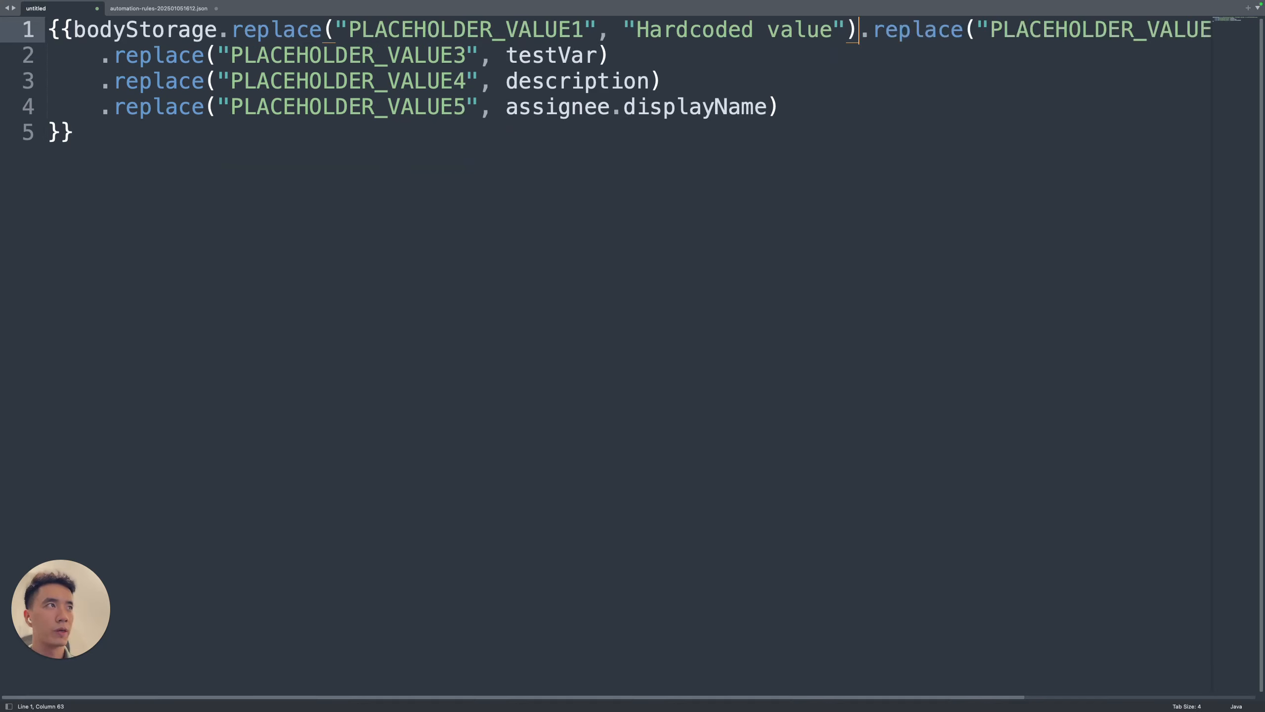
Join the PLACEHOLDER_VALUE3 and PLACEHOLDER_VALUE4 replace calls onto the first line of the expression, removing their indentation
{"action": "key", "text": "Down"}
{"action": "key", "text": "super+Left"}
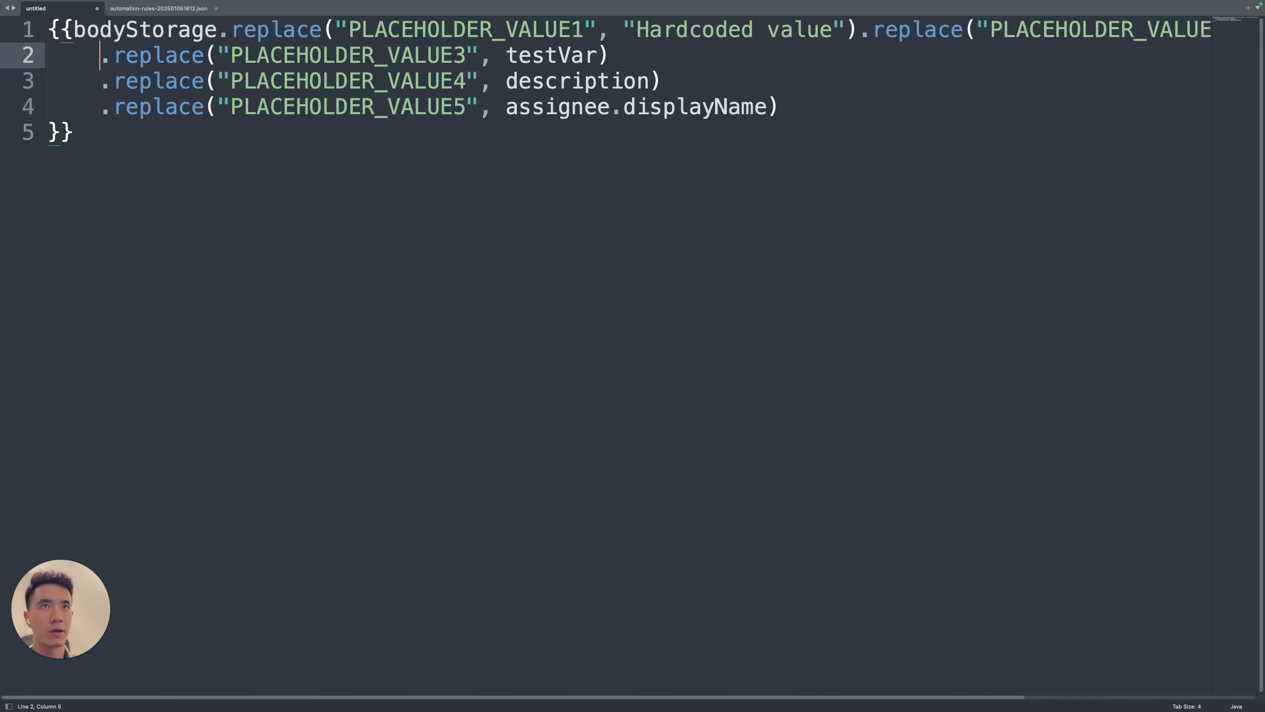
{"action": "key", "text": "BackSpace"}
{"action": "key", "text": "BackSpace"}
{"action": "key", "text": "Down"}
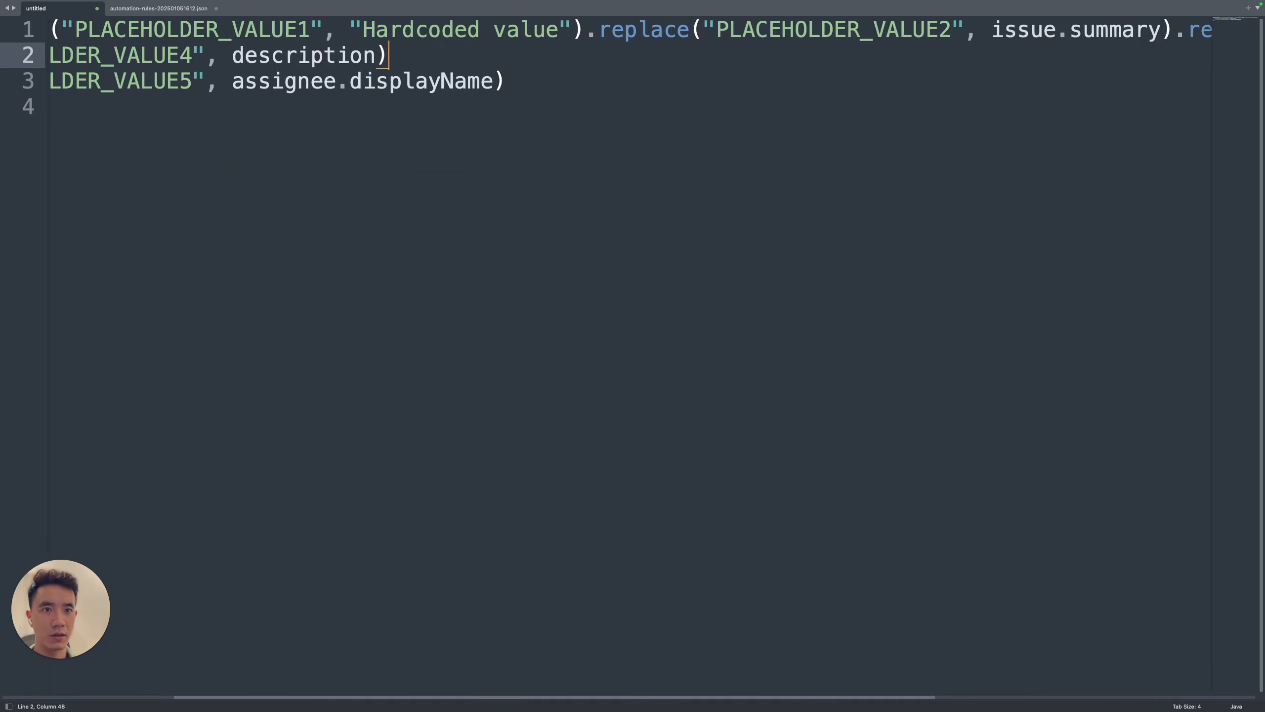
{"action": "key", "text": "super+Left"}
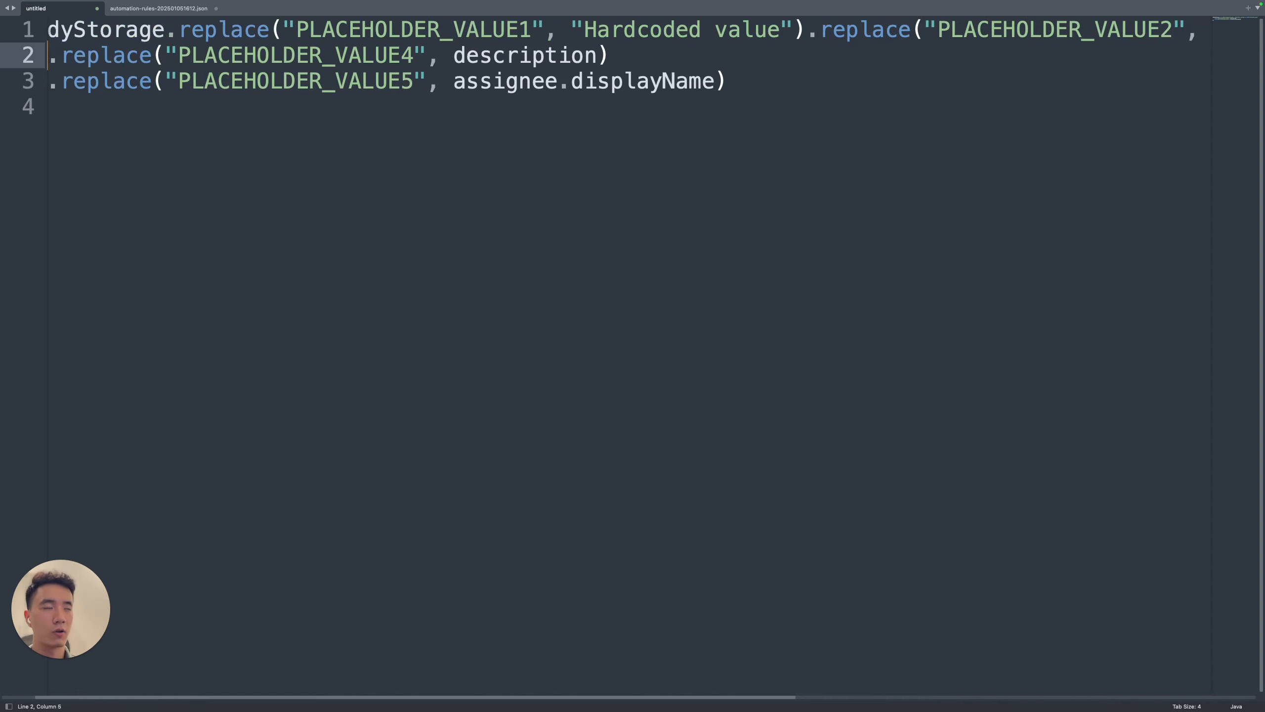
{"action": "key", "text": "BackSpace"}
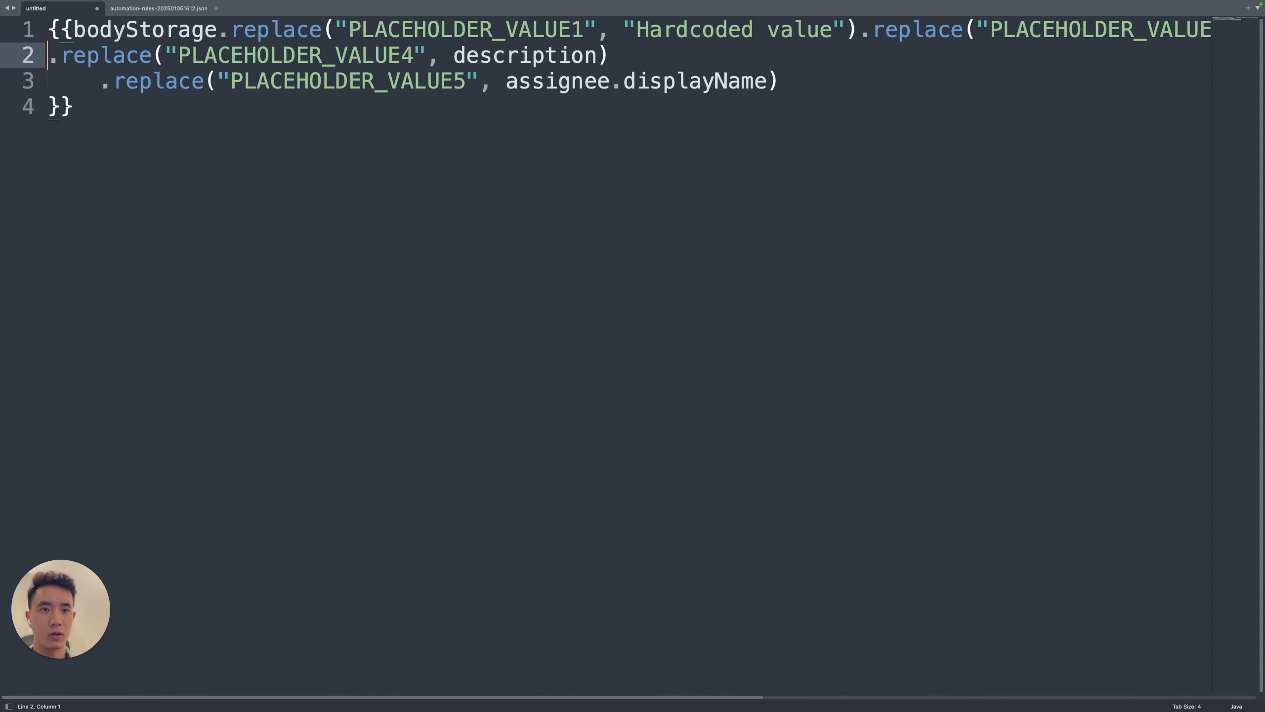
{"action": "key", "text": "Down"}
{"action": "key", "text": "Up"}
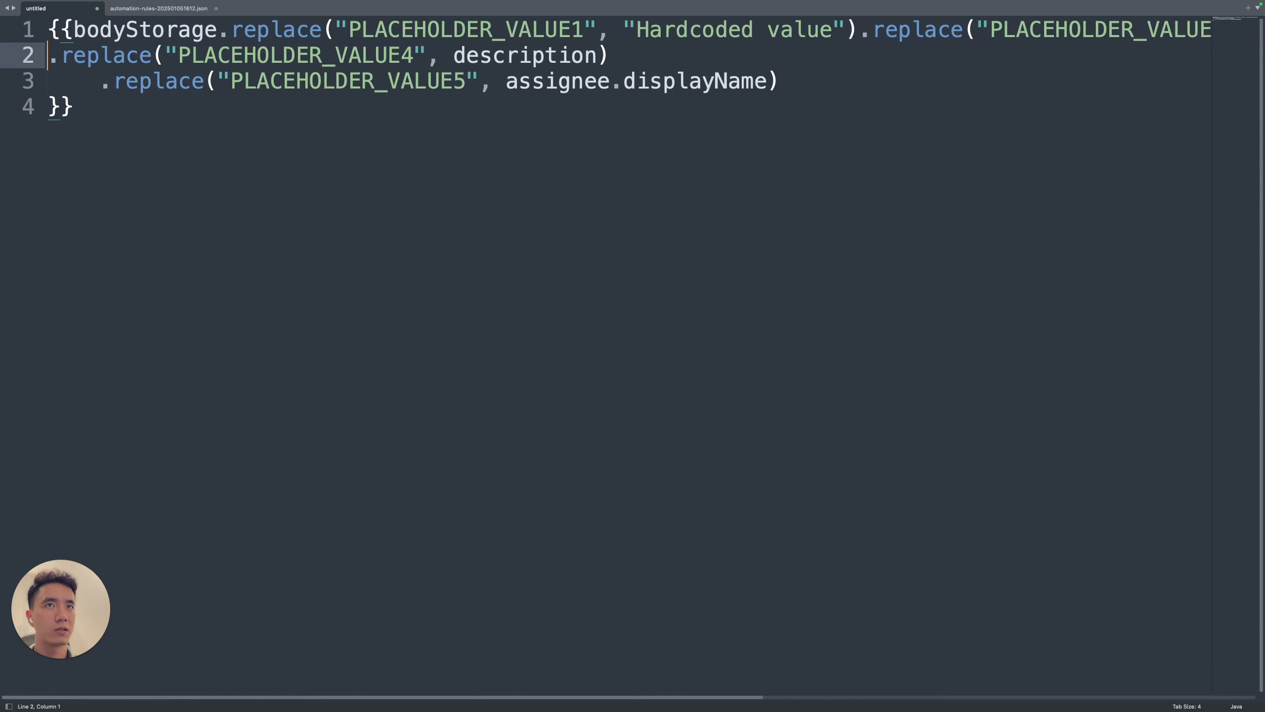
{"action": "key", "text": "BackSpace"}
Join the PLACEHOLDER_VALUE5 replace call and the closing braces onto the first line so the expression is a single line
{"action": "key", "text": "Down"}
{"action": "key", "text": "super+Left"}
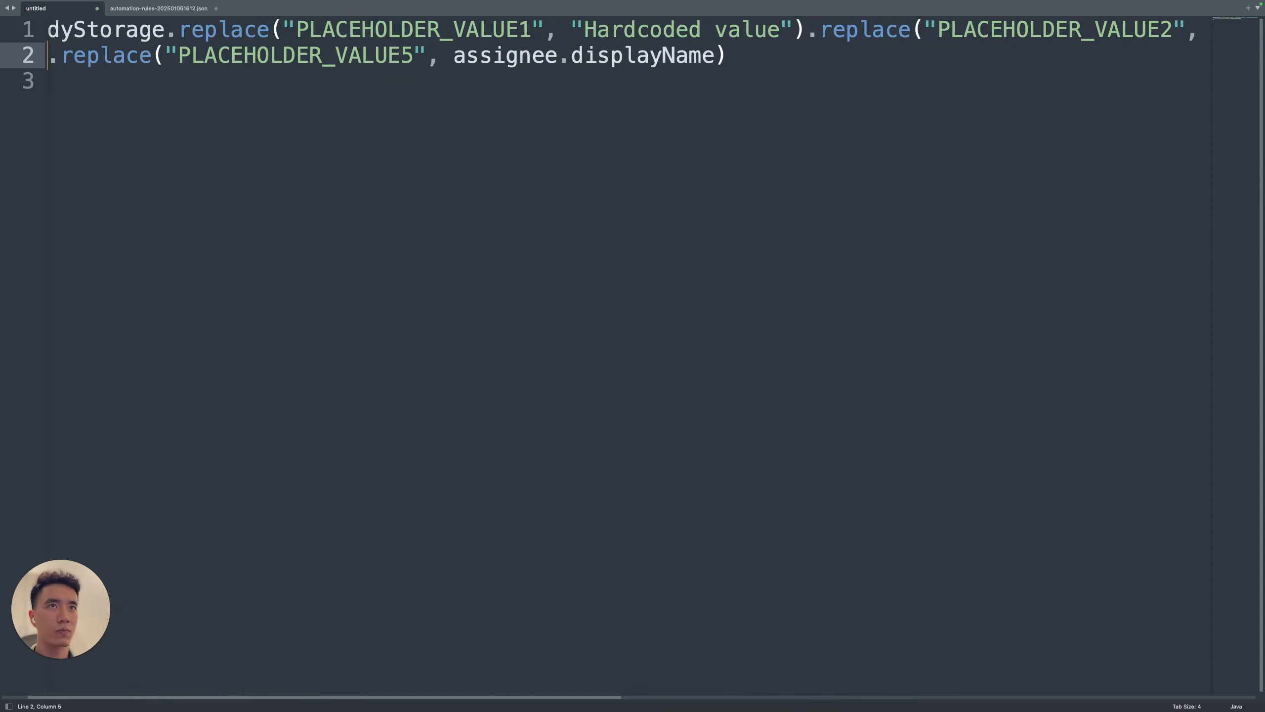
{"action": "key", "text": "BackSpace"}
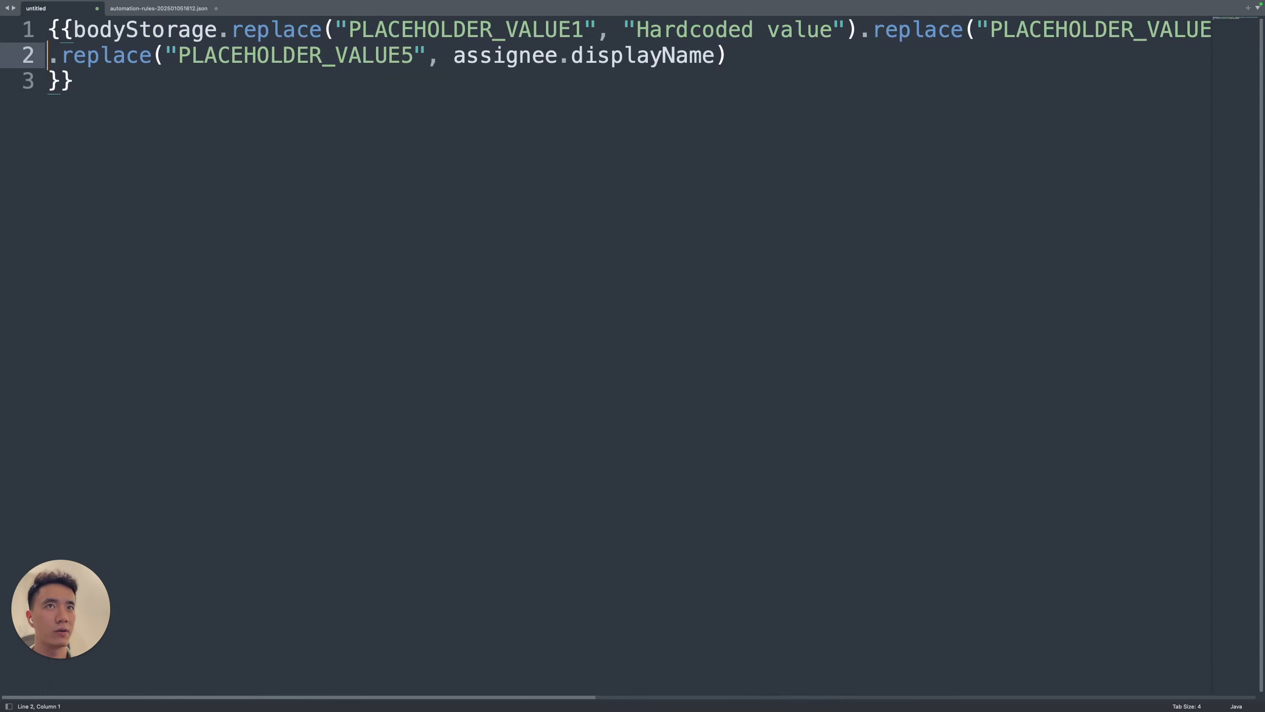
{"action": "key", "text": "BackSpace"}
{"action": "key", "text": "Down"}
{"action": "key", "text": "super+Left"}
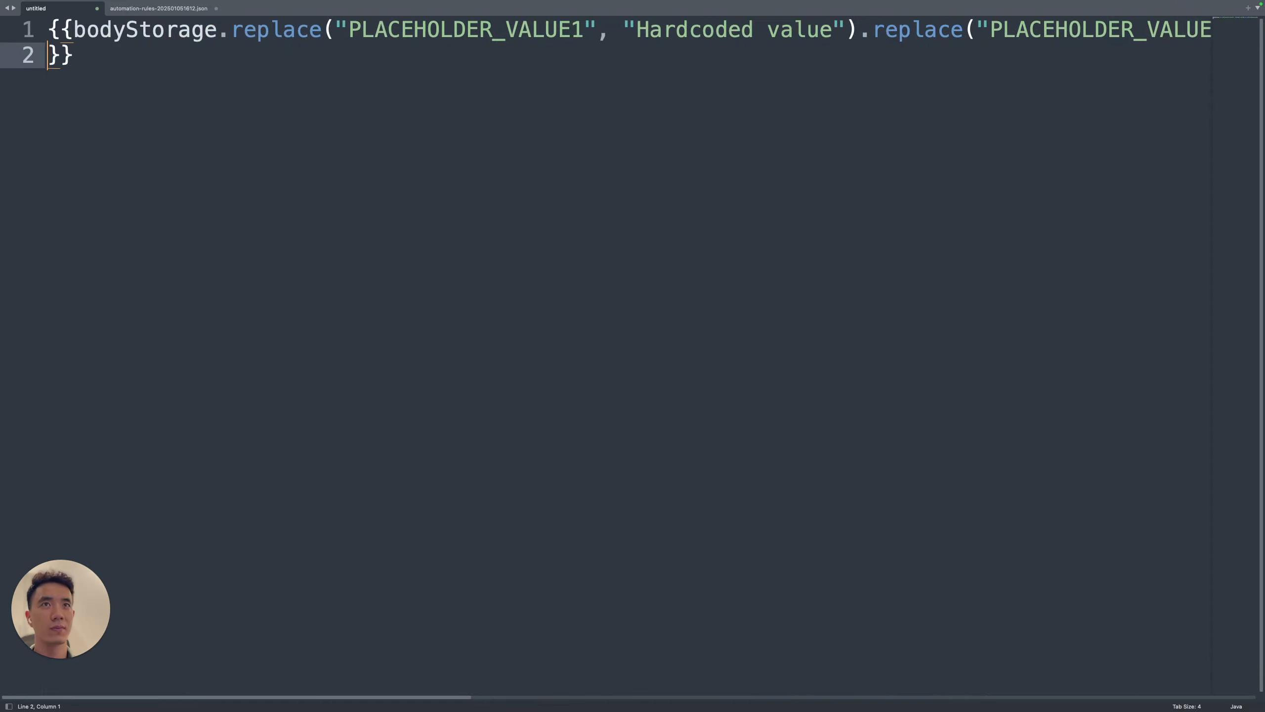
{"action": "key", "text": "BackSpace"}
Copy the entire single-line bodyStorage replace expression
{"action": "triple_click", "coordinate": [235, 34]}
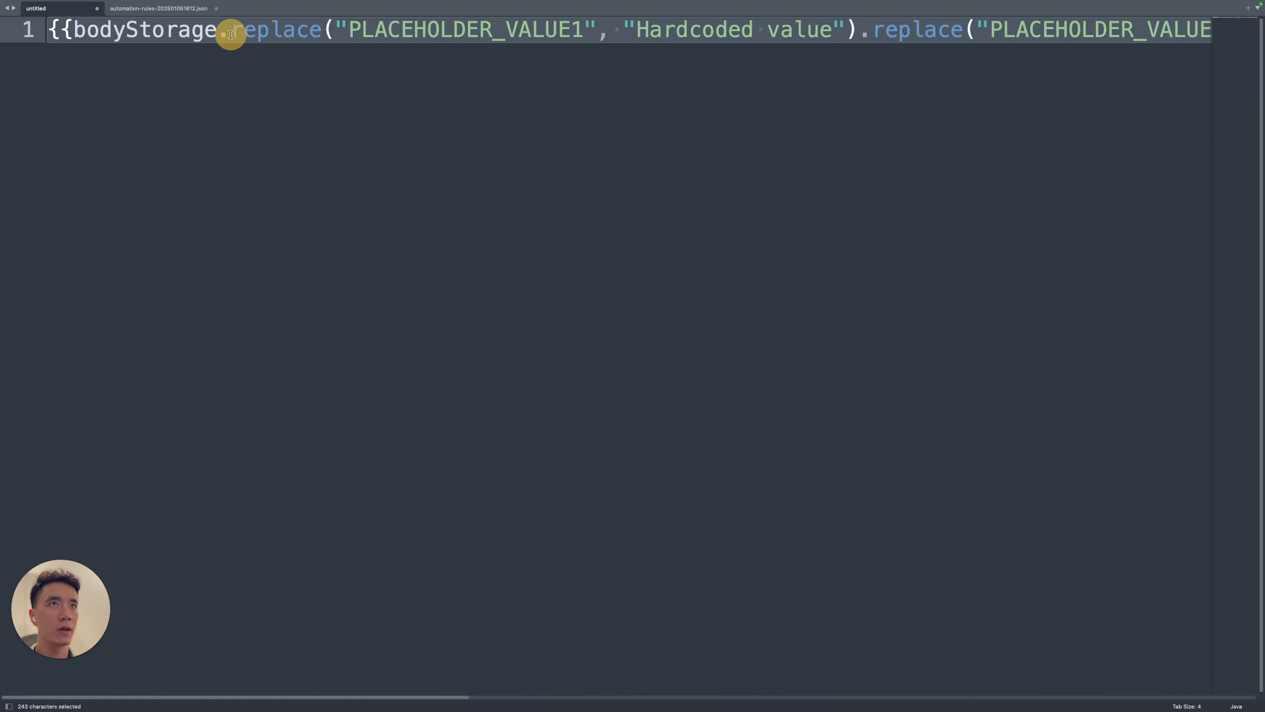
{"action": "right_click", "coordinate": [232, 36]}
{"action": "left_click", "coordinate": [249, 66]}
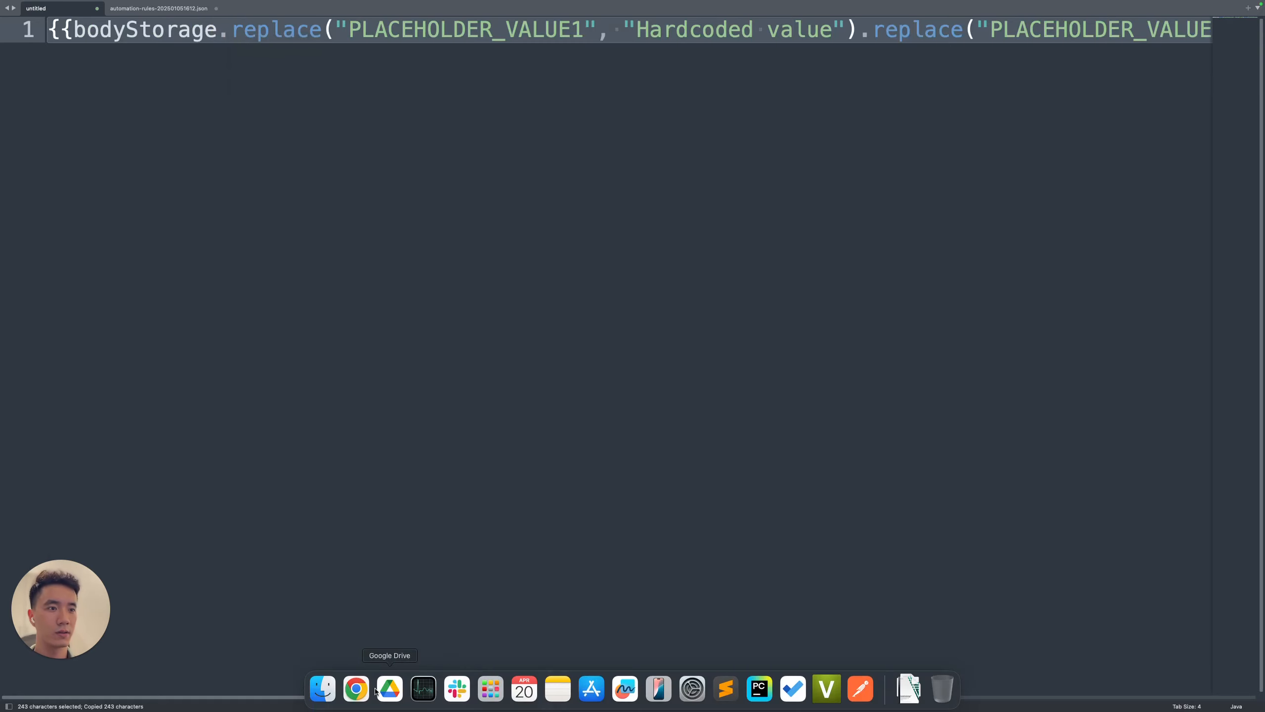
Switch to the Jira automation rule in Chrome and duplicate the create-variable action for bodyStorage
{"action": "left_click", "coordinate": [376, 692]}
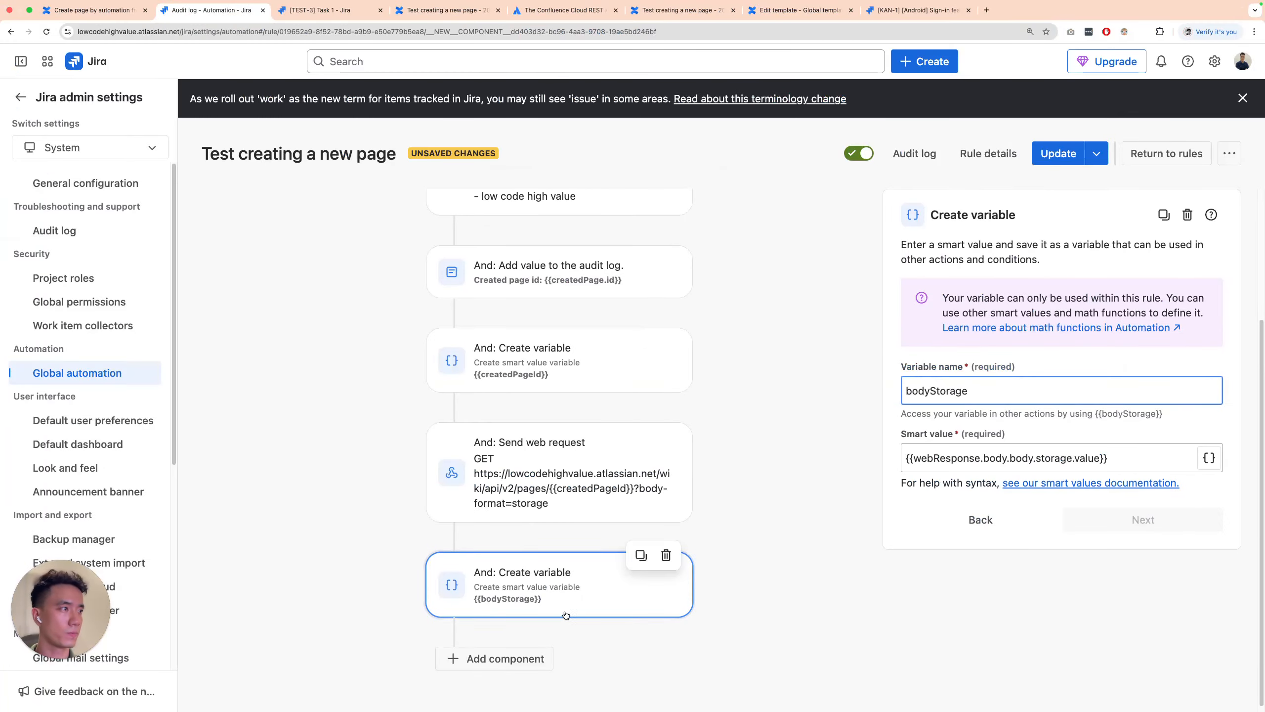
{"action": "left_click", "coordinate": [495, 657]}
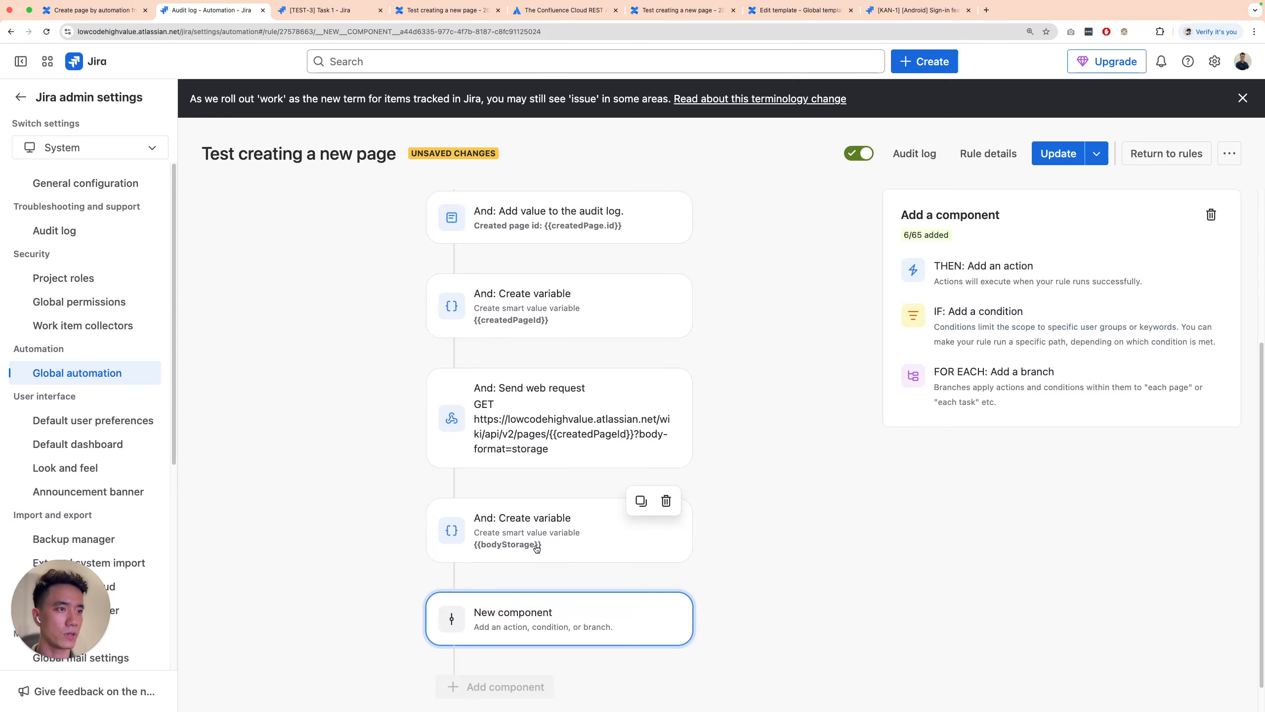
{"action": "left_click", "coordinate": [559, 533]}
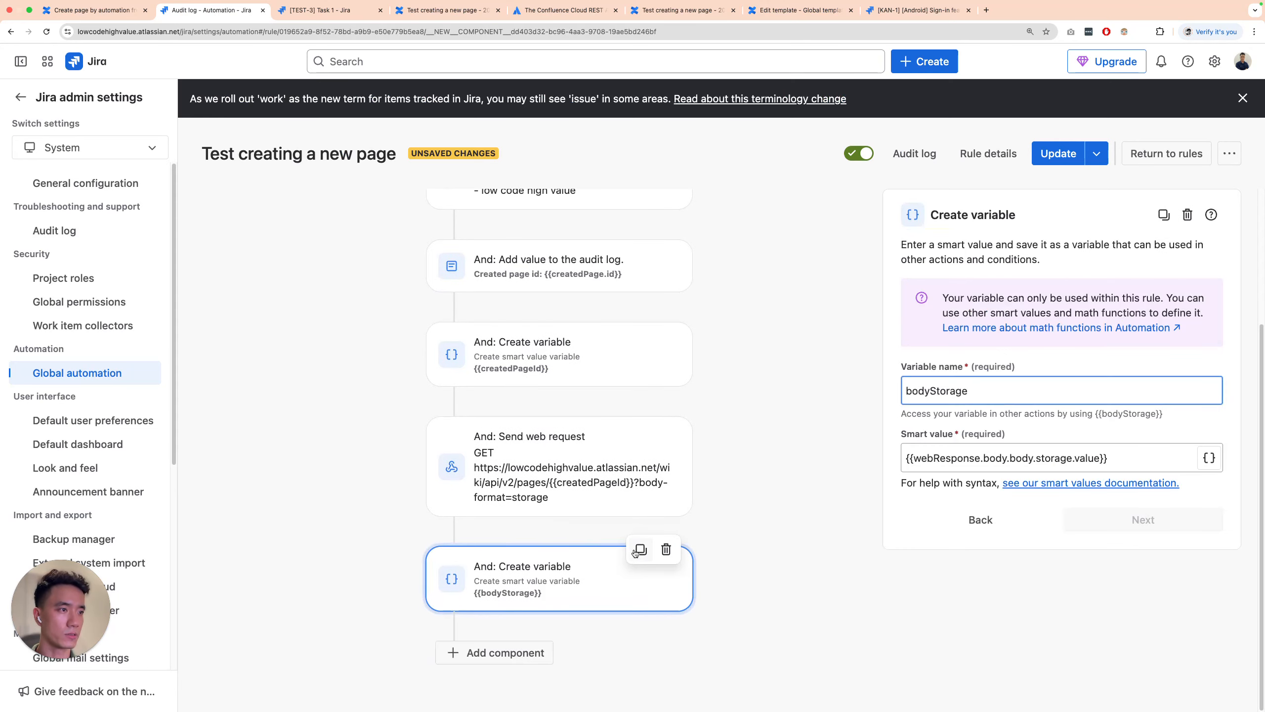
{"action": "left_click", "coordinate": [639, 550]}
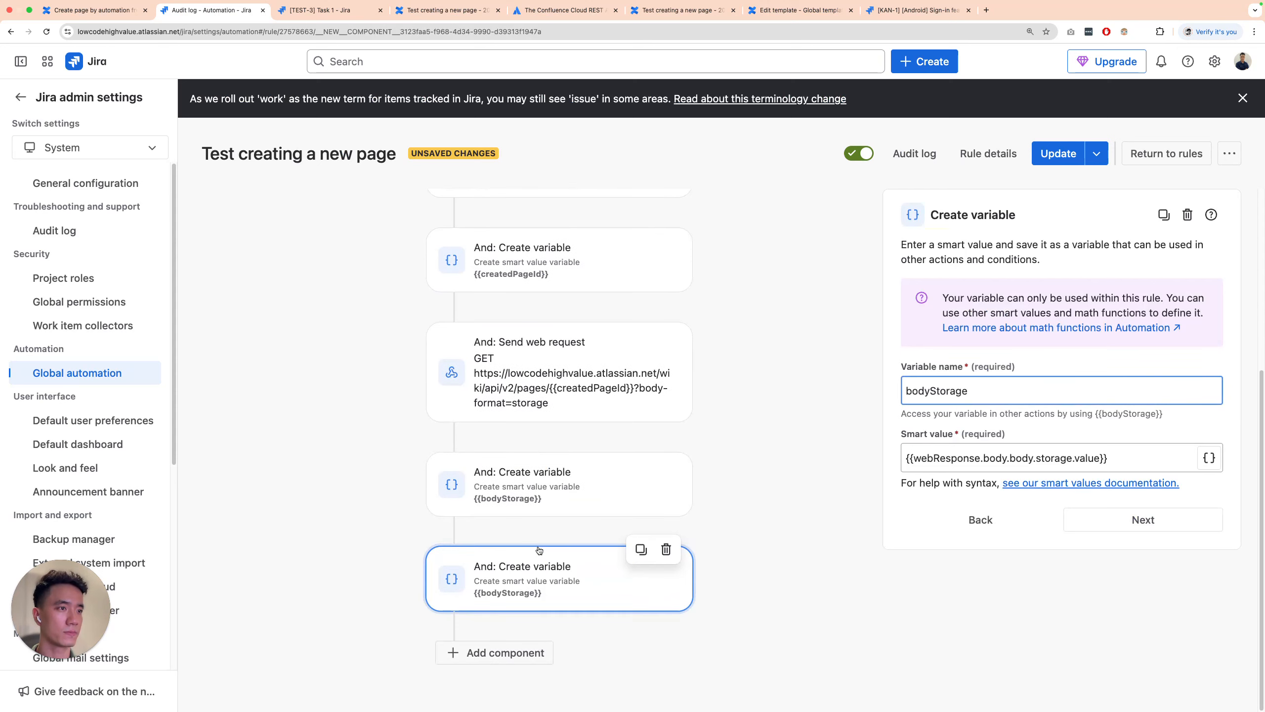
Replace the duplicated variable's smart value with the copied bodyStorage.replace expression
{"action": "left_click", "coordinate": [850, 510]}
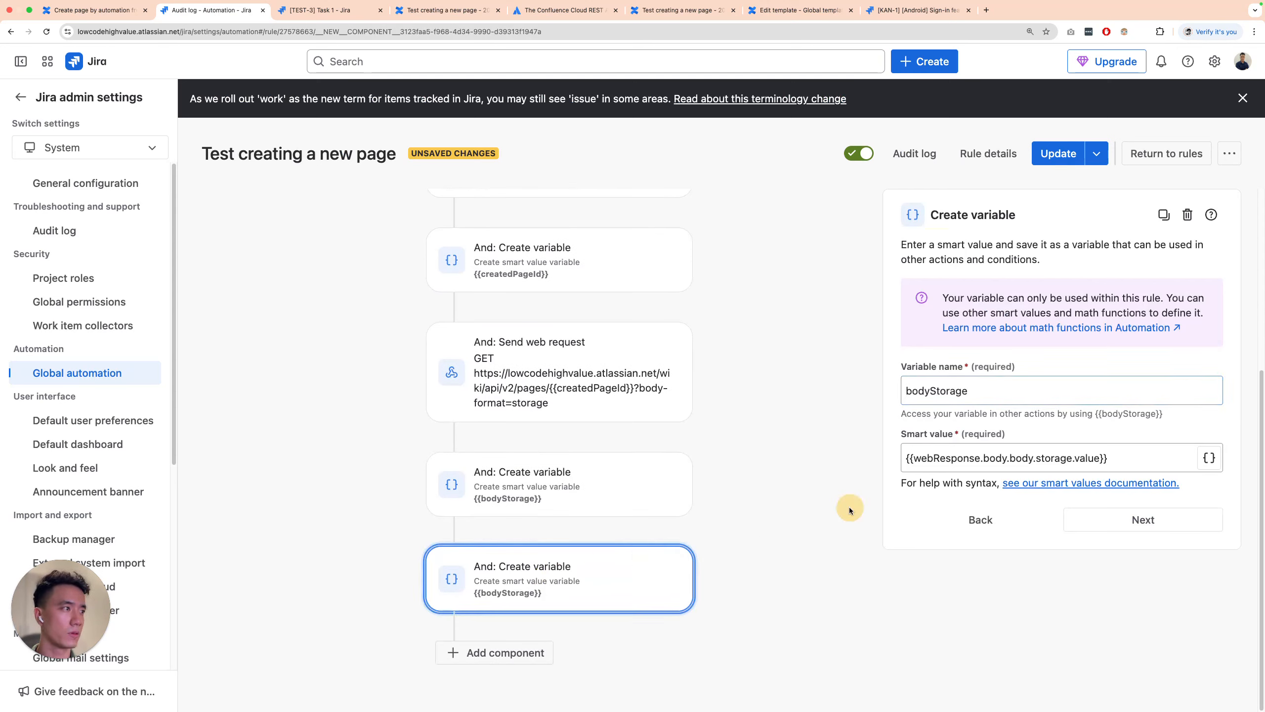
{"action": "double_click", "coordinate": [949, 457]}
{"action": "key", "text": "super+v"}
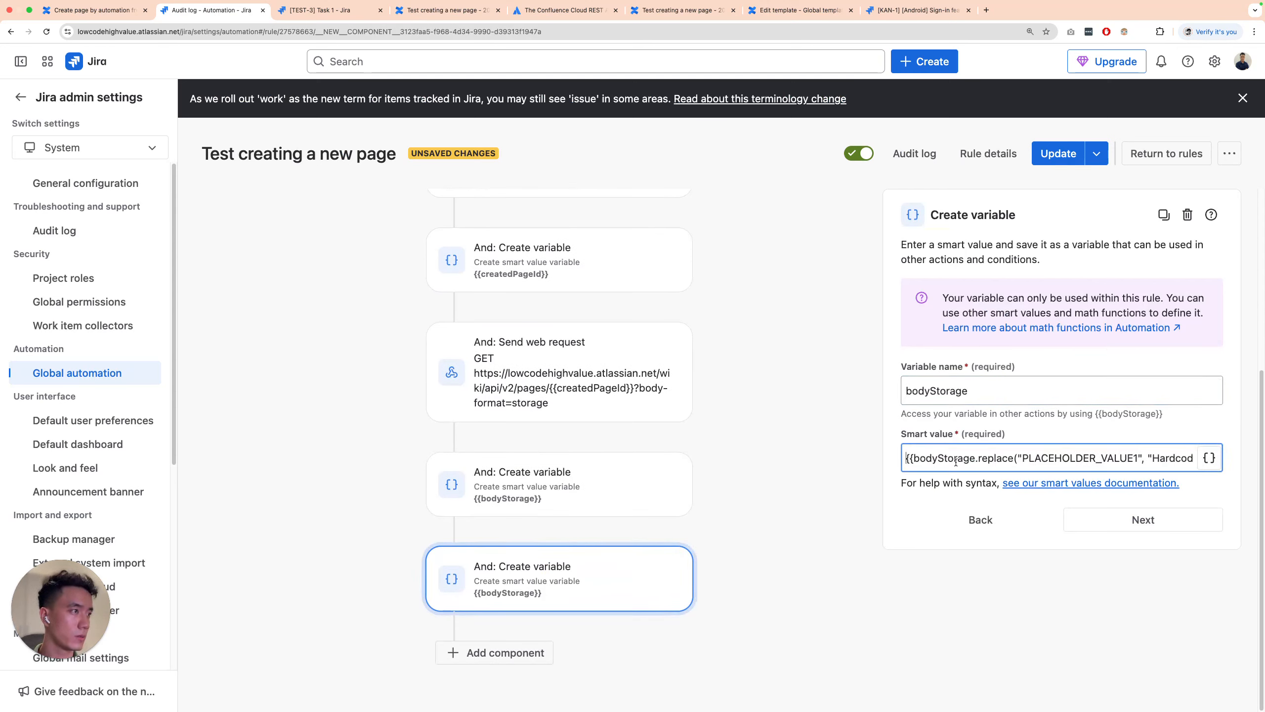
Compare the names of the two bodyStorage variables and check the end of the second one's smart value
{"action": "left_click", "coordinate": [537, 494]}
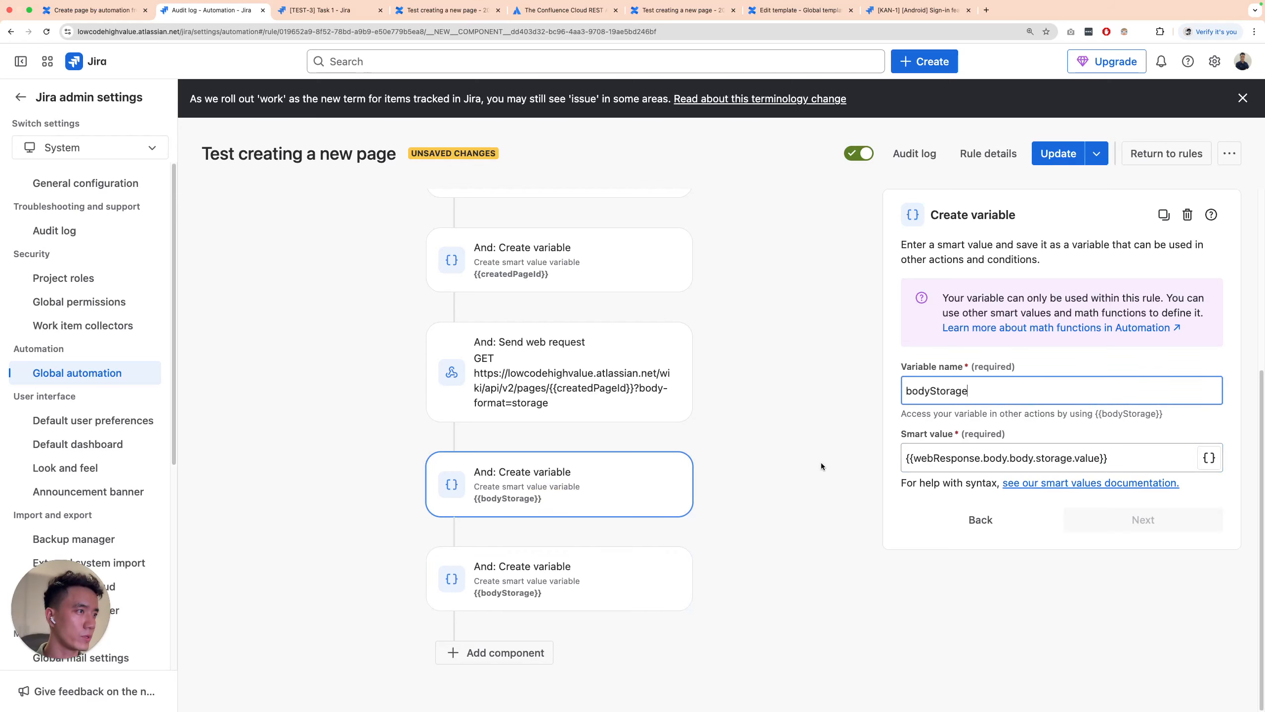
{"action": "double_click", "coordinate": [932, 391]}
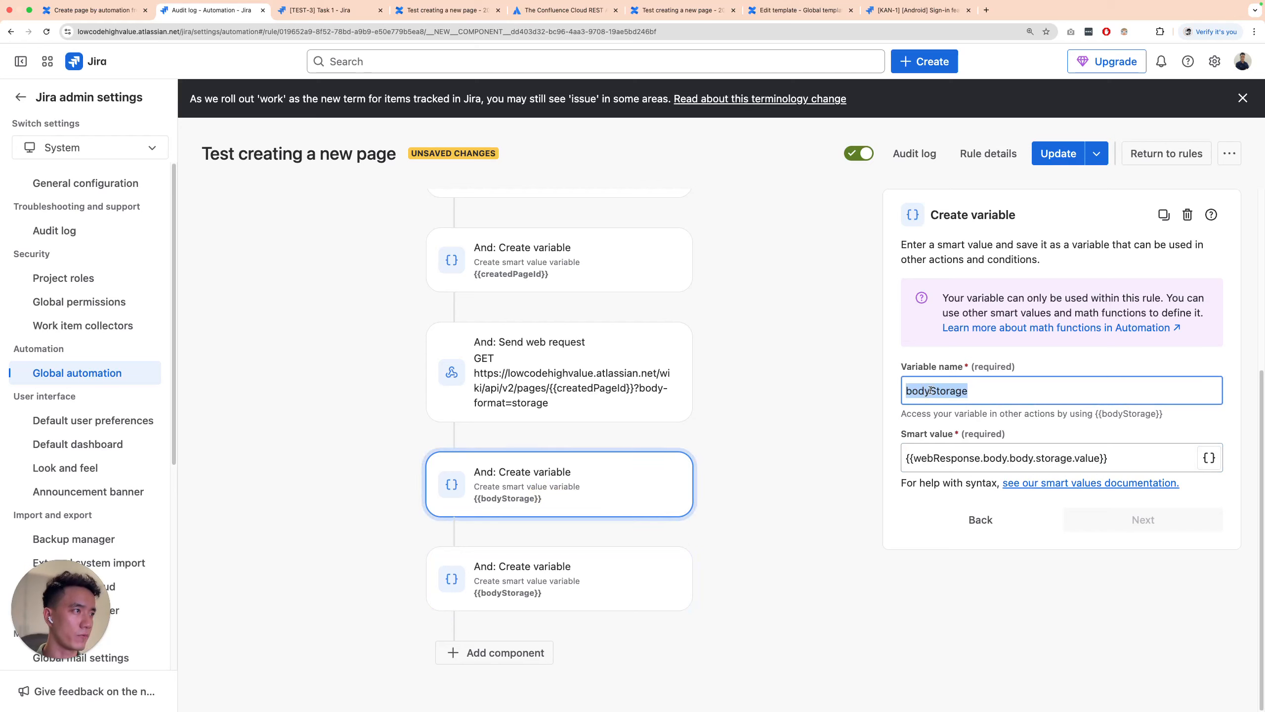
{"action": "key", "text": "super+f"}
{"action": "left_click", "coordinate": [498, 595]}
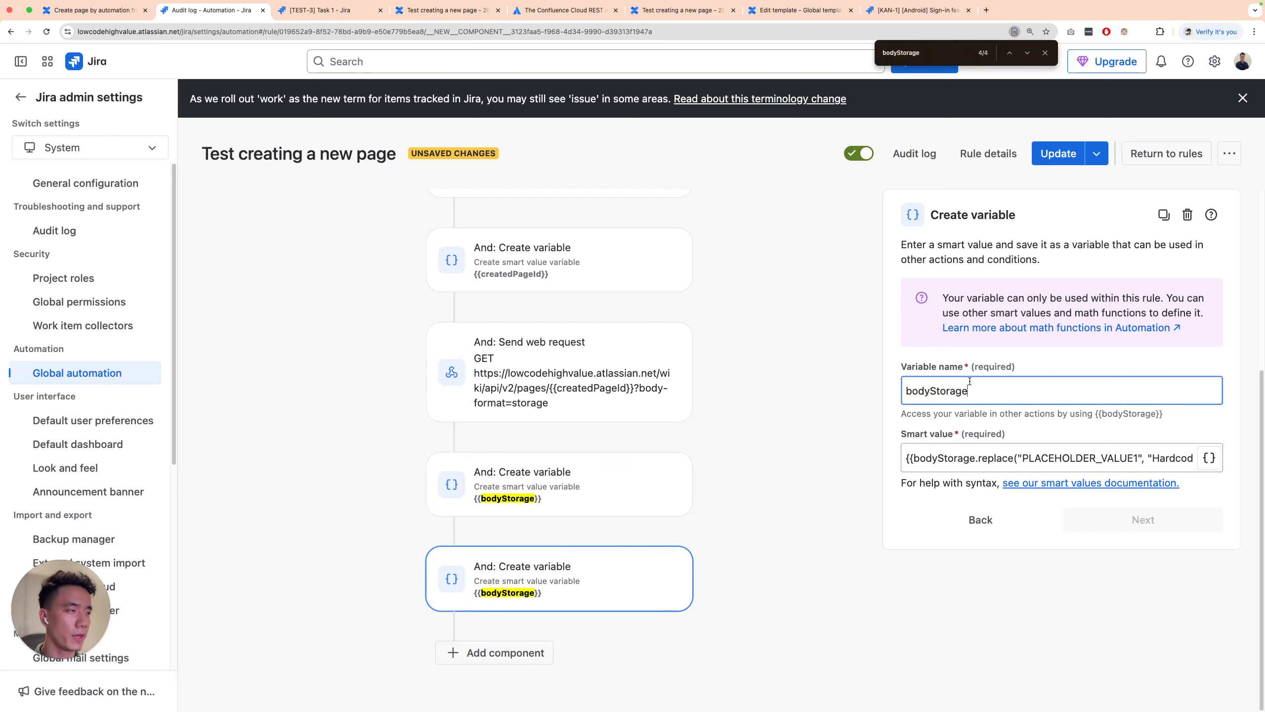
{"action": "key", "text": "super+f"}
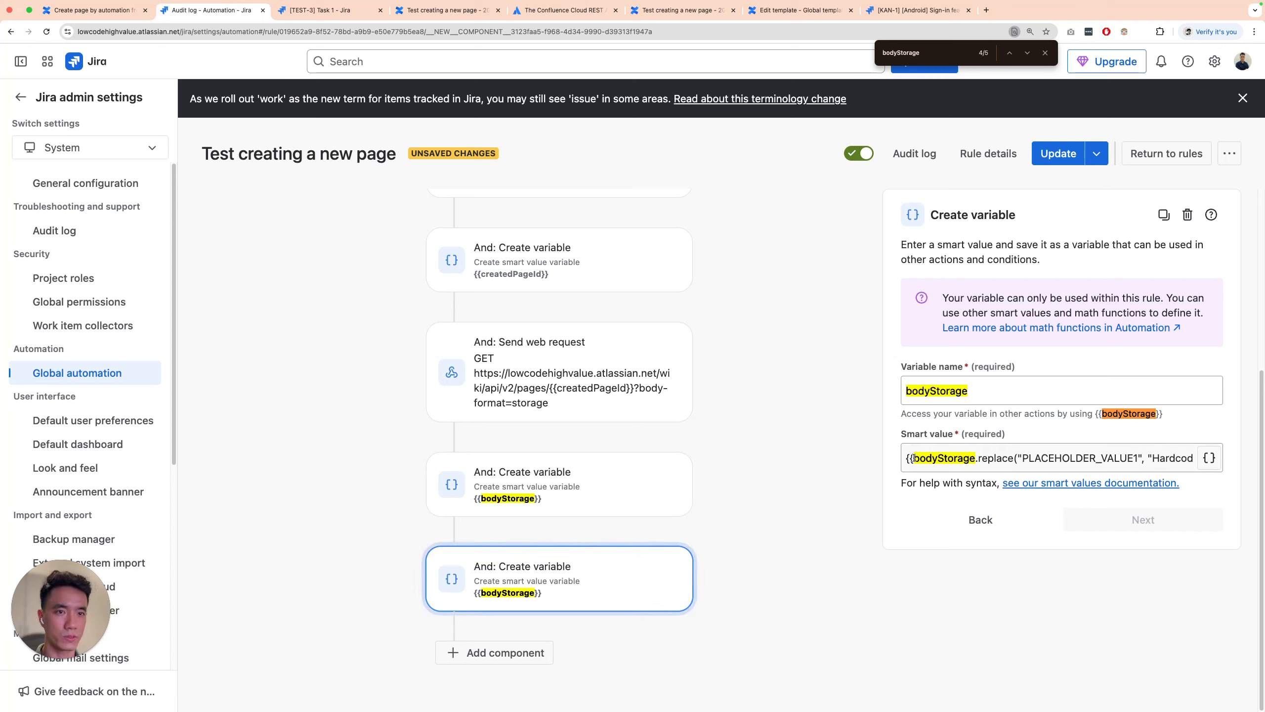
{"action": "left_click", "coordinate": [980, 459]}
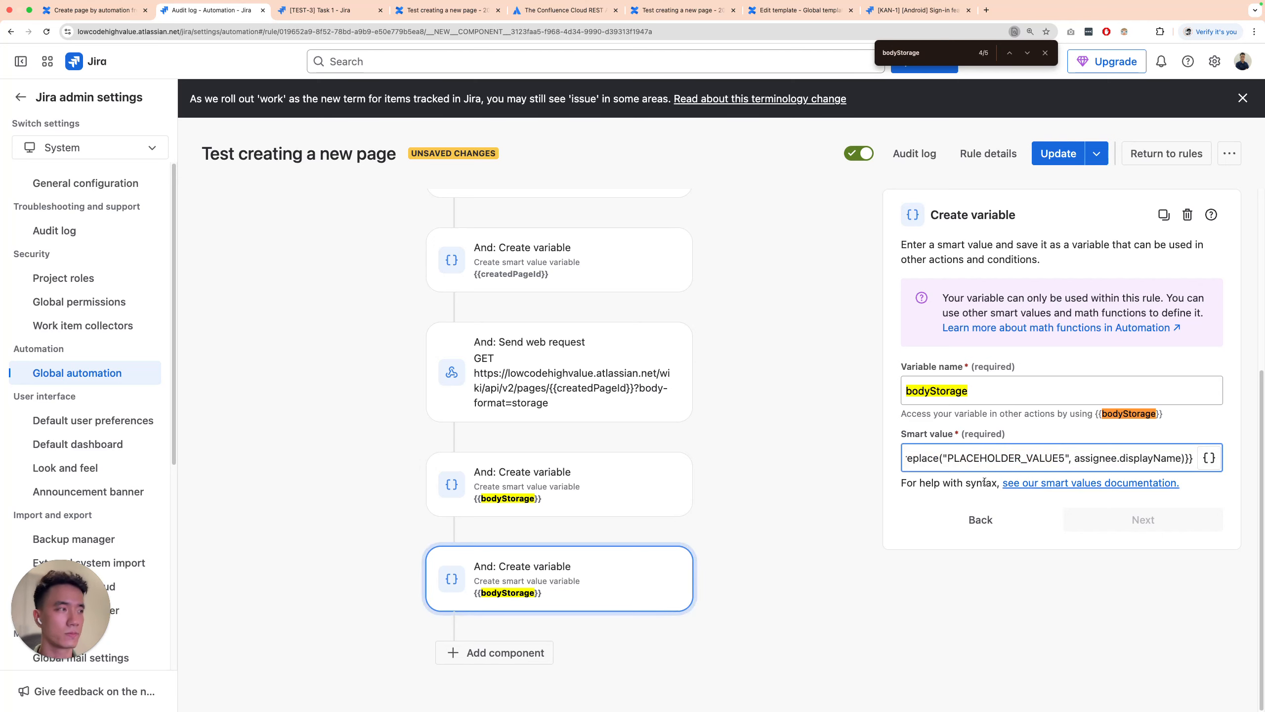
Review the whiteboard flow from replacing the placeholders to the PUT request that updates the page
{"action": "left_click", "coordinate": [498, 653]}
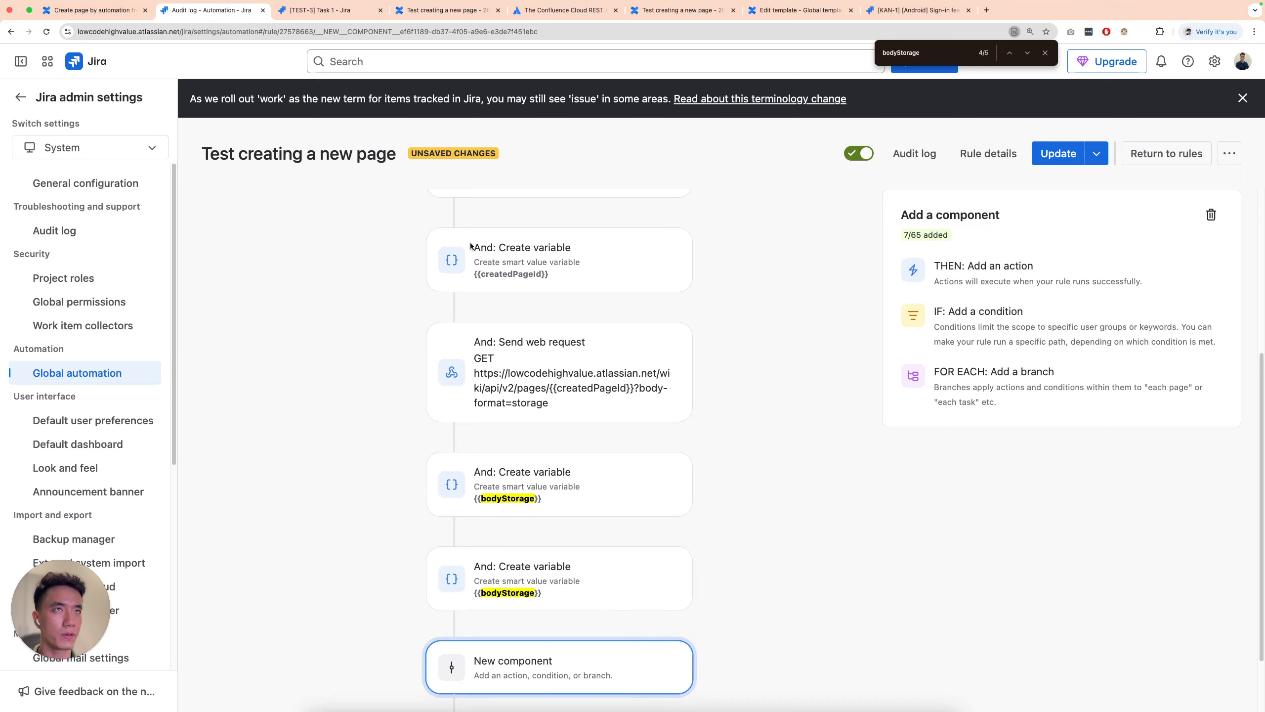
{"action": "key", "text": "ctrl+shift+Tab"}
{"action": "scroll", "coordinate": [687, 418], "scroll_direction": "down", "scroll_amount": 5}
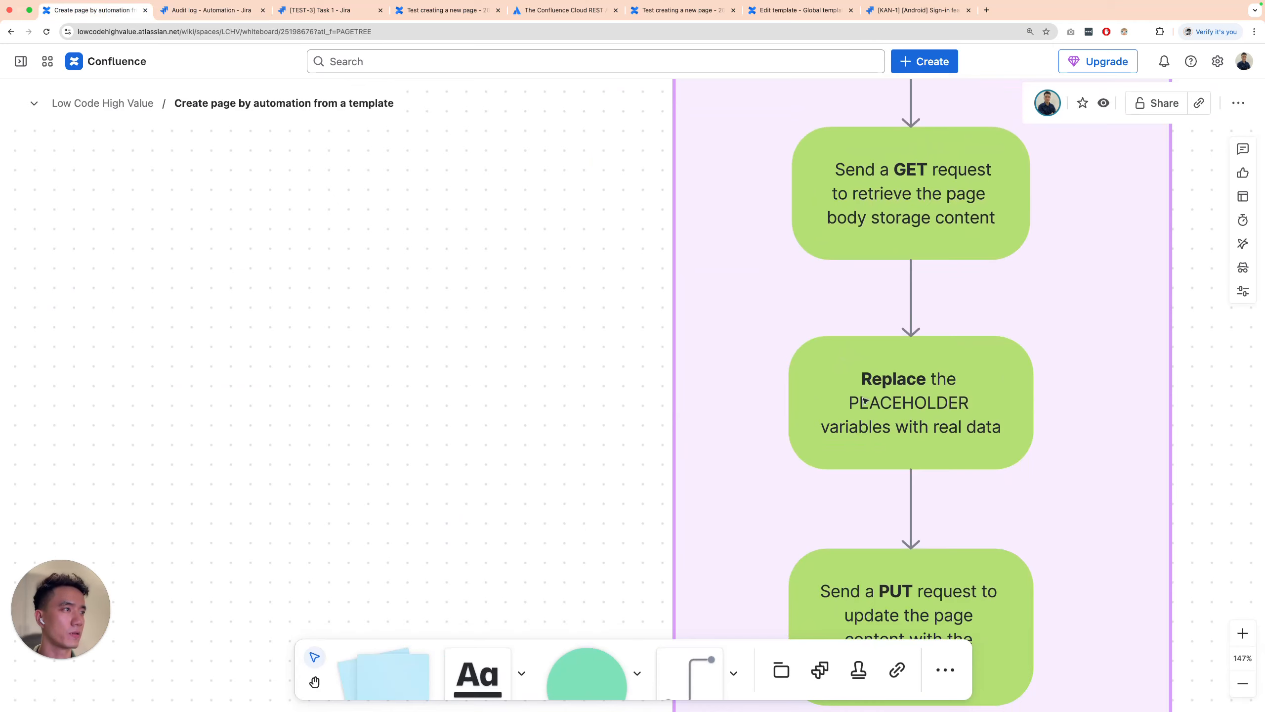
{"action": "scroll", "coordinate": [869, 410], "scroll_direction": "down", "scroll_amount": 1}
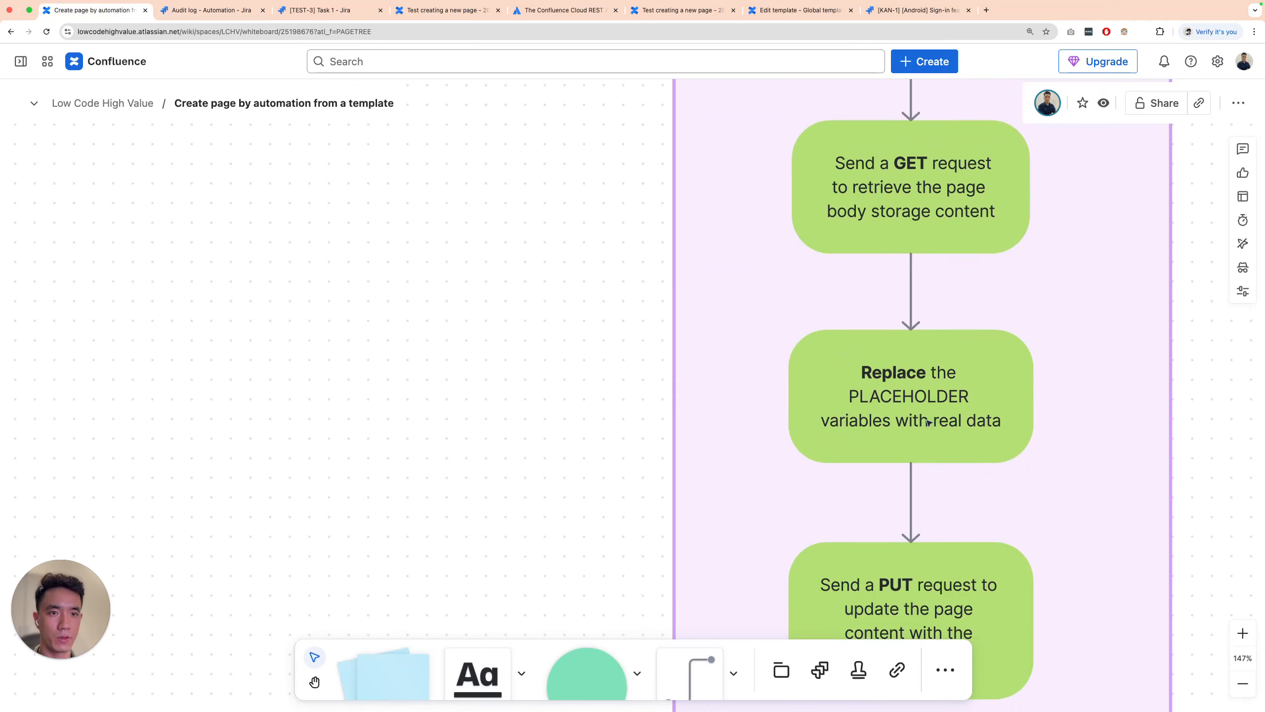
{"action": "scroll", "coordinate": [927, 421], "scroll_direction": "down", "scroll_amount": 3}
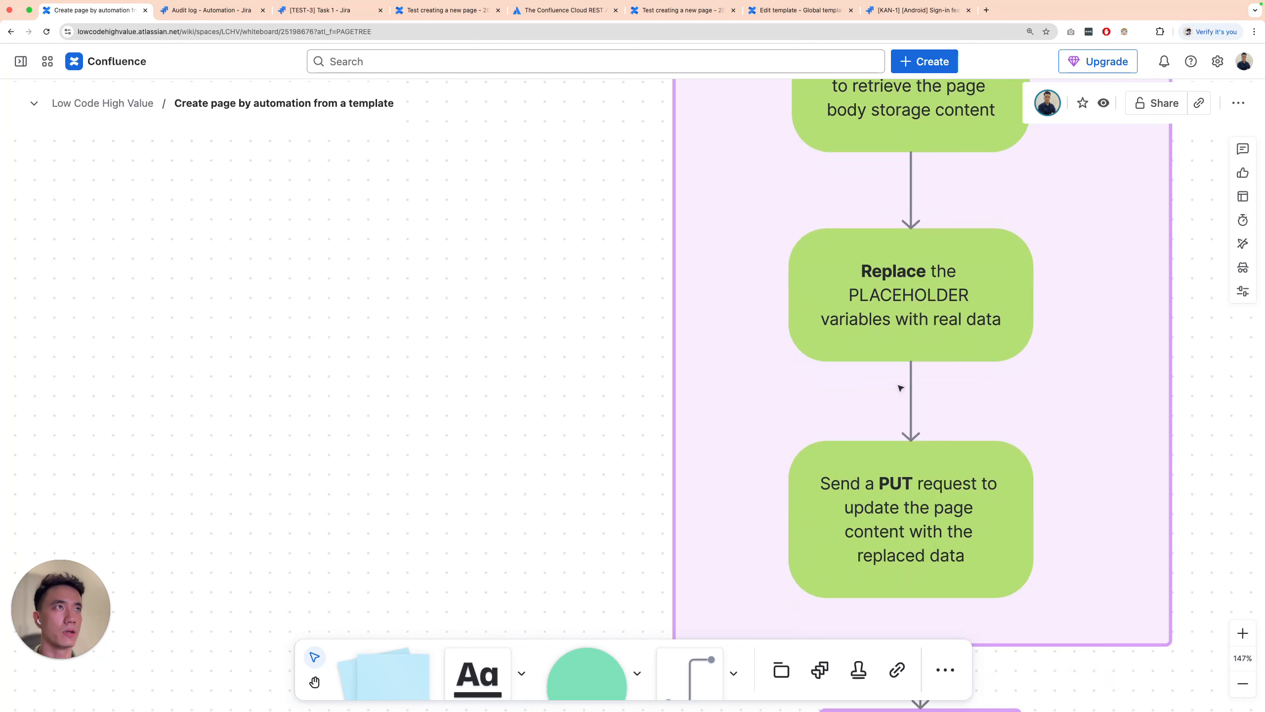
Open the Update page PUT endpoint in the Confluence REST API v2 documentation and enlarge the text to 125%
{"action": "left_click", "coordinate": [565, 10]}
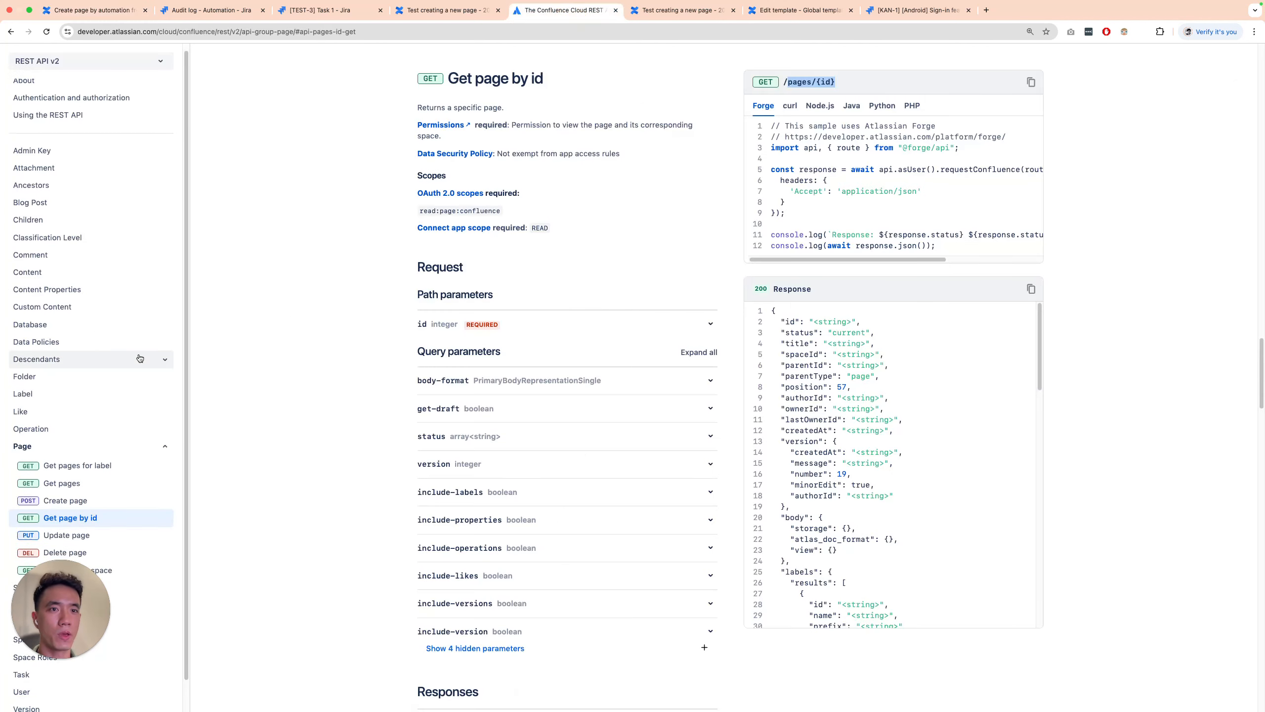
{"action": "left_click", "coordinate": [67, 502]}
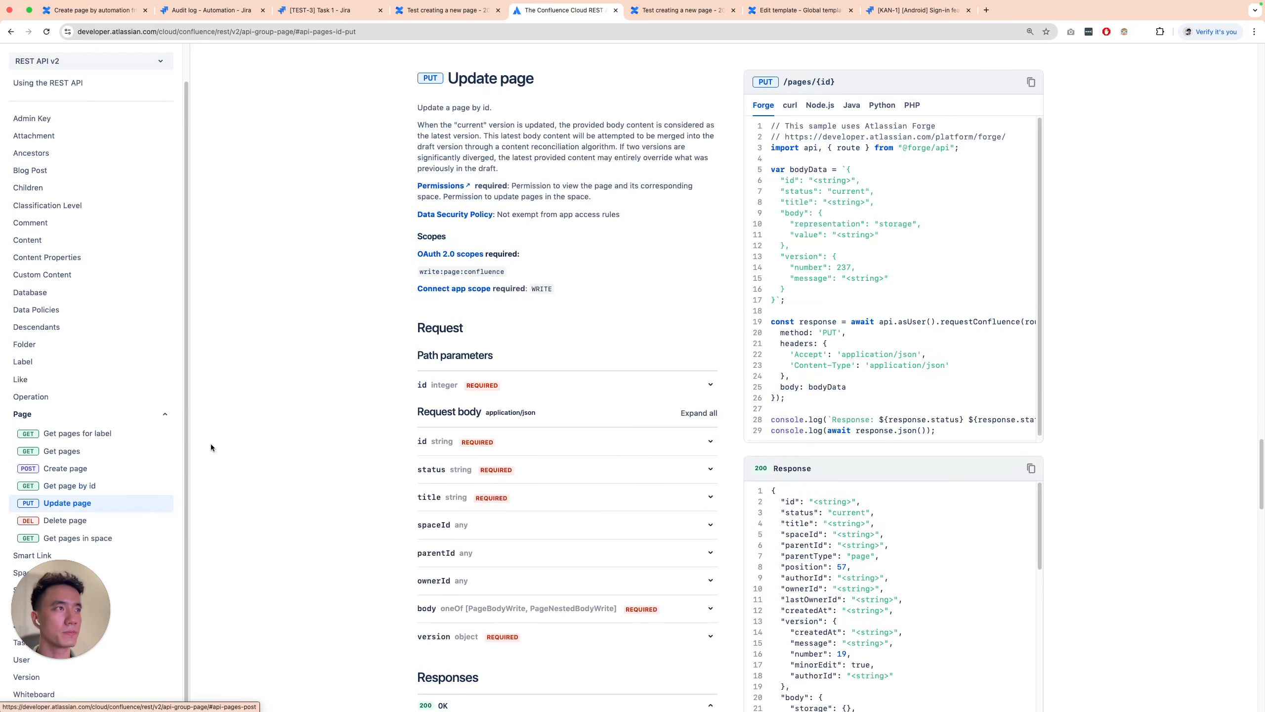
{"action": "left_click", "coordinate": [72, 521]}
{"action": "left_click", "coordinate": [75, 503]}
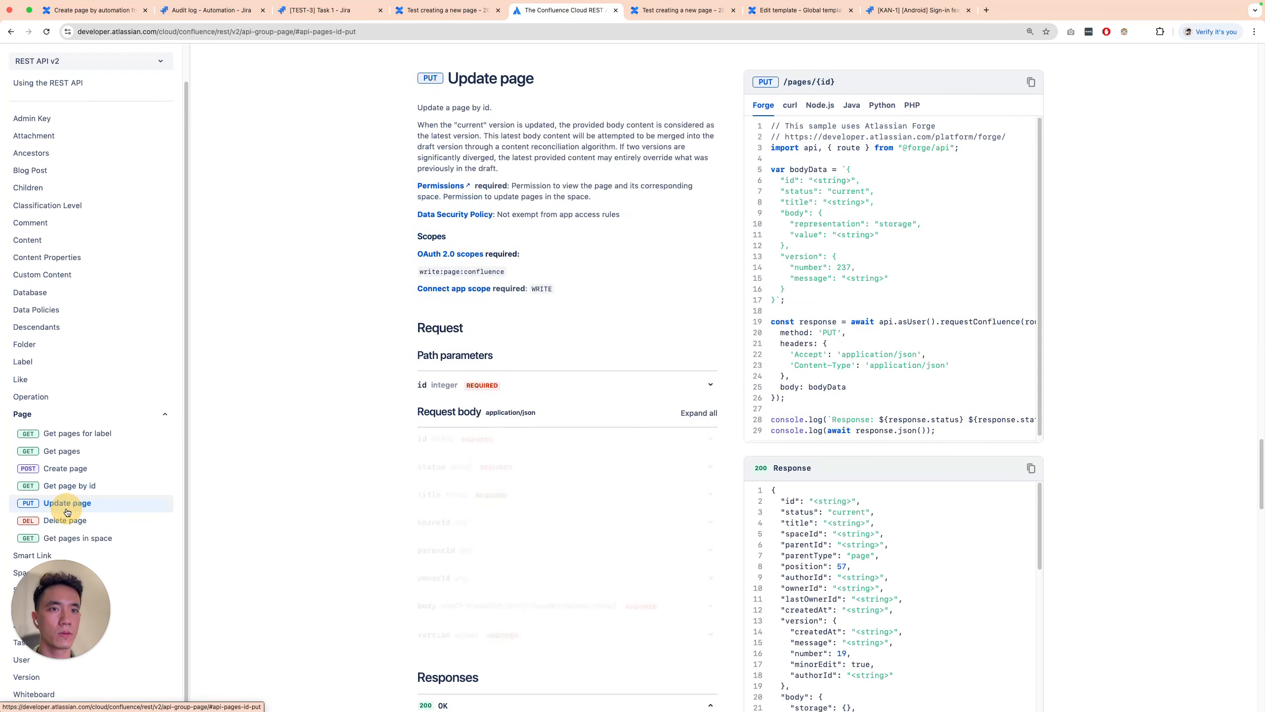
{"action": "key", "text": "super+equal"}
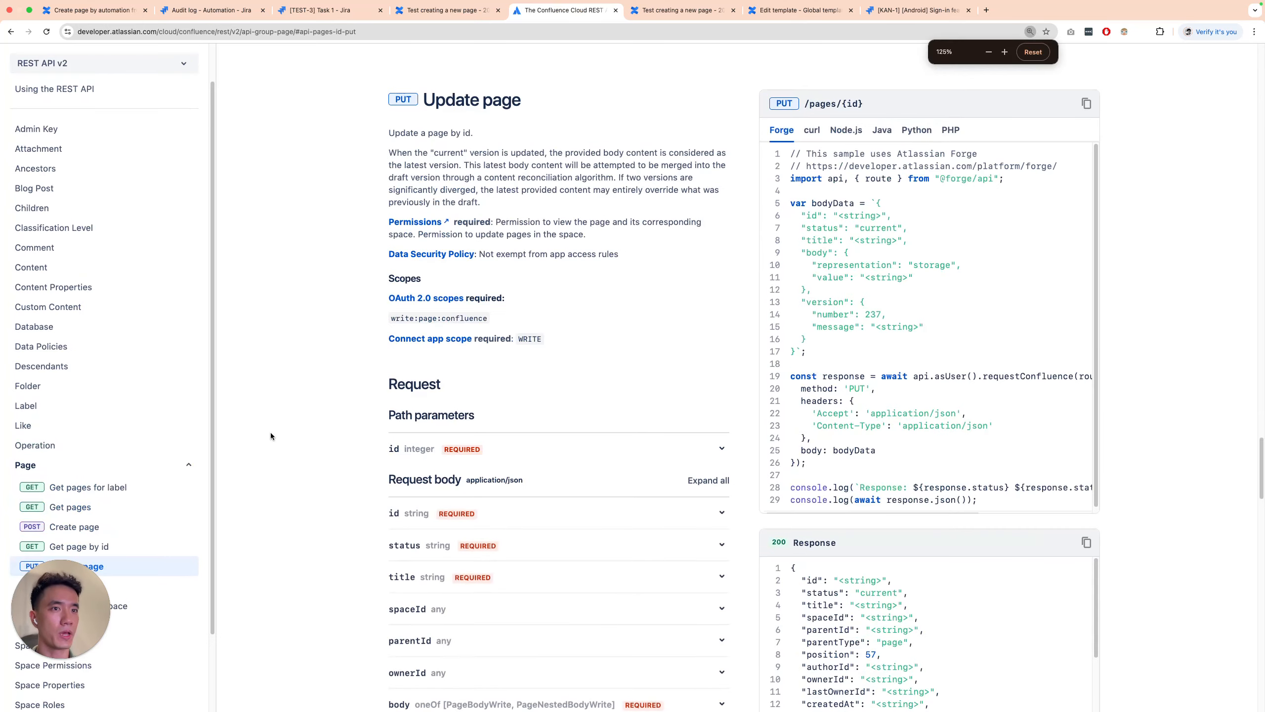
Copy the JSON object assigned to bodyData in the Update page code sample
{"action": "scroll", "coordinate": [271, 435], "scroll_direction": "down", "scroll_amount": 4}
{"action": "scroll", "coordinate": [124, 498], "scroll_direction": "down", "scroll_amount": 2}
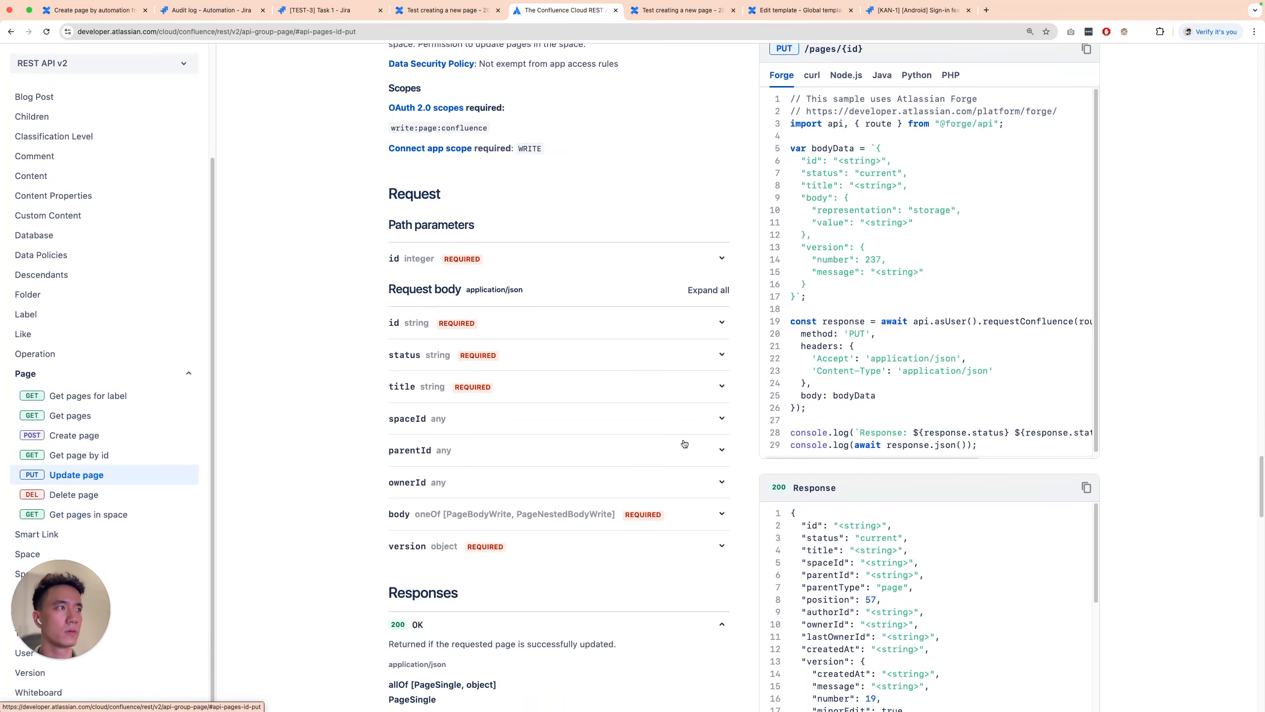
{"action": "scroll", "coordinate": [823, 393], "scroll_direction": "up", "scroll_amount": 1}
{"action": "scroll", "coordinate": [823, 393], "scroll_direction": "up", "scroll_amount": 1}
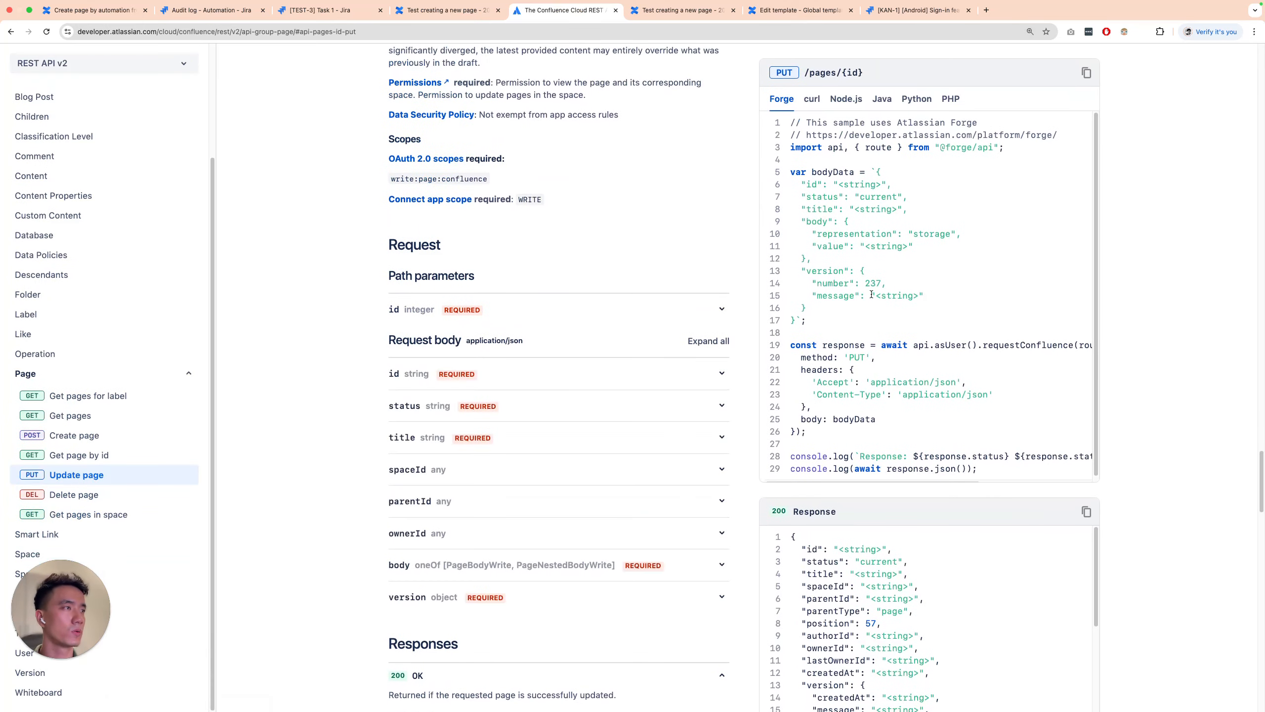
{"action": "left_click_drag", "start_coordinate": [877, 170], "coordinate": [798, 320]}
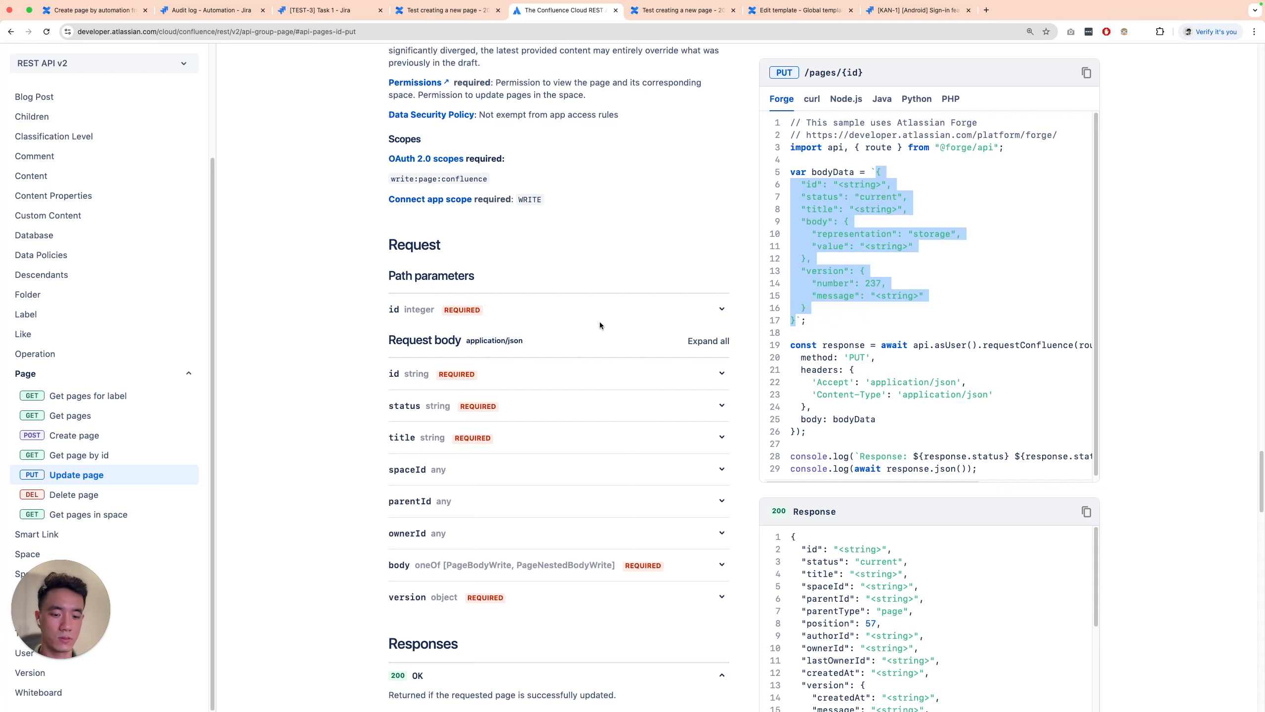
{"action": "right_click", "coordinate": [850, 240]}
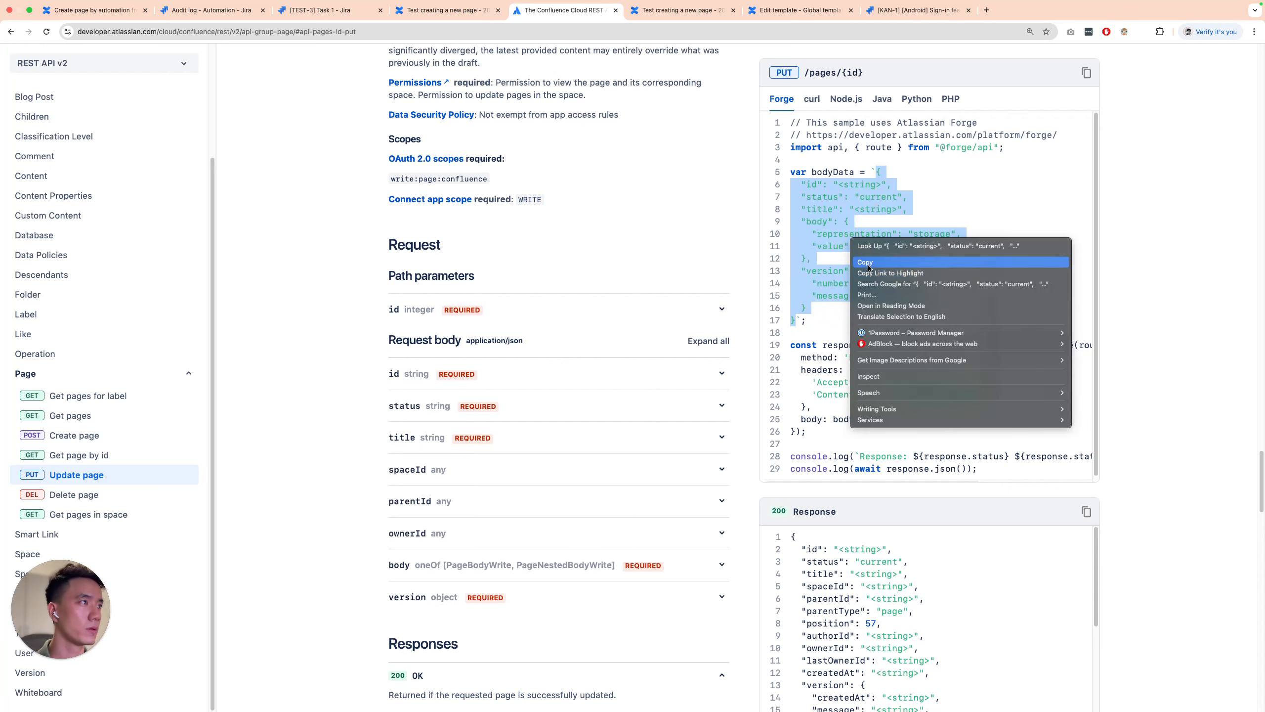
{"action": "left_click", "coordinate": [870, 264]}
Duplicate the GET web request action in the Jira rule and move the copy below the last bodyStorage variable
{"action": "left_click", "coordinate": [197, 15]}
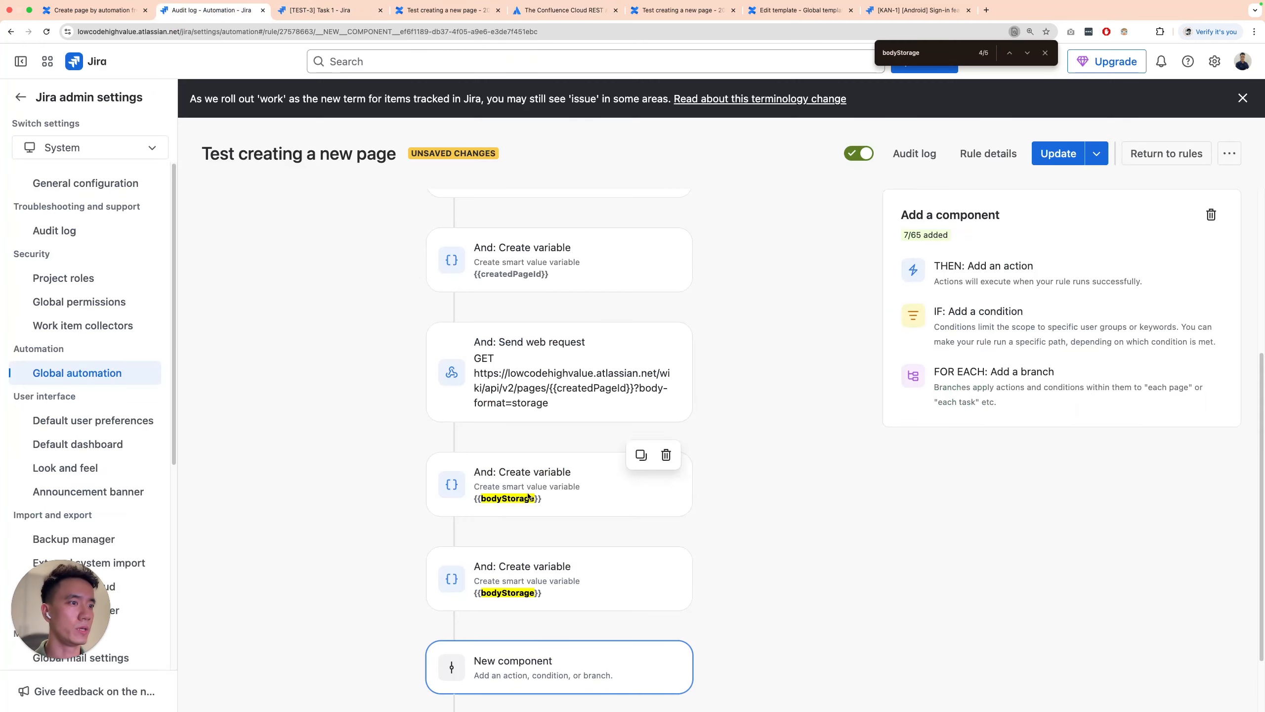
{"action": "scroll", "coordinate": [648, 473], "scroll_direction": "down", "scroll_amount": 2}
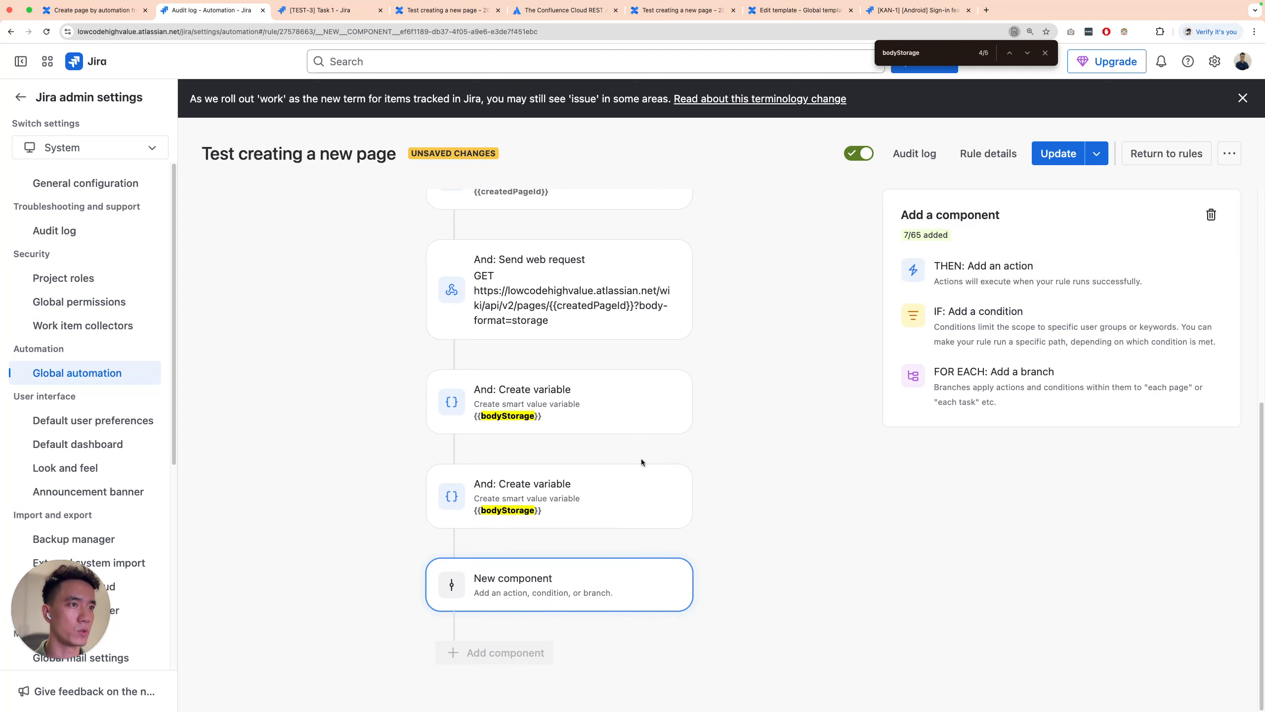
{"action": "scroll", "coordinate": [524, 328], "scroll_direction": "up", "scroll_amount": 1}
{"action": "left_click", "coordinate": [524, 328]}
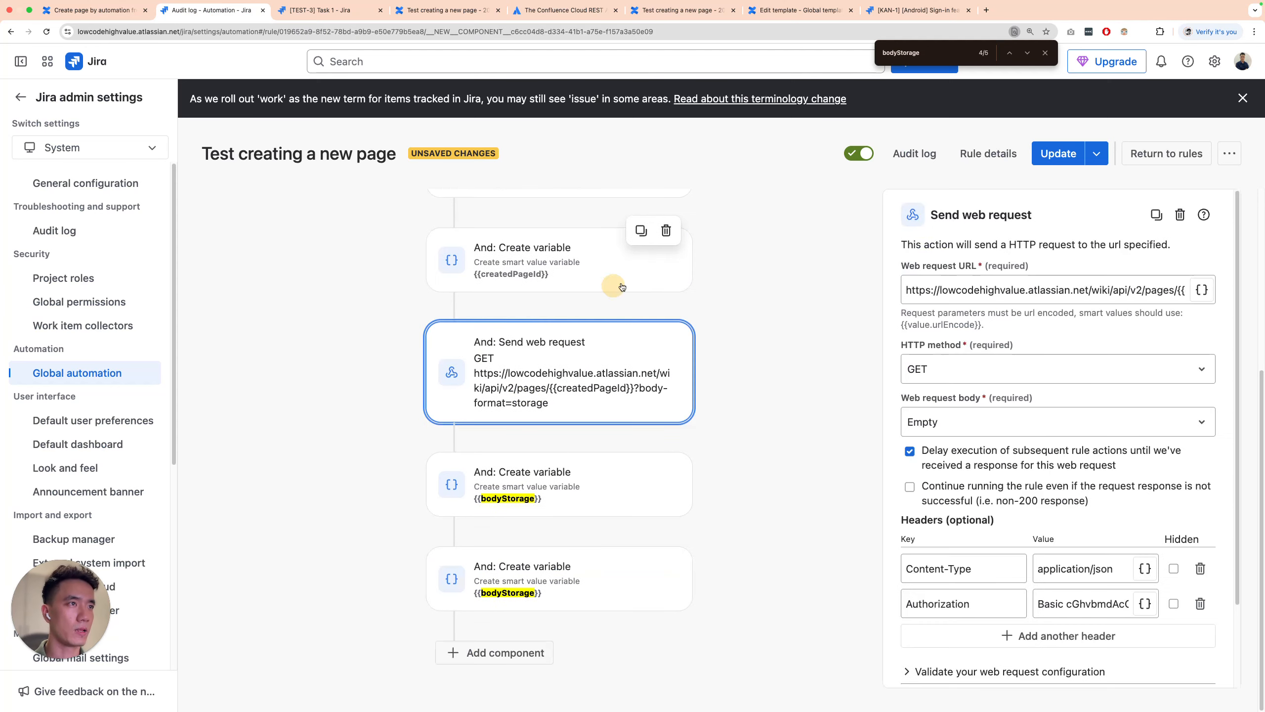
{"action": "left_click", "coordinate": [631, 336]}
{"action": "scroll", "coordinate": [524, 307], "scroll_direction": "down", "scroll_amount": 3}
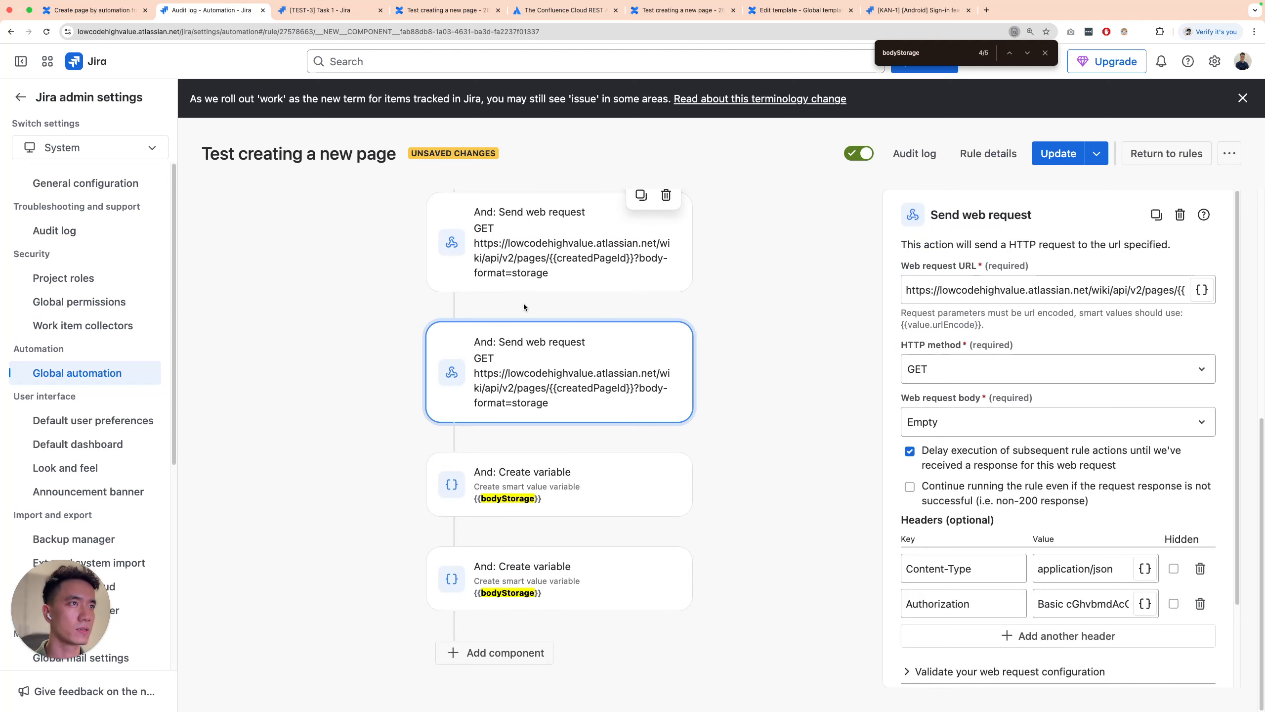
{"action": "left_click_drag", "start_coordinate": [502, 351], "coordinate": [580, 635]}
Set the copied web request's HTTP method to PUT and its body to Custom data containing the copied JSON
{"action": "left_click", "coordinate": [973, 365]}
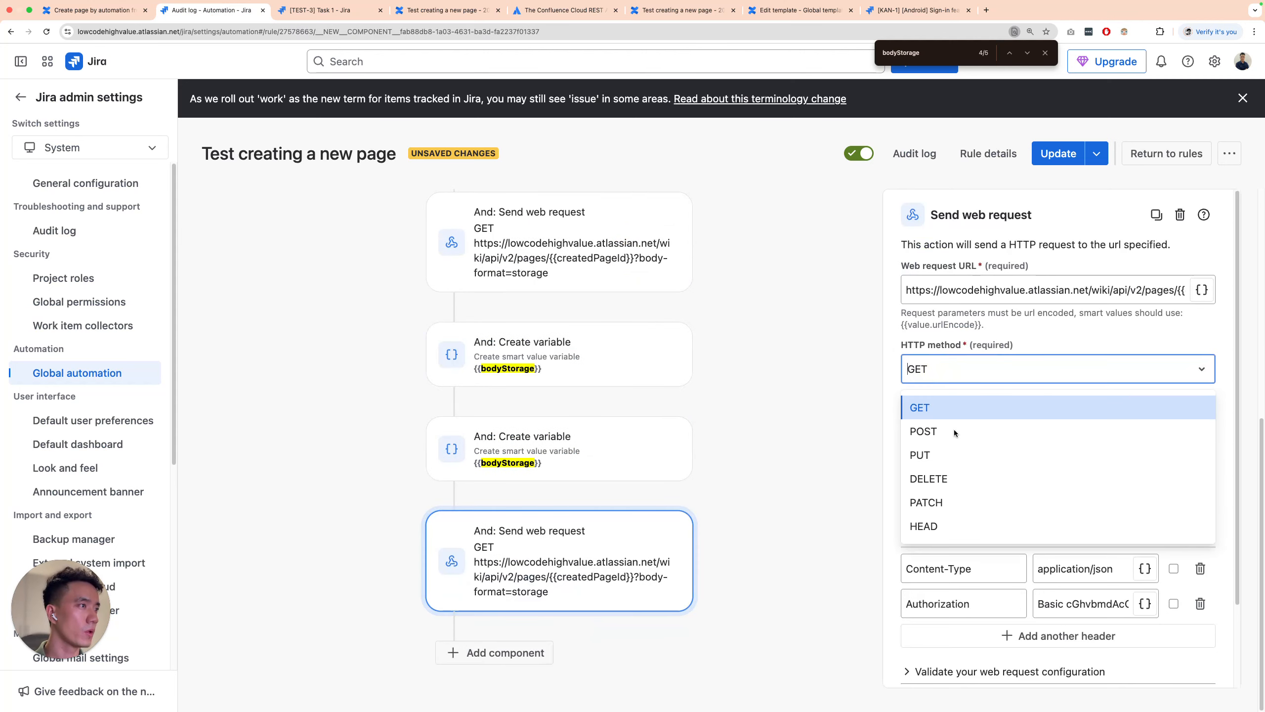
{"action": "left_click", "coordinate": [929, 455]}
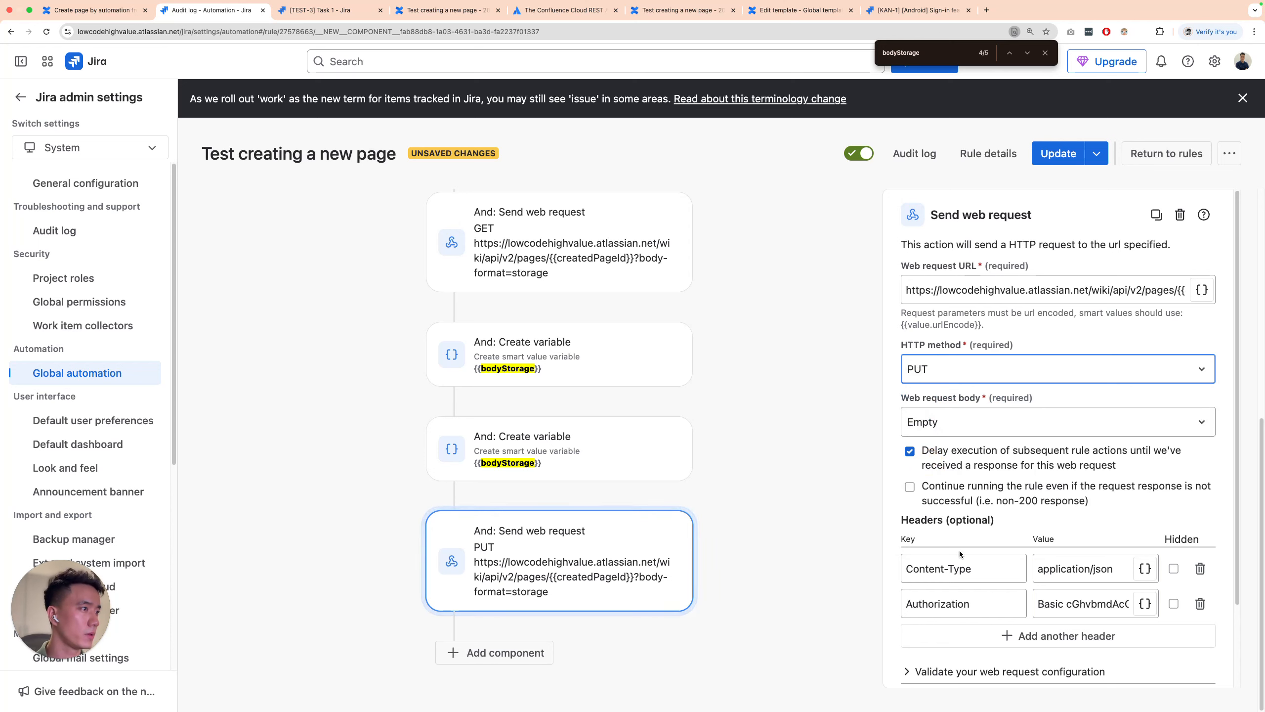
{"action": "scroll", "coordinate": [952, 596], "scroll_direction": "down", "scroll_amount": 3}
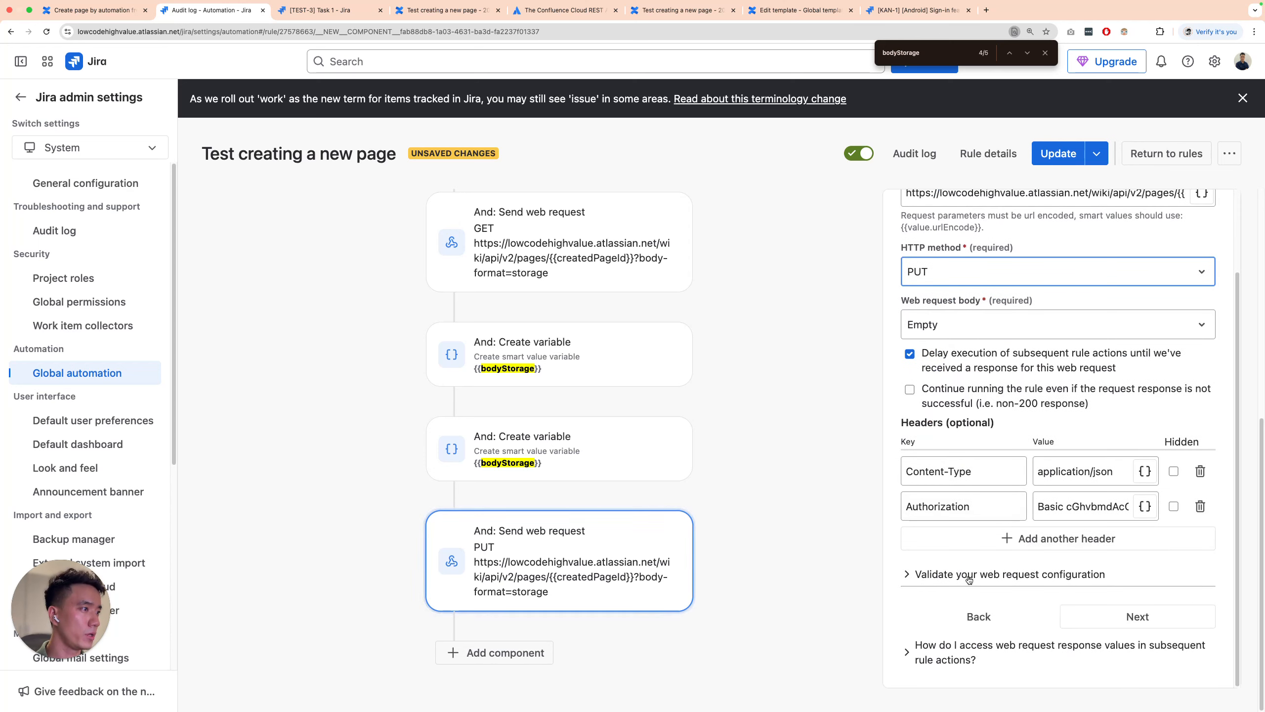
{"action": "left_click", "coordinate": [964, 325]}
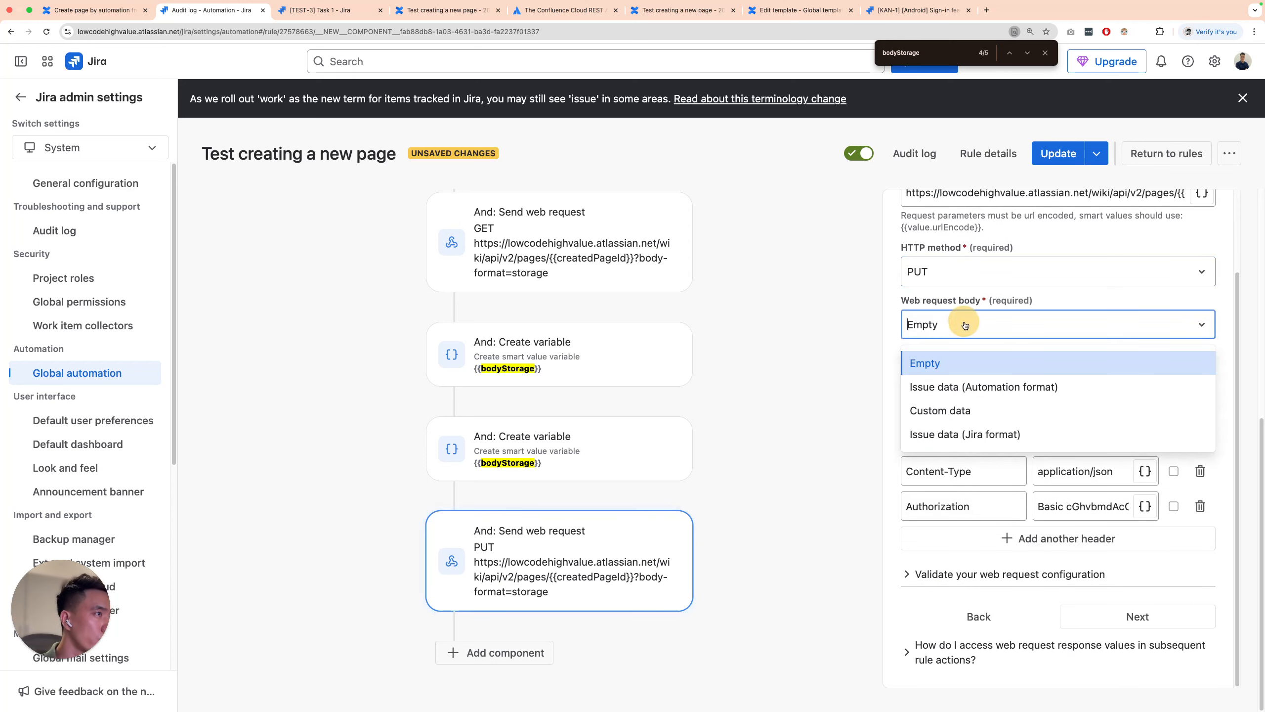
{"action": "left_click", "coordinate": [963, 410]}
{"action": "left_click", "coordinate": [962, 421]}
{"action": "key", "text": "cmd+v"}
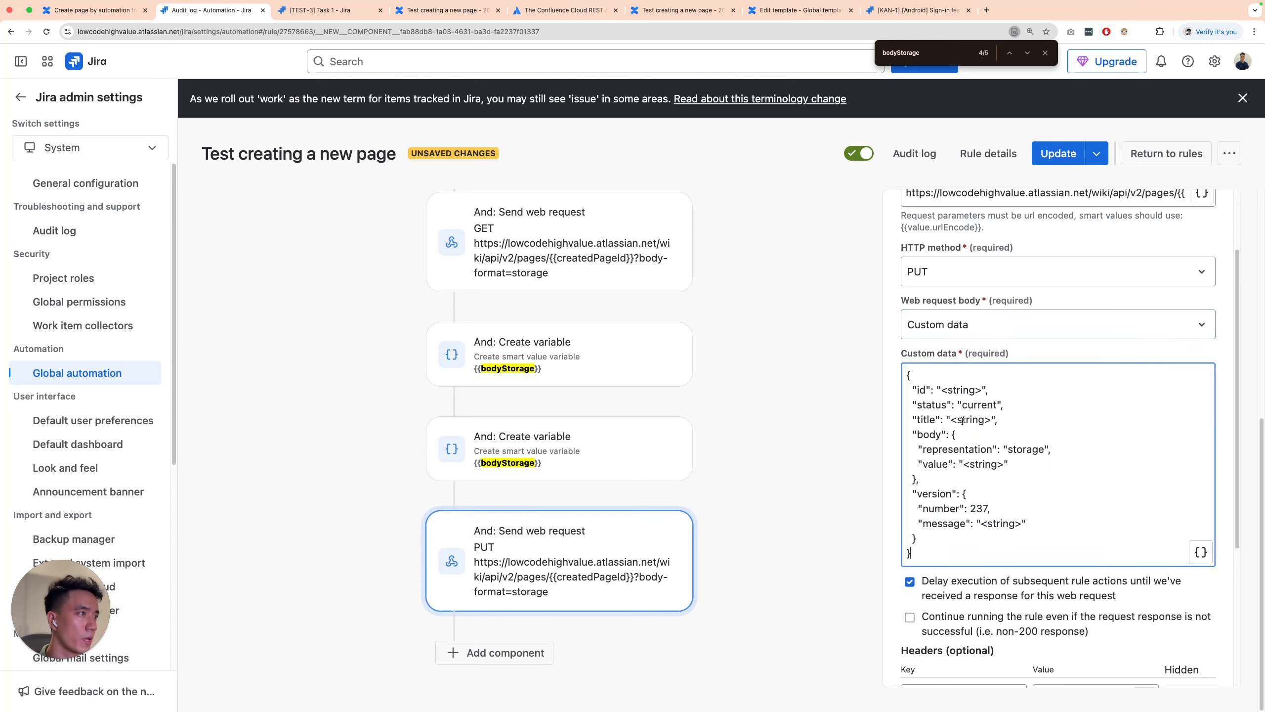
Set the version number to 2 in the PUT request's custom data
{"action": "scroll", "coordinate": [963, 424], "scroll_direction": "down", "scroll_amount": 2}
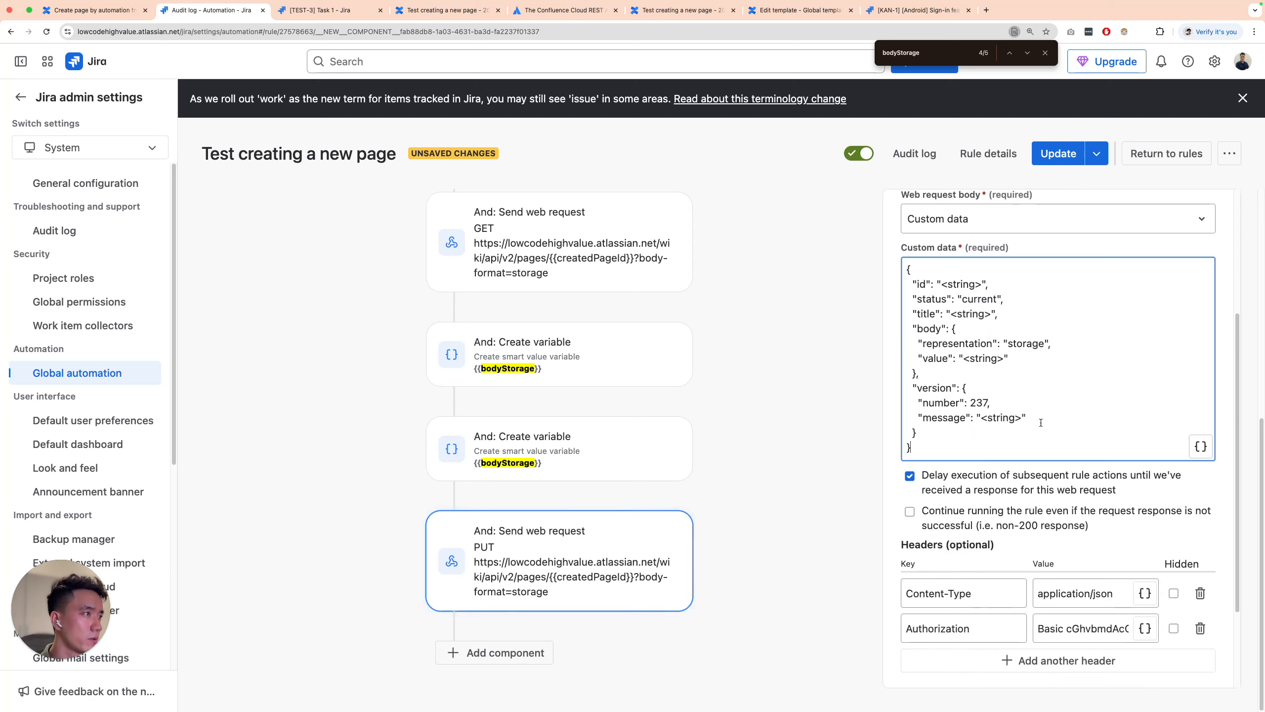
{"action": "left_click_drag", "start_coordinate": [1041, 423], "coordinate": [917, 401]}
{"action": "double_click", "coordinate": [974, 402]}
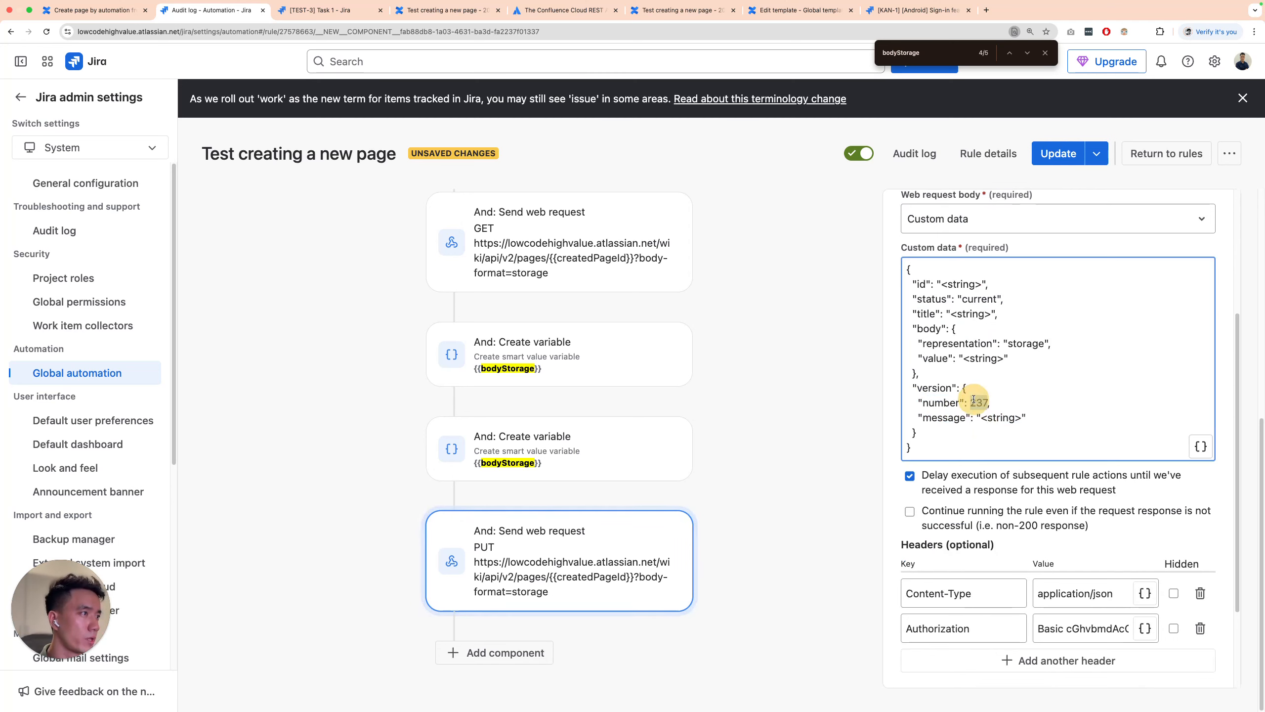
{"action": "type", "text": "2"}
Remove the version message from the PUT request's custom data and set the id to {{createdPageId}}
{"action": "left_click_drag", "start_coordinate": [1018, 418], "coordinate": [977, 403]}
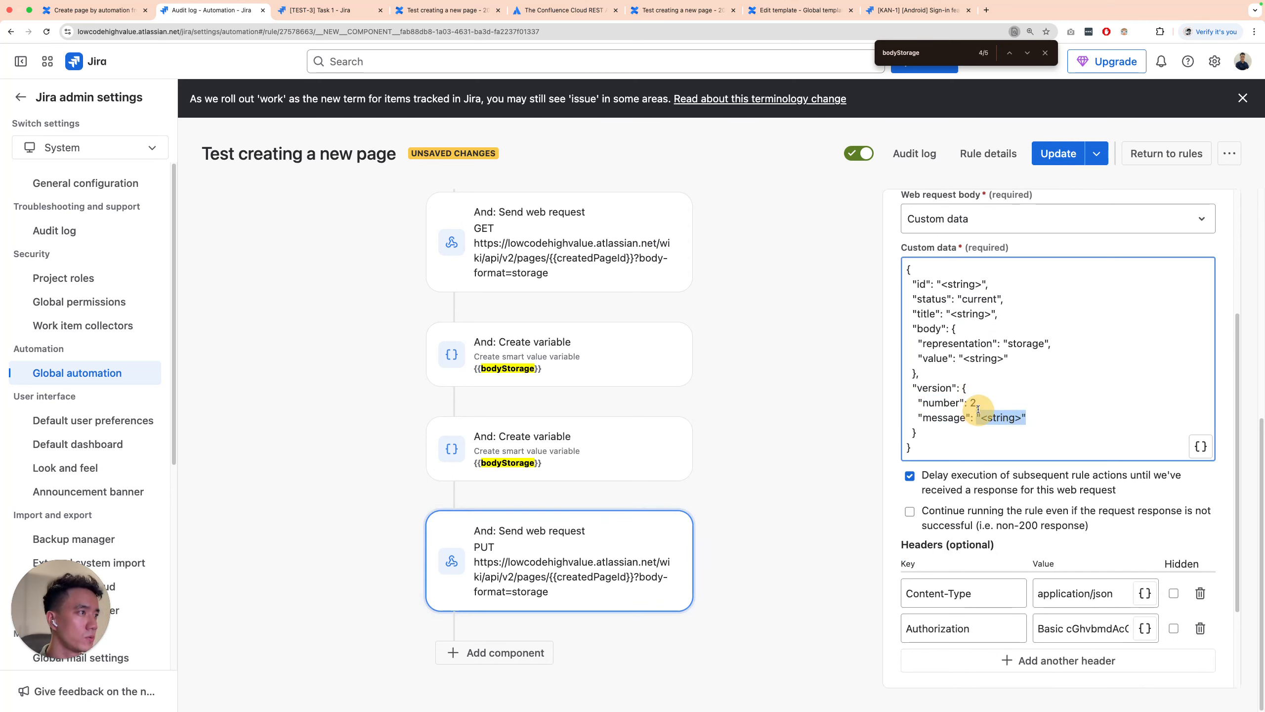
{"action": "key", "text": "BackSpace"}
{"action": "scroll", "coordinate": [958, 369], "scroll_direction": "up", "scroll_amount": 1}
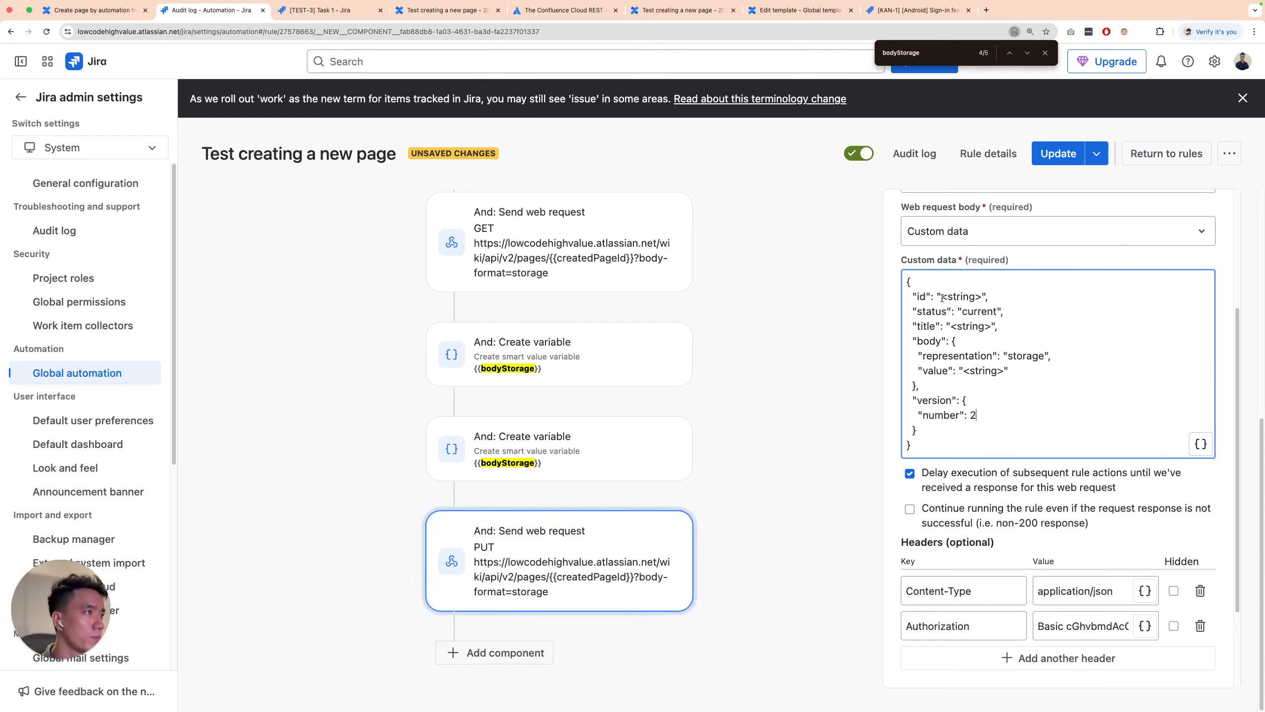
{"action": "left_click_drag", "start_coordinate": [942, 296], "coordinate": [981, 295]}
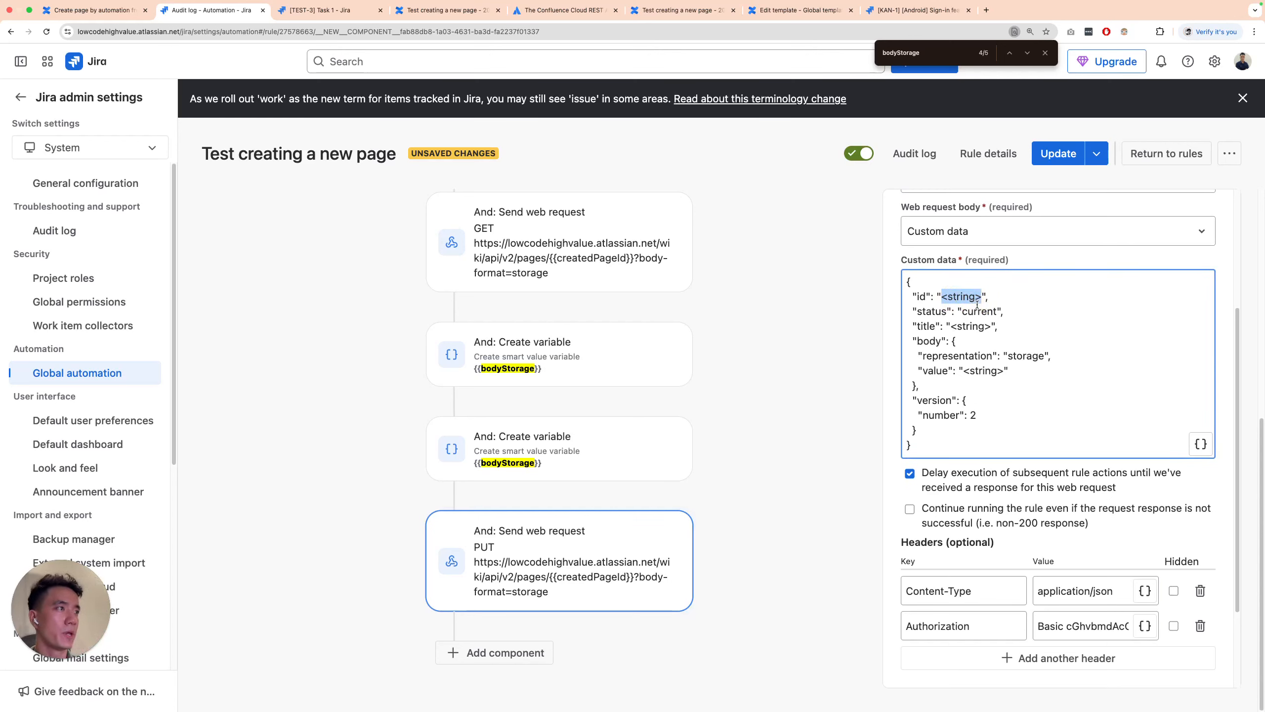
{"action": "scroll", "coordinate": [979, 305], "scroll_direction": "up", "scroll_amount": 2}
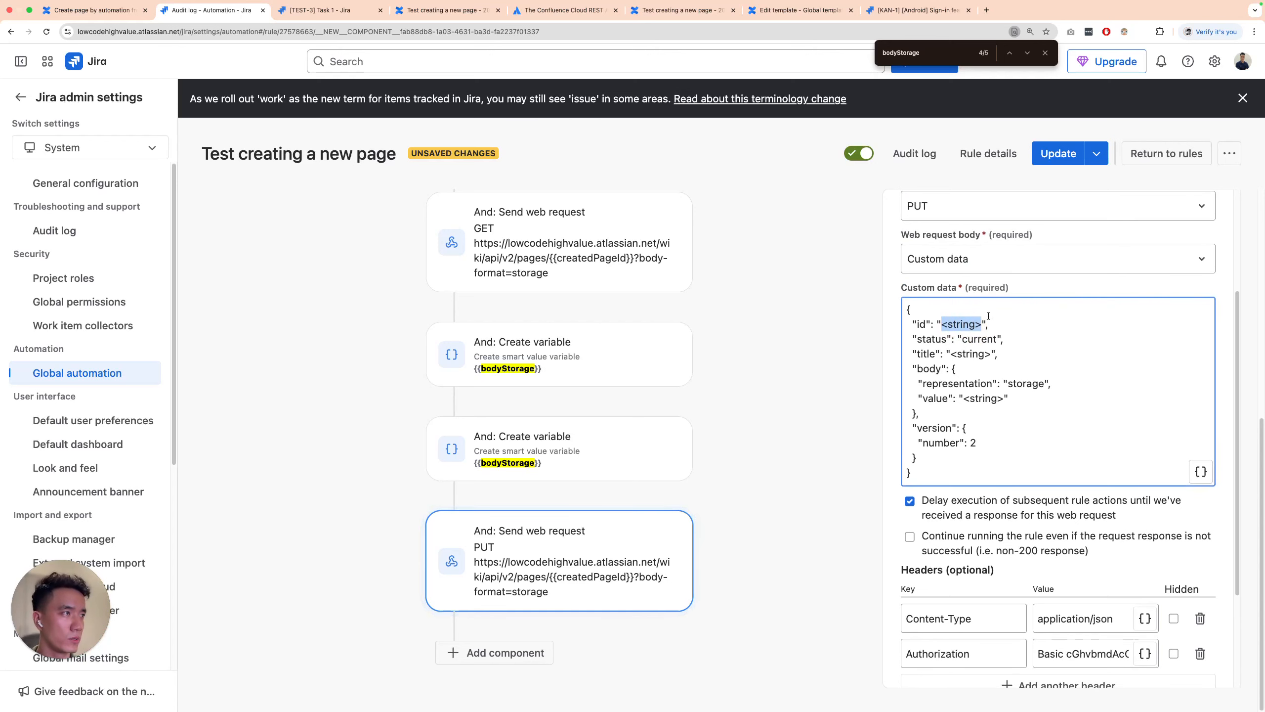
{"action": "type", "text": "{{createdPage"}
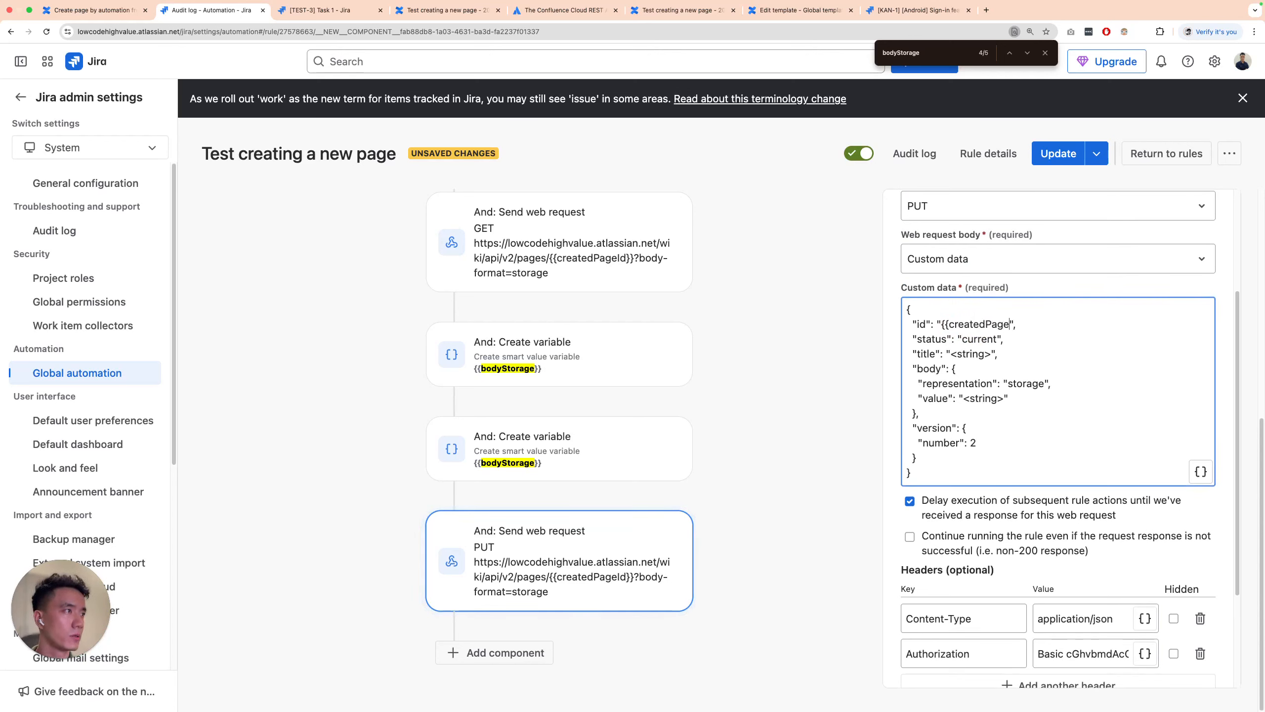
{"action": "type", "text": "ID}}"}
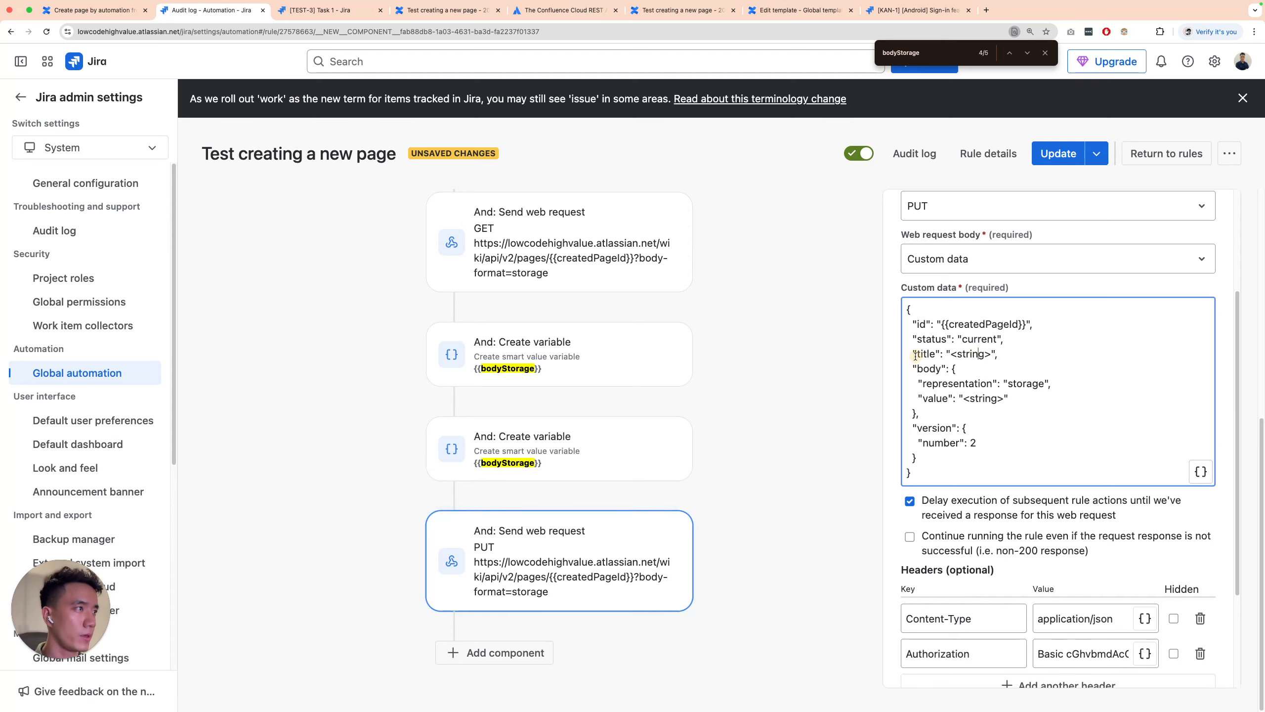
Copy the page title from the Publish new page in Confluence action and use it as the title in the PUT request's custom data
{"action": "left_click", "coordinate": [623, 249]}
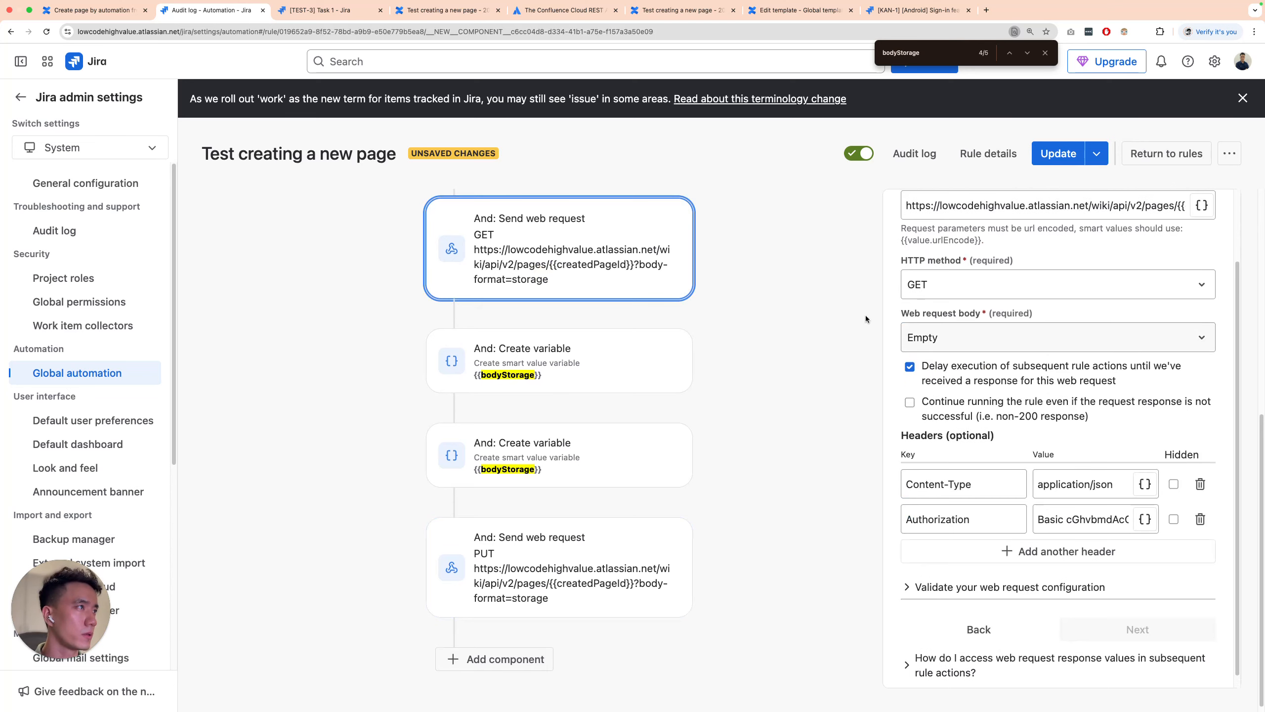
{"action": "scroll", "coordinate": [548, 324], "scroll_direction": "up", "scroll_amount": 5}
{"action": "left_click", "coordinate": [539, 323]}
{"action": "left_click", "coordinate": [535, 458]}
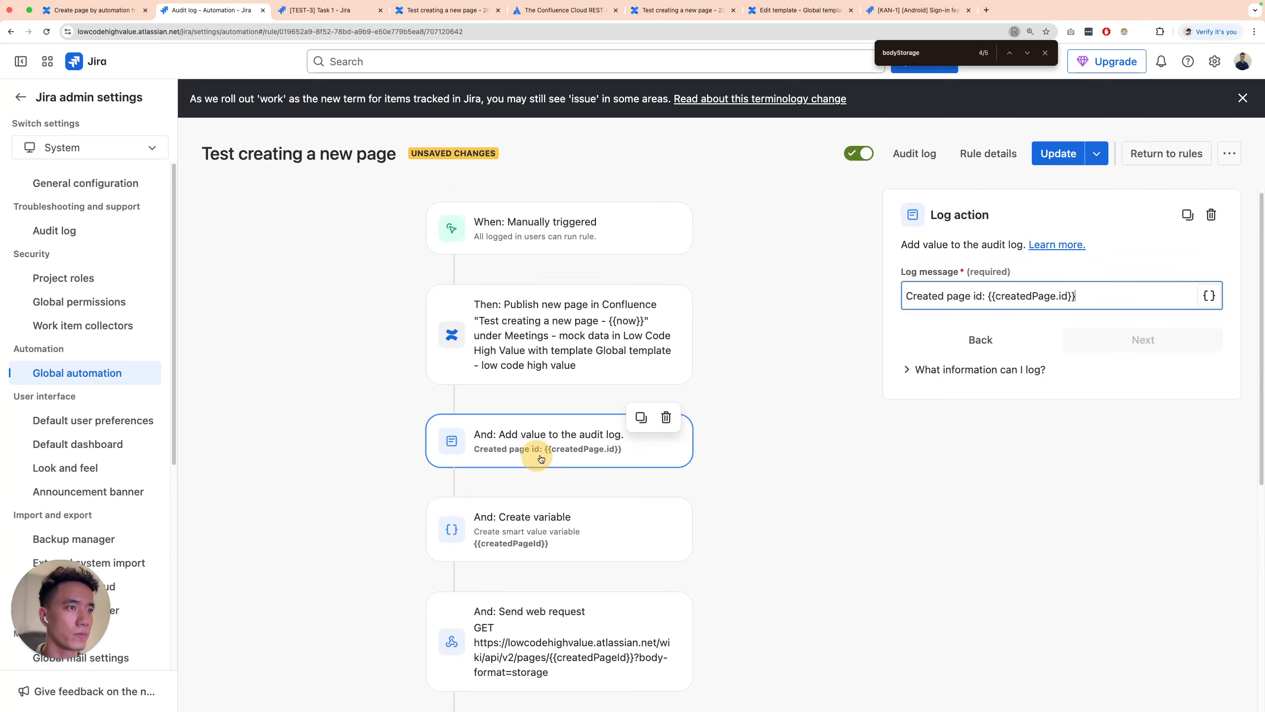
{"action": "left_click", "coordinate": [526, 328]}
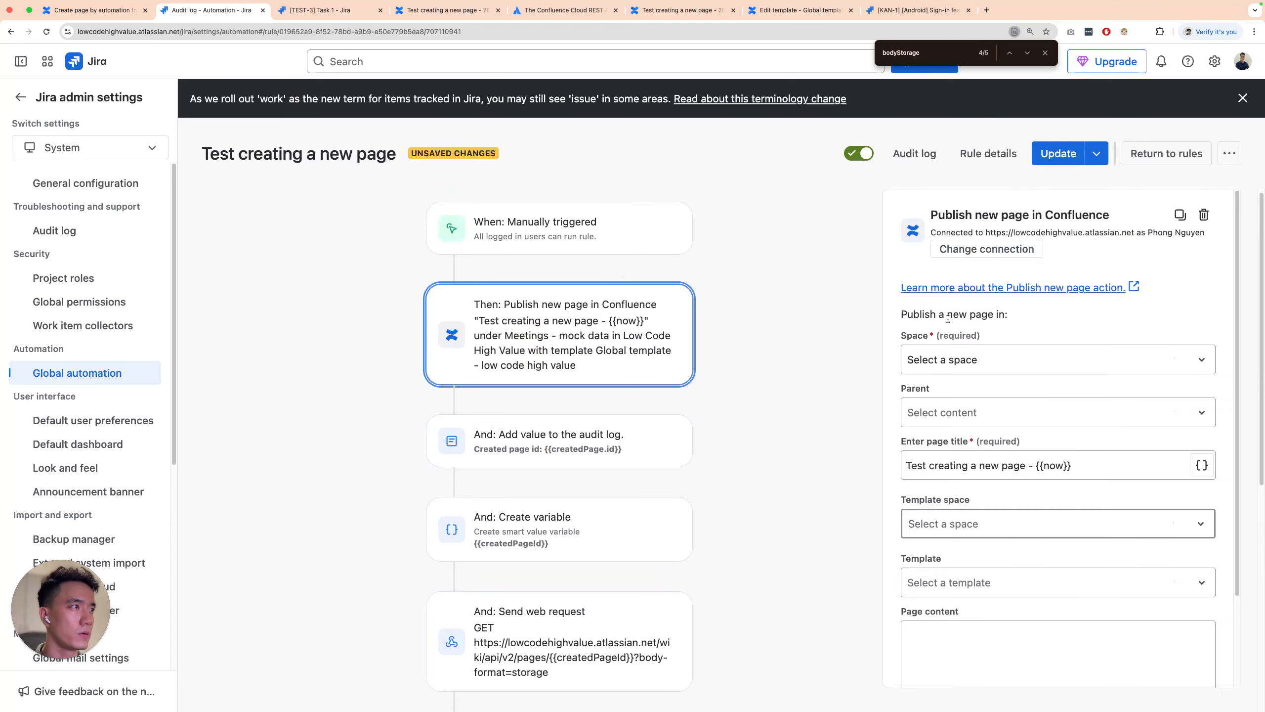
{"action": "left_click", "coordinate": [1016, 464]}
{"action": "triple_click", "coordinate": [992, 465]}
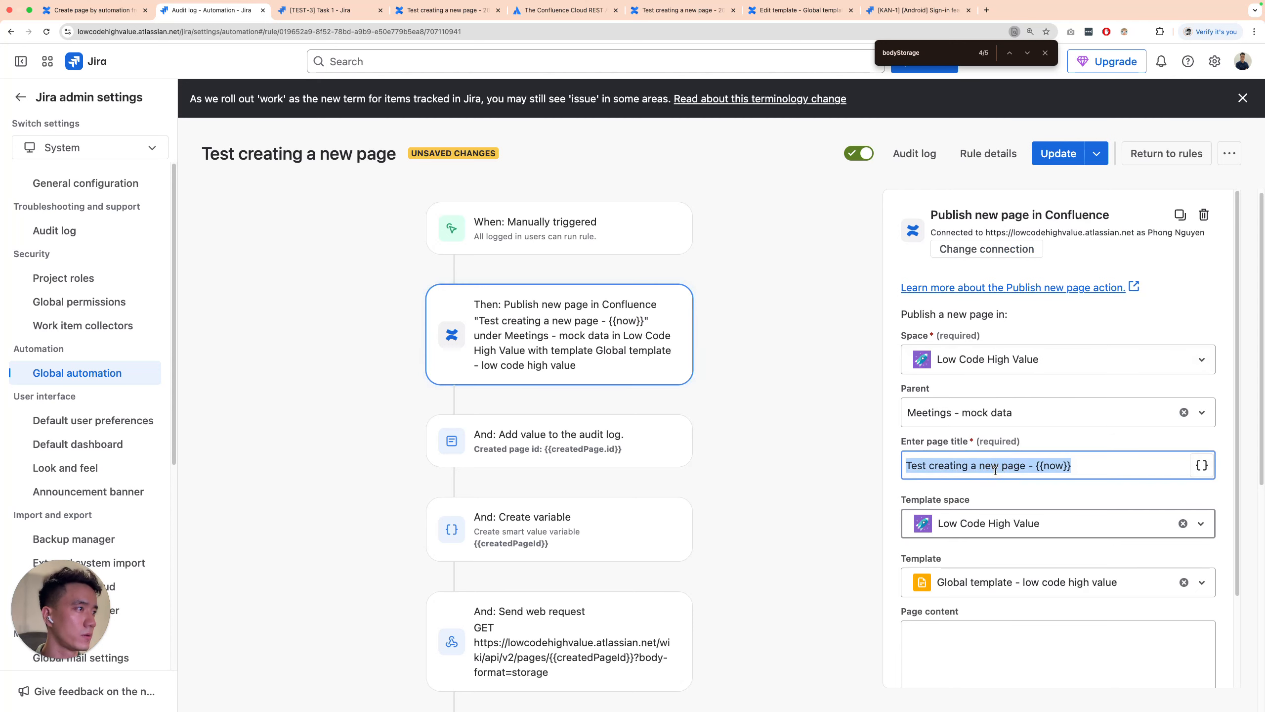
{"action": "scroll", "coordinate": [550, 516], "scroll_direction": "down", "scroll_amount": 8}
{"action": "left_click", "coordinate": [545, 568]}
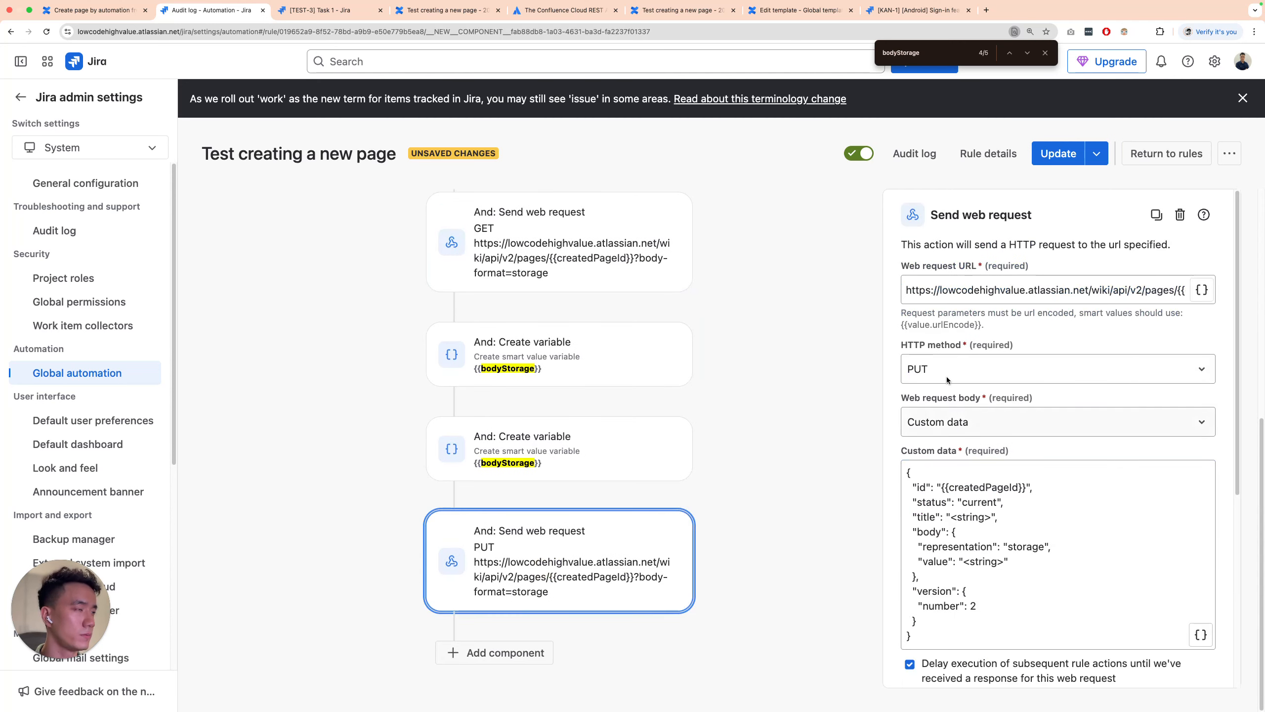
{"action": "left_click", "coordinate": [945, 517]}
{"action": "left_click_drag", "start_coordinate": [952, 517], "coordinate": [992, 518]}
{"action": "key", "text": "ctrl+v"}
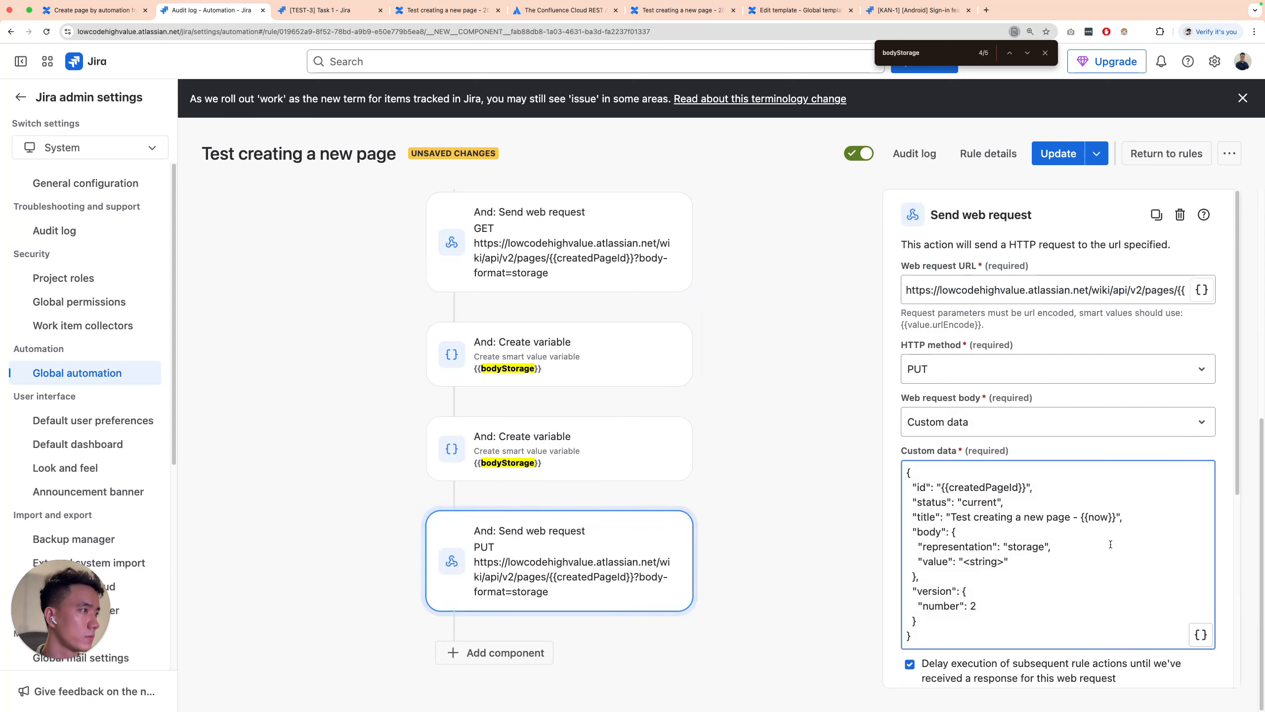
Extend the title in the PUT request's custom data to "Test creating a new page - {{issue.key}} - {{now}}"
{"action": "scroll", "coordinate": [1111, 543], "scroll_direction": "down", "scroll_amount": 1}
{"action": "left_click", "coordinate": [1110, 543]}
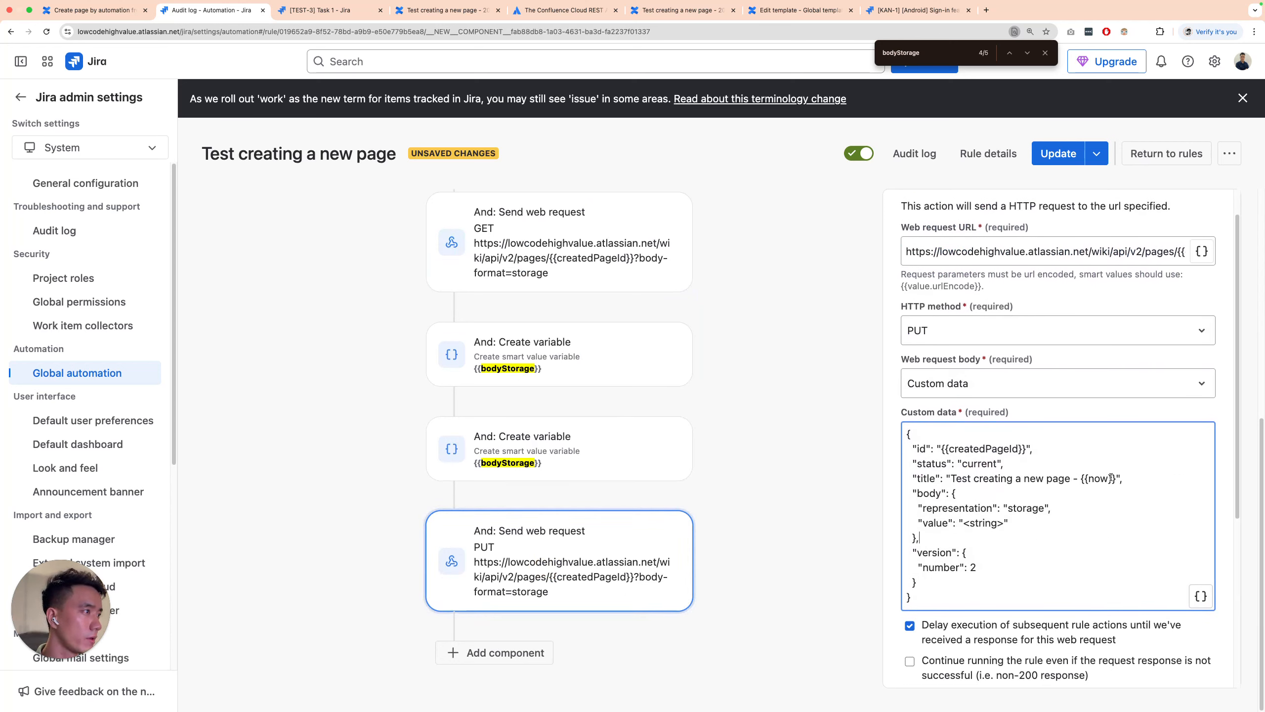
{"action": "left_click", "coordinate": [1072, 479]}
{"action": "type", "text": "{{"}
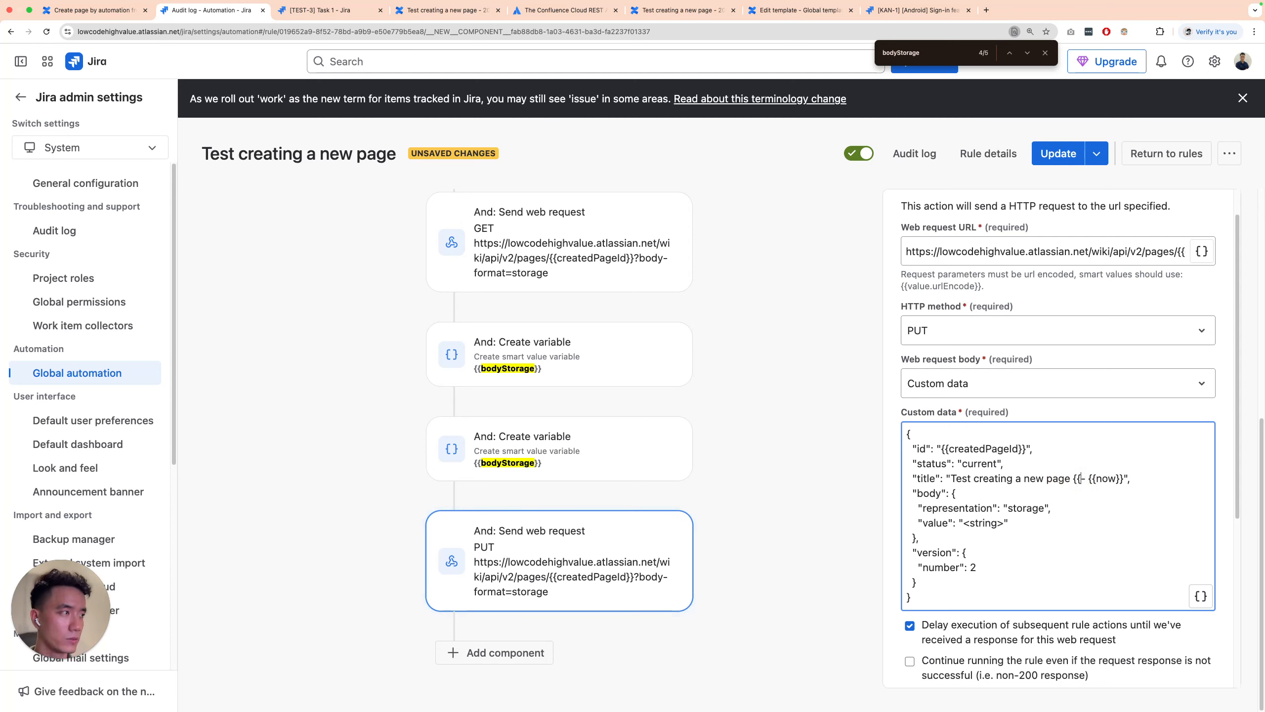
{"action": "type", "text": "}}"}
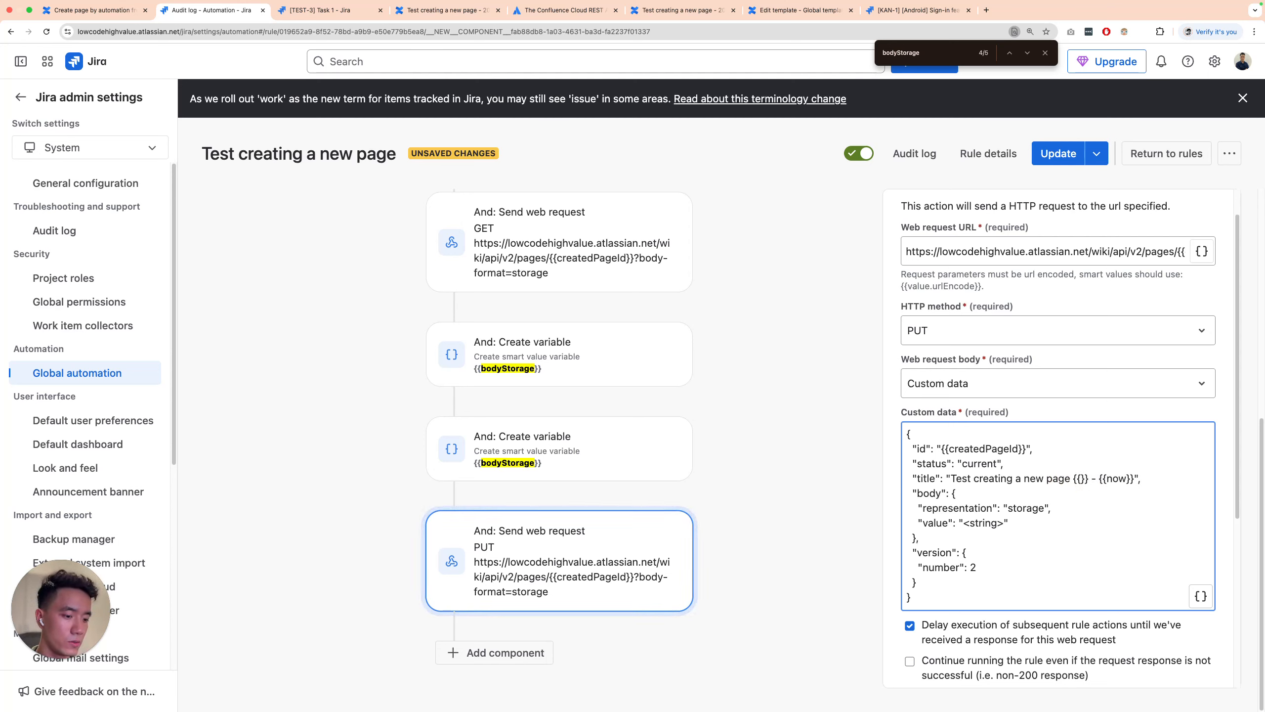
{"action": "key", "text": "Left"}
{"action": "key", "text": "Left"}
{"action": "key", "text": "Left"}
{"action": "type", "text": "issue.key"}
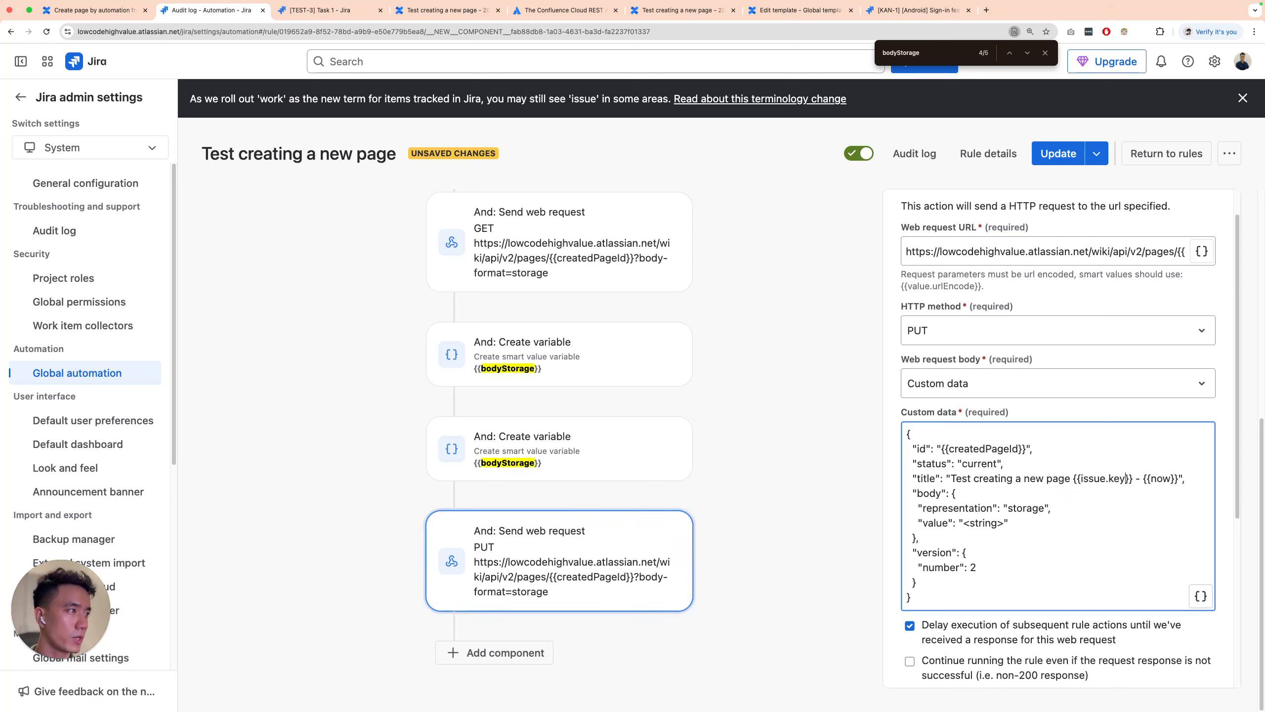
{"action": "left_click", "coordinate": [1110, 479]}
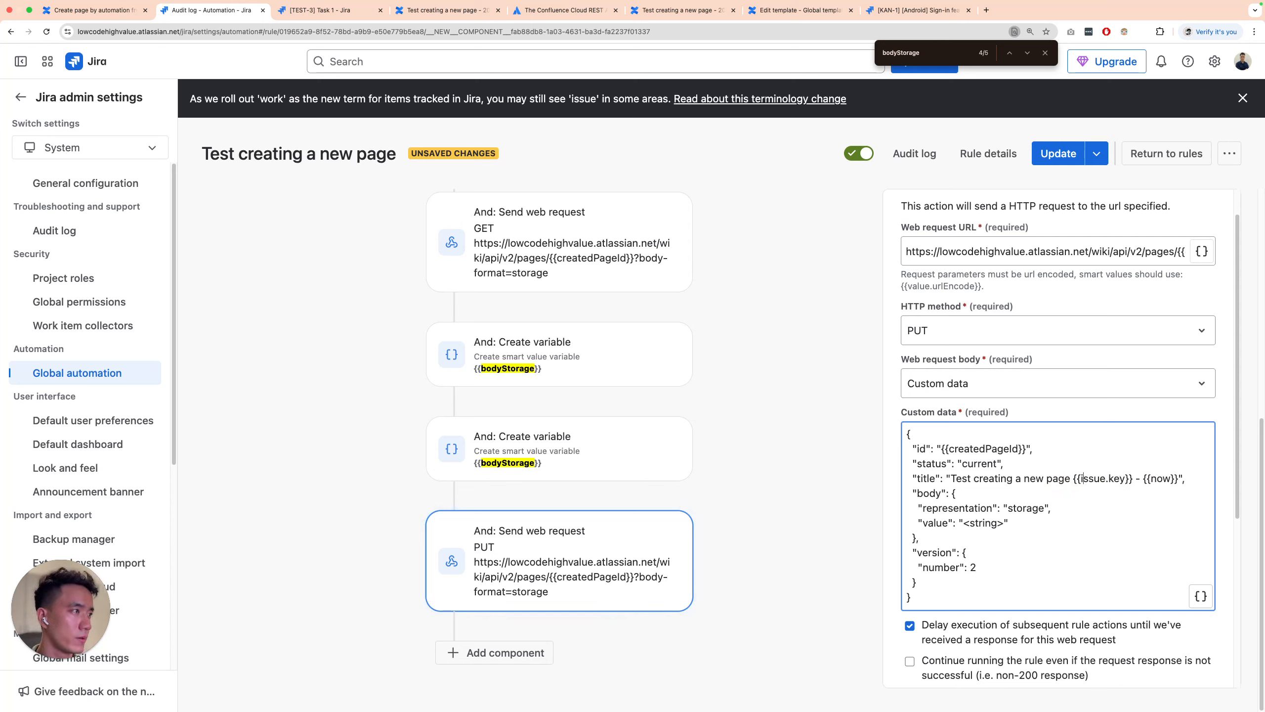
{"action": "left_click", "coordinate": [1075, 478]}
{"action": "type", "text": "-"}
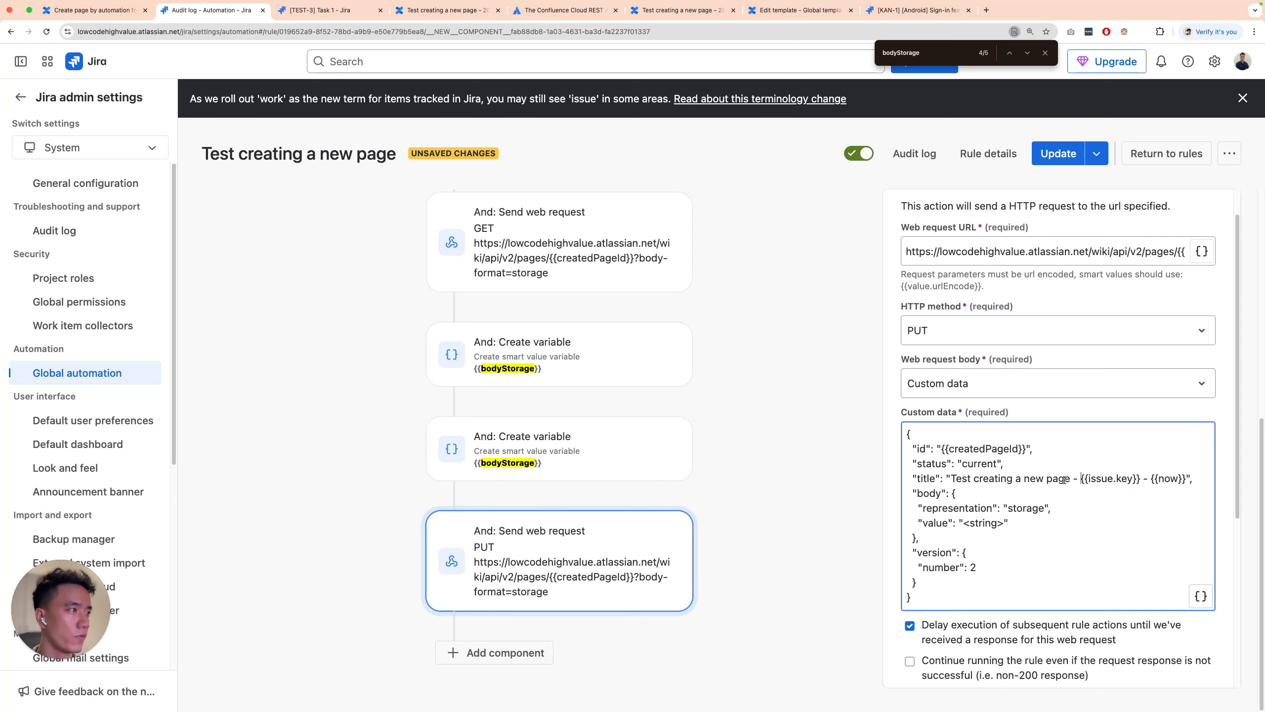
{"action": "double_click", "coordinate": [1105, 479]}
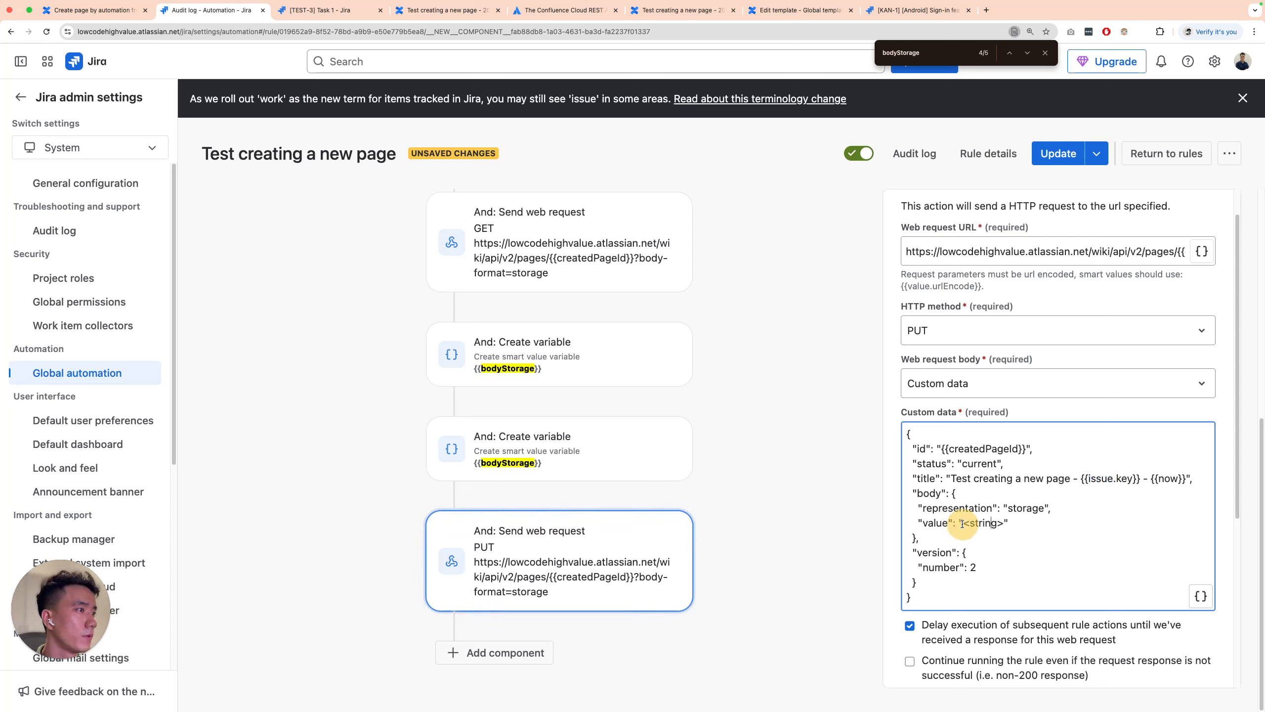
Set the body value in the PUT request's custom data to {{bodyStorage}}
{"action": "left_click_drag", "start_coordinate": [964, 523], "coordinate": [1001, 523]}
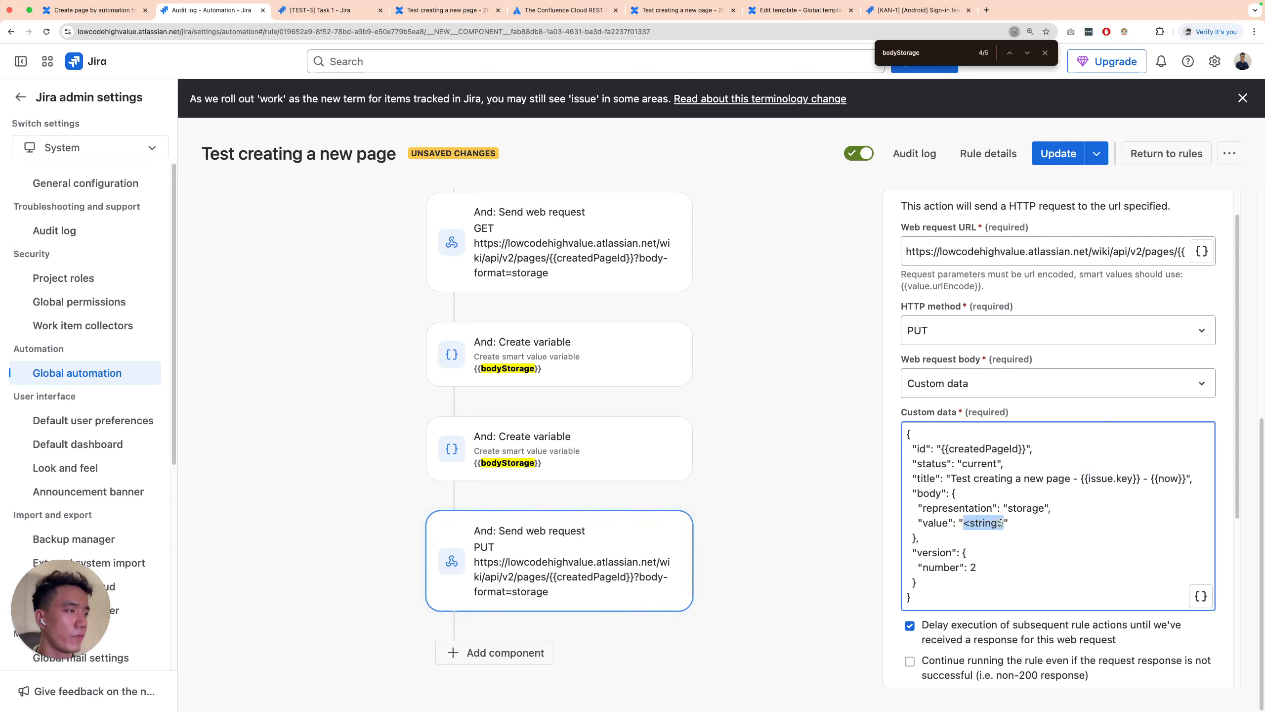
{"action": "type", "text": "dySt"}
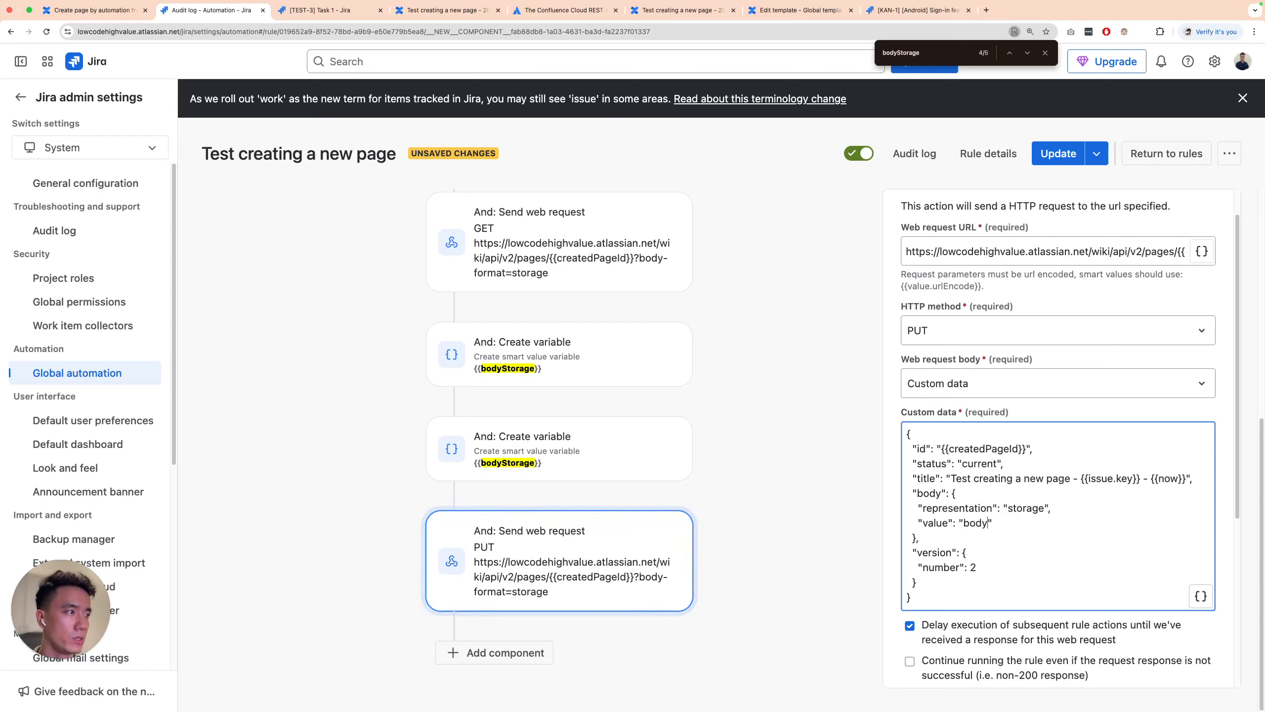
{"action": "key", "text": "alt+BackSpace"}
{"action": "type", "text": "{{bod"}
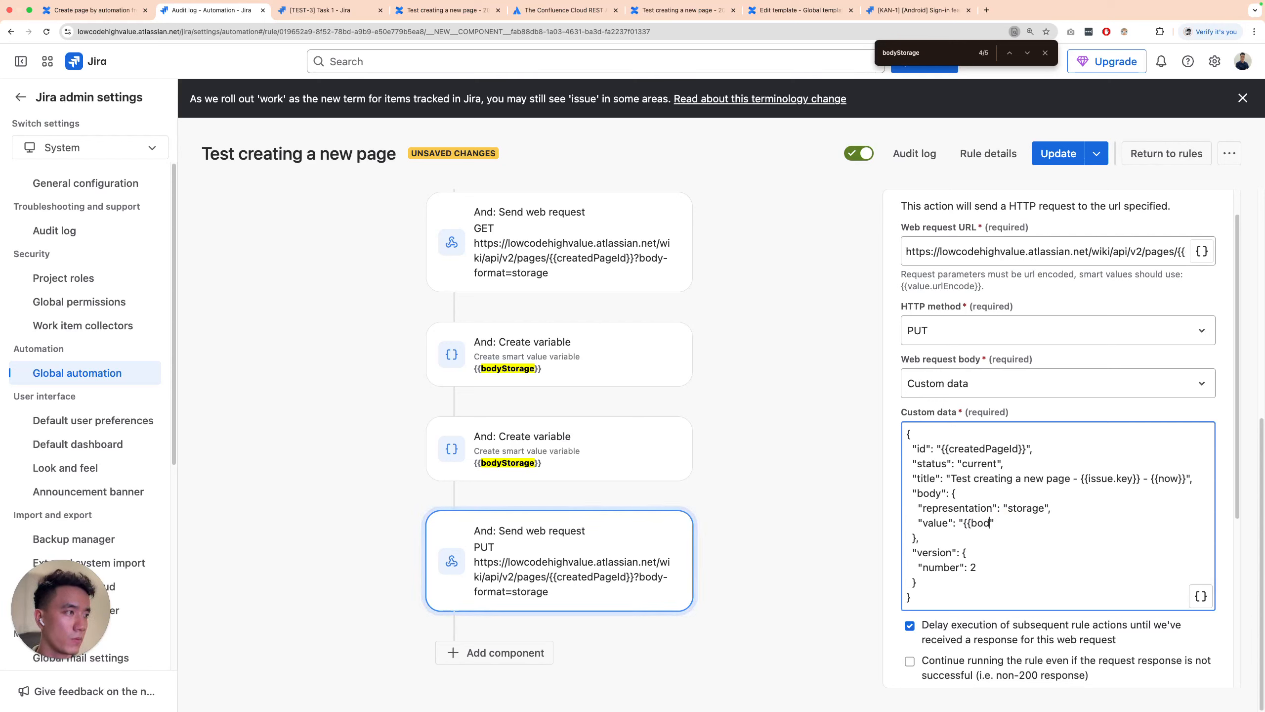
{"action": "type", "text": "ySt"}
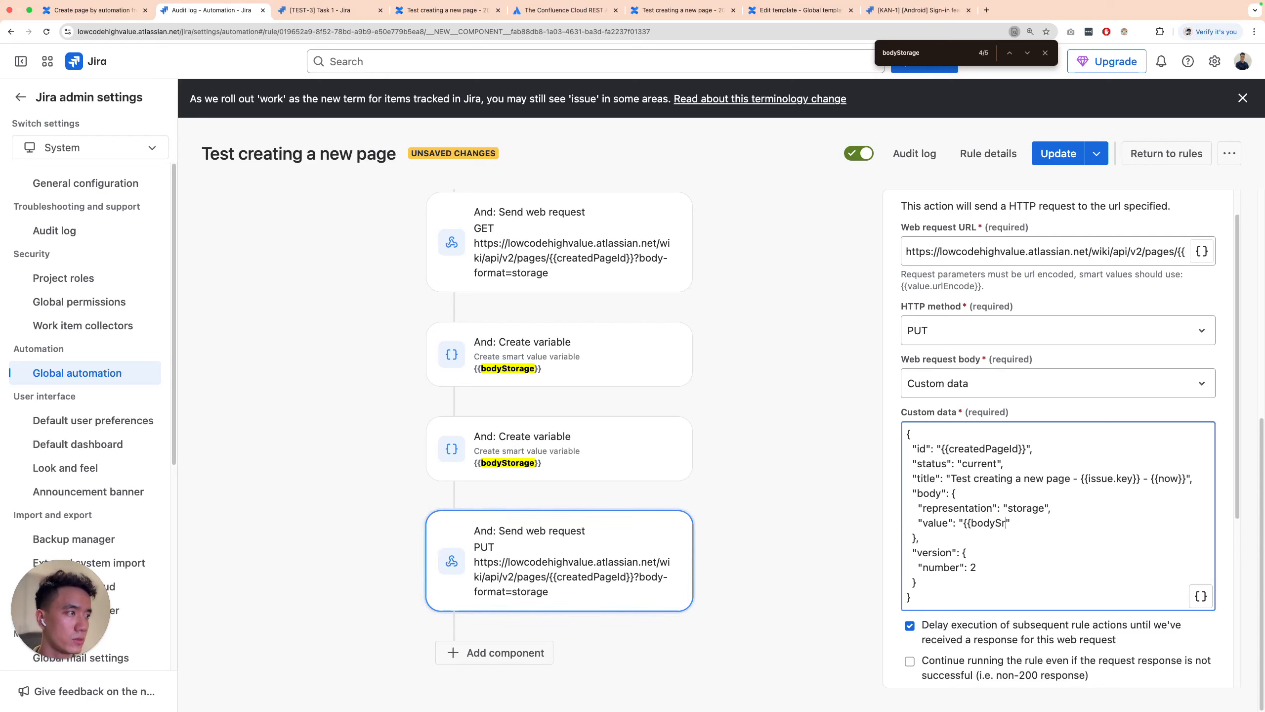
{"action": "type", "text": "or"}
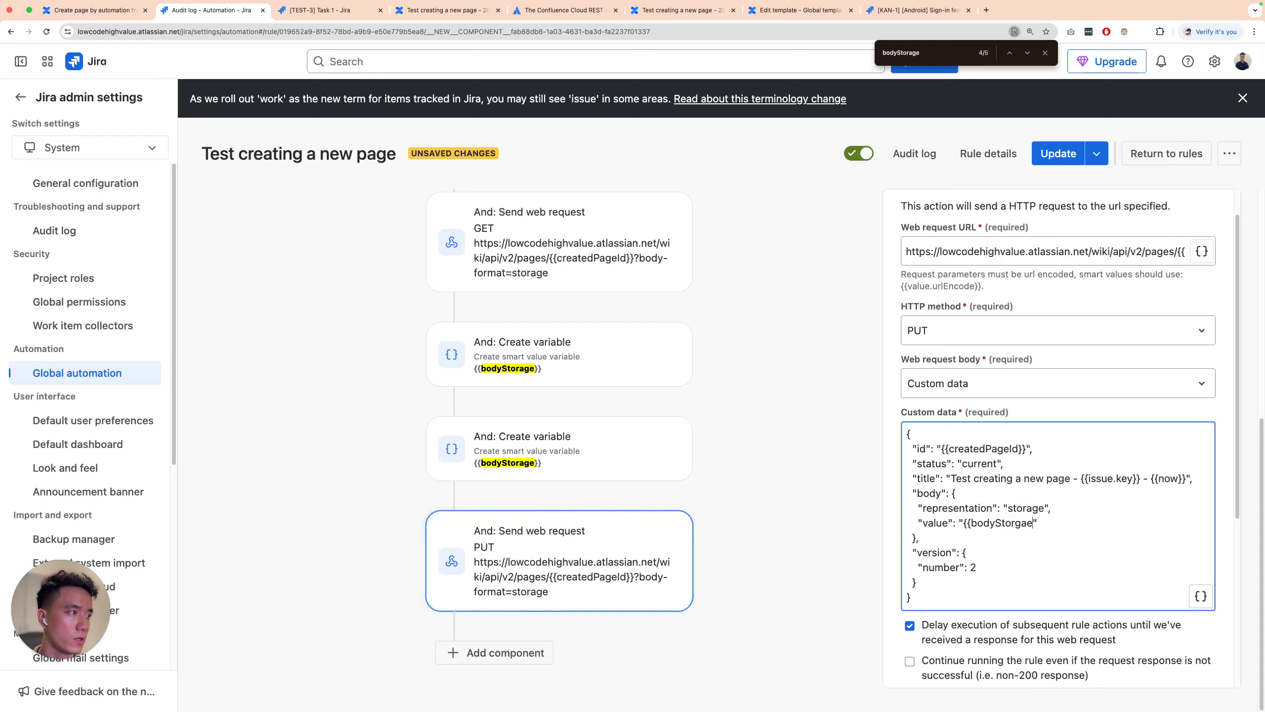
{"action": "type", "text": "gae"}
{"action": "key", "text": "BackSpace"}
{"action": "key", "text": "BackSpace"}
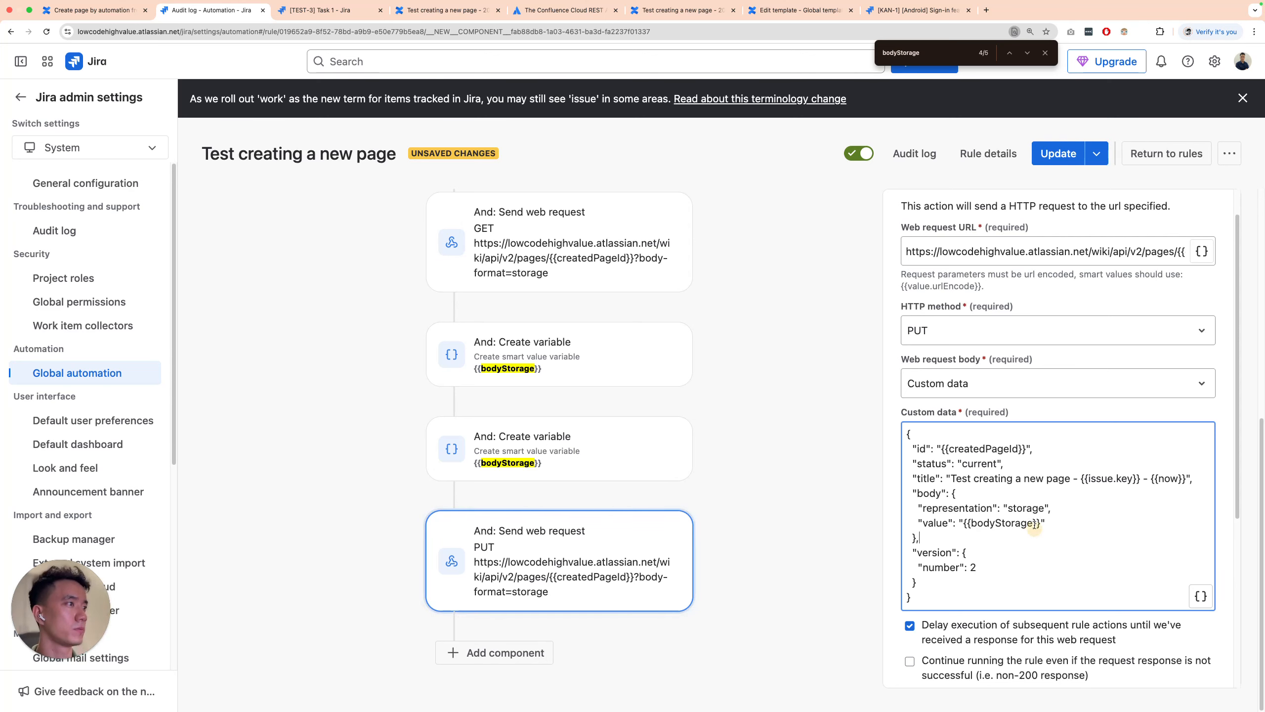
Append the asJsonString function to the body value so it reads {{bodyStorage.asJsonString}}
{"action": "scroll", "coordinate": [1029, 519], "scroll_direction": "down", "scroll_amount": 1}
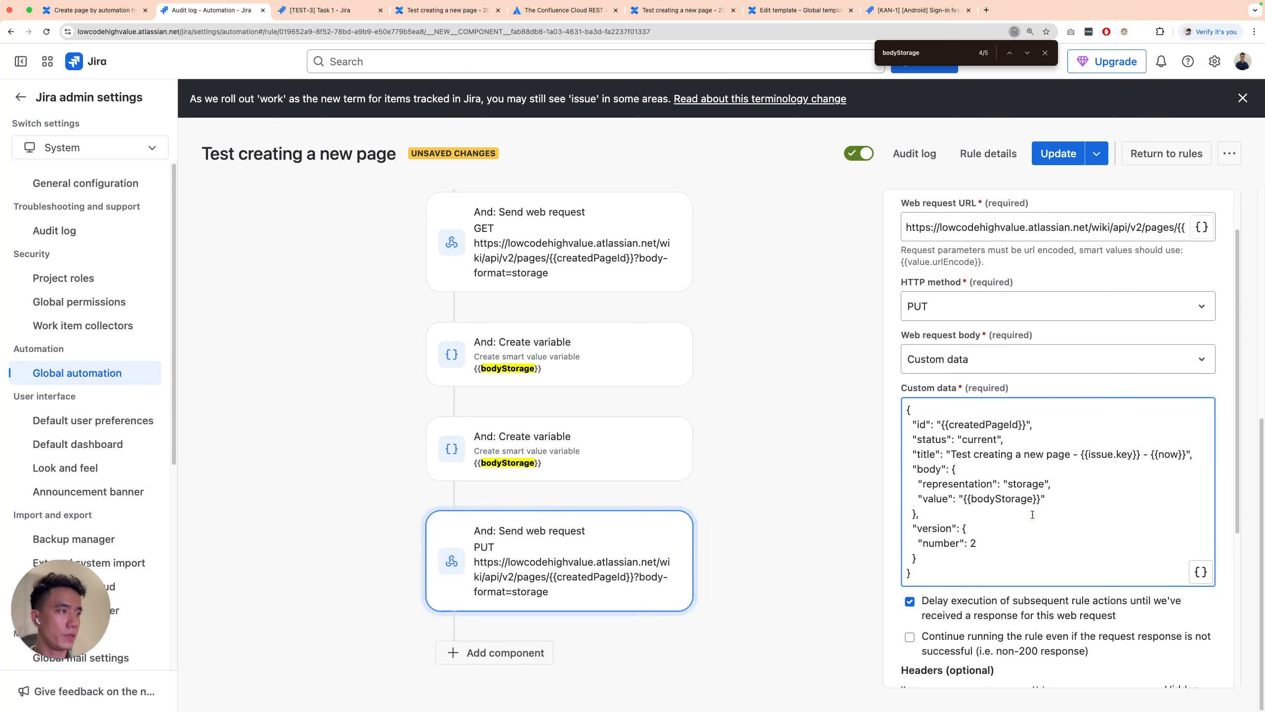
{"action": "type", "text": ".as"}
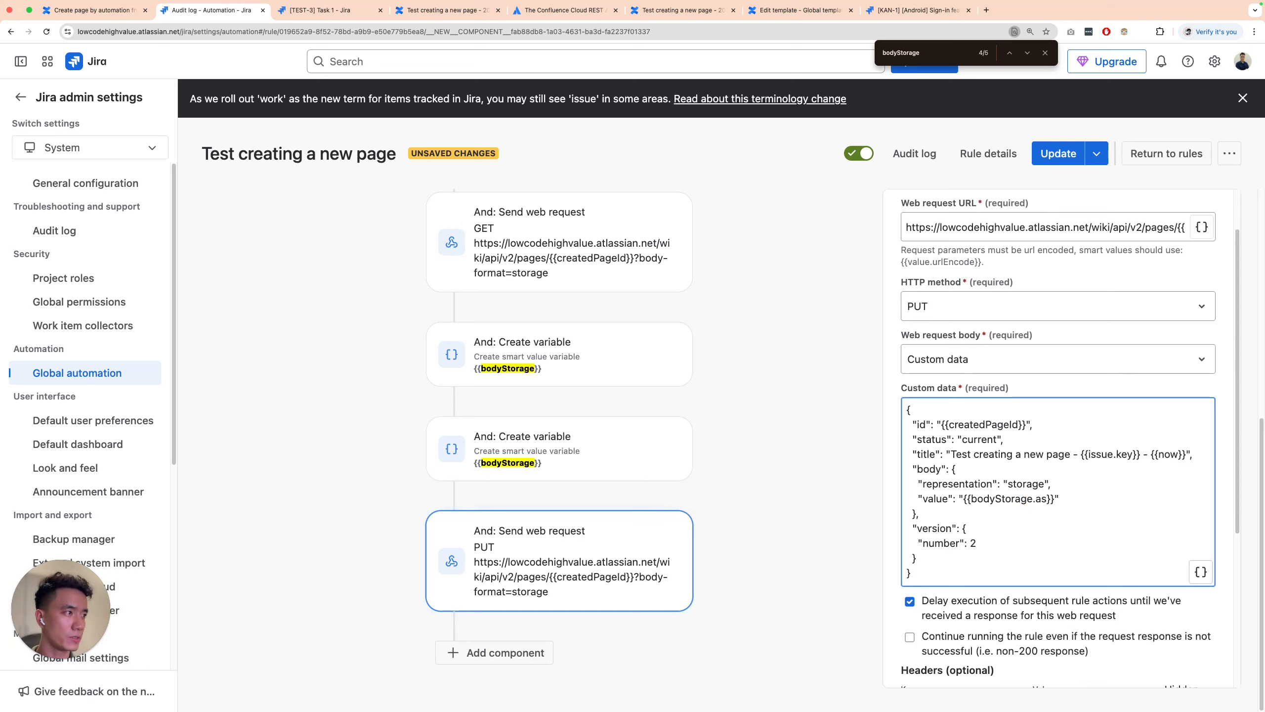
{"action": "type", "text": "JsonStron"}
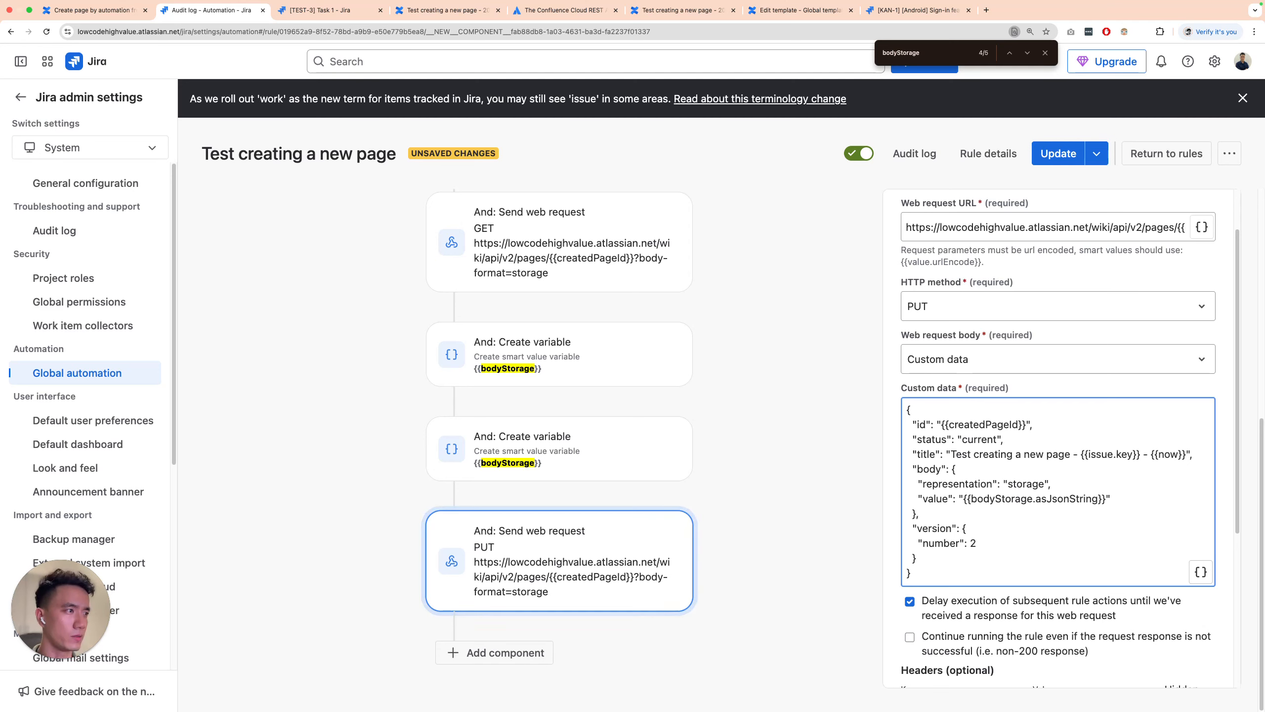
{"action": "left_click", "coordinate": [548, 466]}
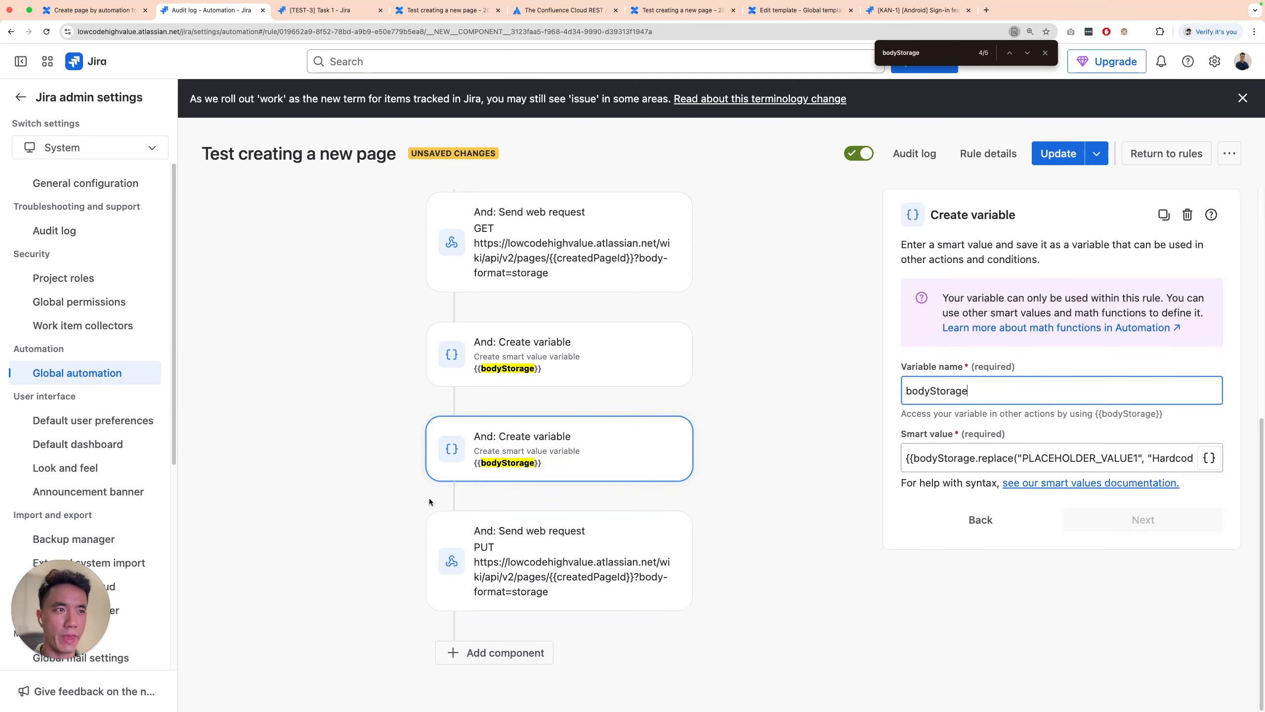
{"action": "left_click", "coordinate": [454, 496]}
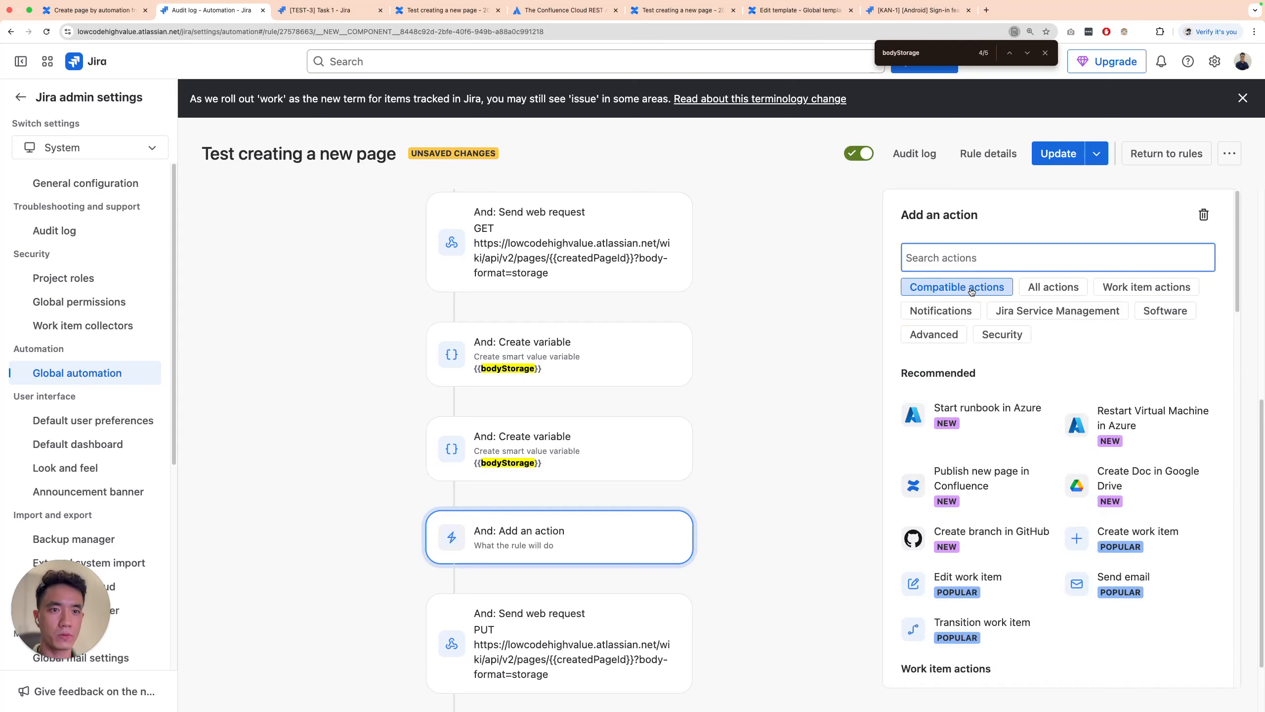
{"action": "type", "text": "create"}
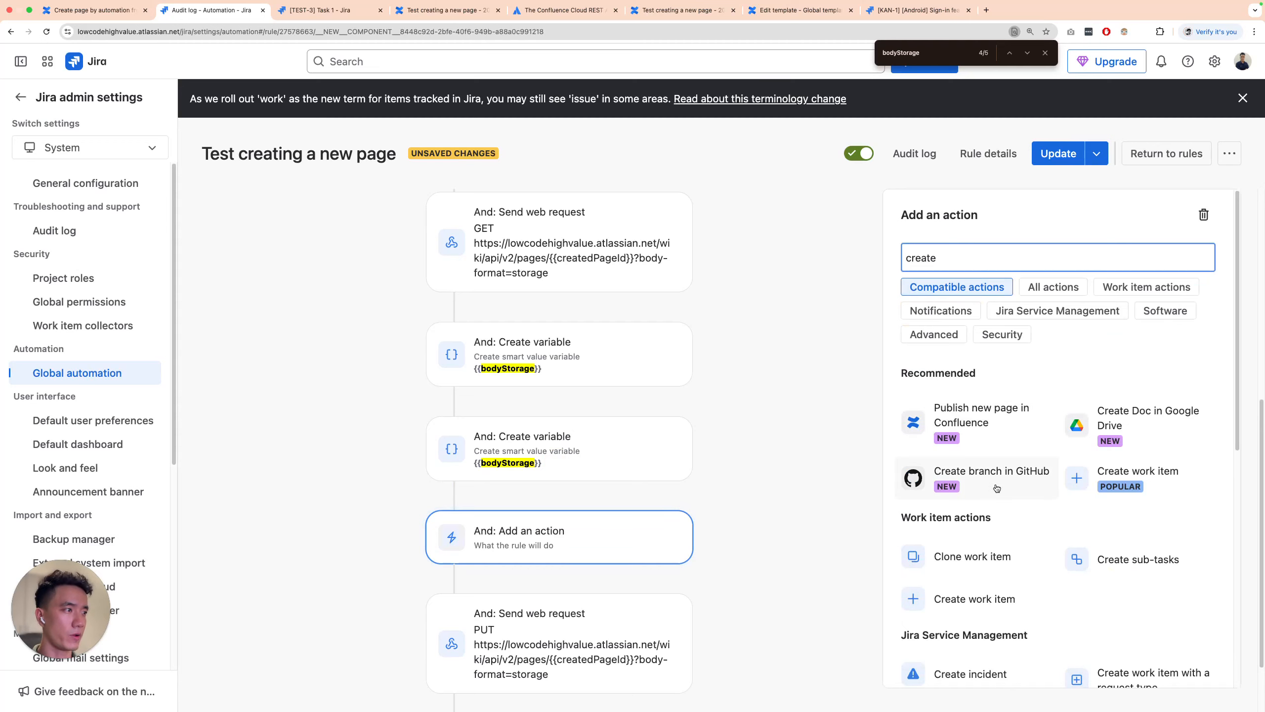
{"action": "scroll", "coordinate": [571, 598], "scroll_direction": "down", "scroll_amount": 1}
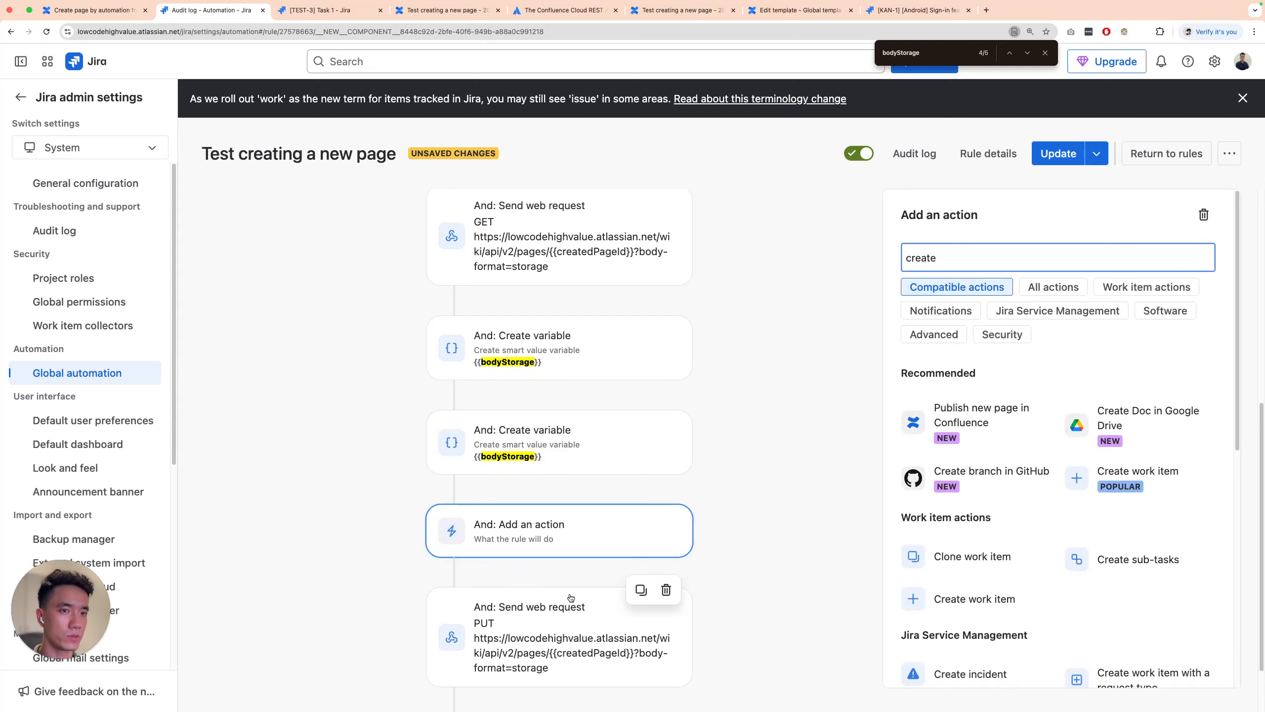
{"action": "left_click", "coordinate": [500, 467]}
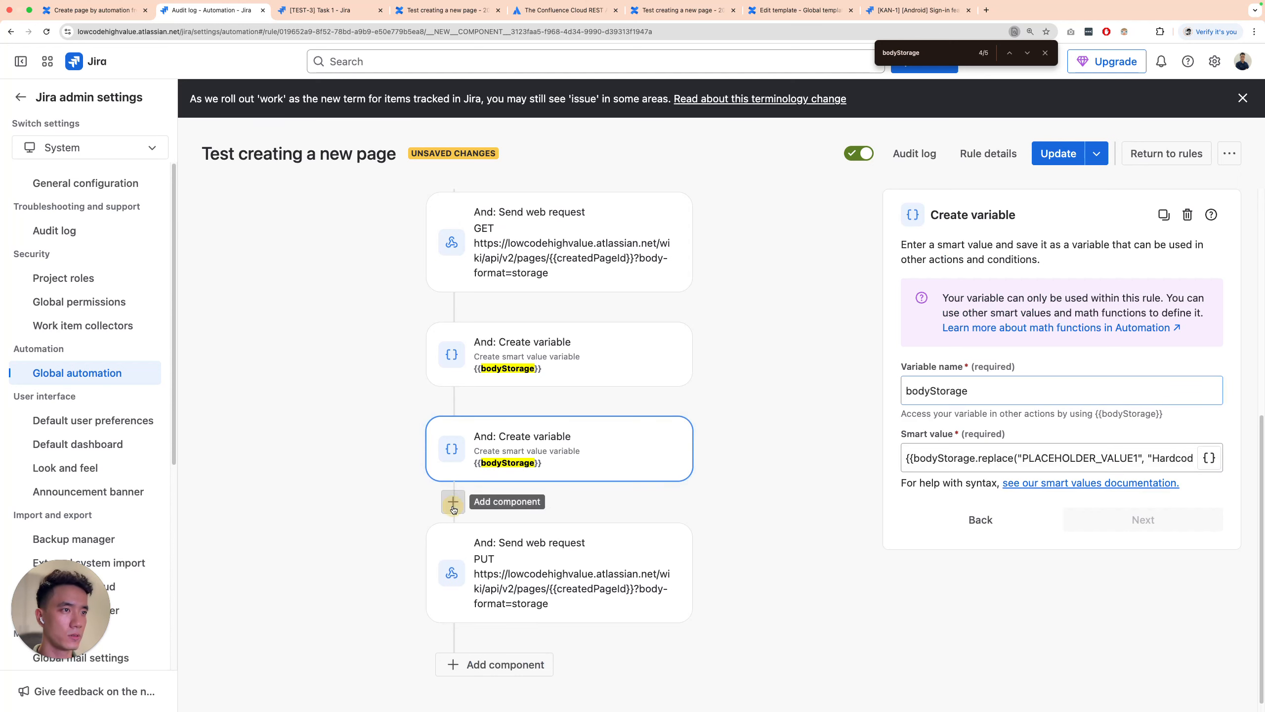
Add a Create variable action between the last bodyStorage variable and the PUT web request
{"action": "left_click", "coordinate": [452, 500]}
{"action": "left_click", "coordinate": [960, 274]}
{"action": "type", "text": "create"}
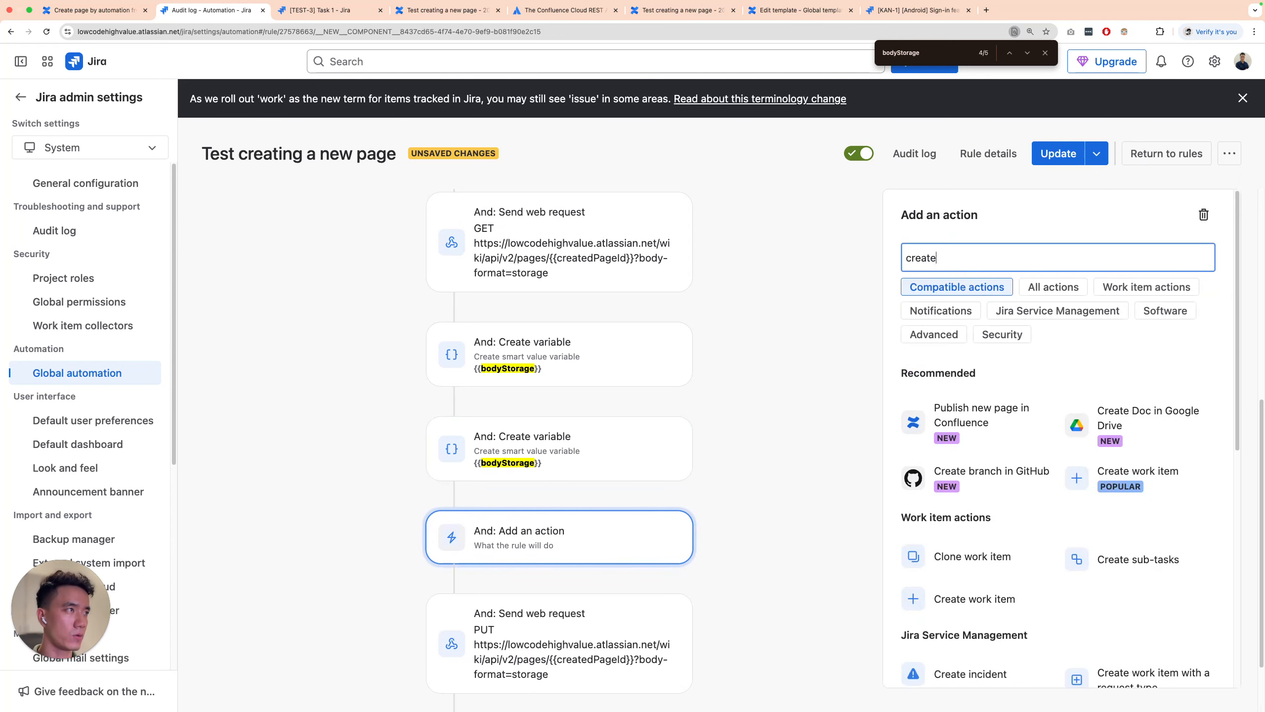
{"action": "type", "text": " va"}
{"action": "left_click", "coordinate": [975, 379]}
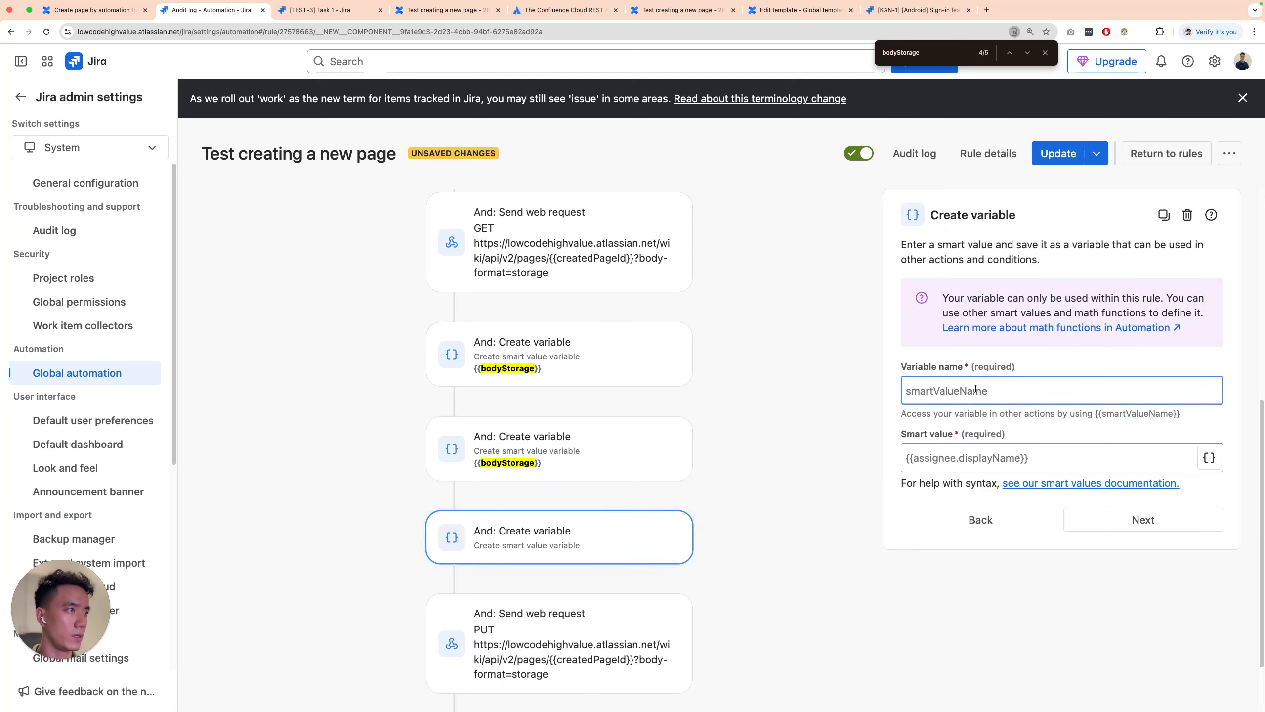
Define the new variable testVar with the value "Dynamic value created inside Jira automation" and move it directly below the GET web request
{"action": "type", "text": "testVar"}
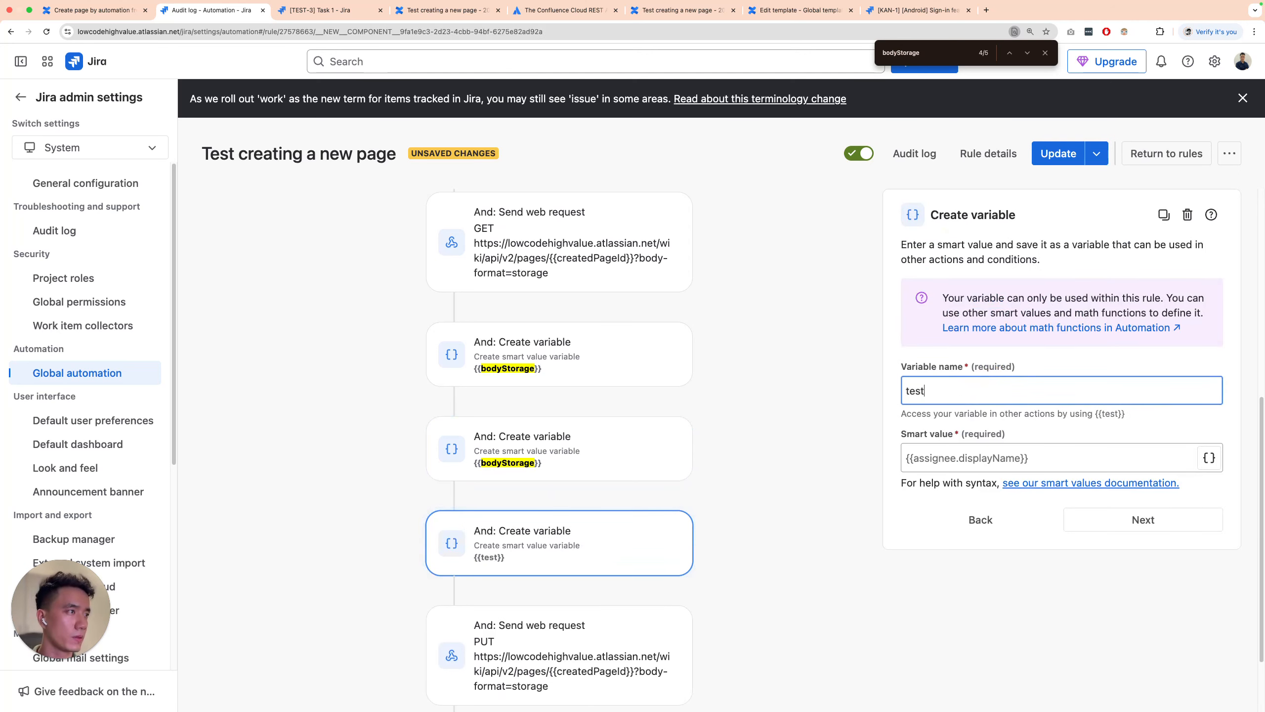
{"action": "left_click", "coordinate": [933, 458]}
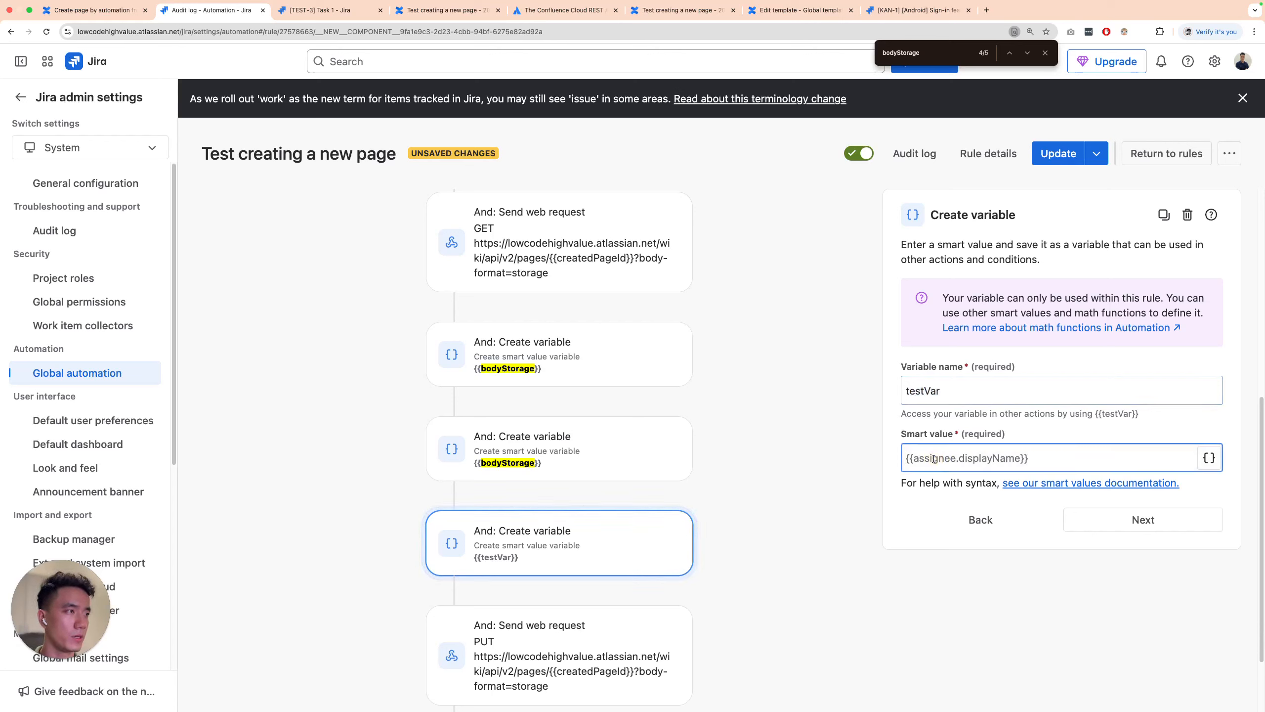
{"action": "type", "text": "D"}
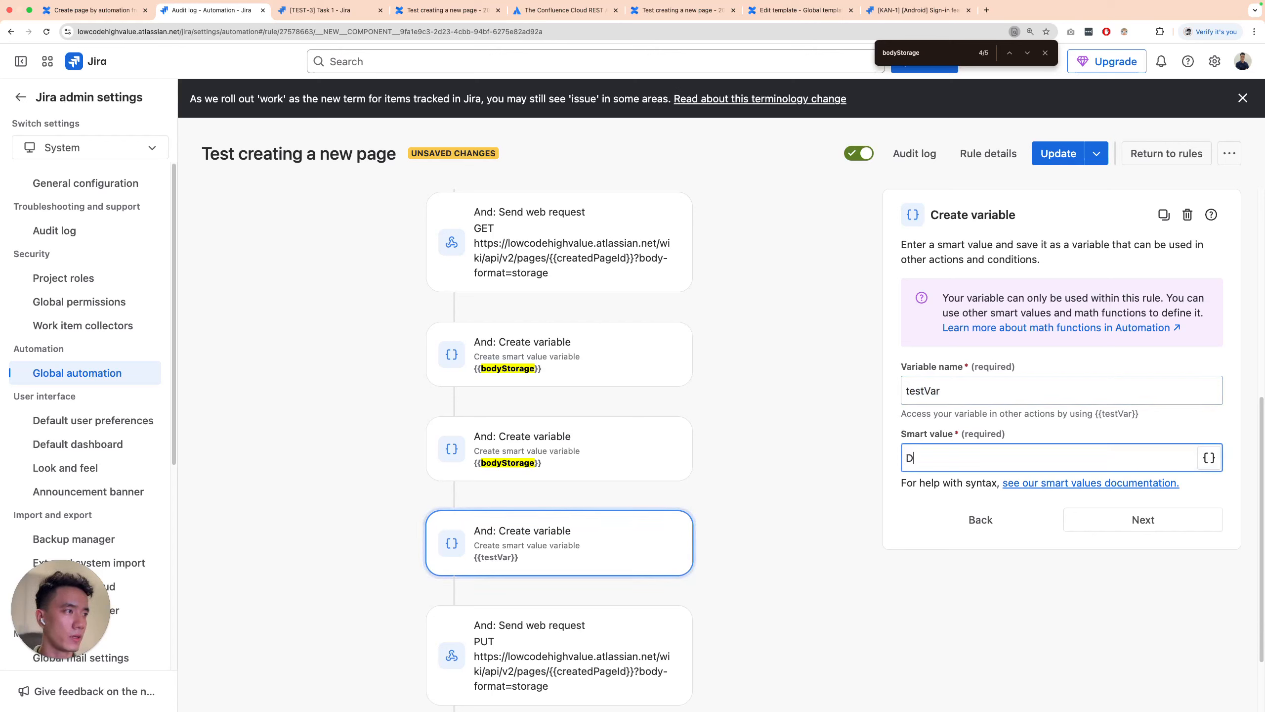
{"action": "type", "text": "yna i"}
{"action": "key", "text": "BackSpace"}
{"action": "key", "text": "BackSpace"}
{"action": "type", "text": "mi"}
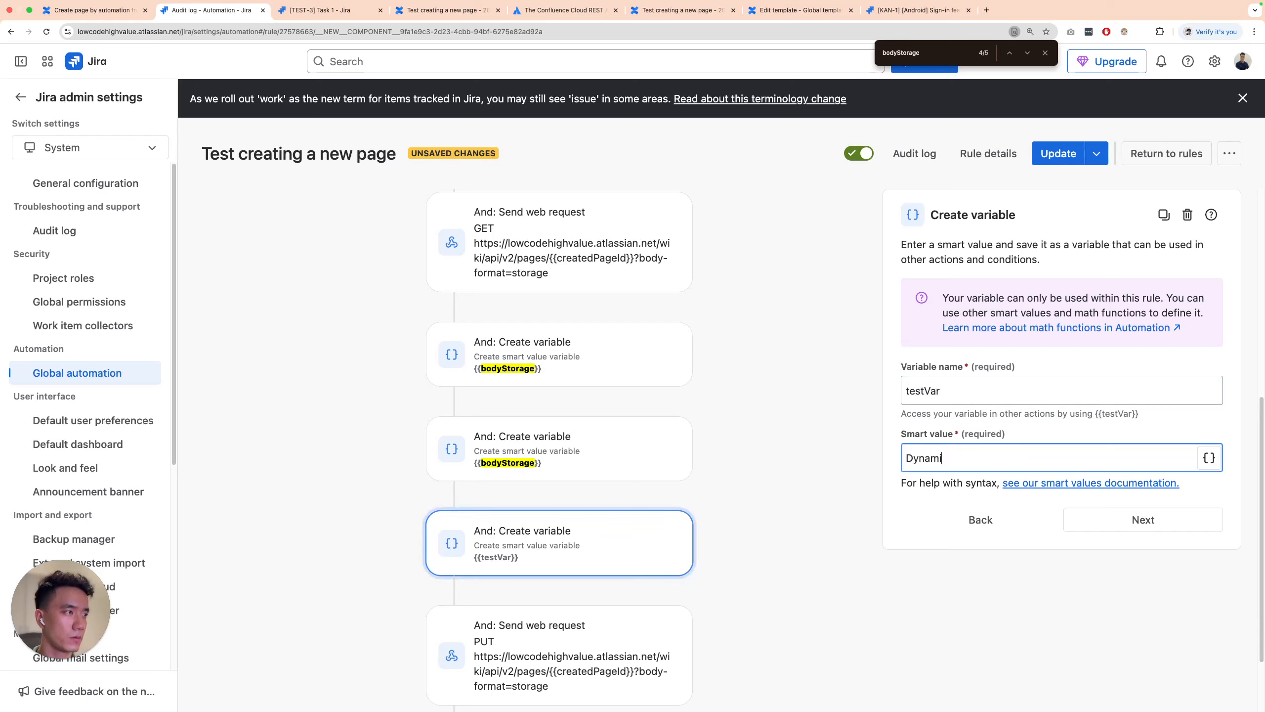
{"action": "type", "text": "c value created from"}
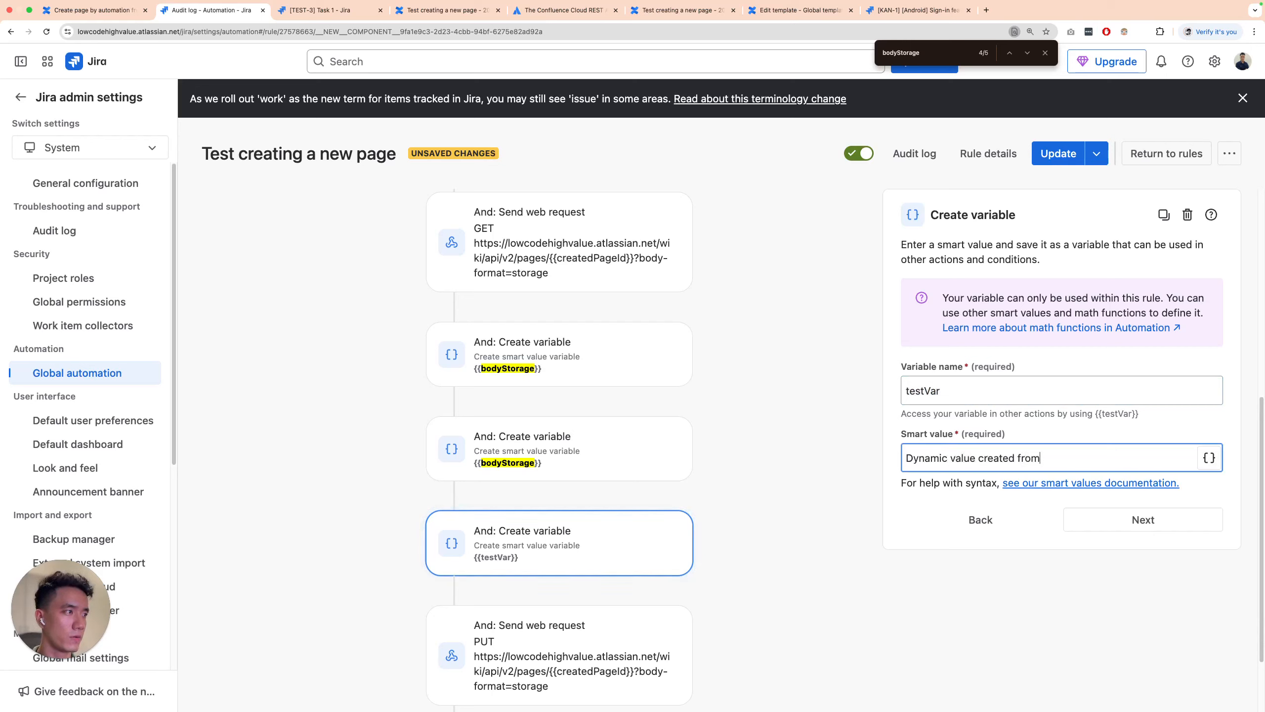
{"action": "key", "text": "BackSpace"}
{"action": "type", "text": "in"}
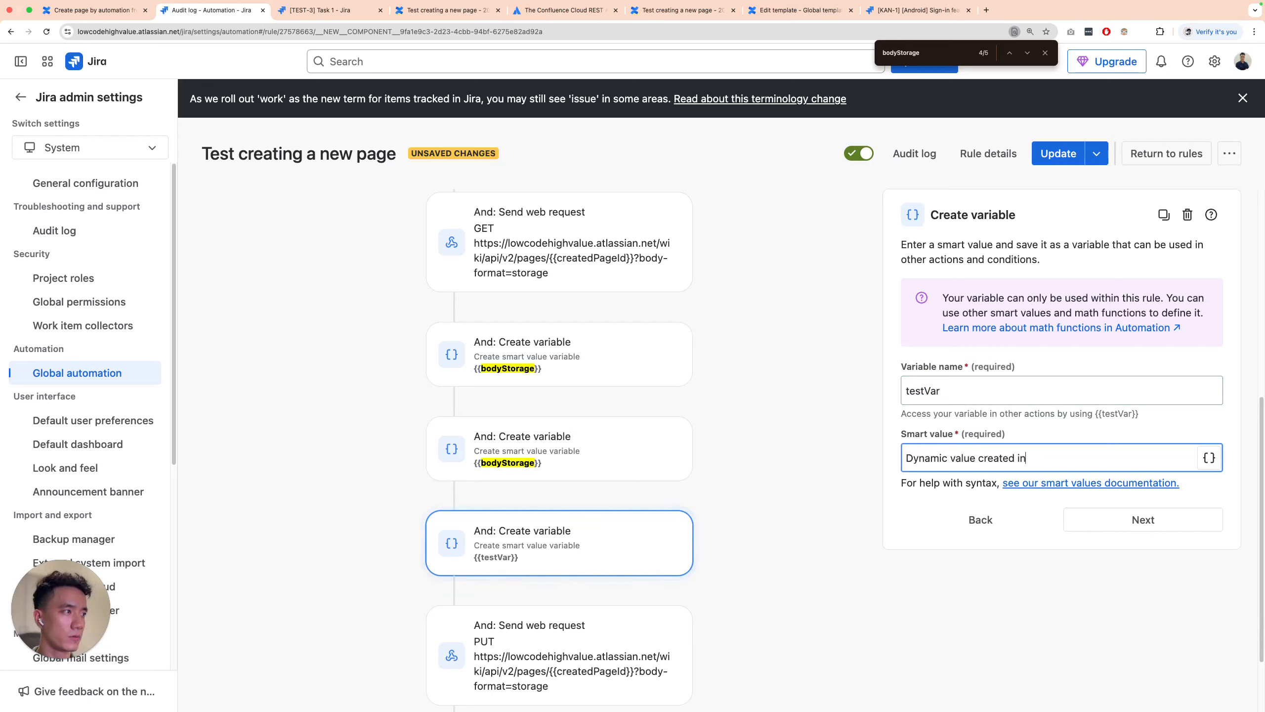
{"action": "type", "text": "side Jira automation"}
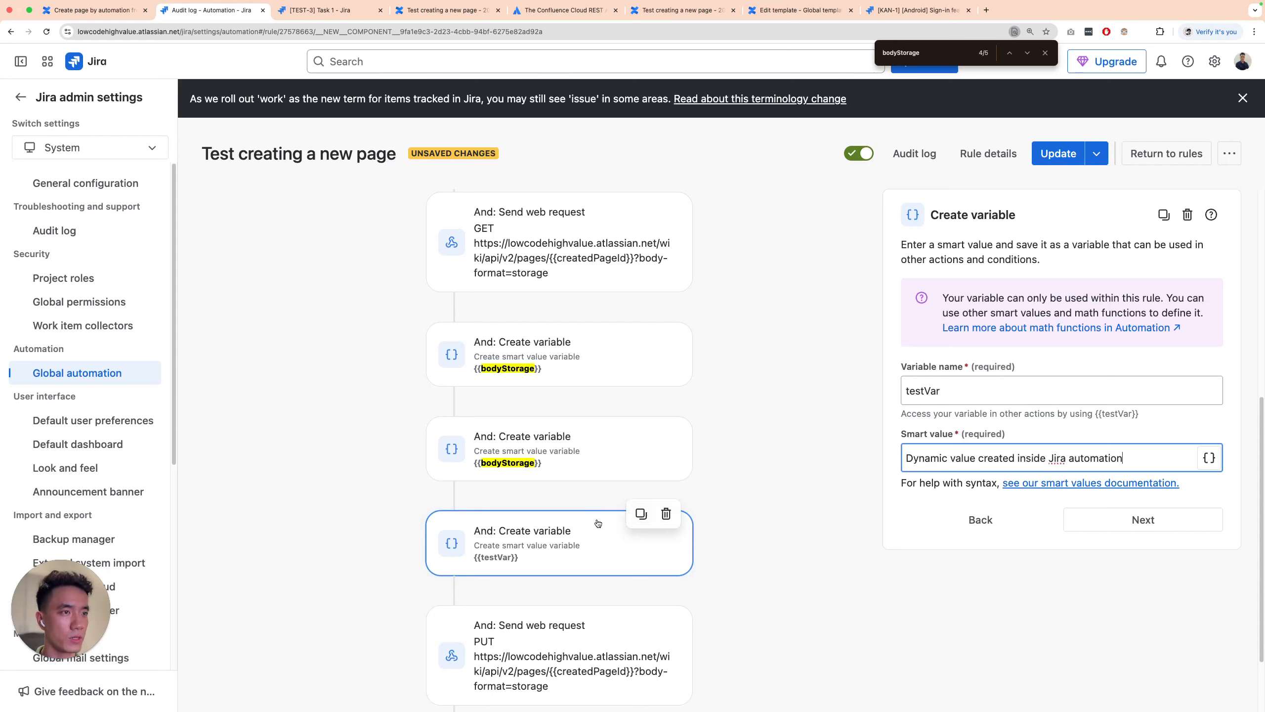
{"action": "left_click_drag", "start_coordinate": [480, 541], "coordinate": [461, 292]}
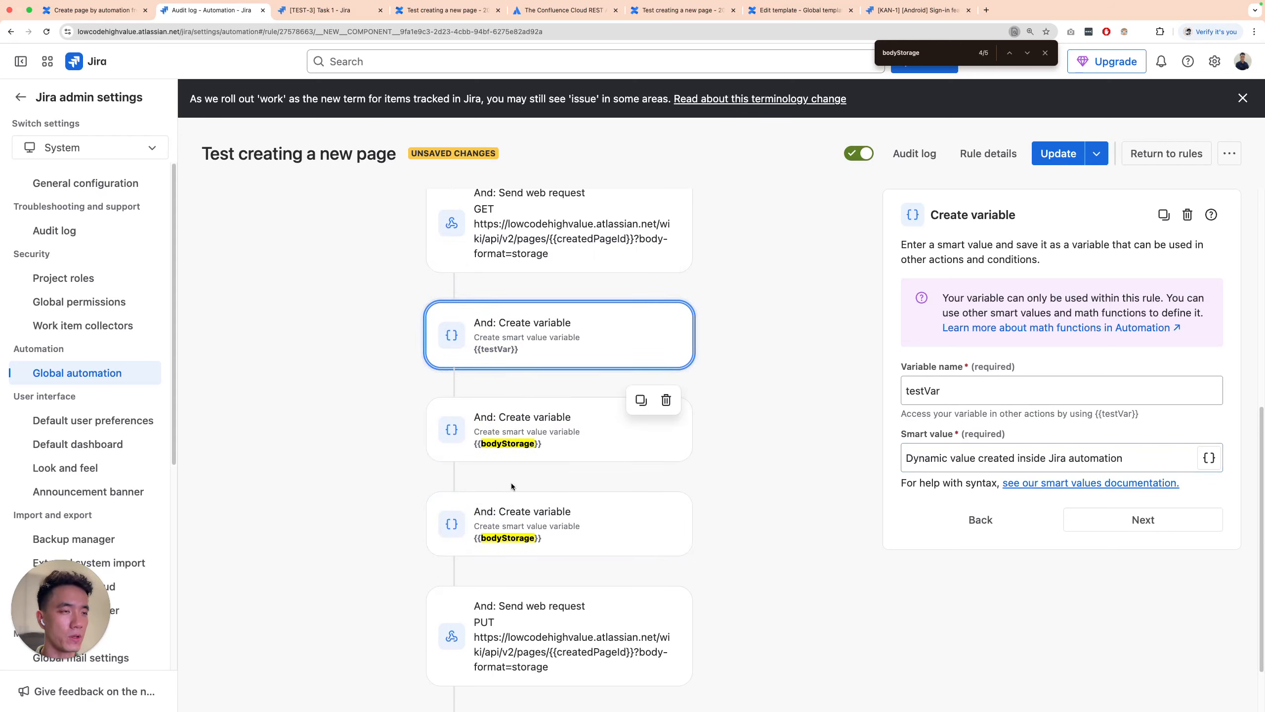
Search the last bodyStorage variable's smart value for testVar
{"action": "left_click", "coordinate": [508, 542]}
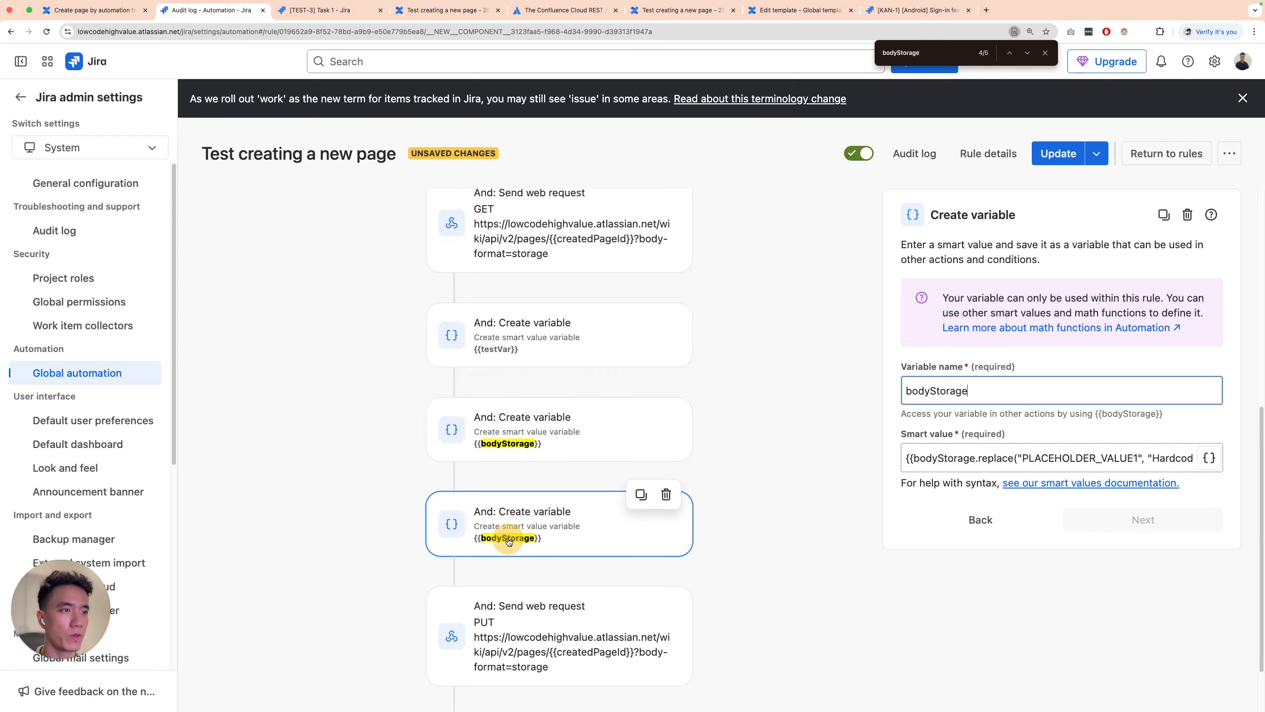
{"action": "key", "text": "super+f"}
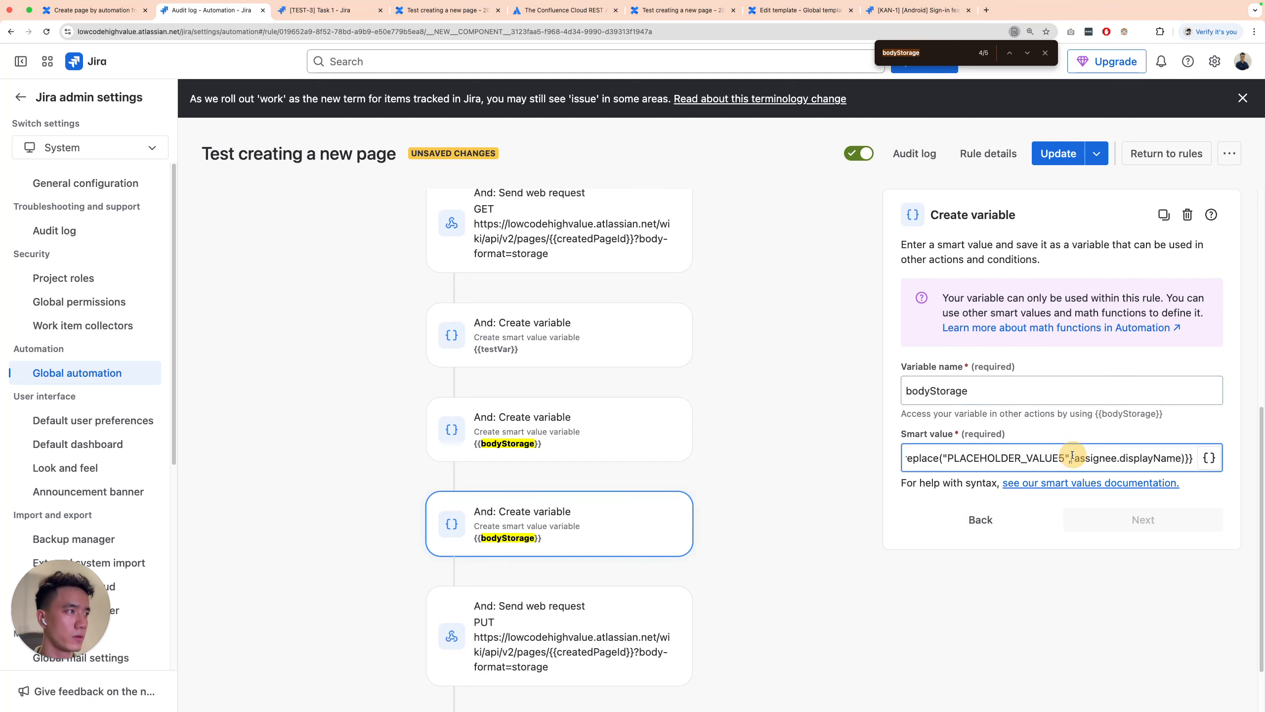
{"action": "type", "text": "testVar"}
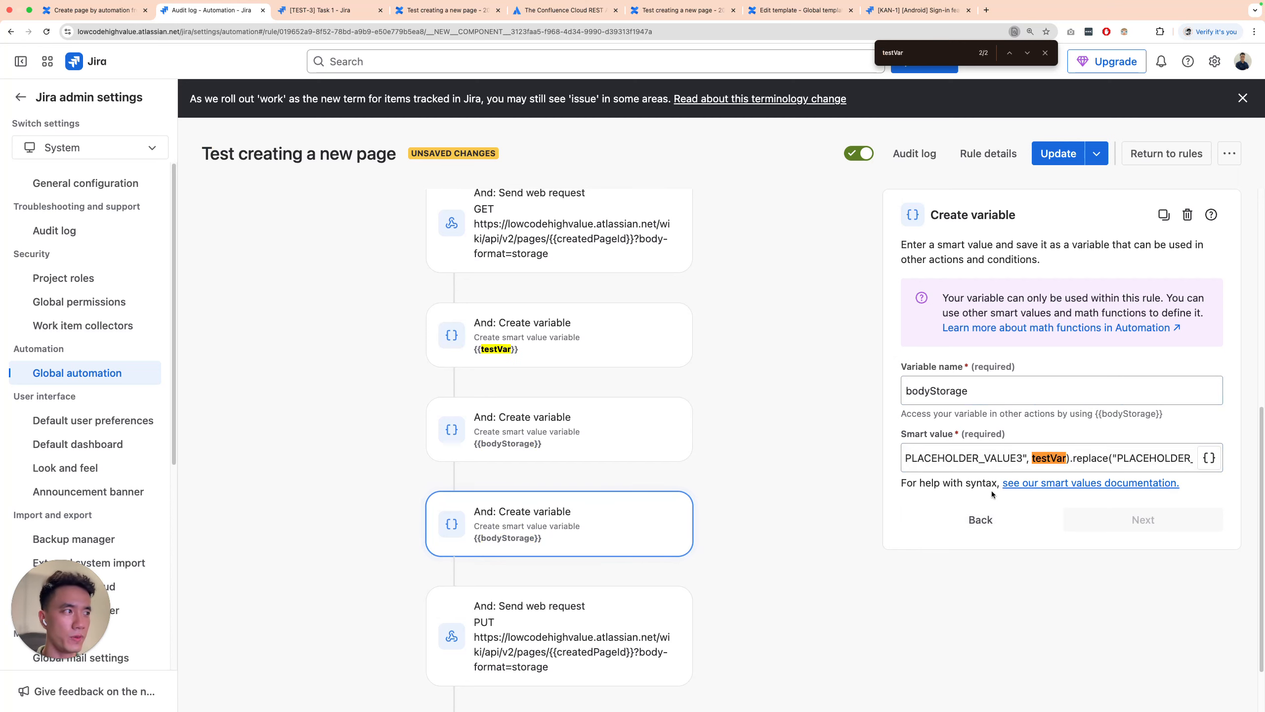
Save the updated rule after checking the PUT web request, and open the rule's audit log
{"action": "left_click", "coordinate": [511, 613]}
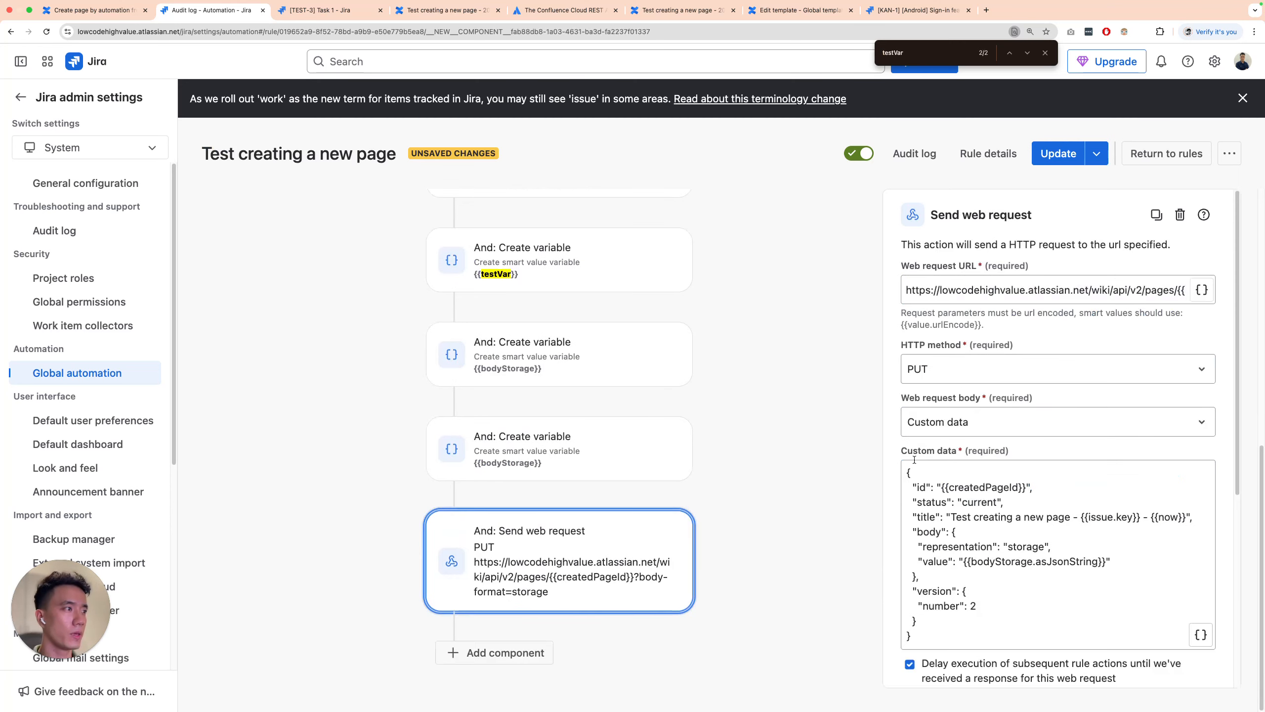
{"action": "scroll", "coordinate": [966, 579], "scroll_direction": "down", "scroll_amount": 1}
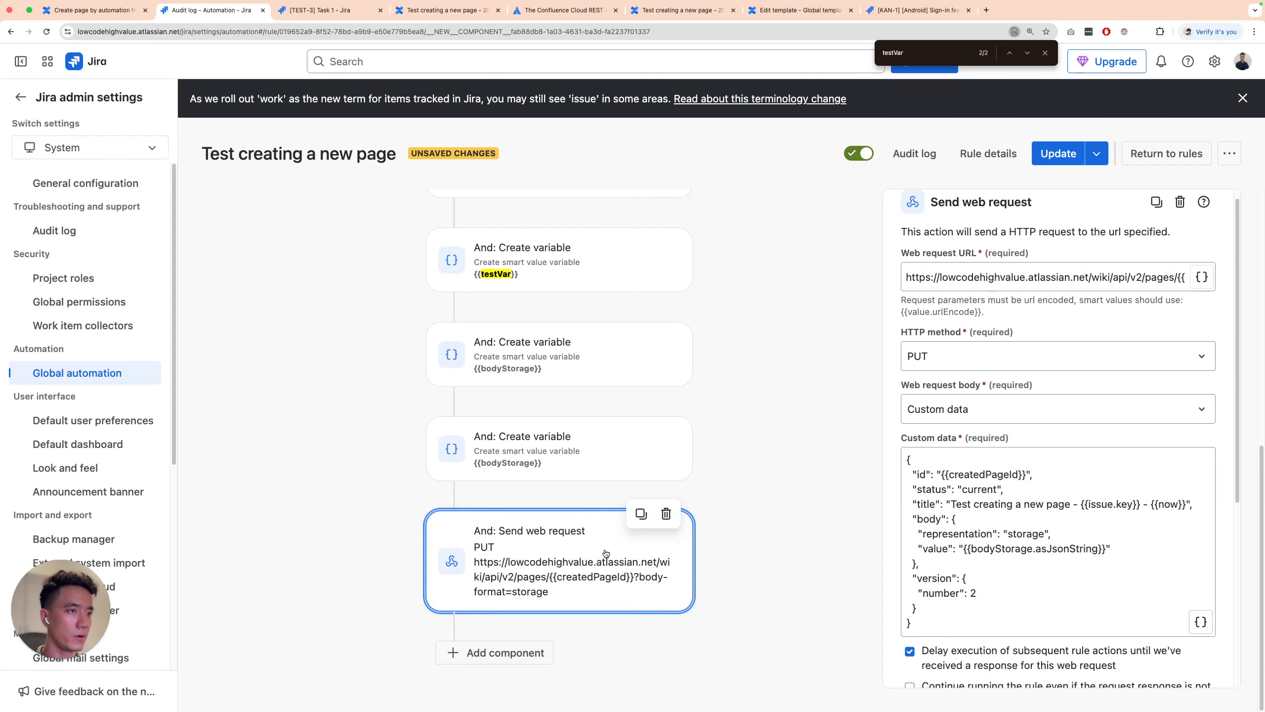
{"action": "scroll", "coordinate": [606, 552], "scroll_direction": "up", "scroll_amount": 1}
{"action": "scroll", "coordinate": [606, 552], "scroll_direction": "up", "scroll_amount": 5}
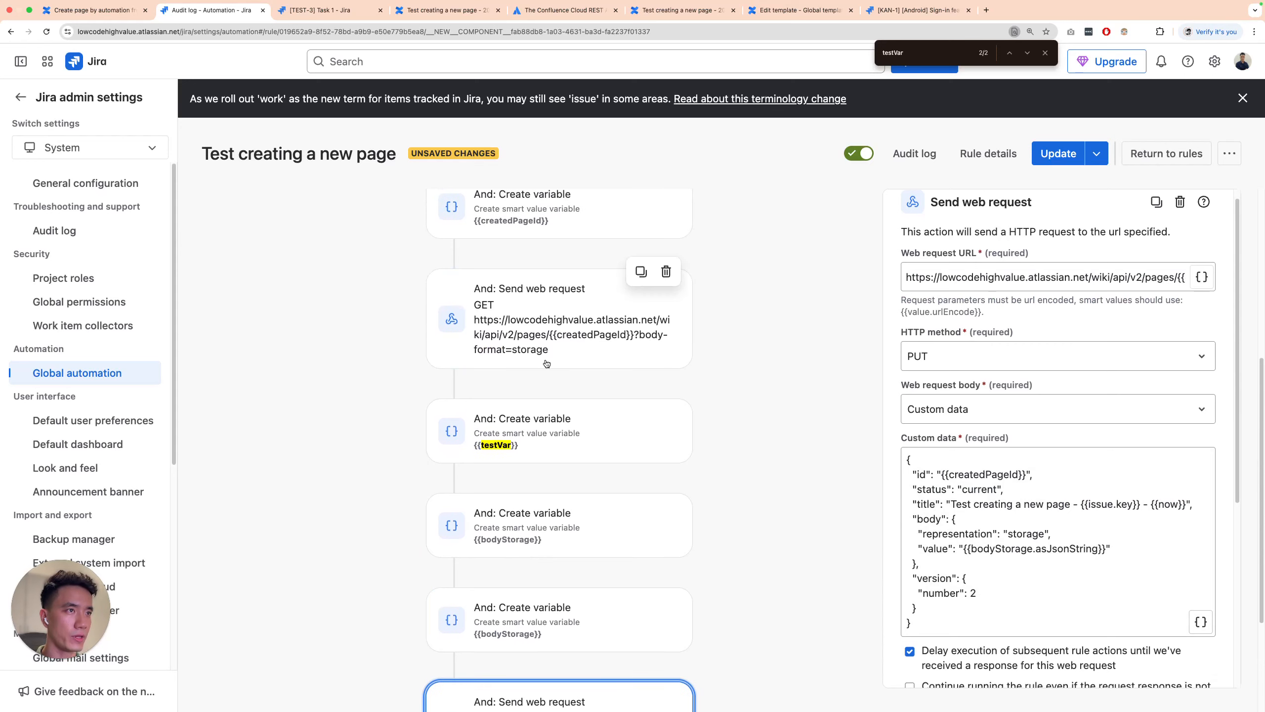
{"action": "scroll", "coordinate": [548, 404], "scroll_direction": "up", "scroll_amount": 1}
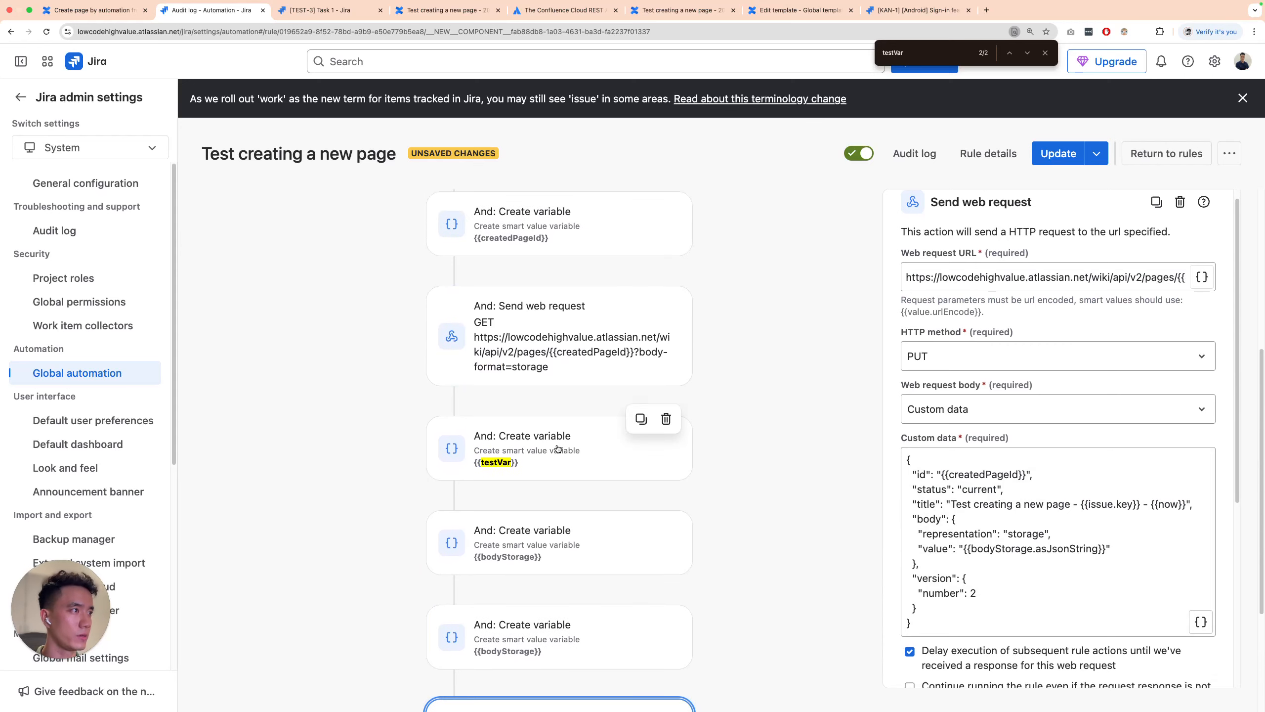
{"action": "scroll", "coordinate": [587, 513], "scroll_direction": "down", "scroll_amount": 5}
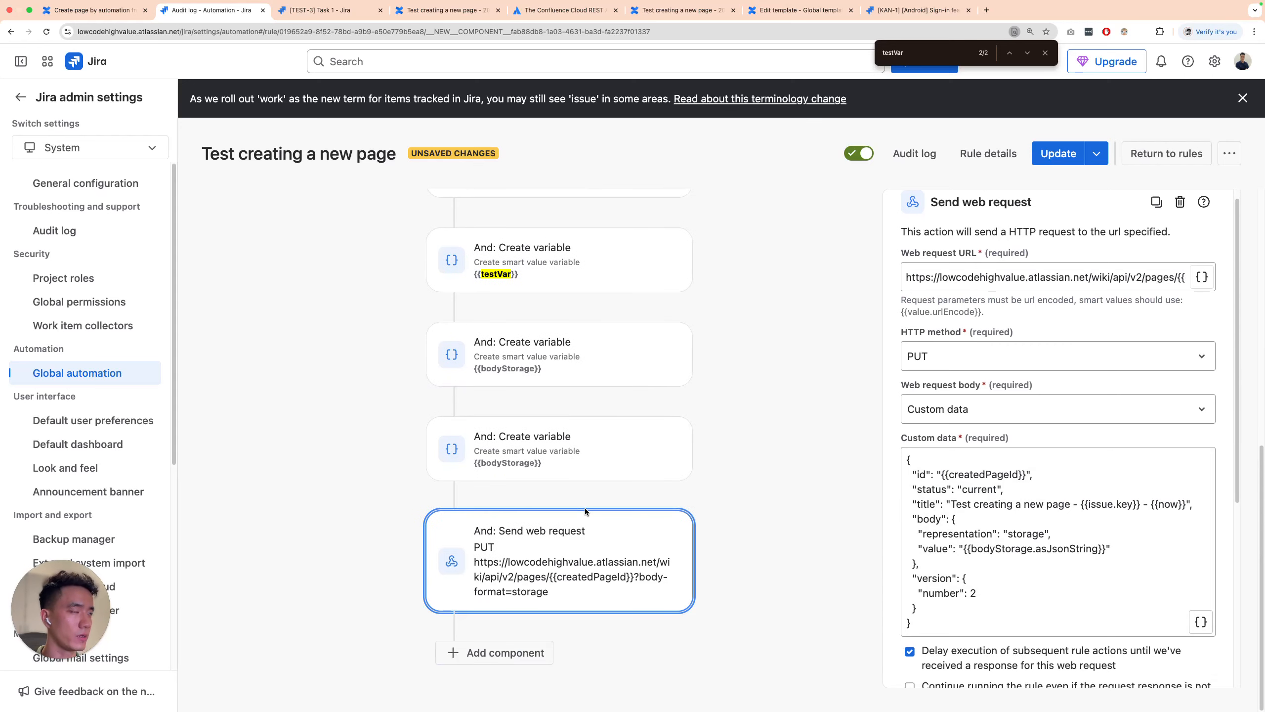
{"action": "left_click", "coordinate": [1059, 155]}
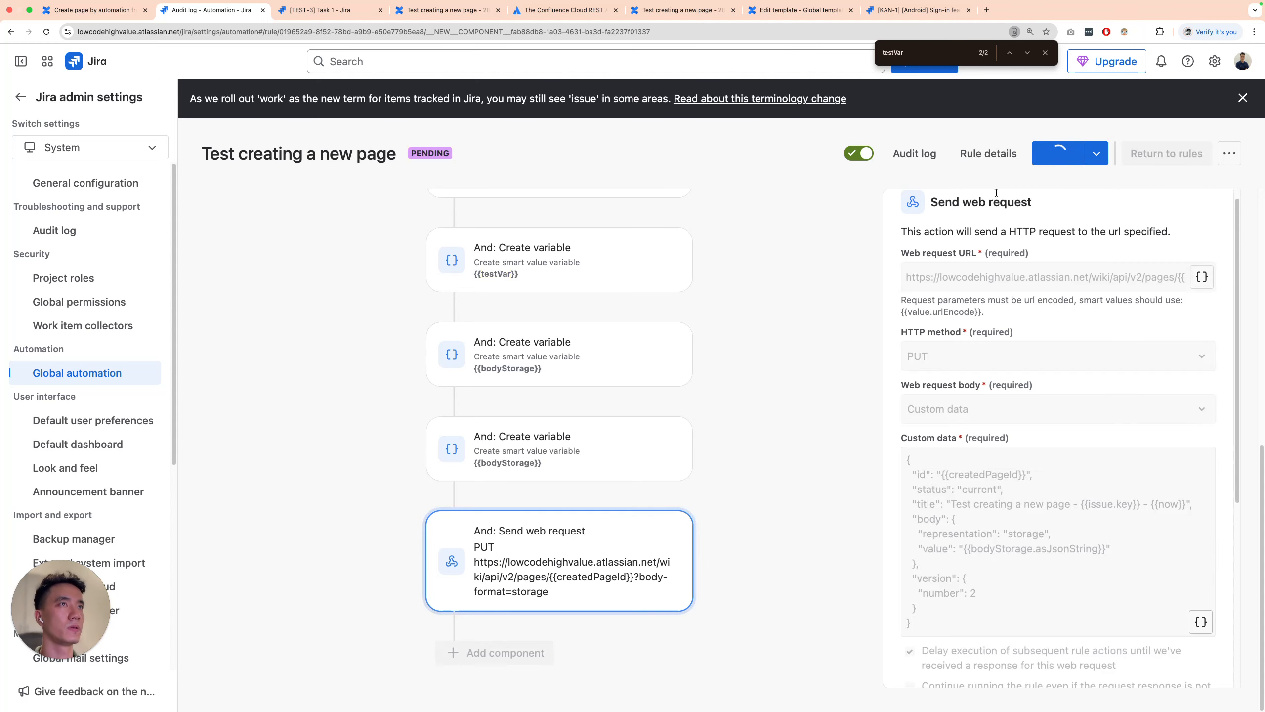
{"action": "left_click", "coordinate": [914, 154]}
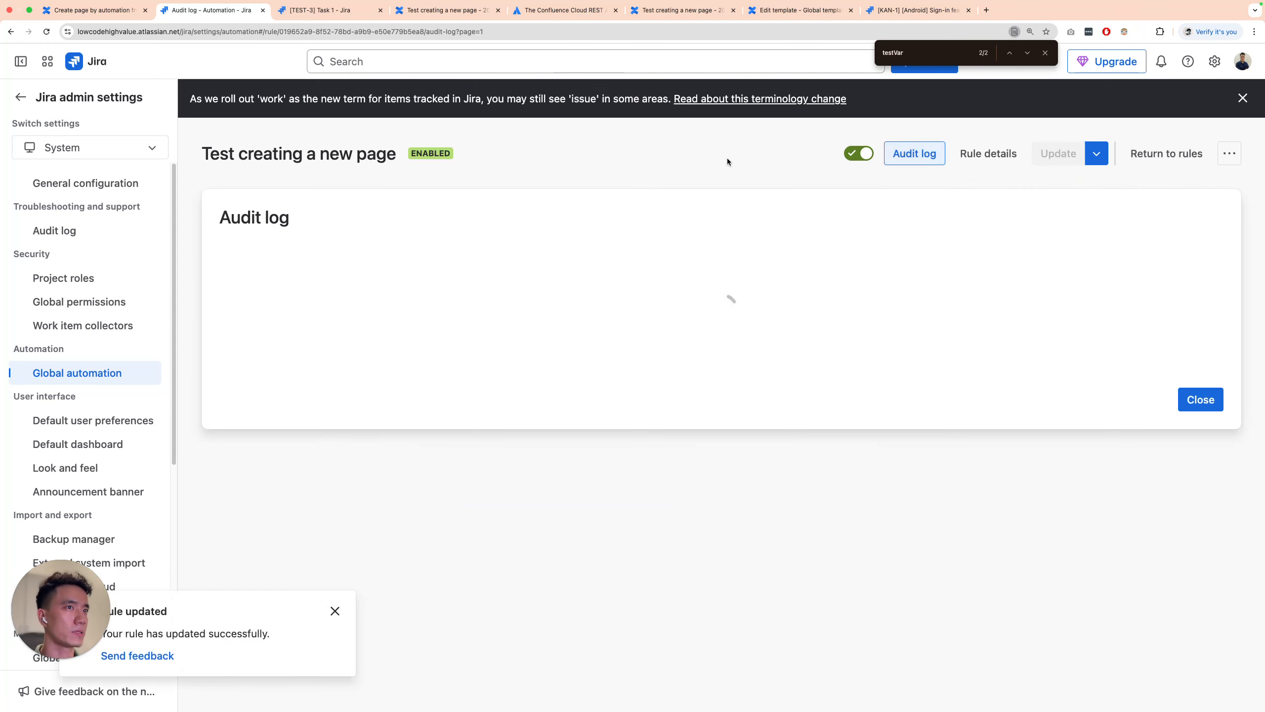
Run the "Test creating a new page" automation on work item TEST-3
{"action": "left_click", "coordinate": [297, 10]}
{"action": "left_click", "coordinate": [1011, 111]}
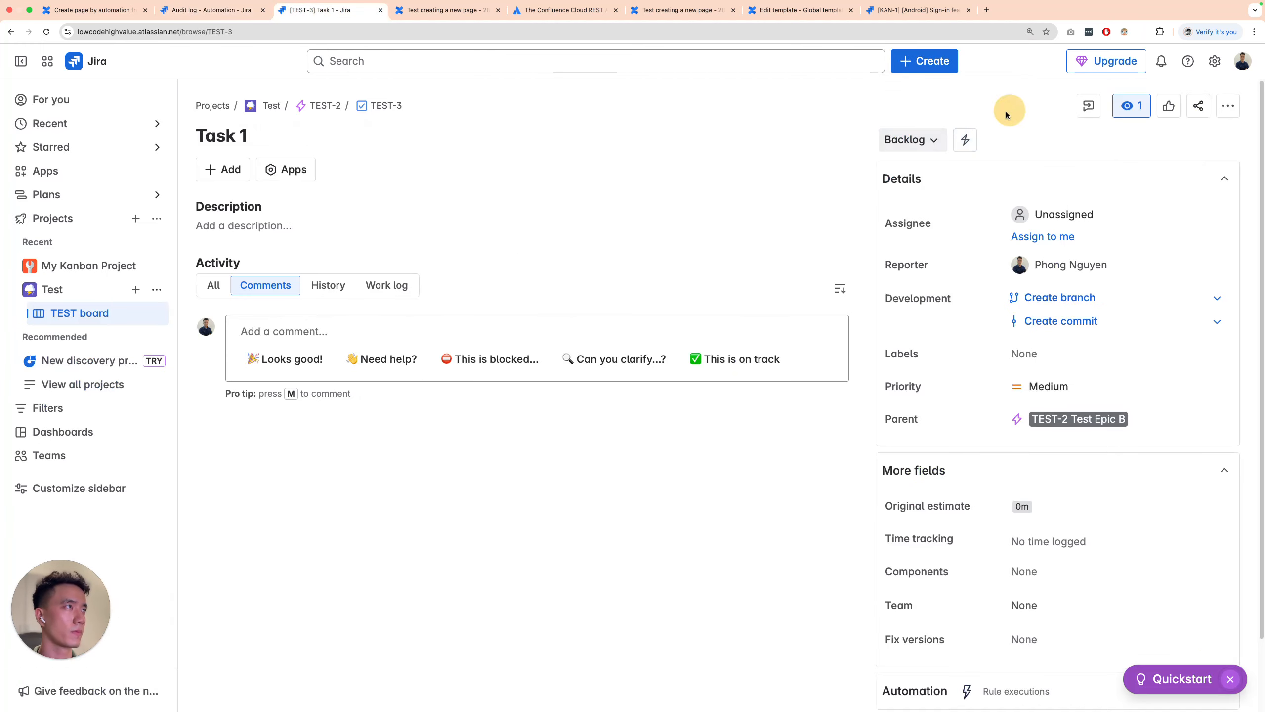
{"action": "left_click", "coordinate": [972, 145]}
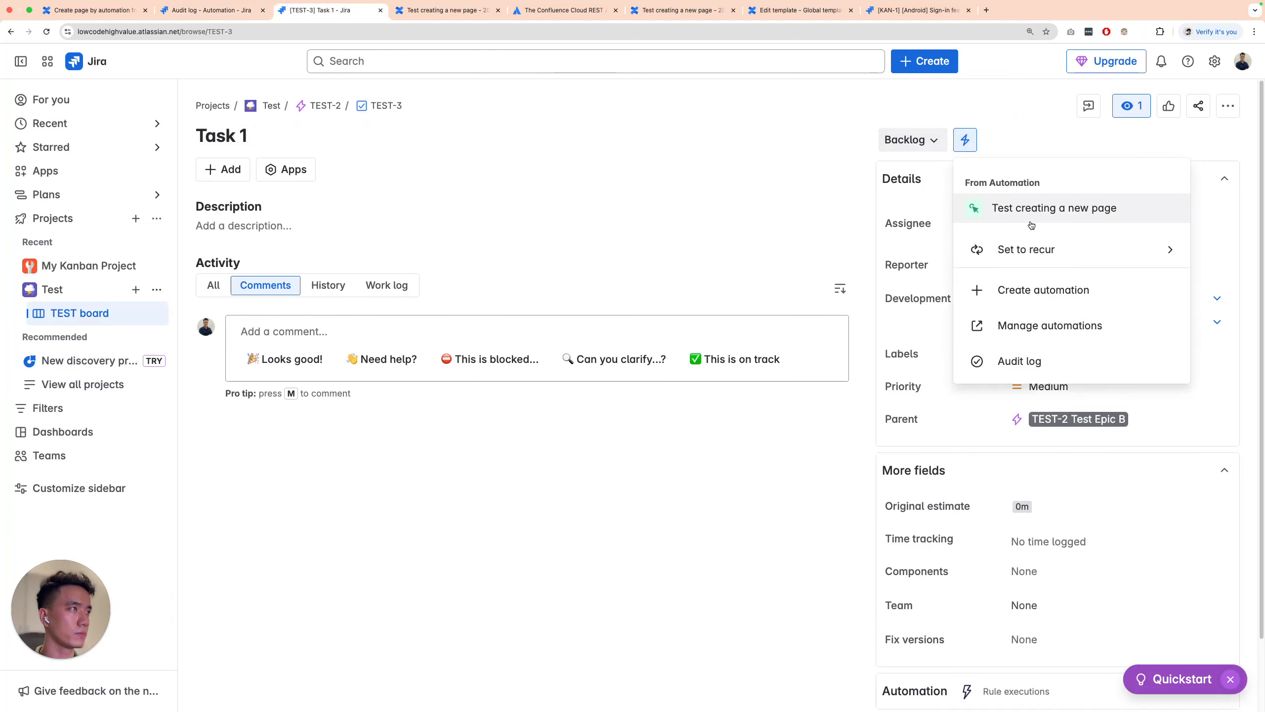
{"action": "left_click", "coordinate": [1033, 220]}
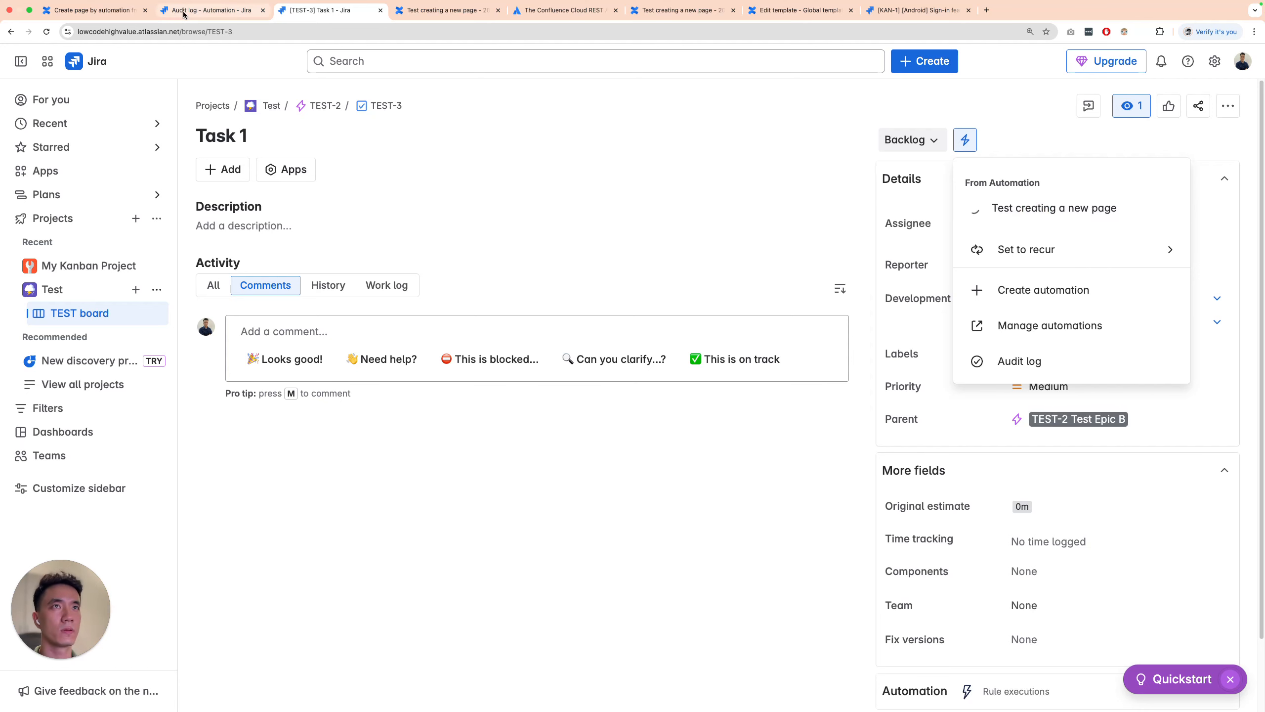
Refresh the rule's audit log and examine the web request response in the latest run's details
{"action": "left_click", "coordinate": [212, 11]}
{"action": "left_click", "coordinate": [1197, 280]}
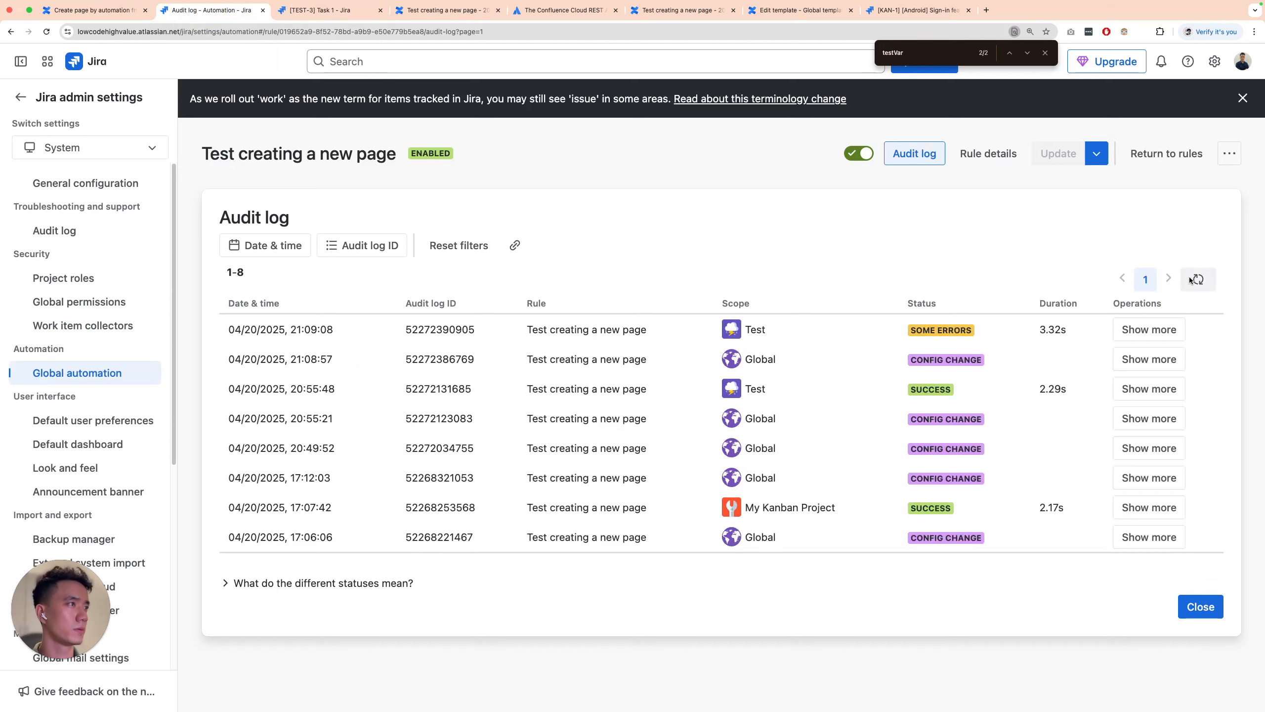
{"action": "left_click", "coordinate": [1150, 331]}
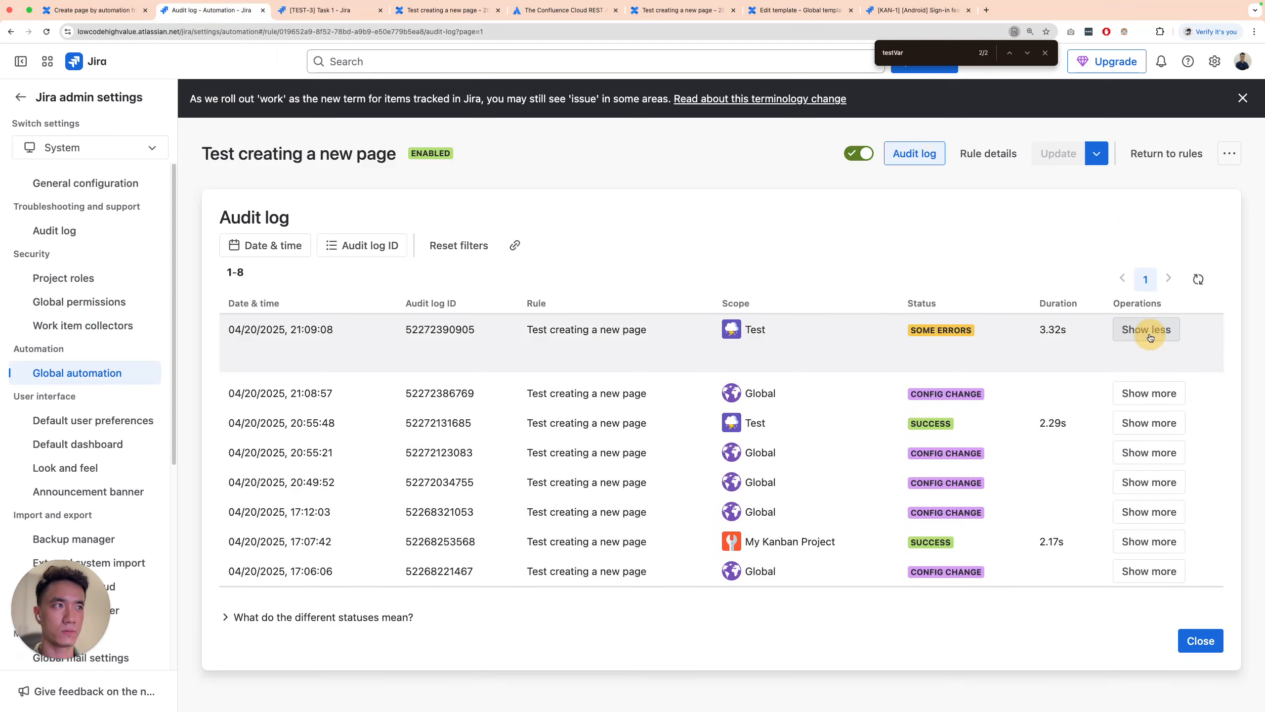
{"action": "scroll", "coordinate": [691, 424], "scroll_direction": "down", "scroll_amount": 4}
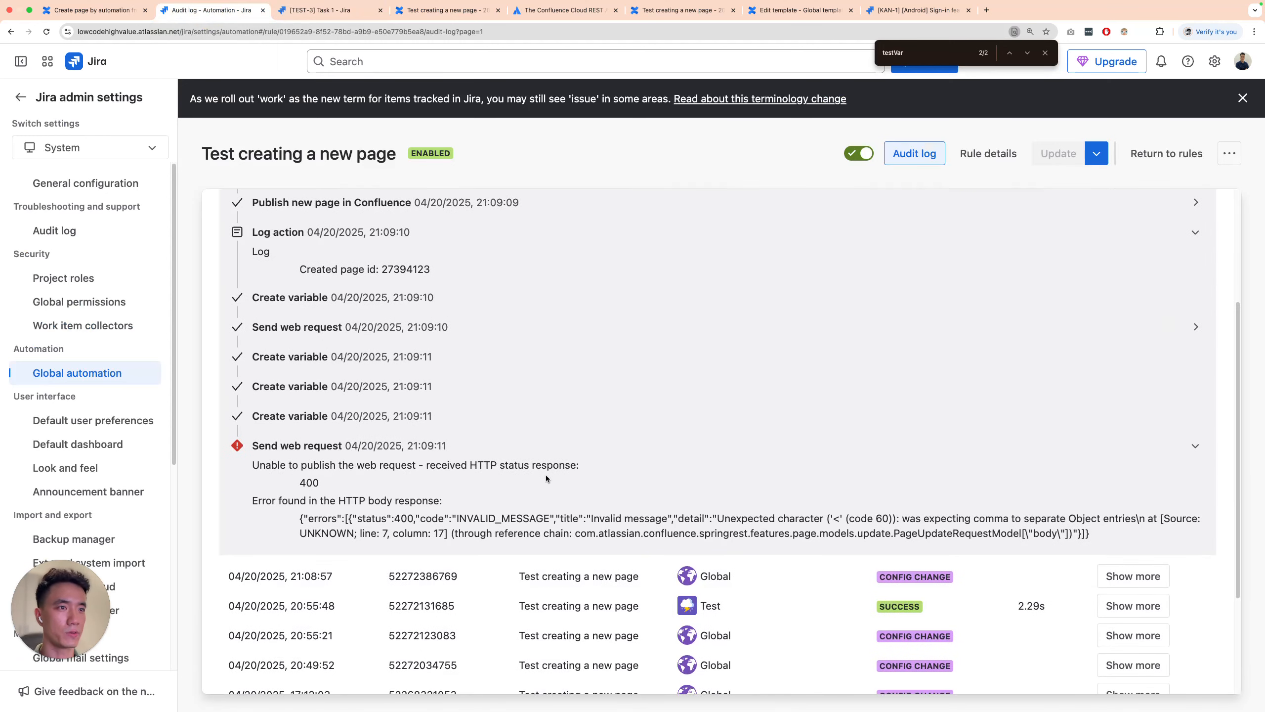
{"action": "left_click_drag", "start_coordinate": [587, 519], "coordinate": [668, 519]}
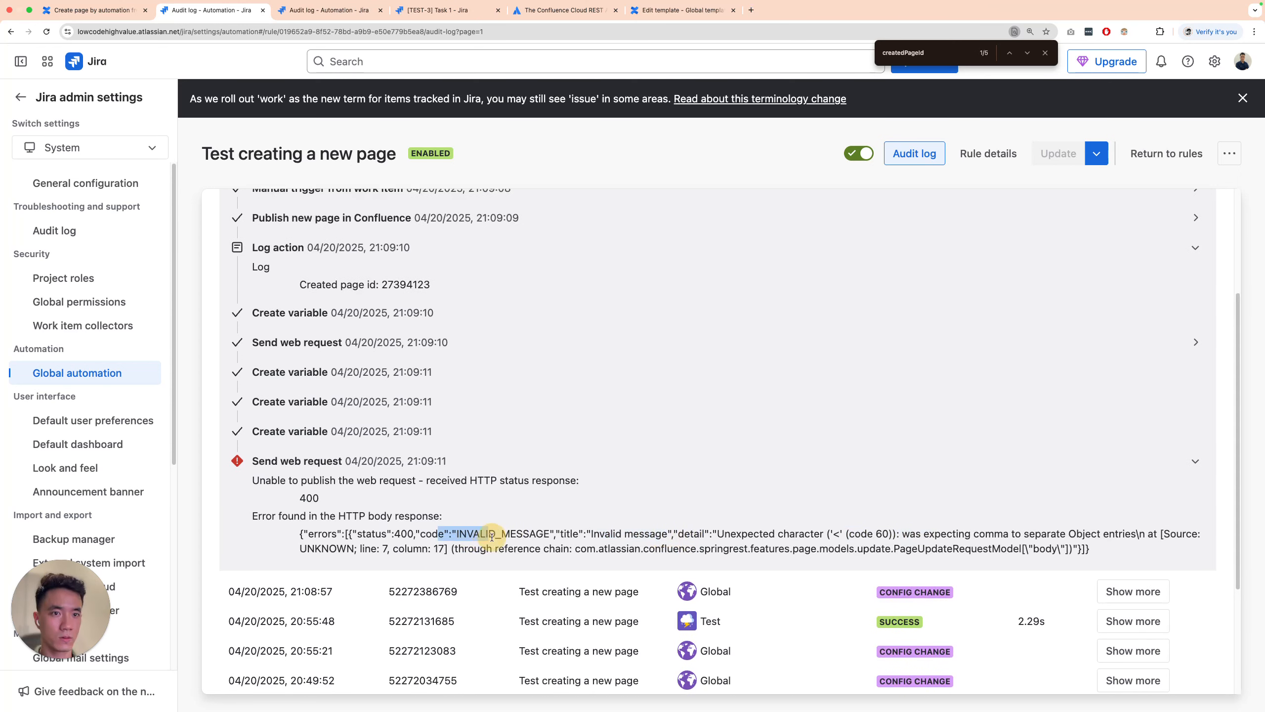
{"action": "scroll", "coordinate": [492, 537], "scroll_direction": "up", "scroll_amount": 1}
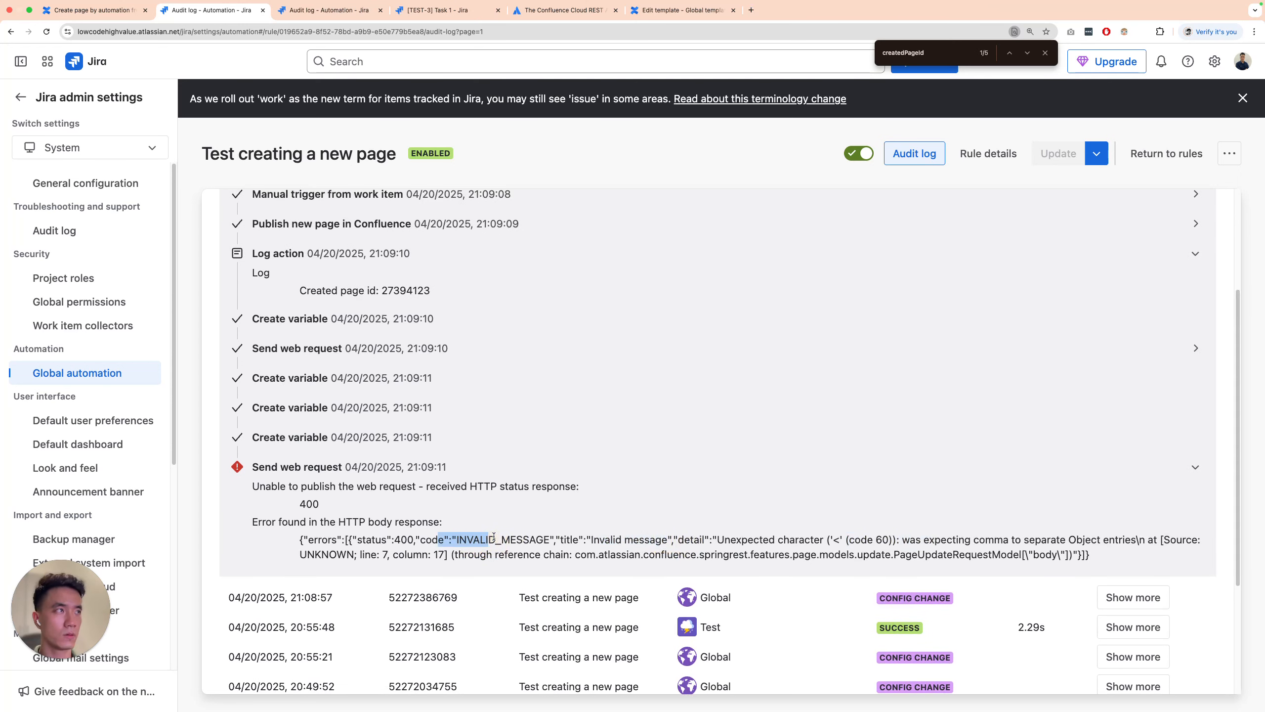
Remove the quotation marks around {{bodyStorage.asJsonString}} in the body value of the PUT web request's custom data
{"action": "left_click", "coordinate": [990, 154]}
{"action": "scroll", "coordinate": [562, 528], "scroll_direction": "down", "scroll_amount": 6}
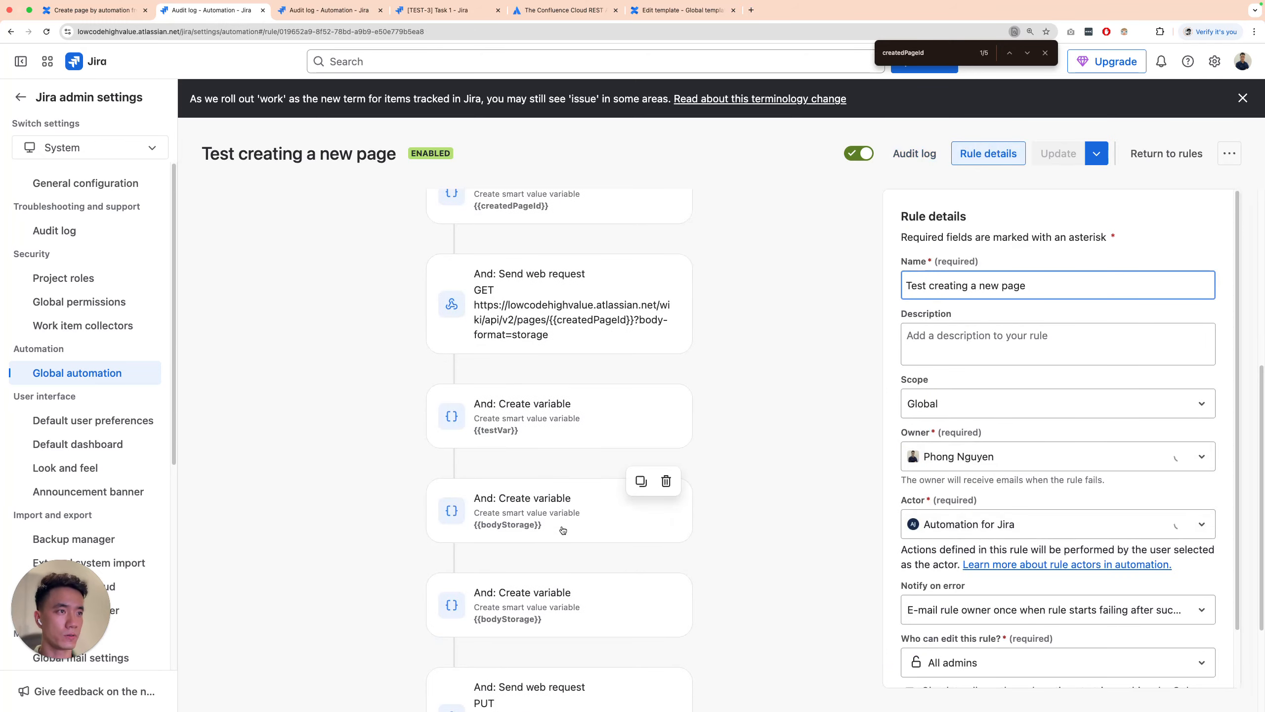
{"action": "left_click", "coordinate": [515, 575]}
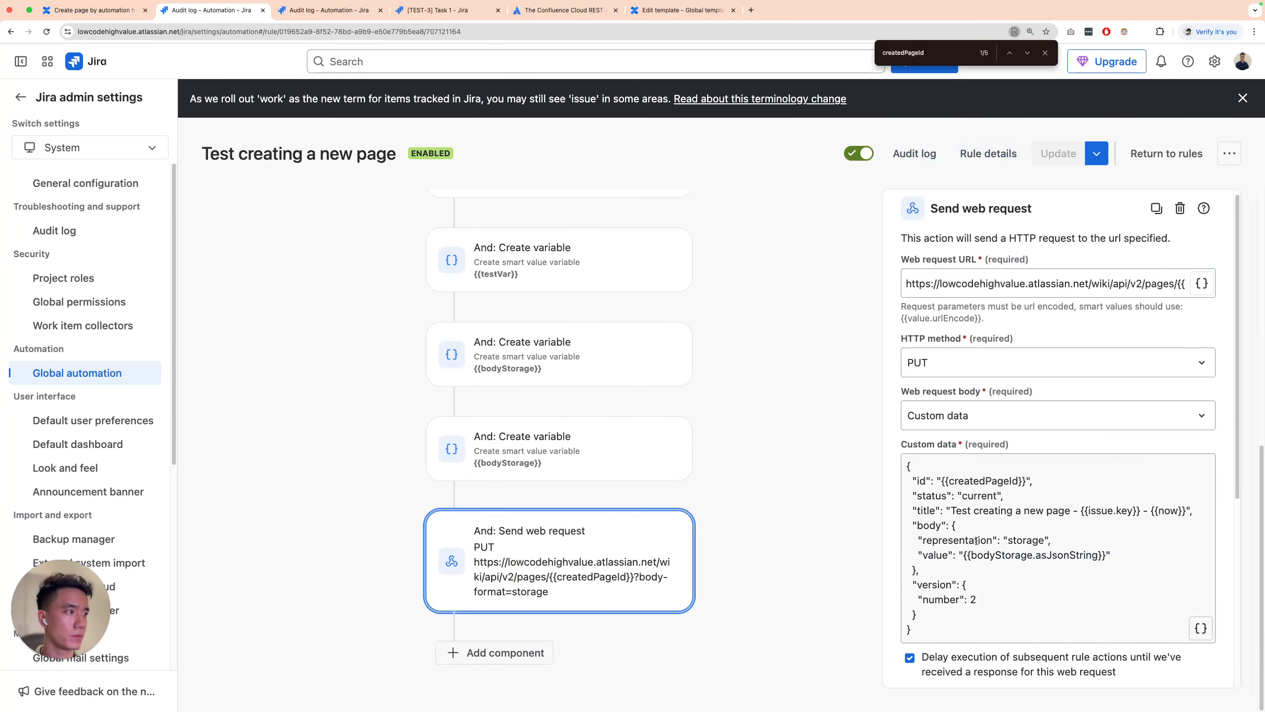
{"action": "key", "text": "super+equal"}
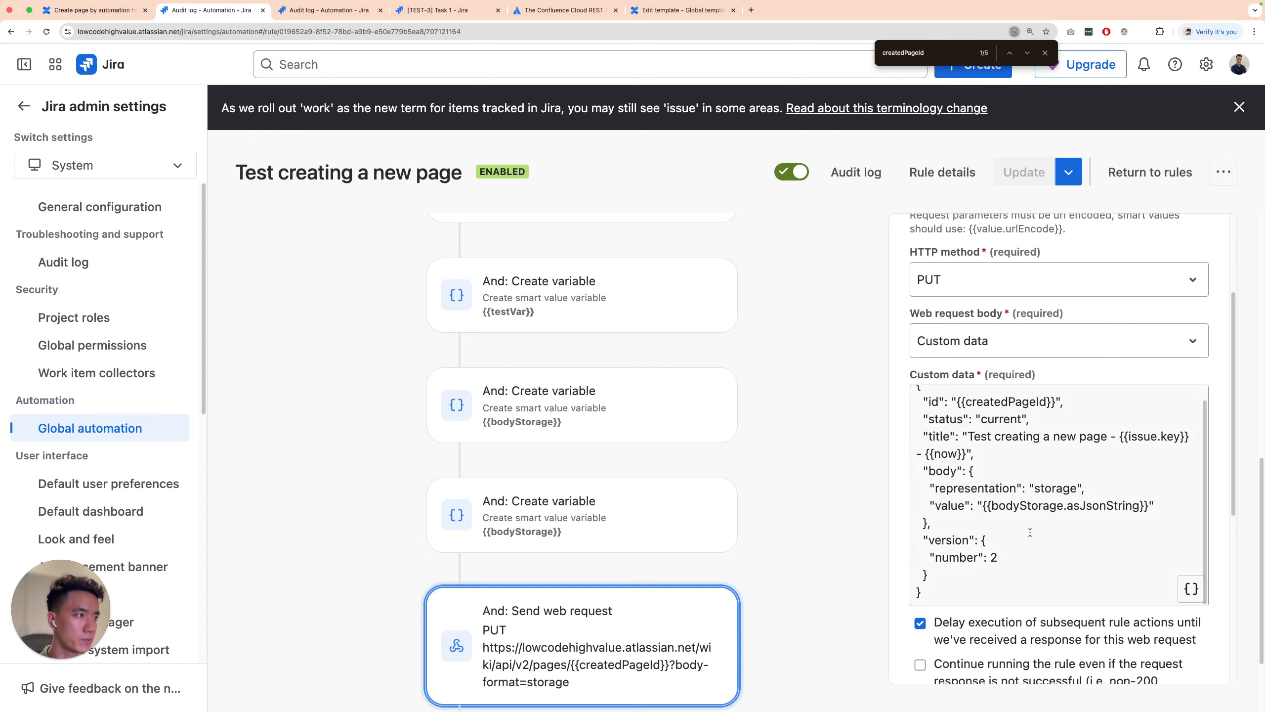
{"action": "left_click", "coordinate": [1011, 520]}
{"action": "double_click", "coordinate": [1102, 506]}
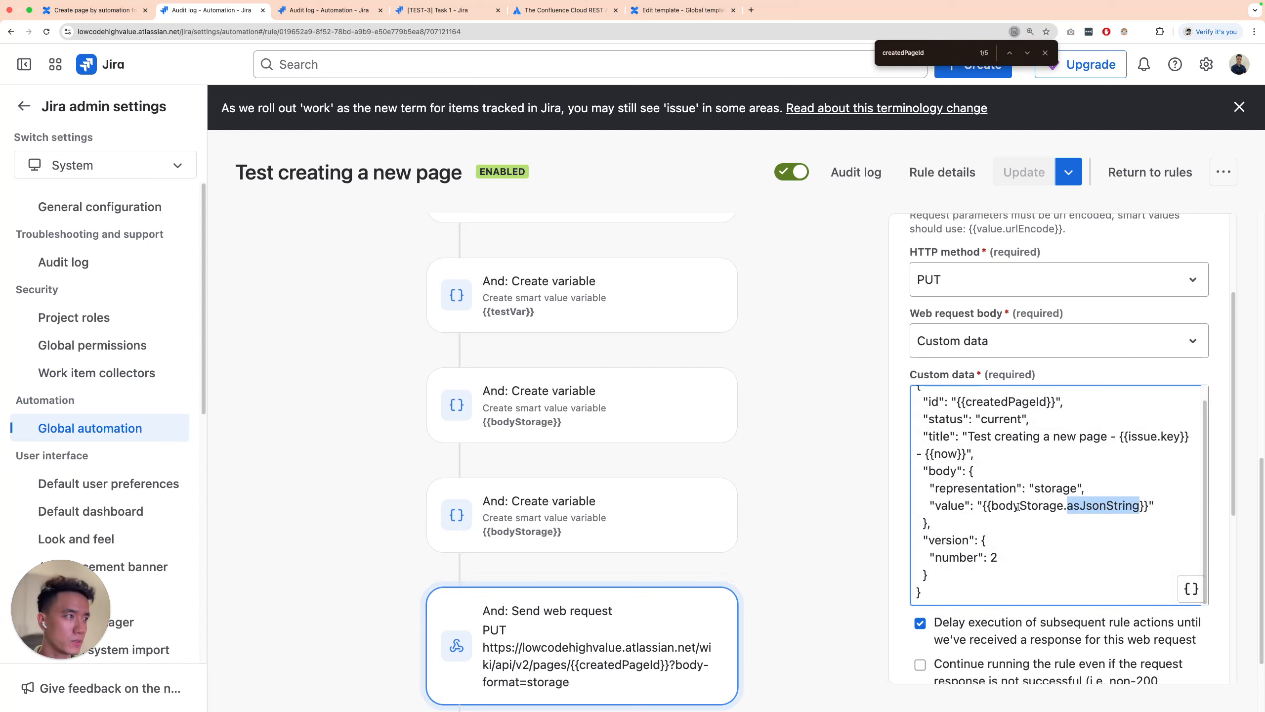
{"action": "left_click", "coordinate": [980, 505]}
{"action": "key", "text": "BackSpace"}
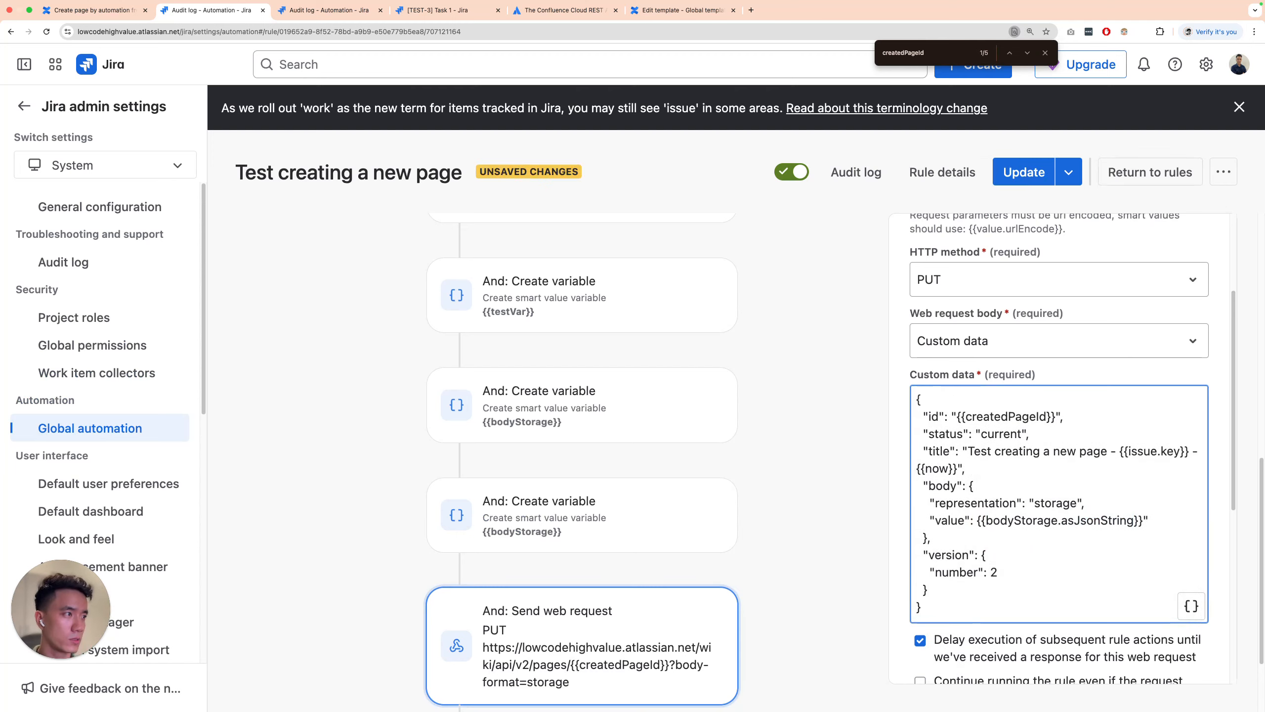
{"action": "left_click", "coordinate": [1148, 520]}
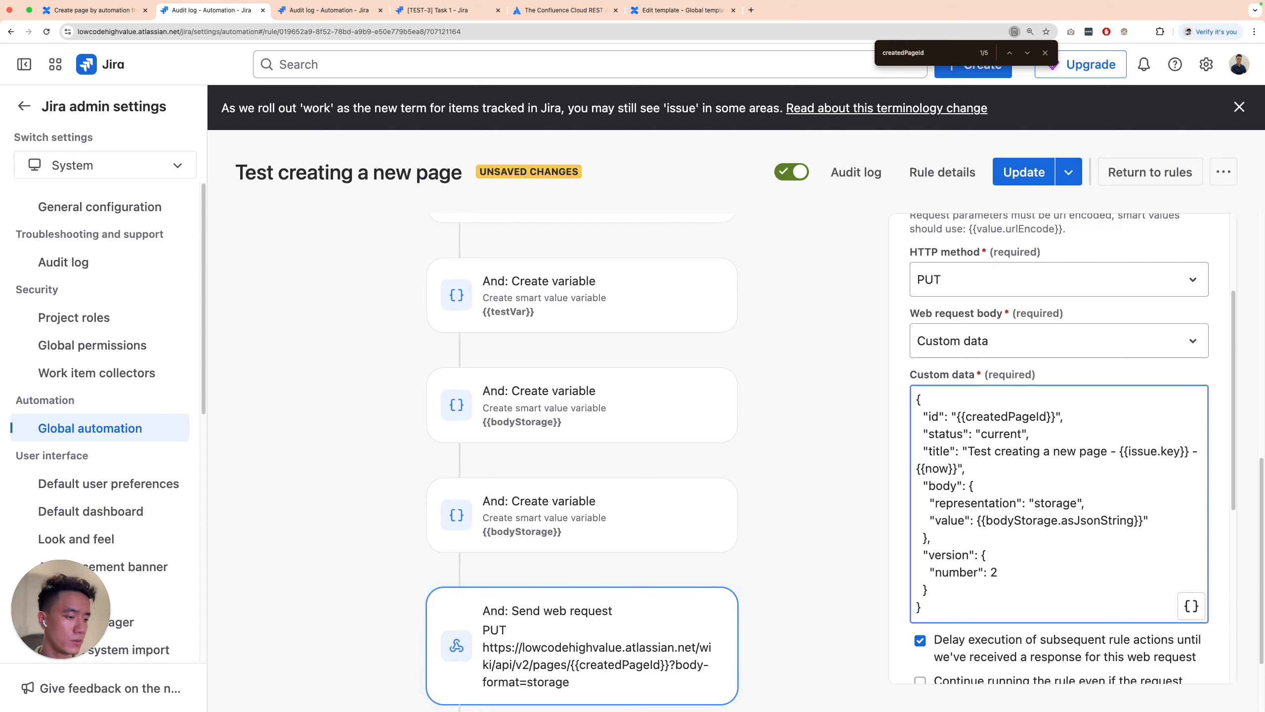
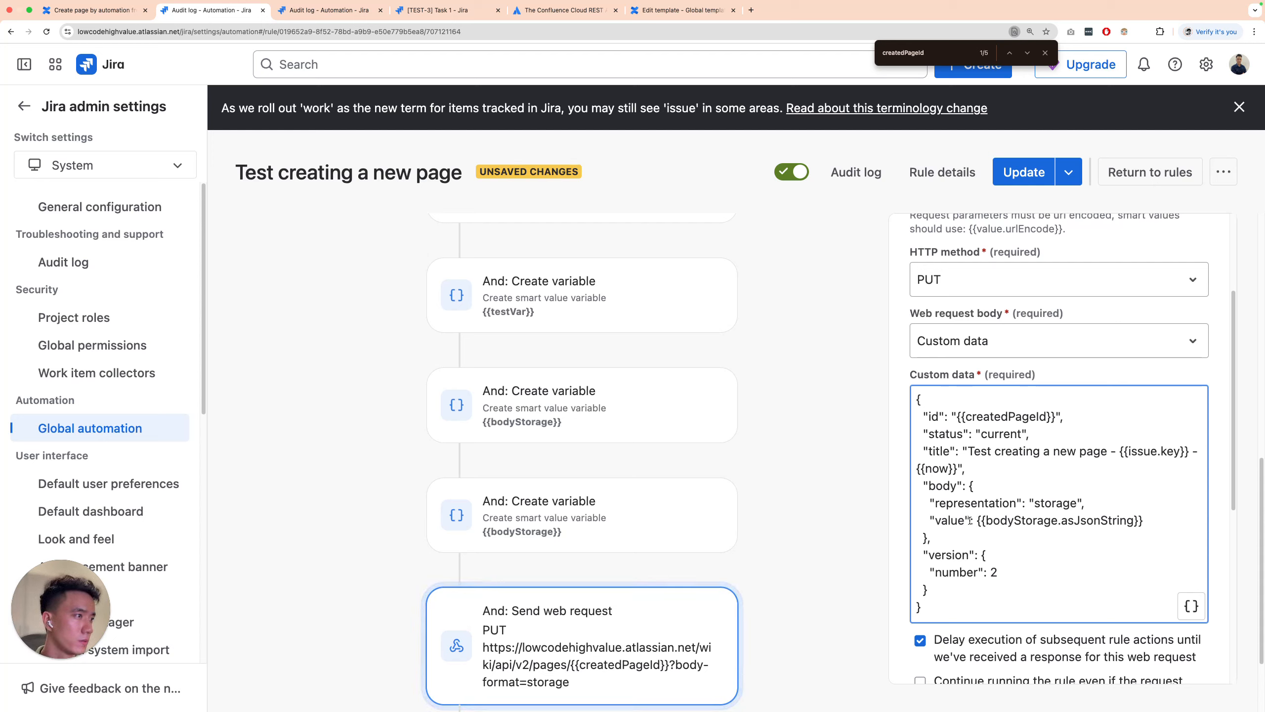
{"action": "left_click_drag", "start_coordinate": [977, 520], "coordinate": [1144, 521]}
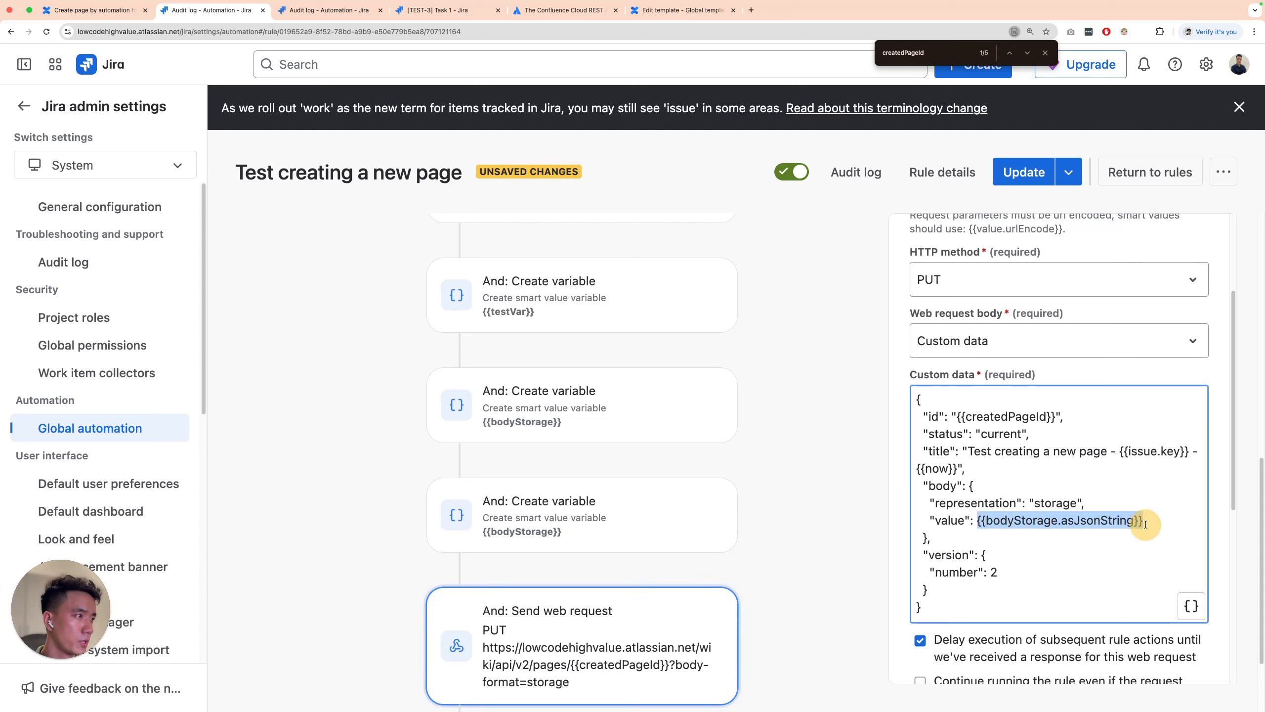
{"action": "scroll", "coordinate": [1061, 349], "scroll_direction": "up", "scroll_amount": 3}
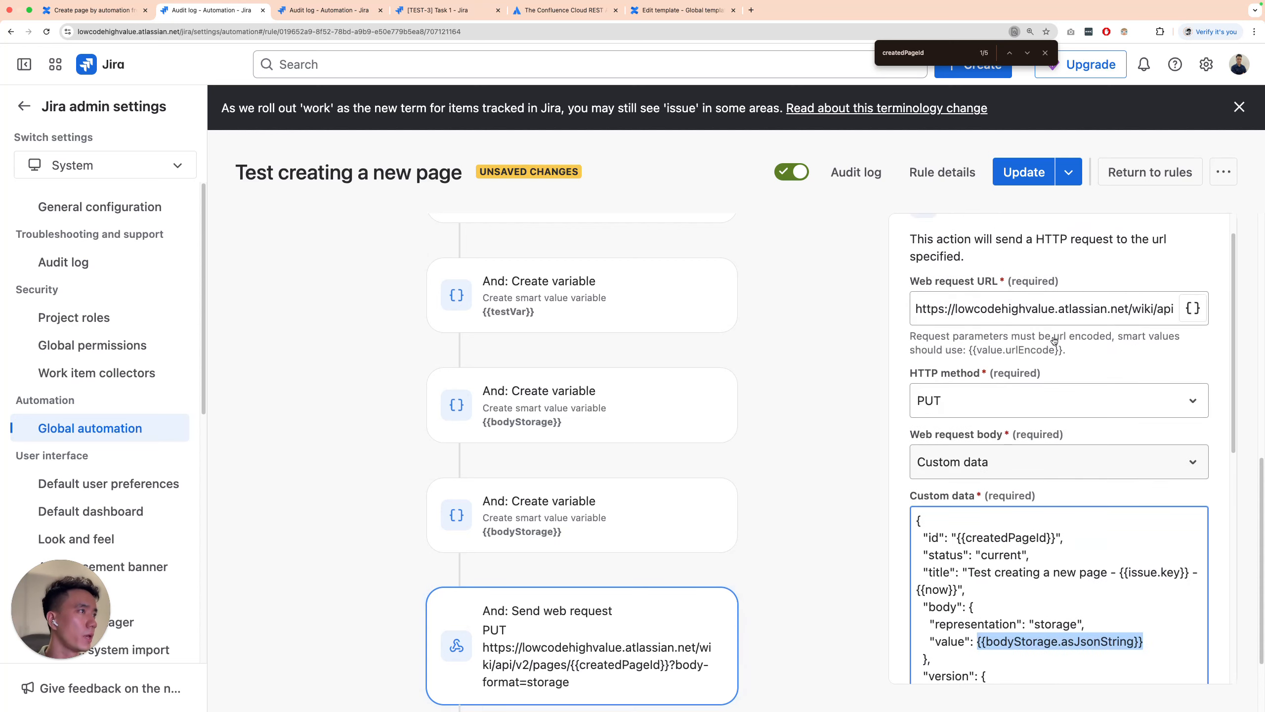
Remove ?body-format=storage from the PUT web request's URL and save the updated rule
{"action": "left_click", "coordinate": [1096, 309]}
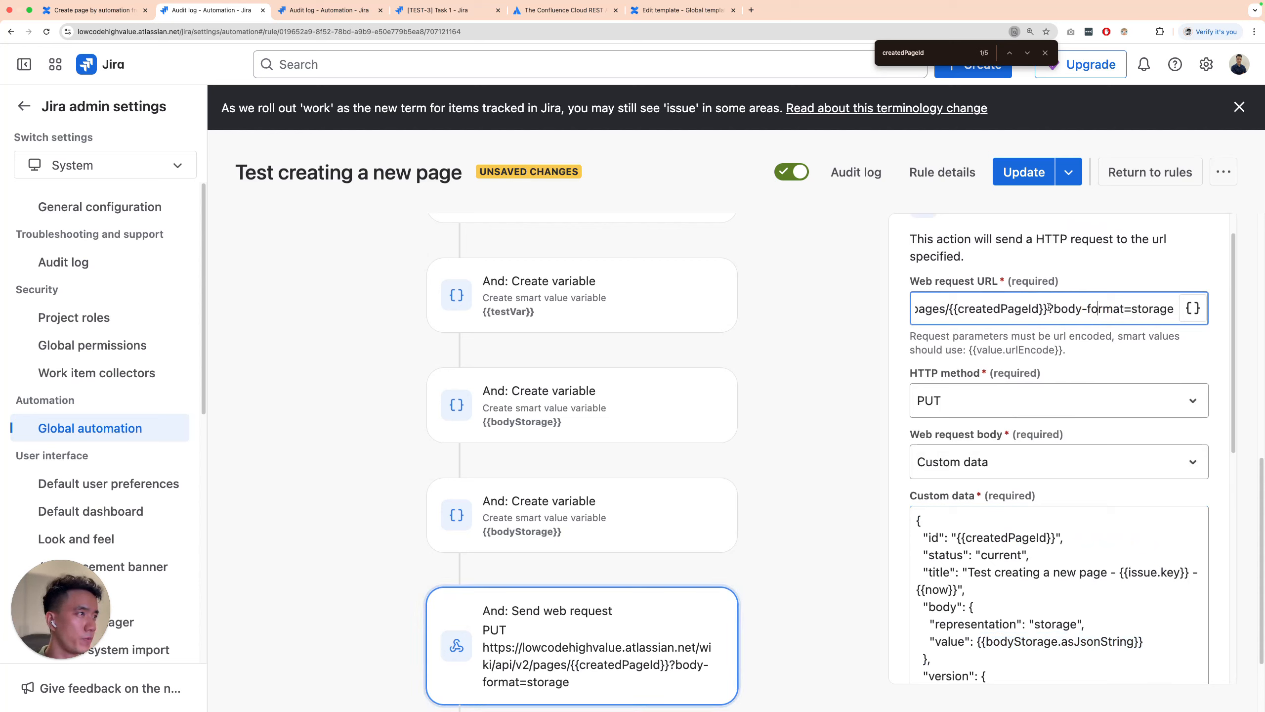
{"action": "left_click_drag", "start_coordinate": [1049, 308], "coordinate": [1177, 315]}
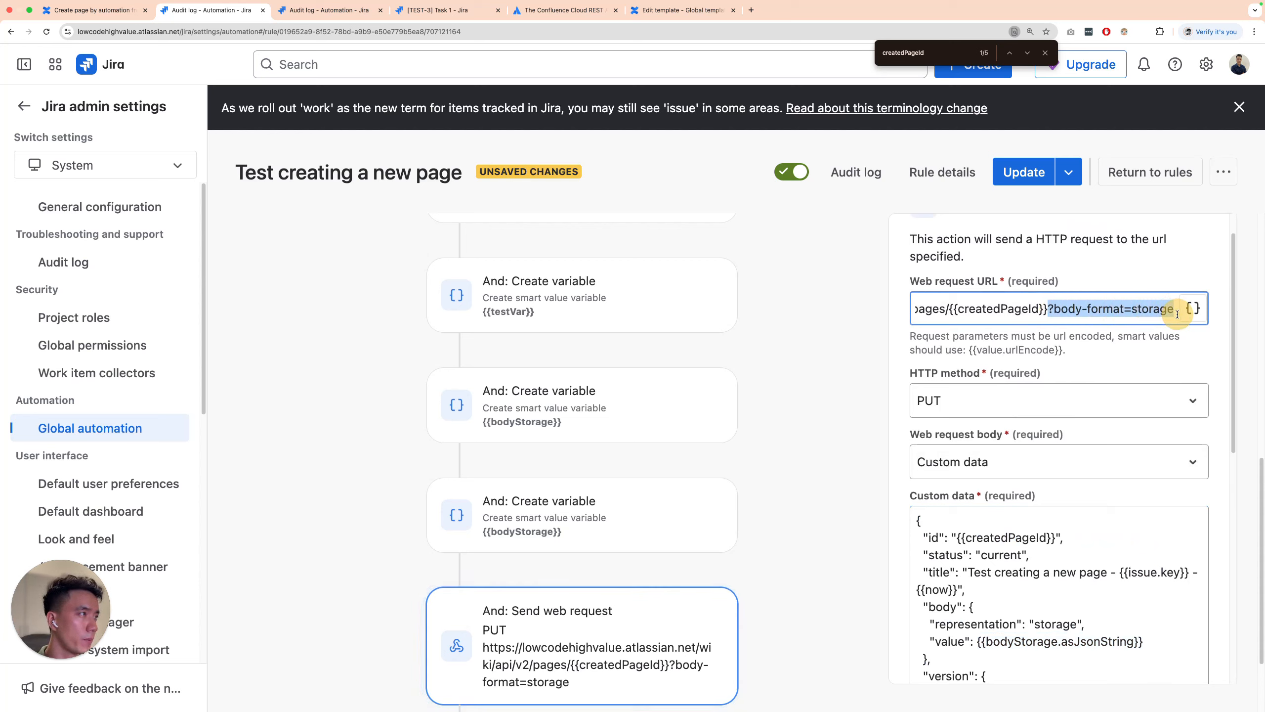
{"action": "key", "text": "BackSpace"}
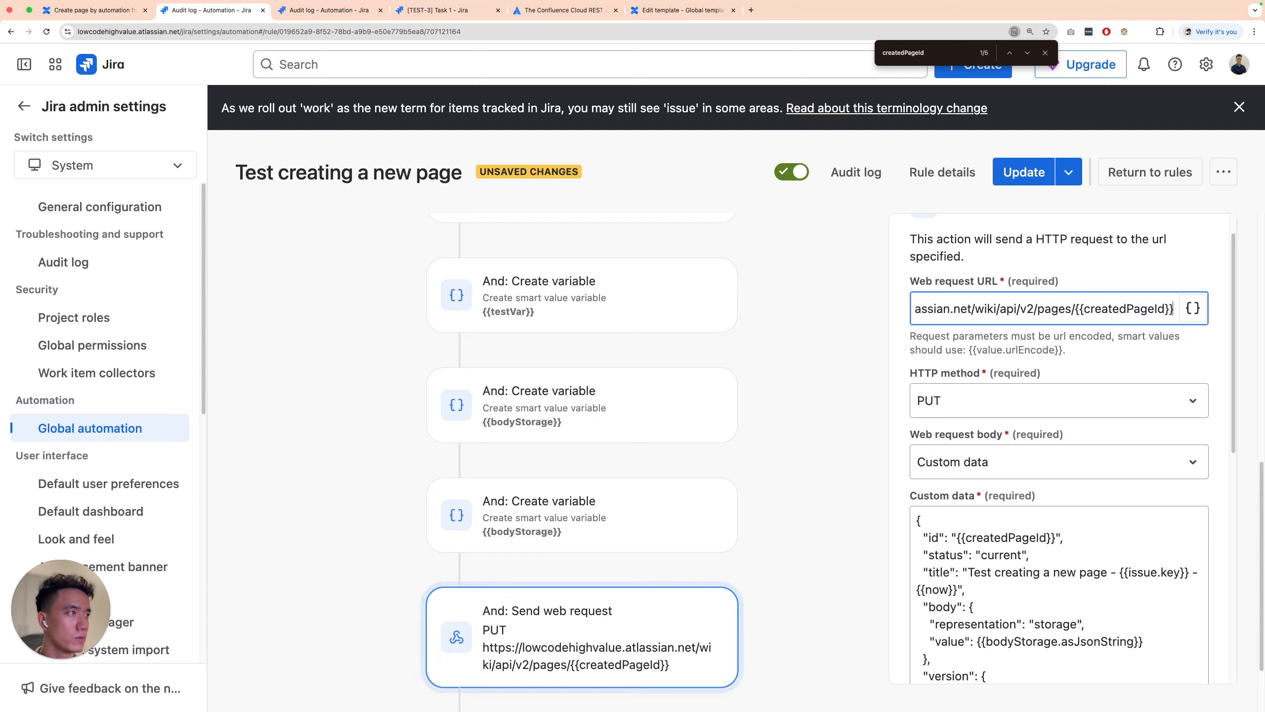
{"action": "left_click", "coordinate": [1019, 172]}
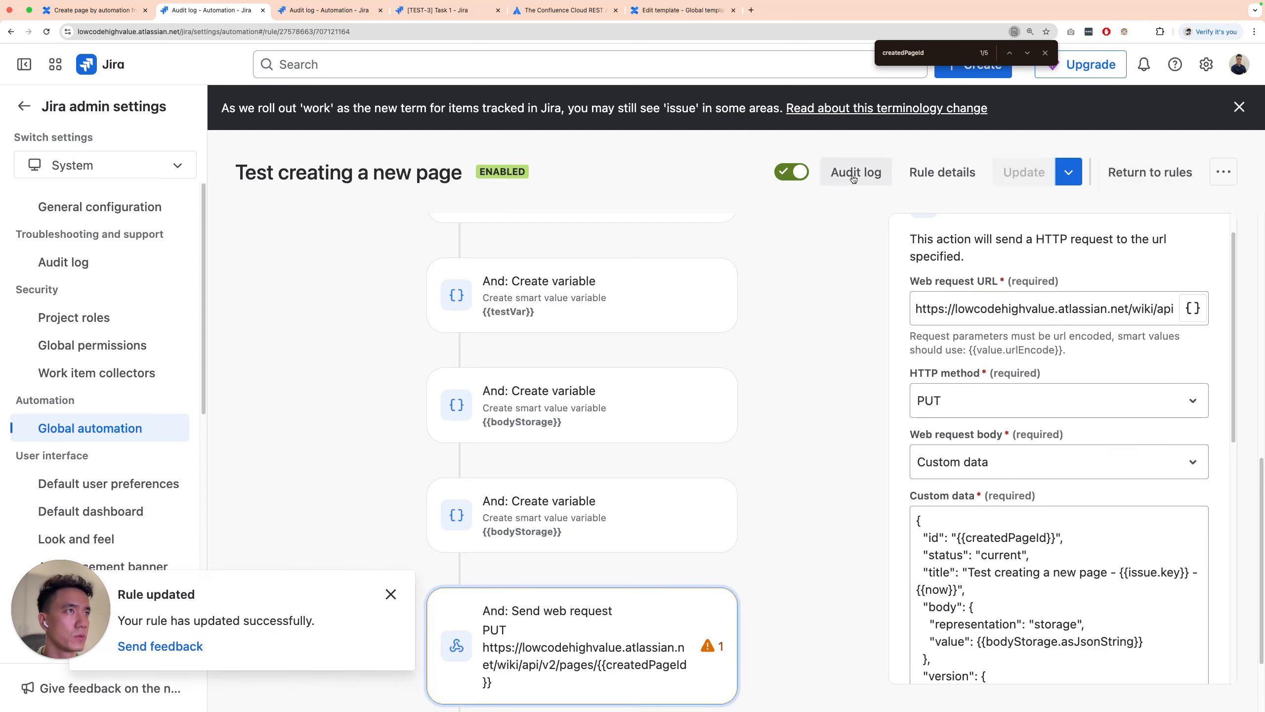
Run the "Test creating a new page" automation again on work item TEST-3
{"action": "left_click", "coordinate": [432, 9]}
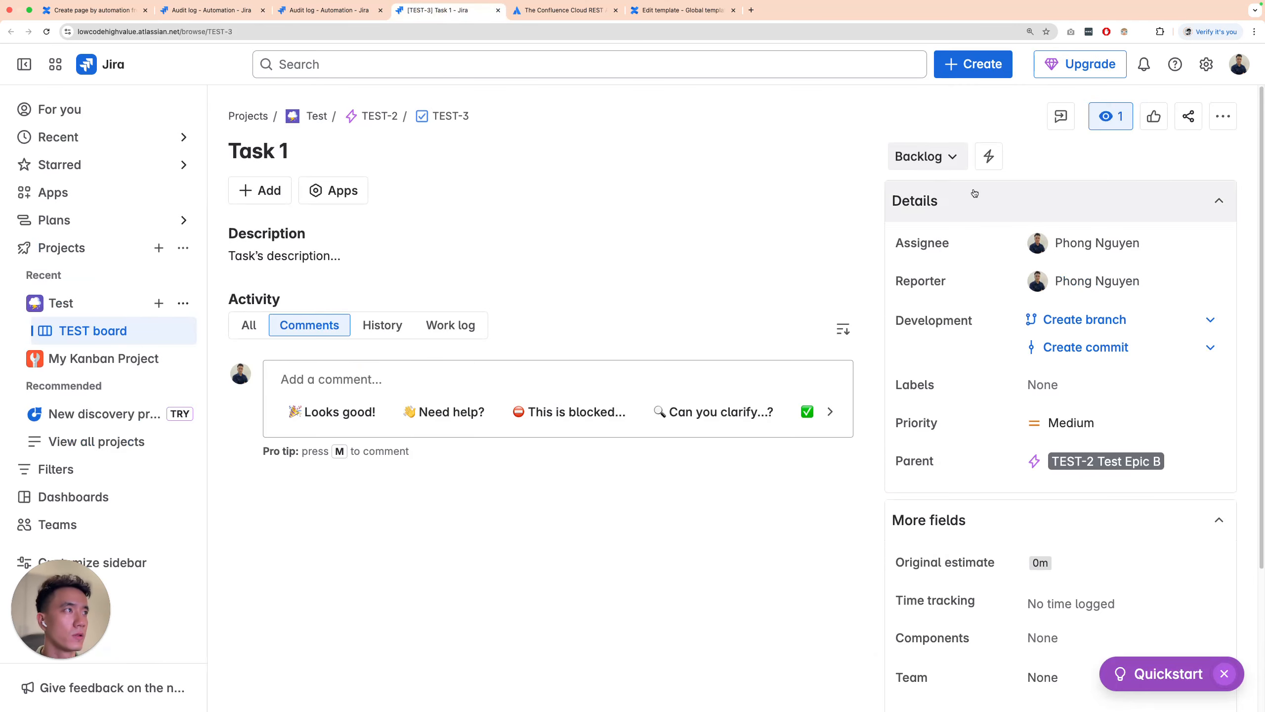
{"action": "left_click", "coordinate": [989, 158]}
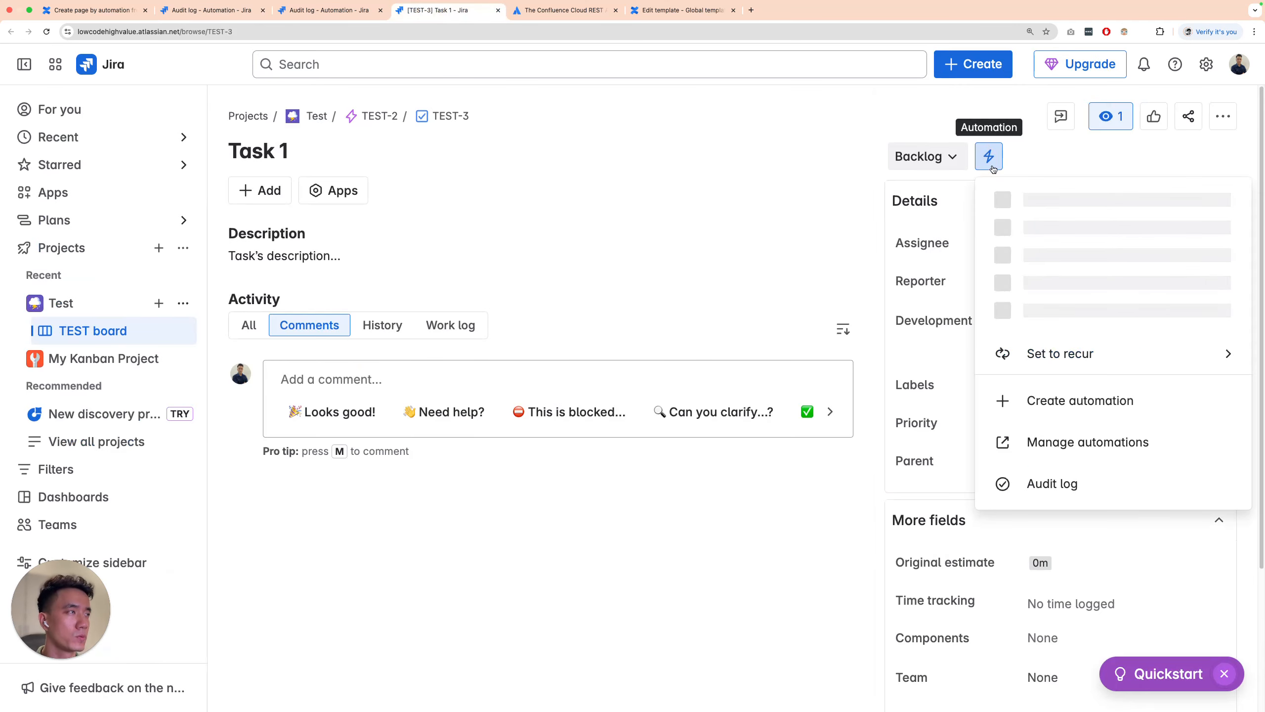
{"action": "left_click", "coordinate": [1068, 237]}
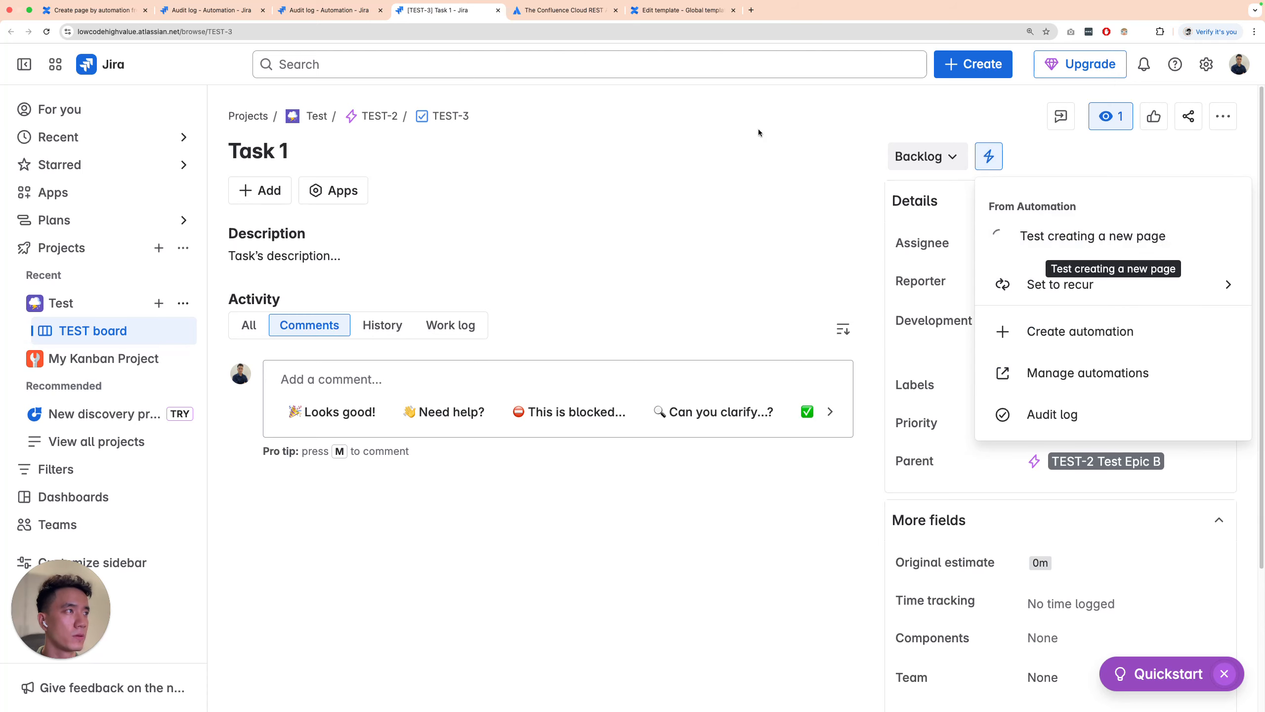
Close the copied rule's audit log and show the latest run's details in the "Test creating a new page" audit log
{"action": "left_click", "coordinate": [233, 9]}
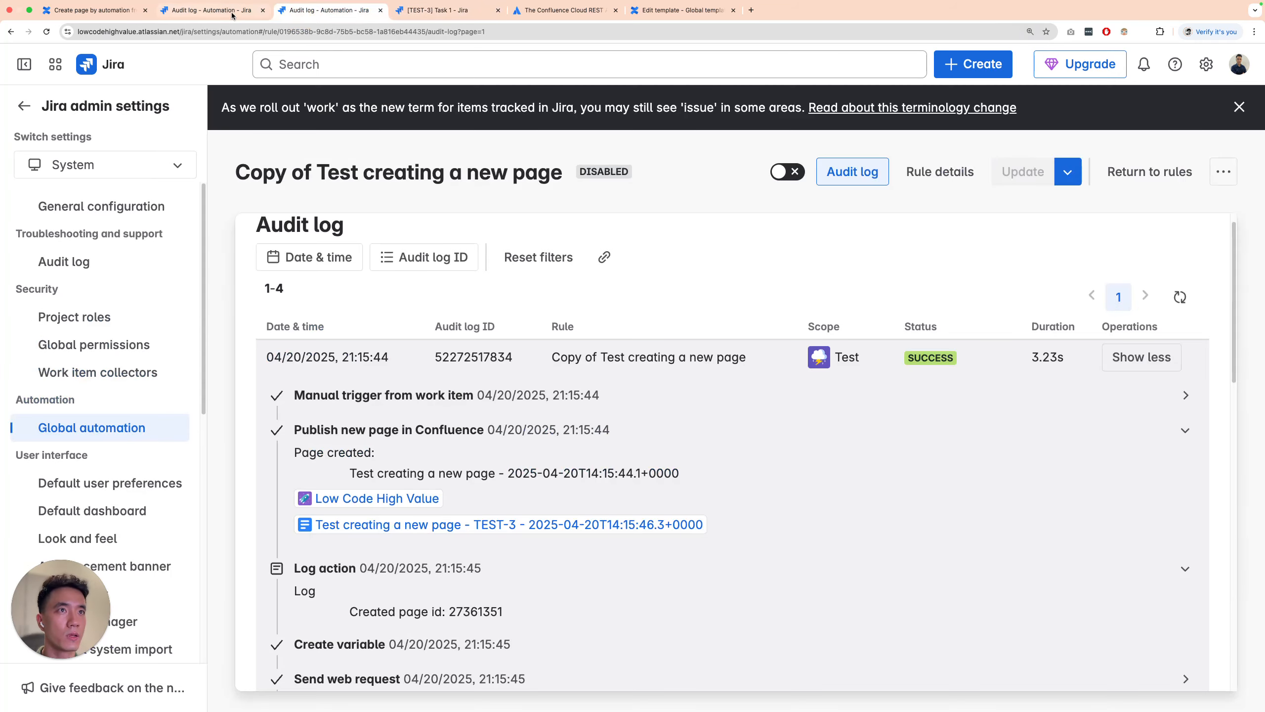
{"action": "left_click", "coordinate": [349, 10]}
{"action": "left_click", "coordinate": [380, 10]}
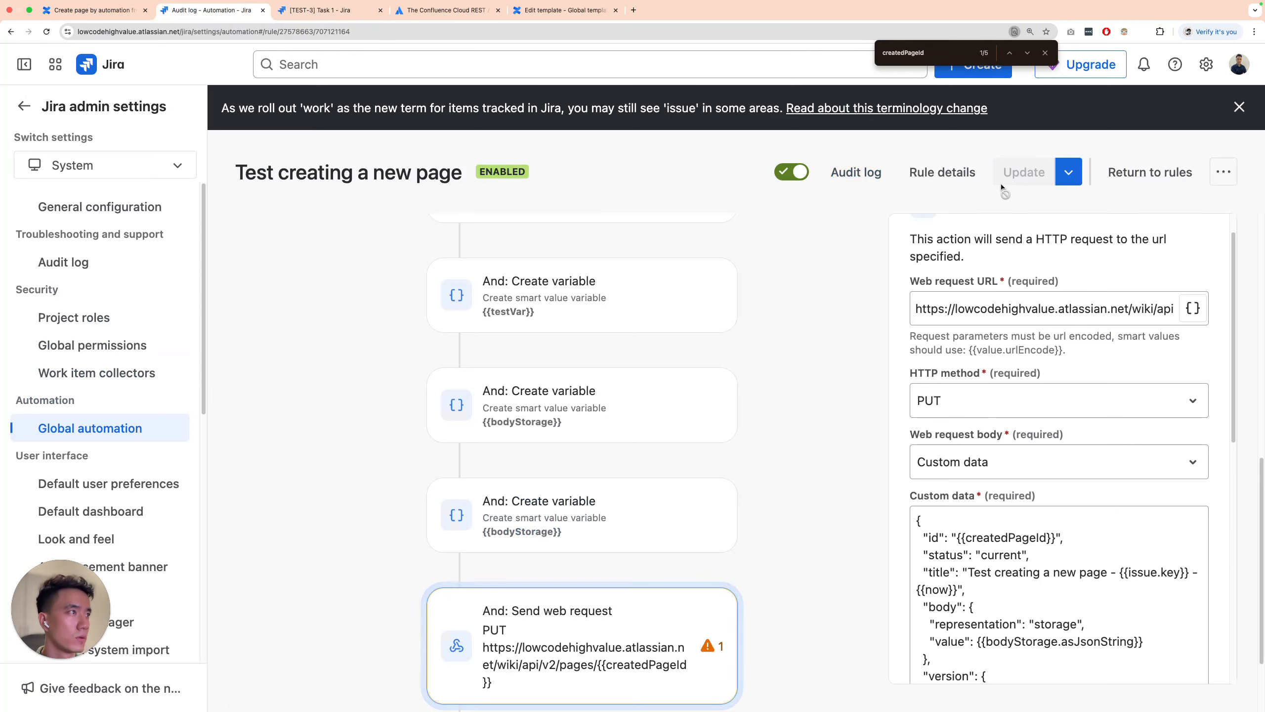
{"action": "left_click", "coordinate": [856, 172]}
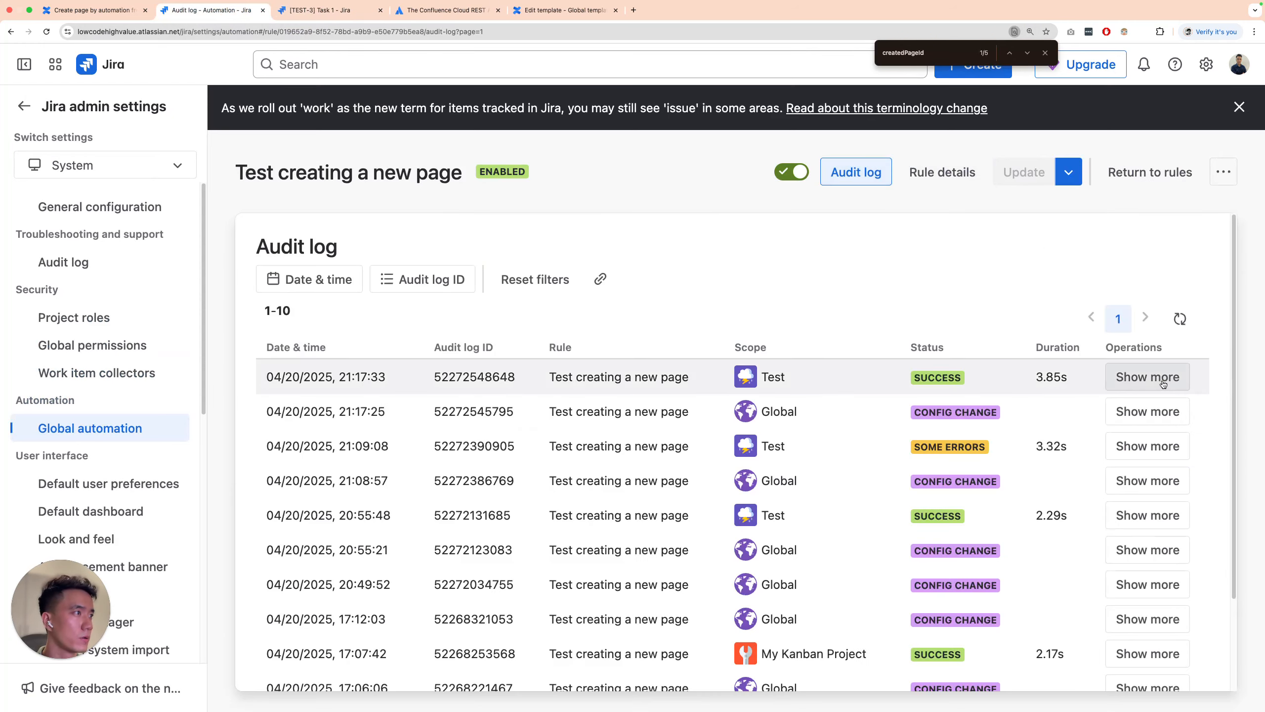
{"action": "left_click", "coordinate": [1148, 378]}
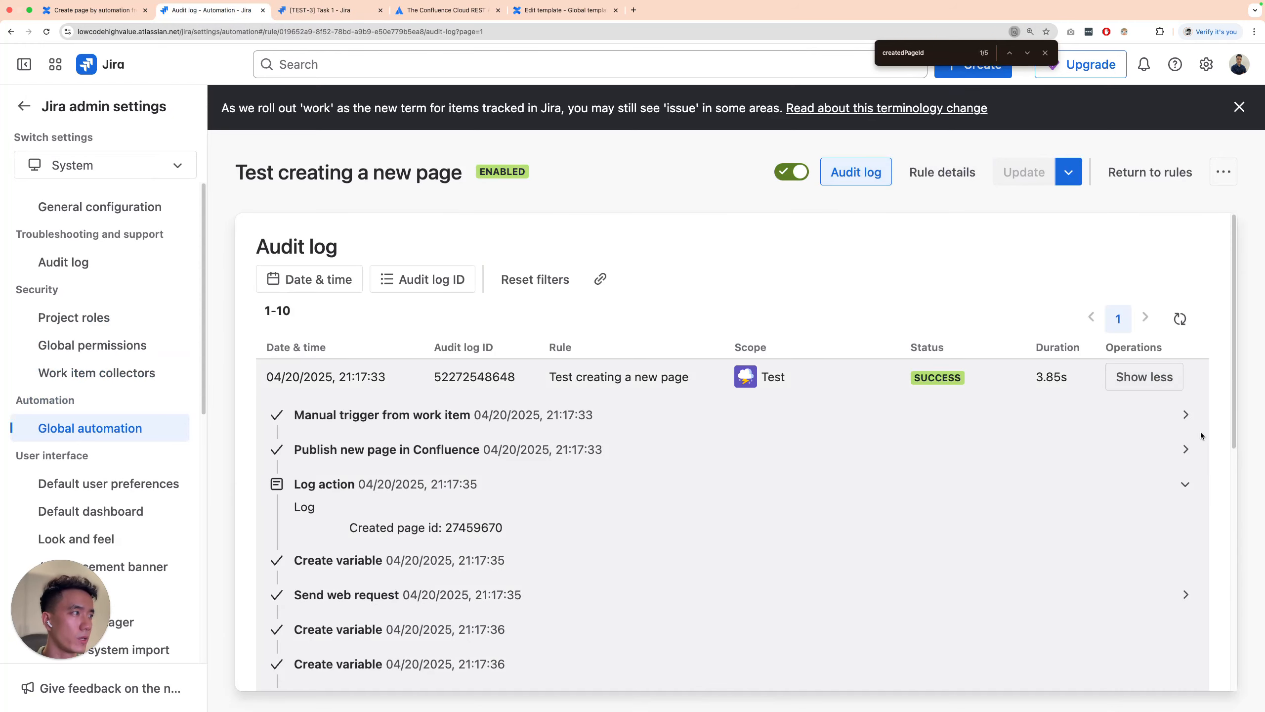
Open the Confluence page created by the latest run from its "Publish new page in Confluence" entry, in a separate tab
{"action": "left_click", "coordinate": [1187, 450]}
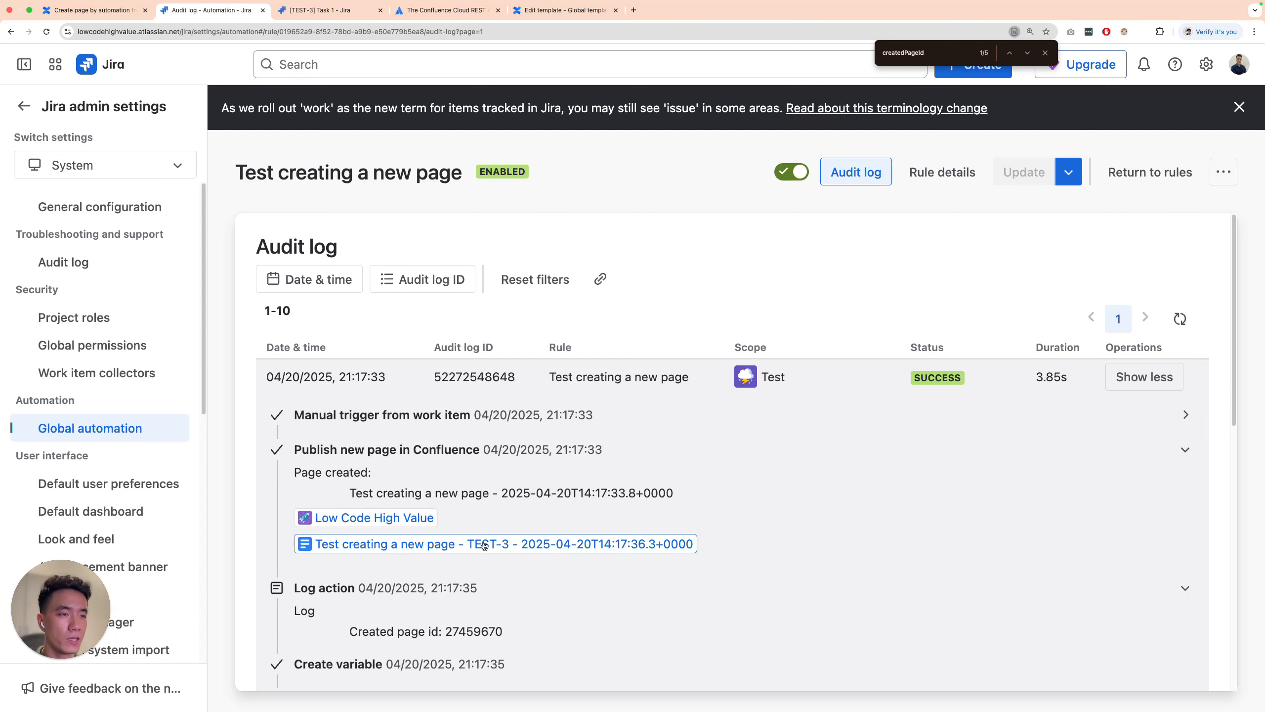
{"action": "scroll", "coordinate": [413, 544], "scroll_direction": "down", "scroll_amount": 1}
{"action": "left_click", "coordinate": [418, 531], "text": "super"}
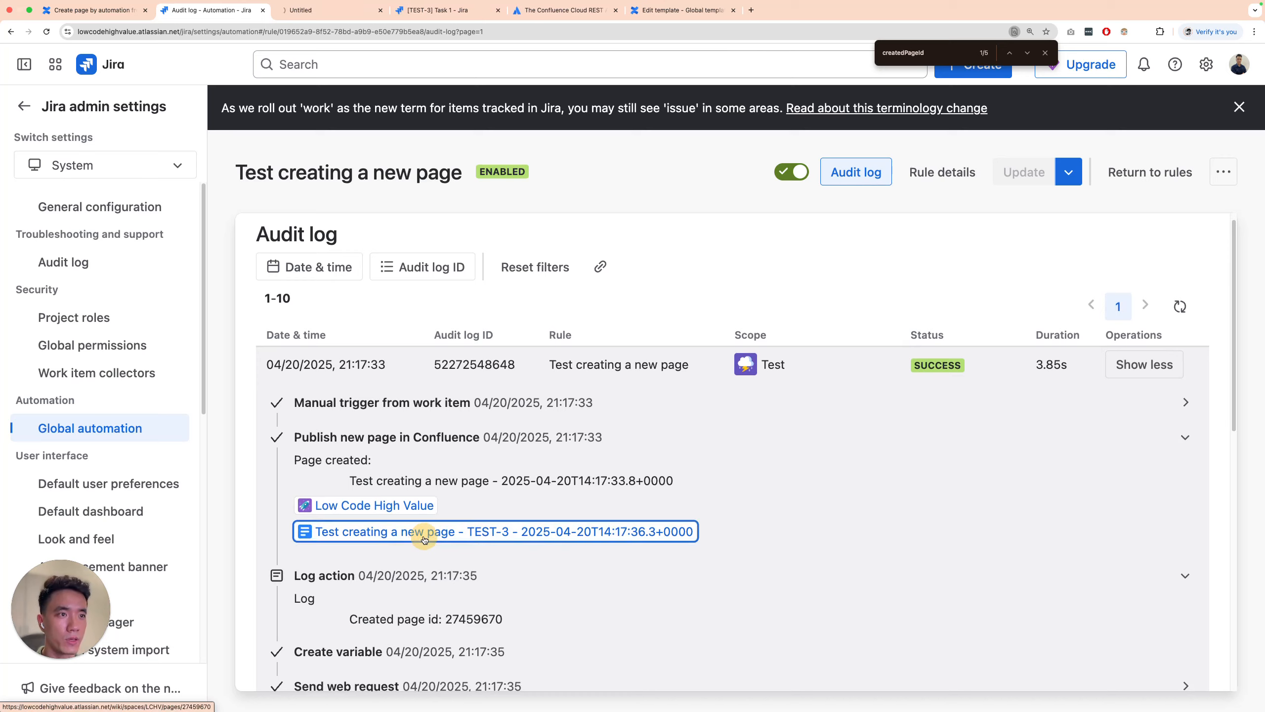
{"action": "left_click", "coordinate": [352, 5]}
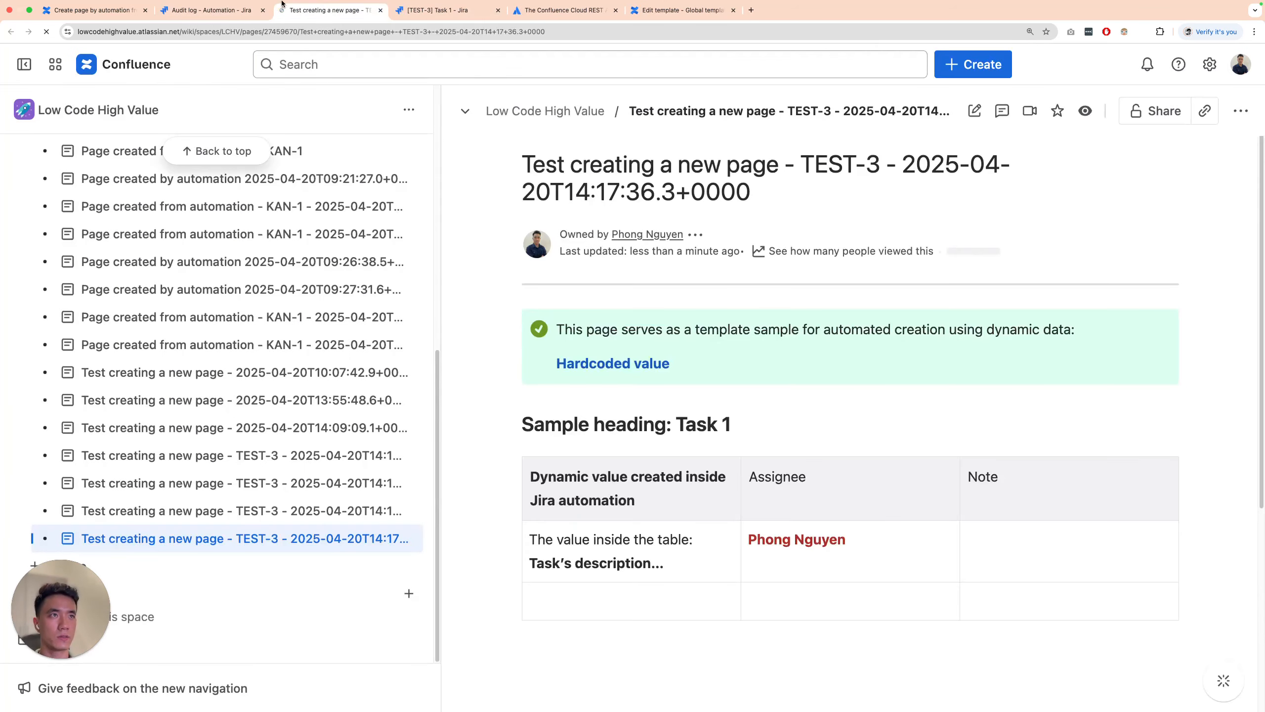
Hide the Confluence sidebar and examine the replaced values in the created page's body, including the sample heading
{"action": "left_click", "coordinate": [24, 64]}
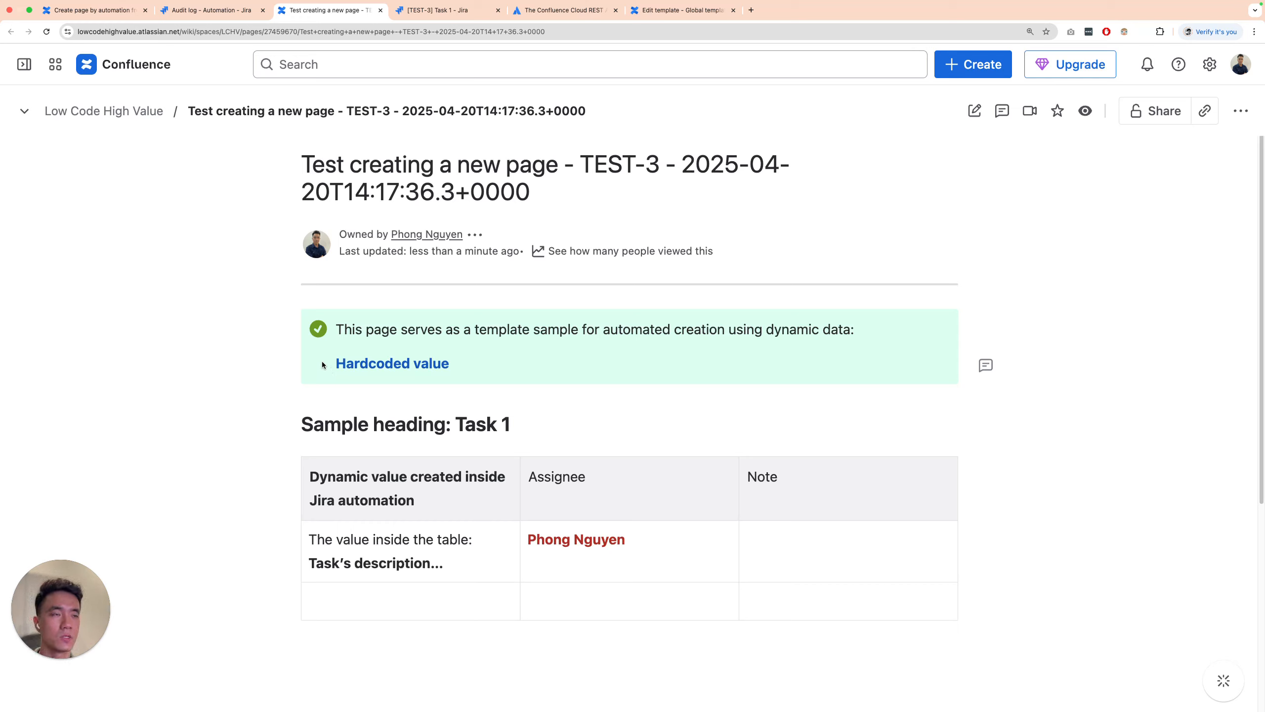
{"action": "scroll", "coordinate": [323, 364], "scroll_direction": "down", "scroll_amount": 1}
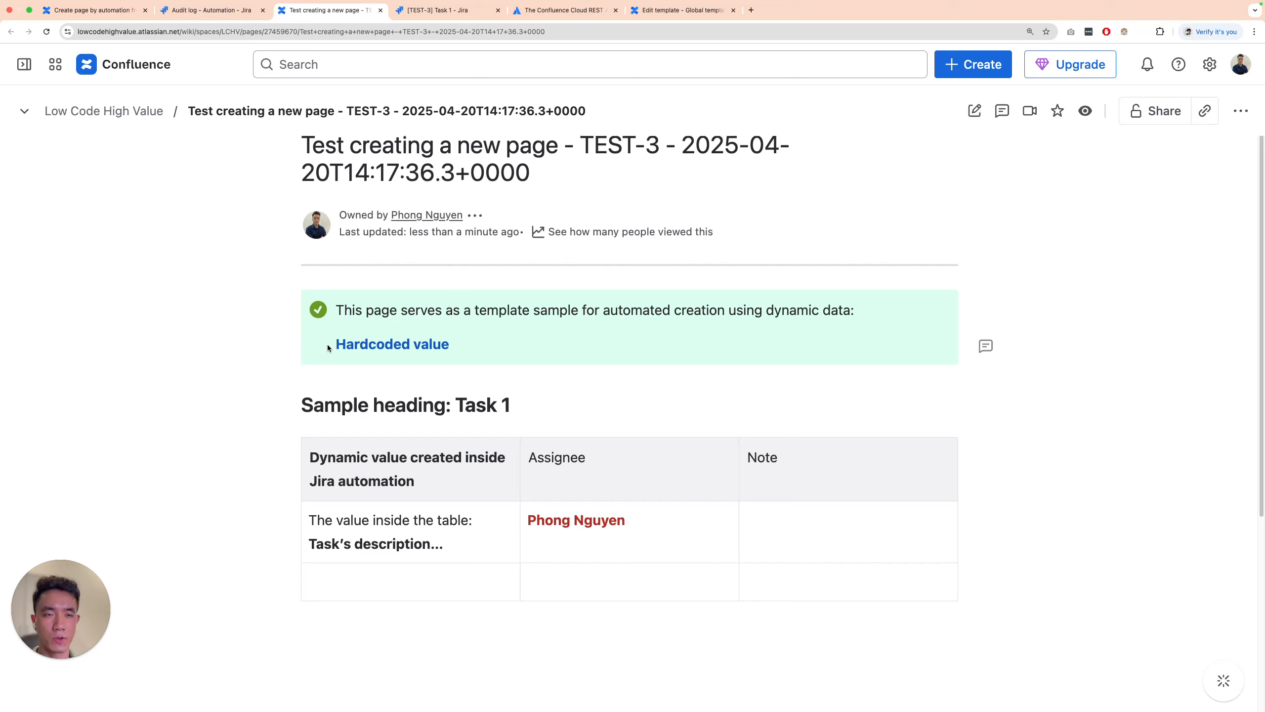
{"action": "left_click_drag", "start_coordinate": [294, 413], "coordinate": [523, 412]}
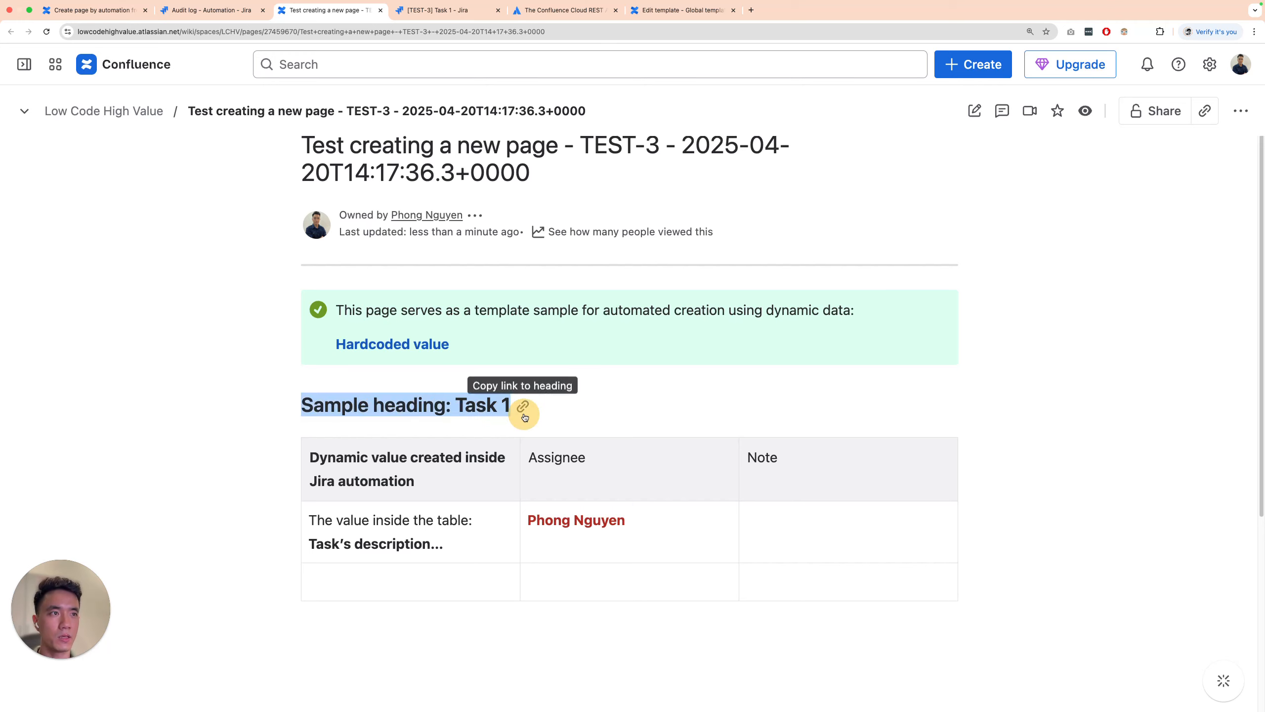
Move the global template editor into its own window and place it side by side with the created Confluence page
{"action": "left_click_drag", "start_coordinate": [663, 11], "coordinate": [299, 106]}
{"action": "left_click", "coordinate": [230, 103]}
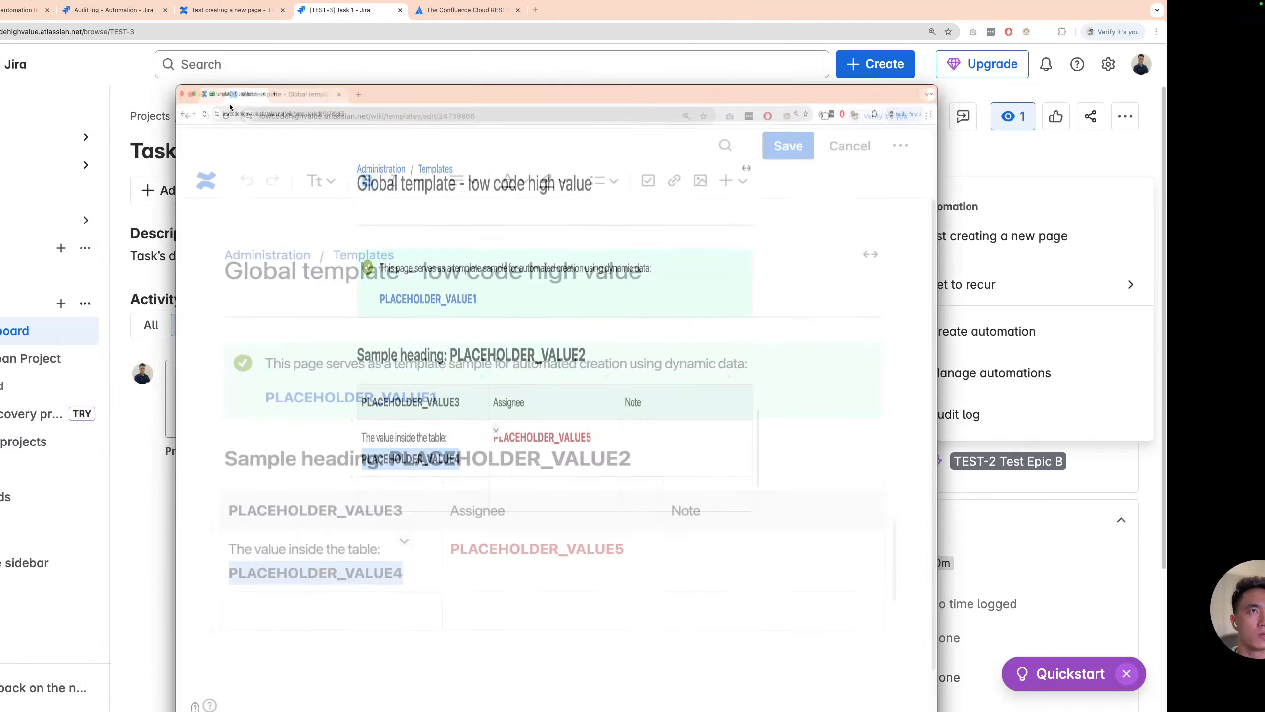
{"action": "key", "text": "ctrl+Up"}
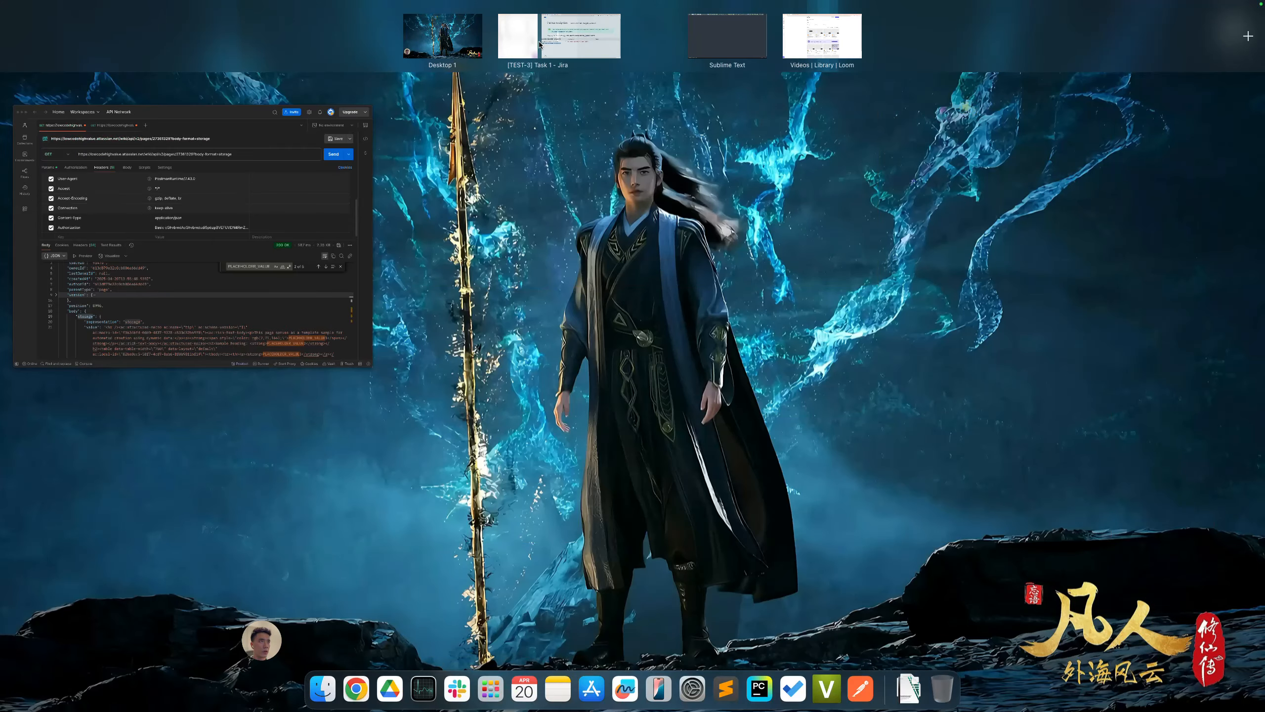
{"action": "left_click", "coordinate": [576, 48]}
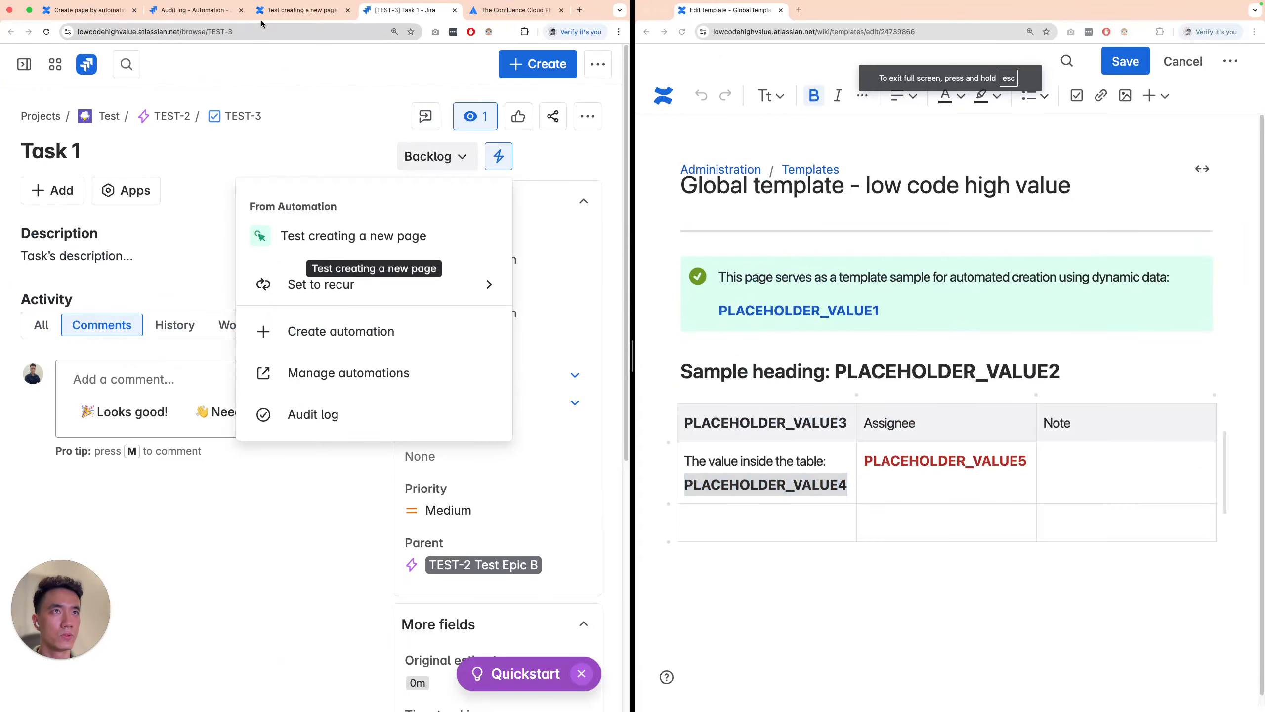
{"action": "left_click", "coordinate": [271, 9]}
Check the work item key in the created page's title and compare its green panel value with PLACEHOLDER_VALUE1 in the template
{"action": "scroll", "coordinate": [315, 288], "scroll_direction": "down", "scroll_amount": 5}
{"action": "scroll", "coordinate": [314, 288], "scroll_direction": "up", "scroll_amount": 4}
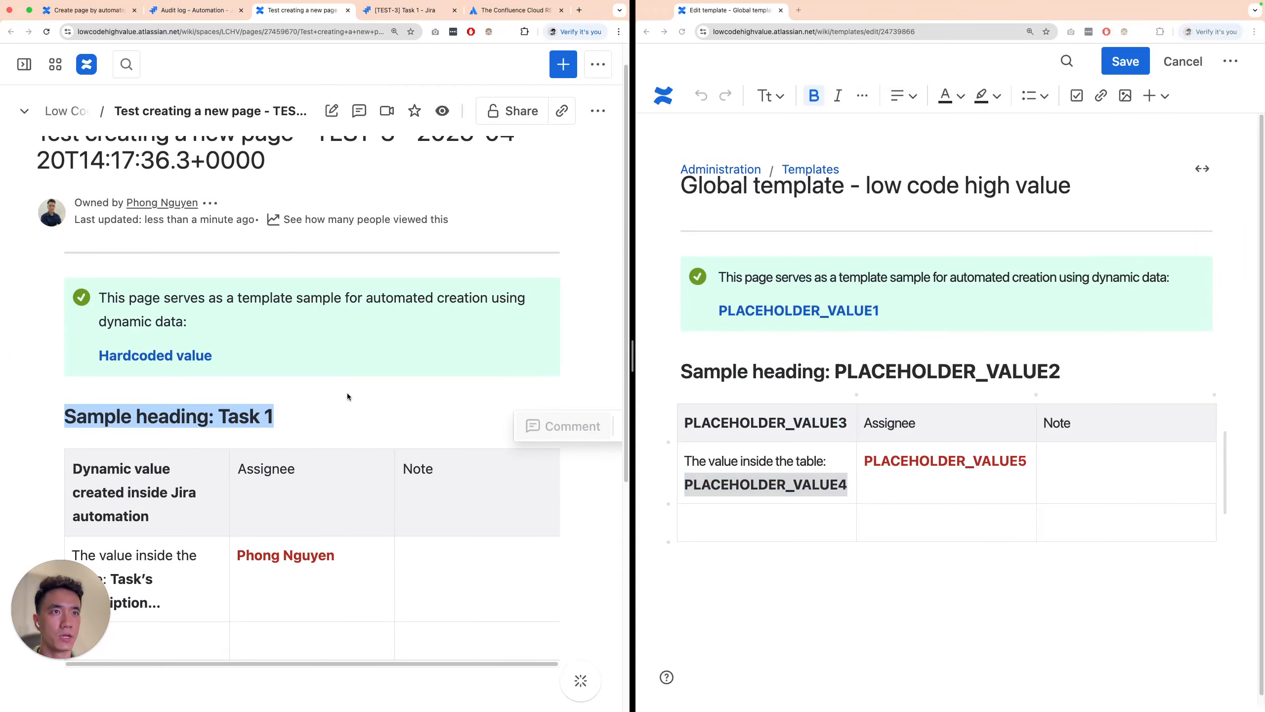
{"action": "left_click", "coordinate": [344, 386]}
{"action": "scroll", "coordinate": [342, 382], "scroll_direction": "up", "scroll_amount": 1}
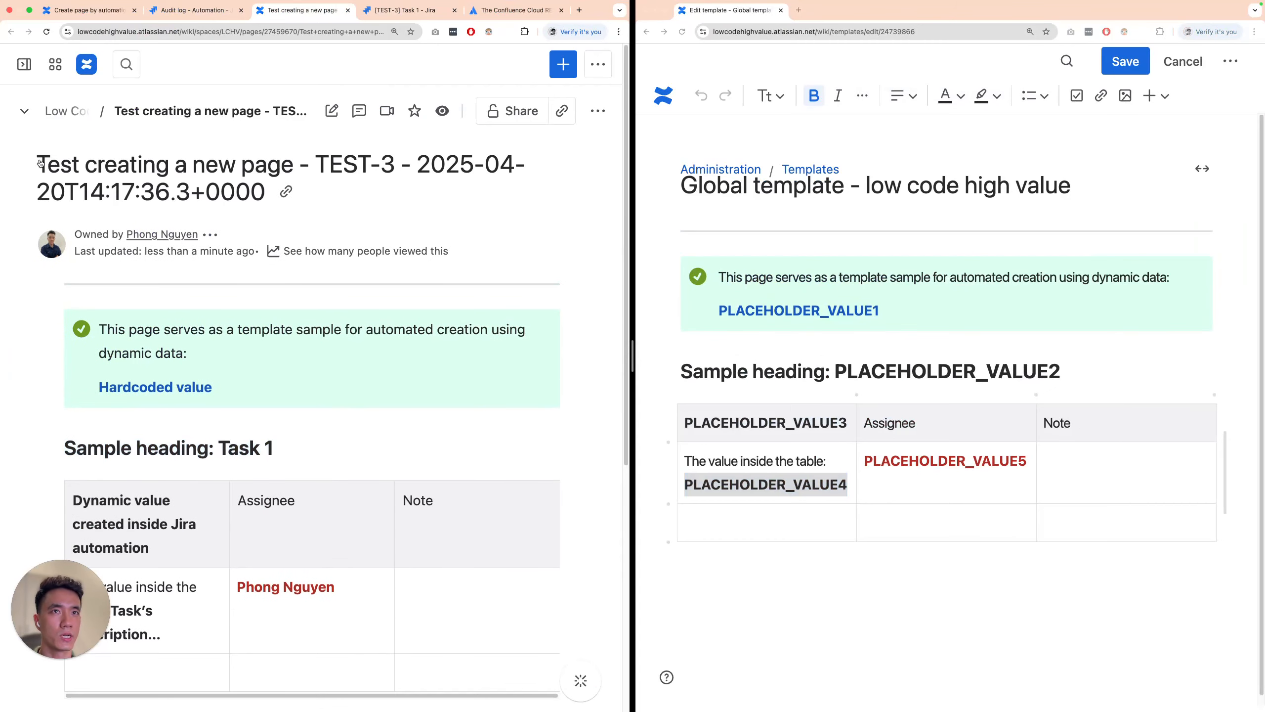
{"action": "left_click_drag", "start_coordinate": [312, 157], "coordinate": [393, 163]}
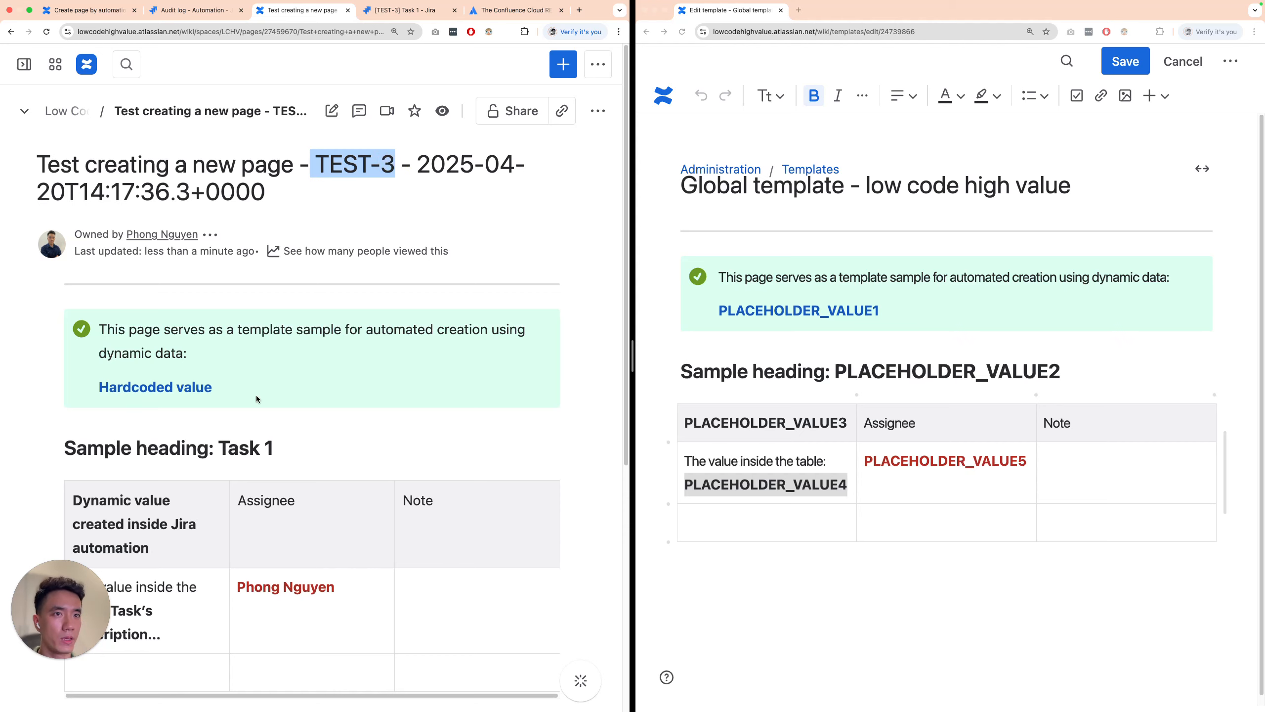
{"action": "left_click_drag", "start_coordinate": [256, 399], "coordinate": [132, 387]}
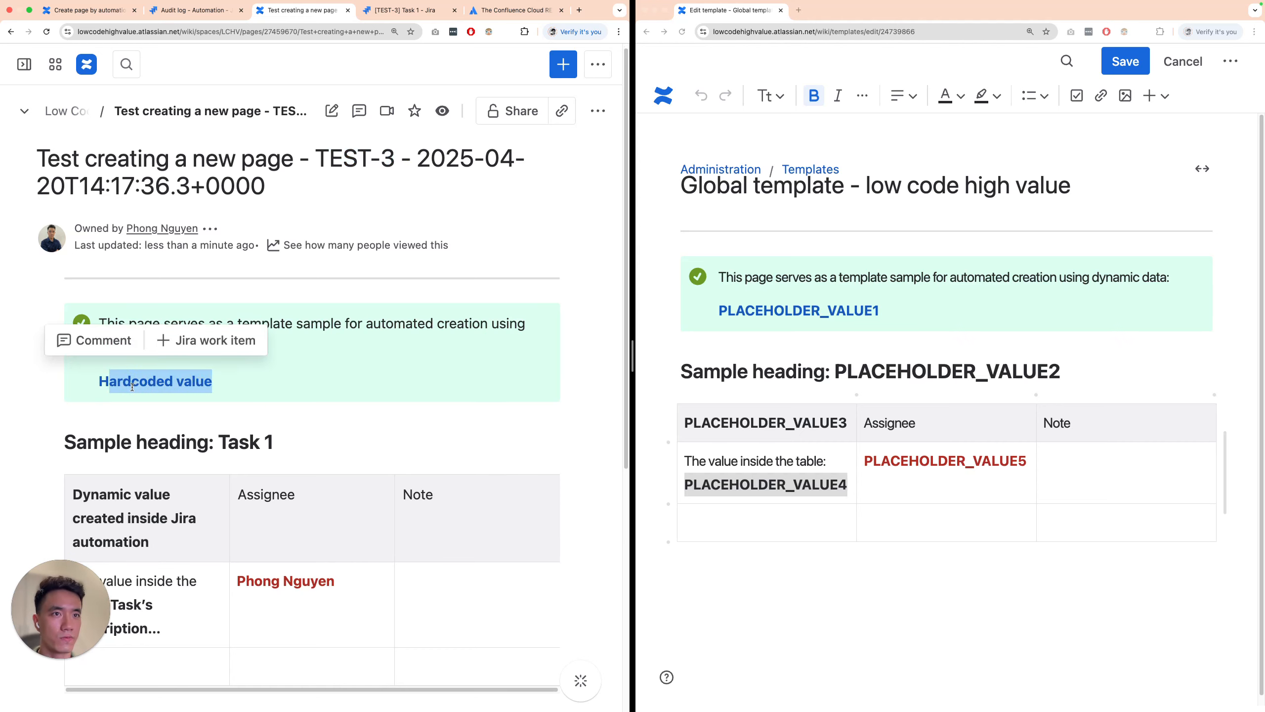
{"action": "left_click", "coordinate": [732, 343]}
{"action": "left_click_drag", "start_coordinate": [719, 308], "coordinate": [864, 314]}
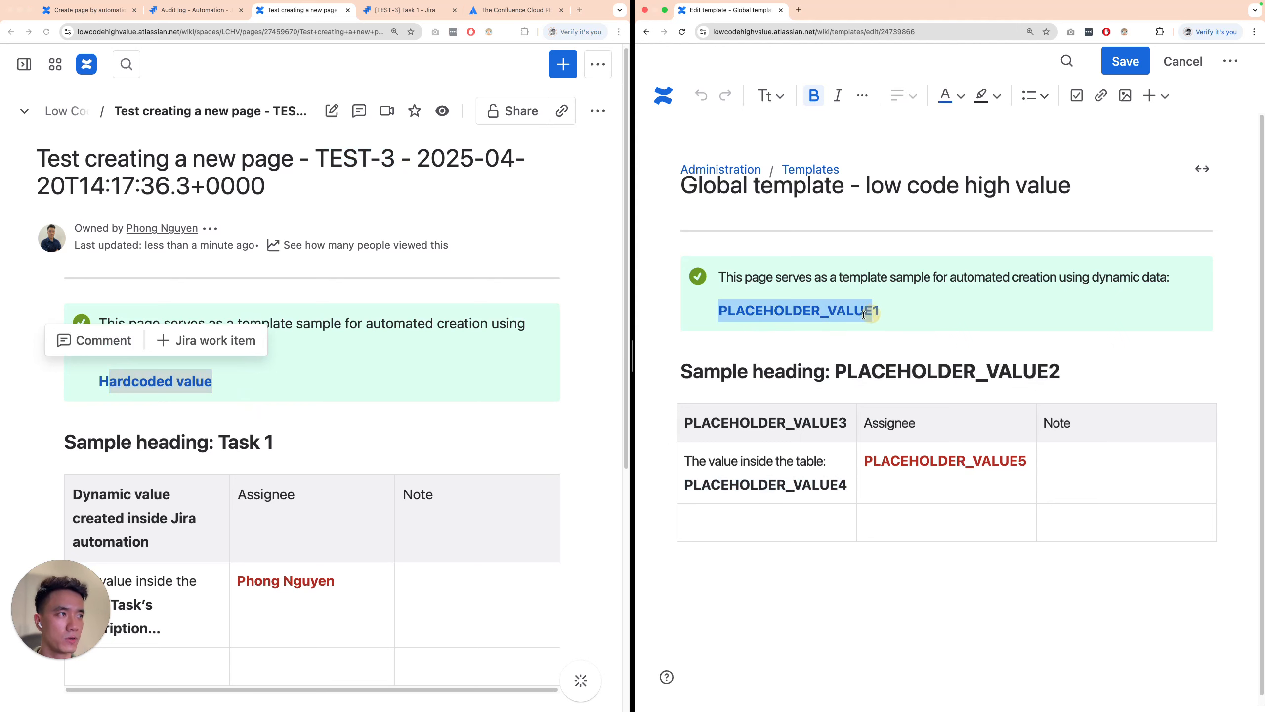
Compare the created page's sample heading value with PLACEHOLDER_VALUE2 in the template
{"action": "scroll", "coordinate": [259, 439], "scroll_direction": "down", "scroll_amount": 1}
{"action": "left_click_drag", "start_coordinate": [218, 423], "coordinate": [272, 422]}
{"action": "scroll", "coordinate": [271, 421], "scroll_direction": "down", "scroll_amount": 2}
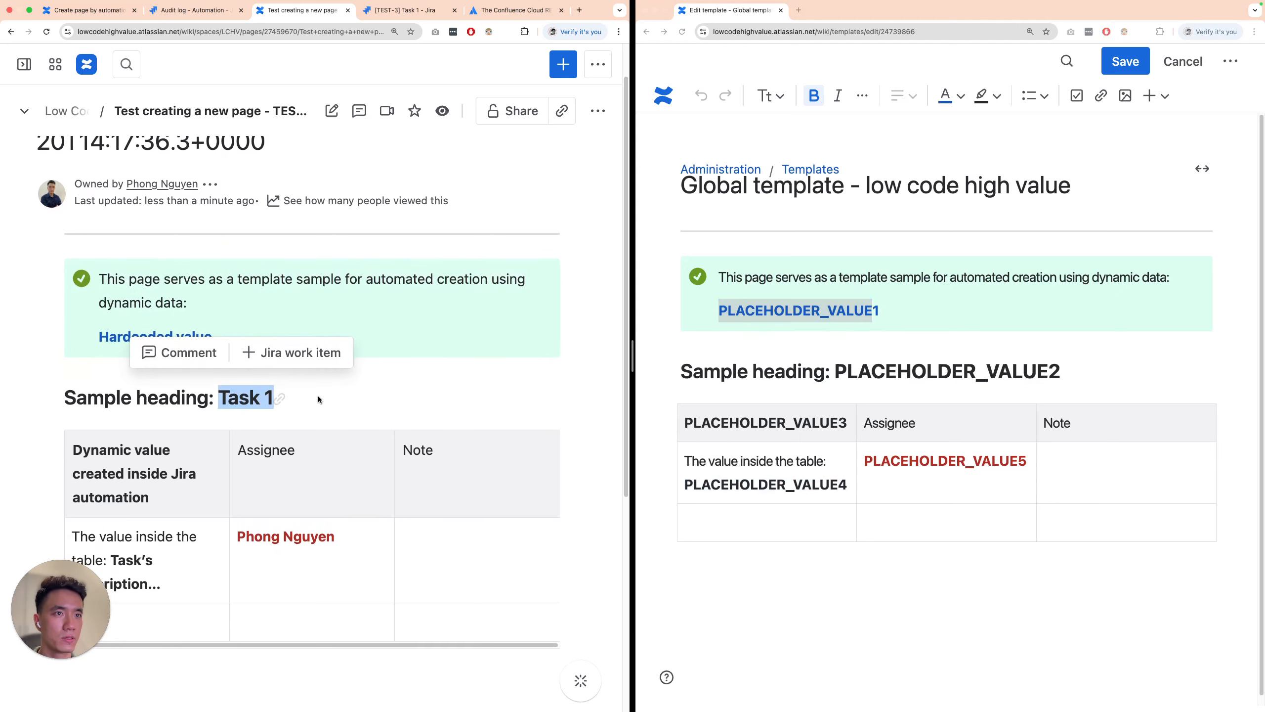
{"action": "scroll", "coordinate": [290, 410], "scroll_direction": "down", "scroll_amount": 2}
{"action": "left_click_drag", "start_coordinate": [835, 371], "coordinate": [1073, 370]}
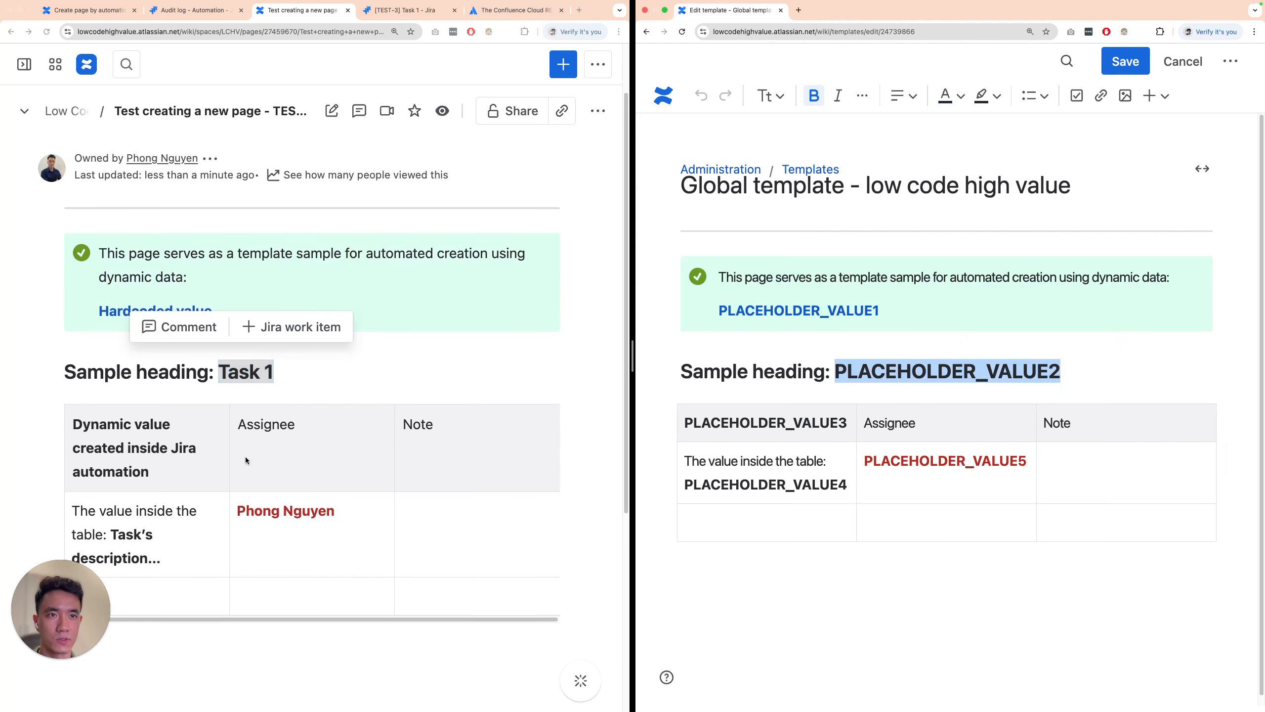
Compare the created page's first table header with PLACEHOLDER_VALUE3 and check the description and assignee values in the table
{"action": "scroll", "coordinate": [398, 456], "scroll_direction": "down", "scroll_amount": 1}
{"action": "double_click", "coordinate": [745, 424]}
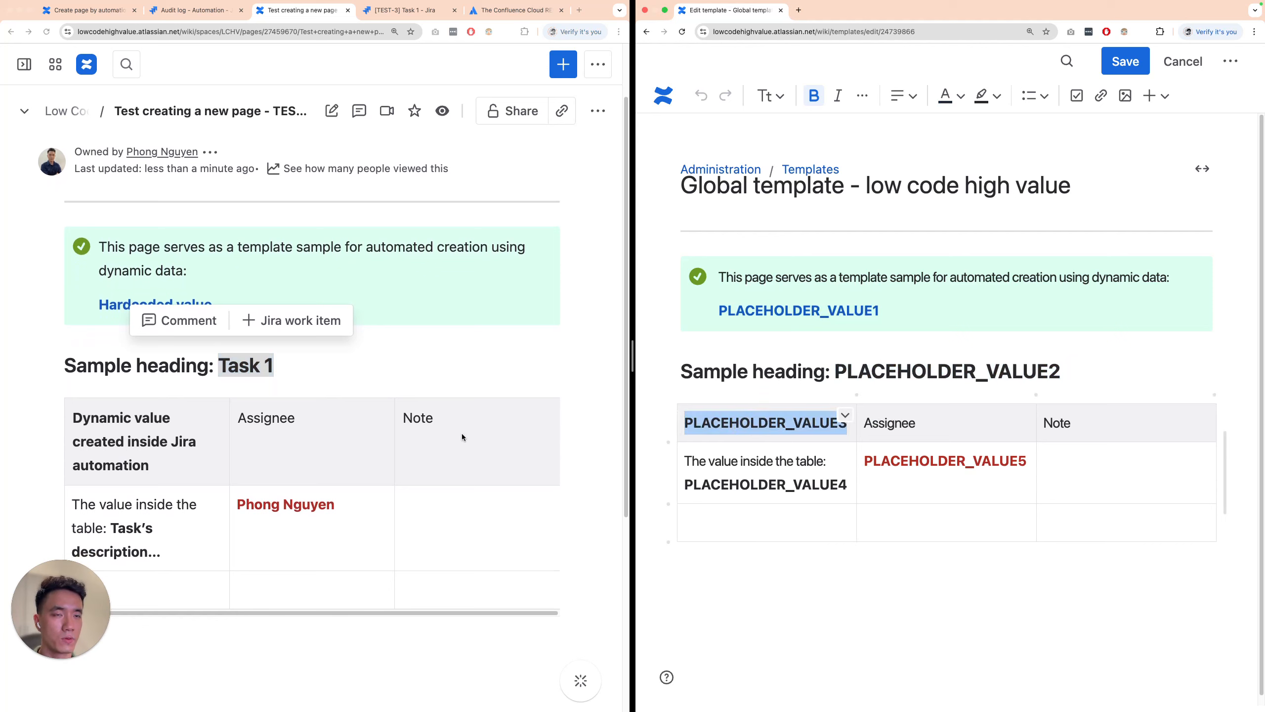
{"action": "left_click_drag", "start_coordinate": [73, 417], "coordinate": [164, 465]}
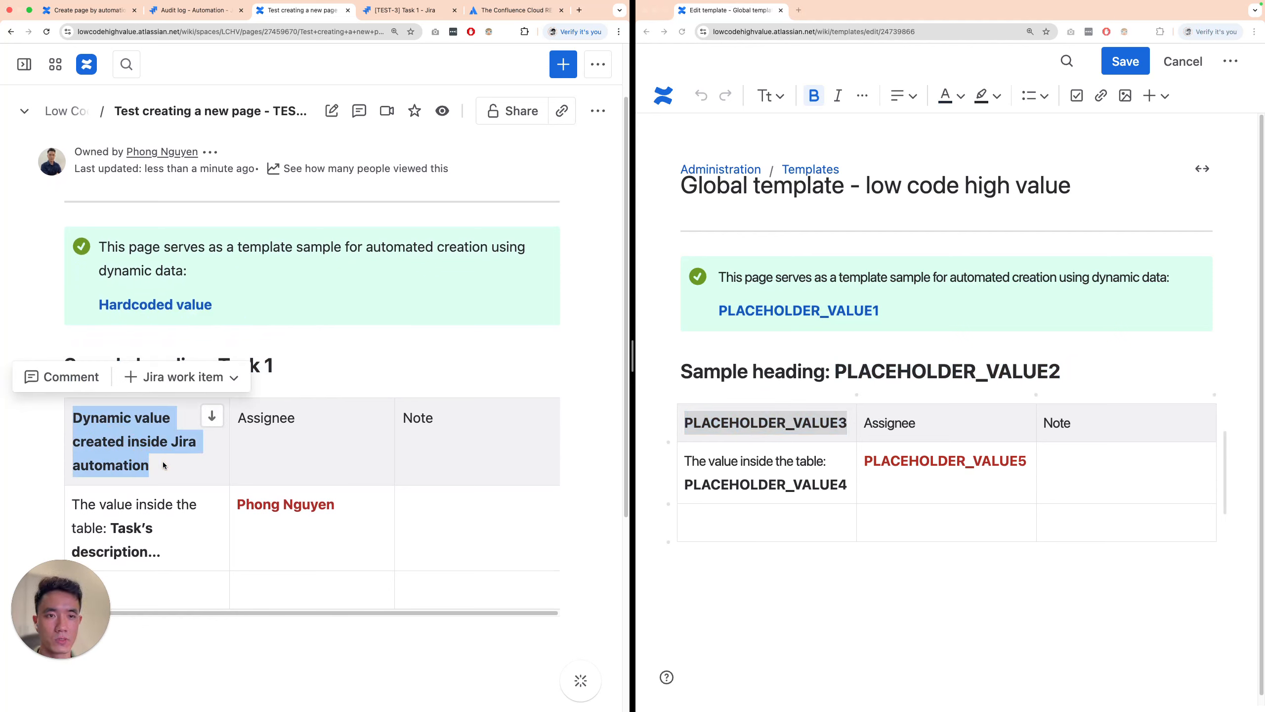
{"action": "left_click", "coordinate": [184, 475]}
{"action": "scroll", "coordinate": [191, 480], "scroll_direction": "down", "scroll_amount": 1}
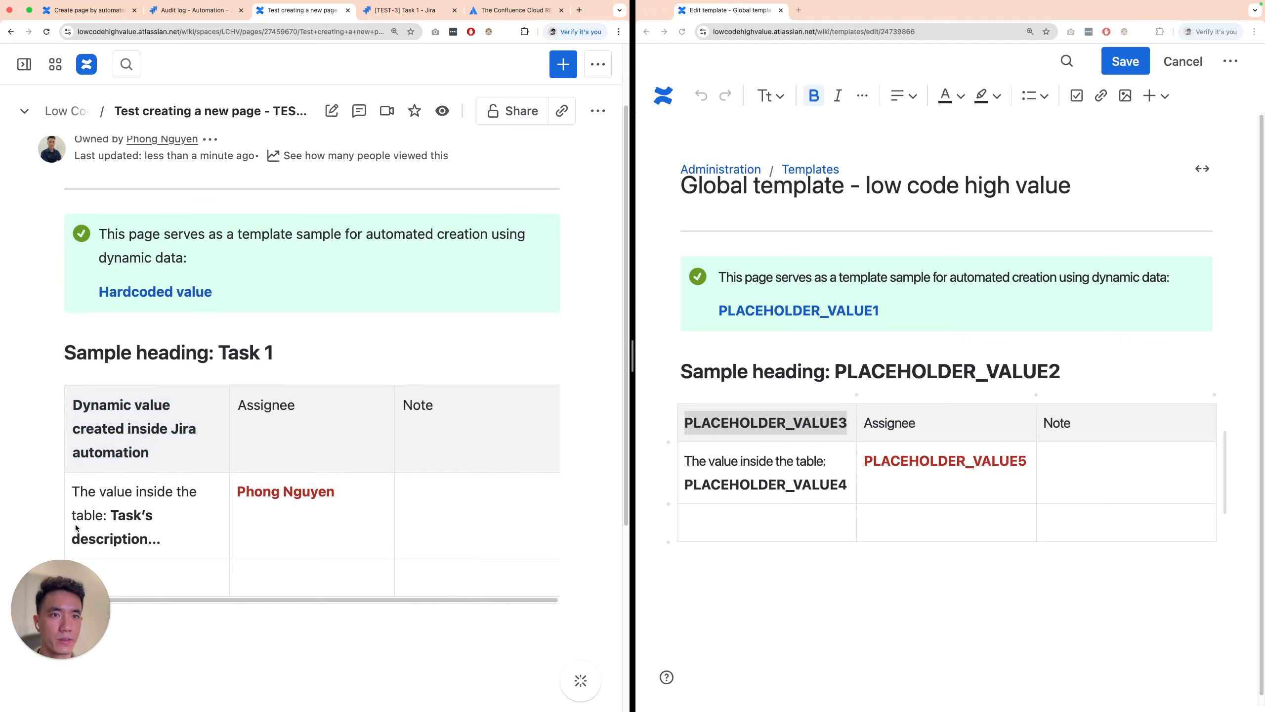
{"action": "left_click_drag", "start_coordinate": [89, 490], "coordinate": [164, 541]}
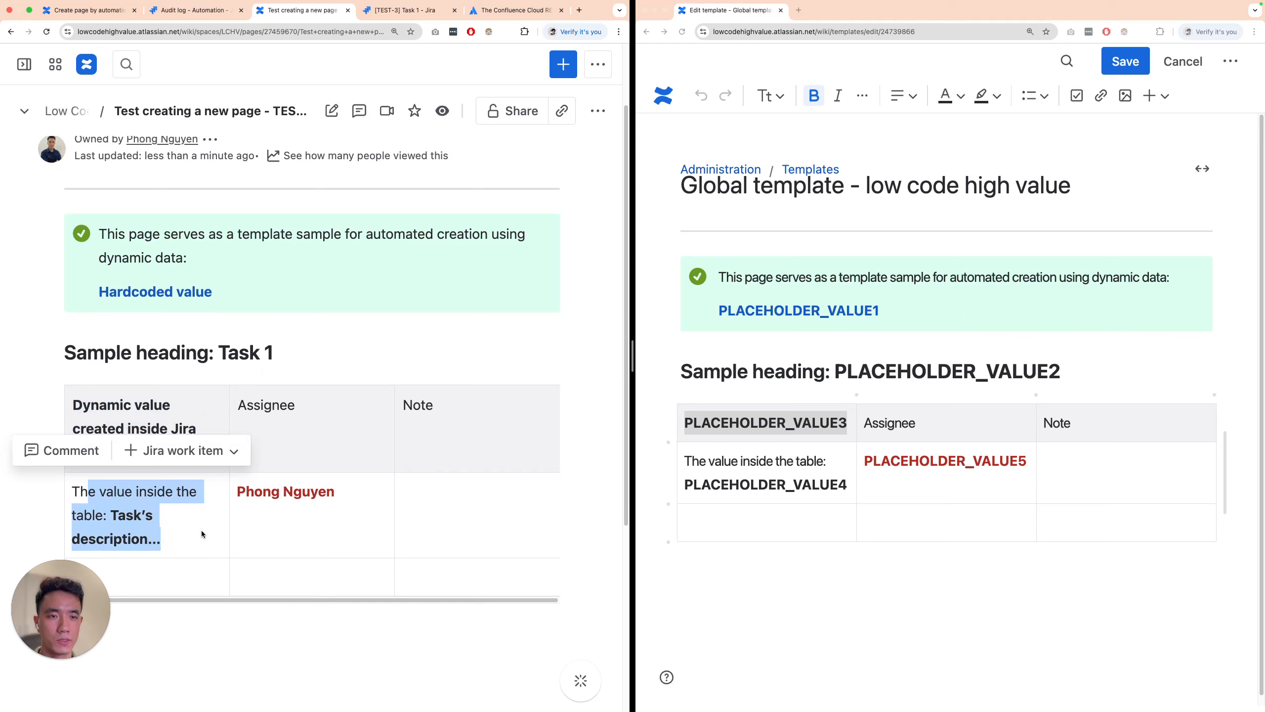
{"action": "left_click_drag", "start_coordinate": [236, 492], "coordinate": [324, 496]}
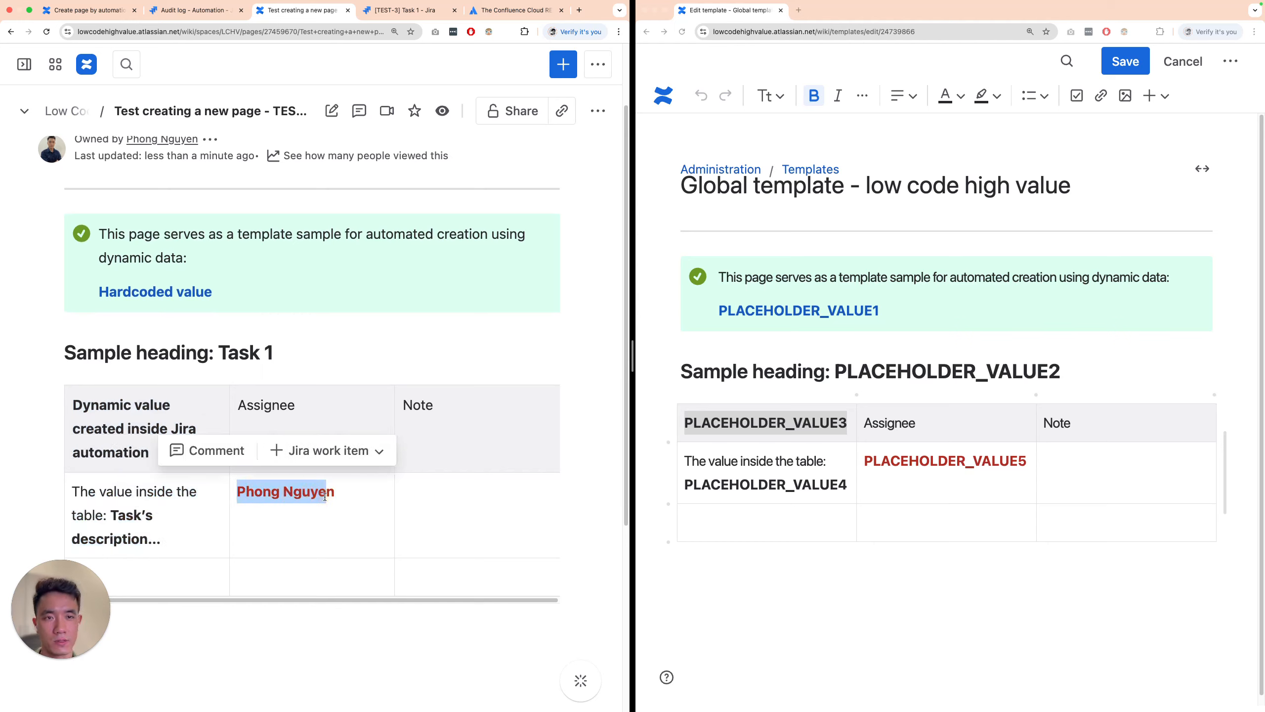
{"action": "left_click", "coordinate": [325, 496]}
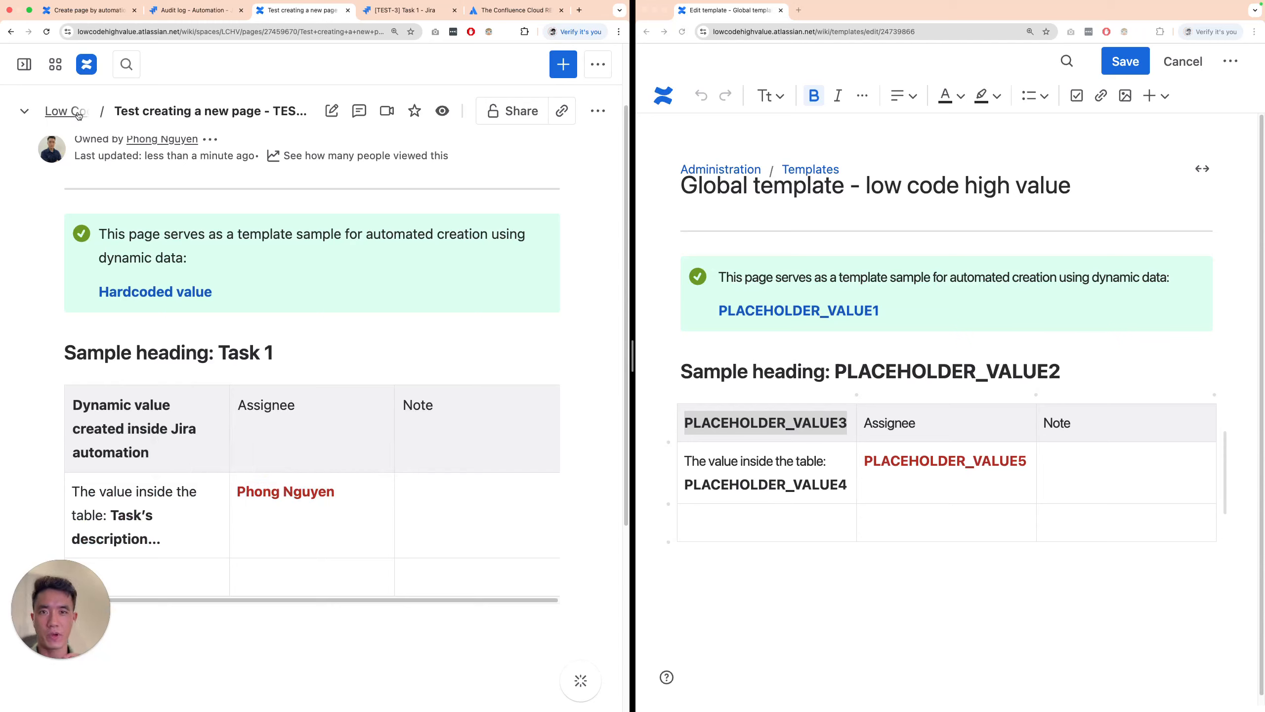